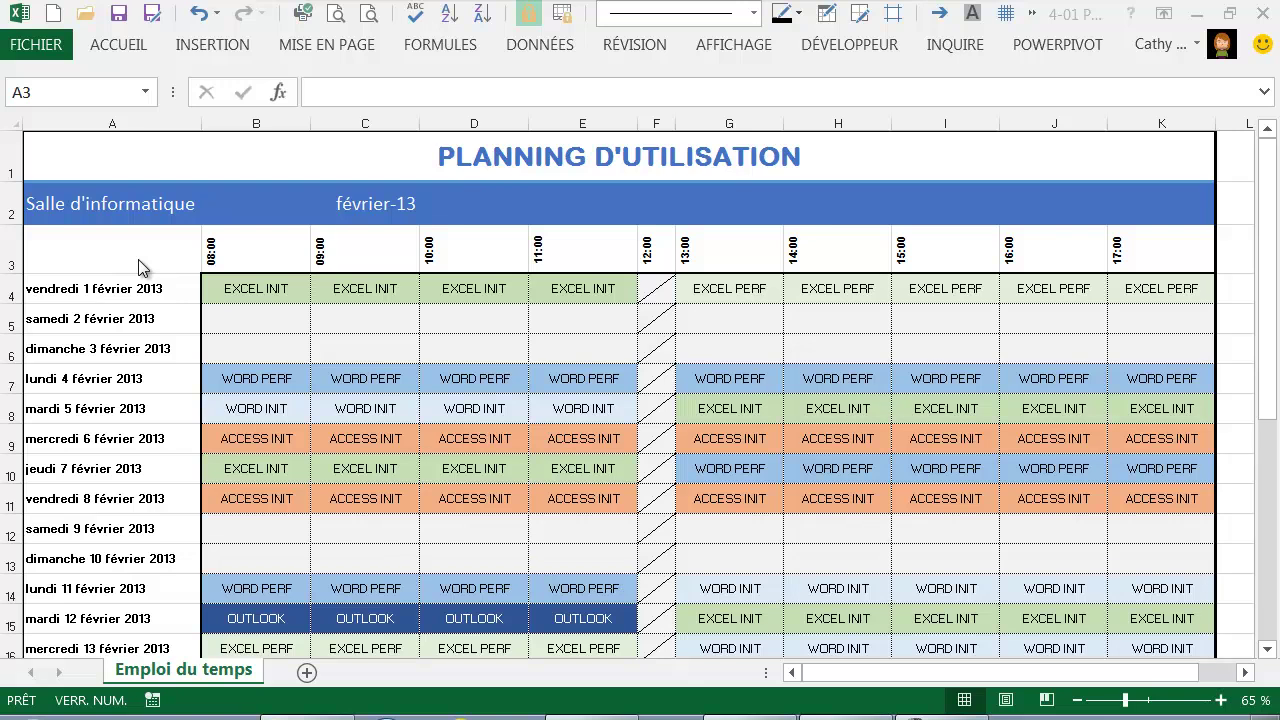
click(468, 154)
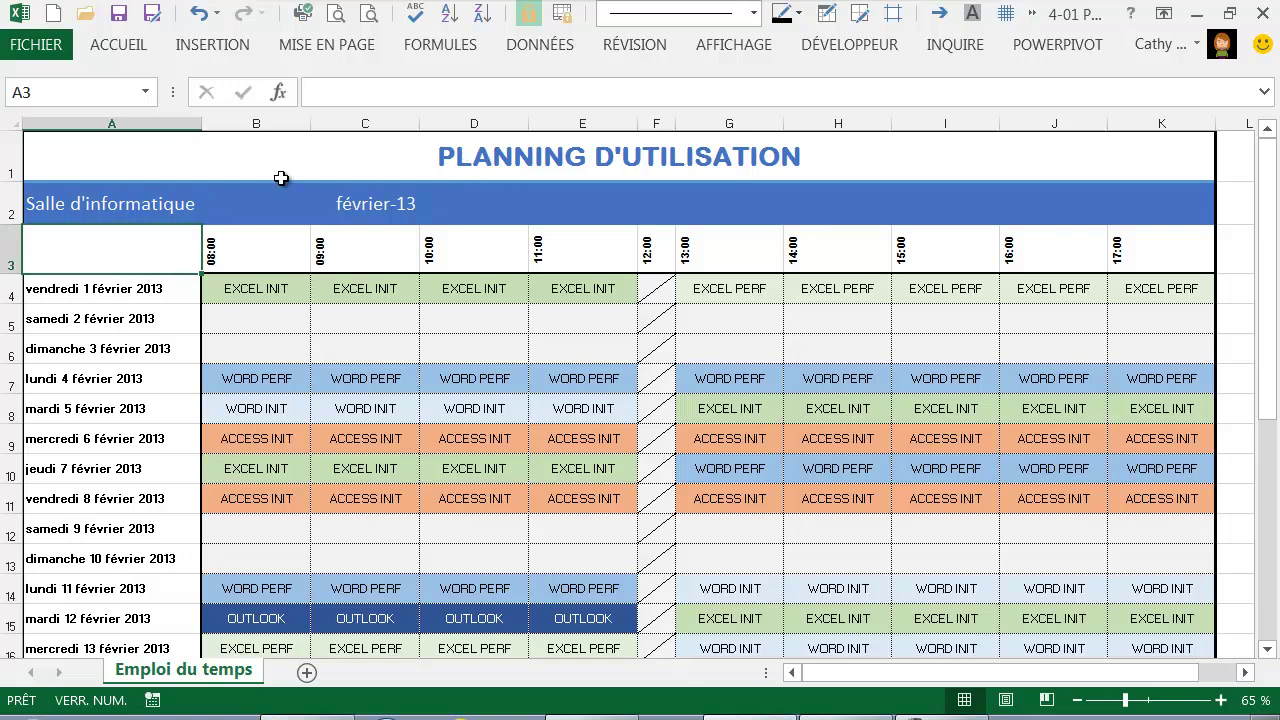
click(150, 207)
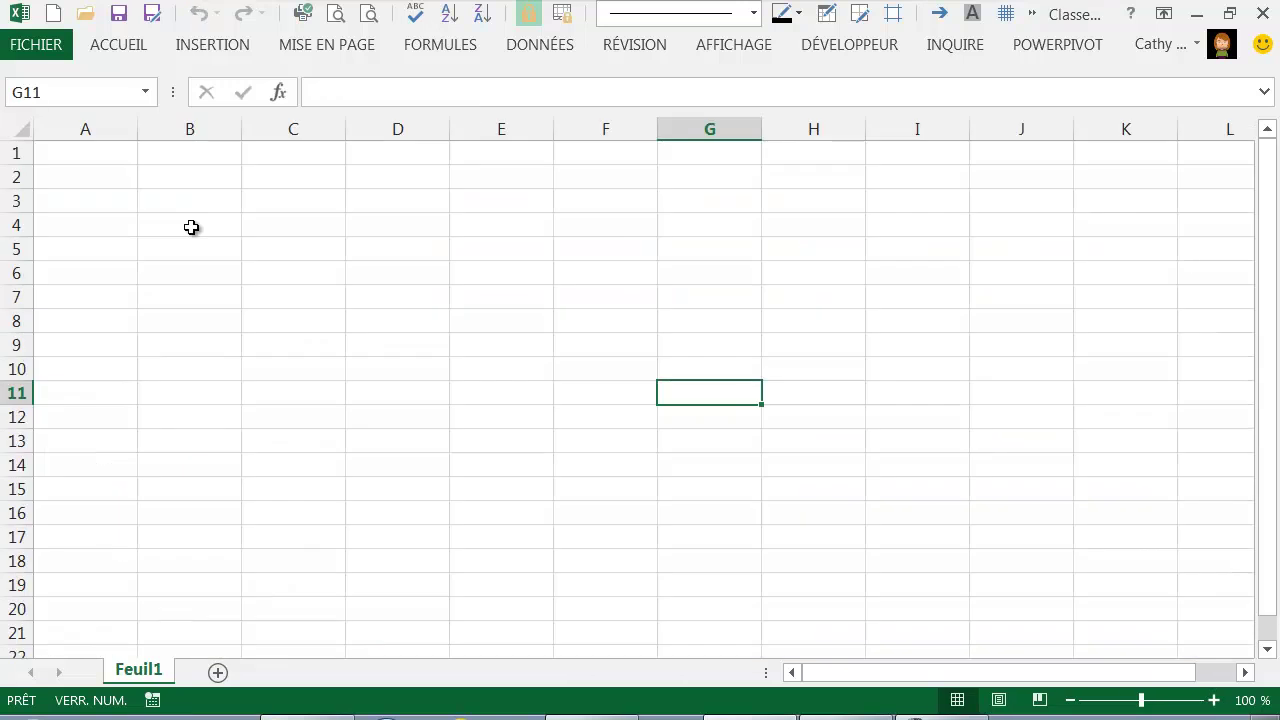
Step: Open the recently used workbook 4-01 Planning.xlsx from the Excel 2013 » Exercices folder
click(36, 48)
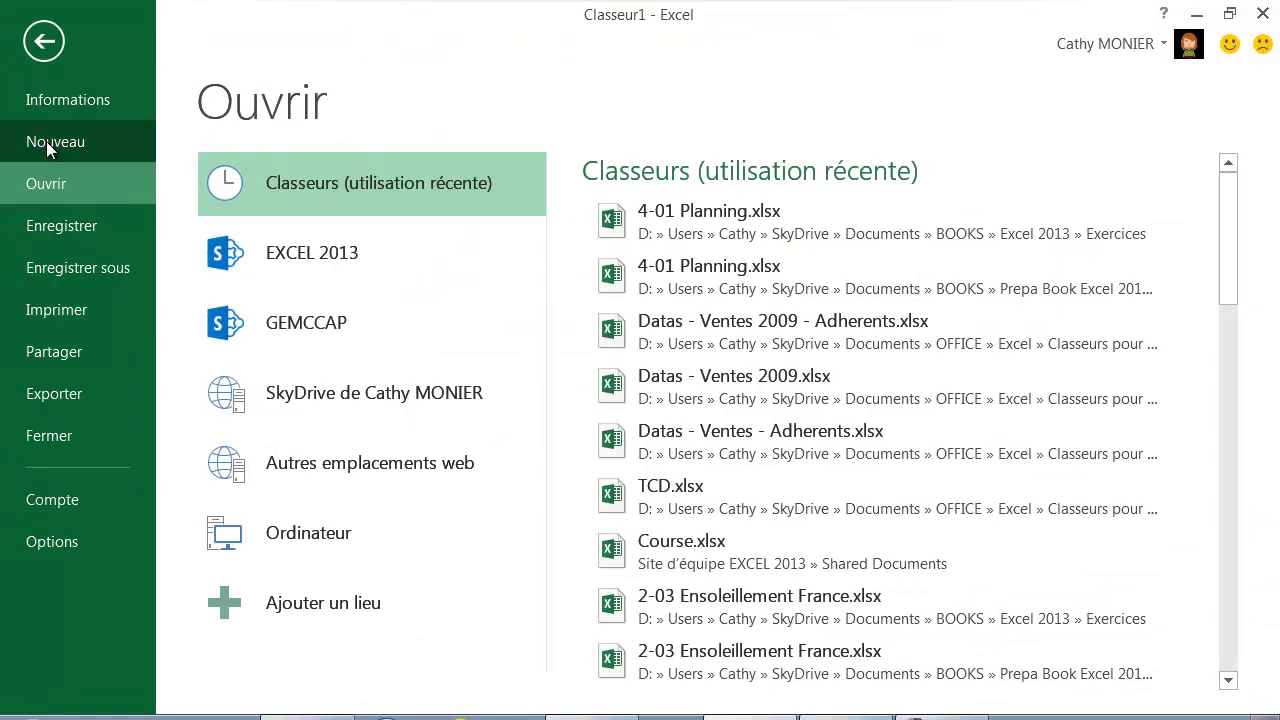
click(785, 222)
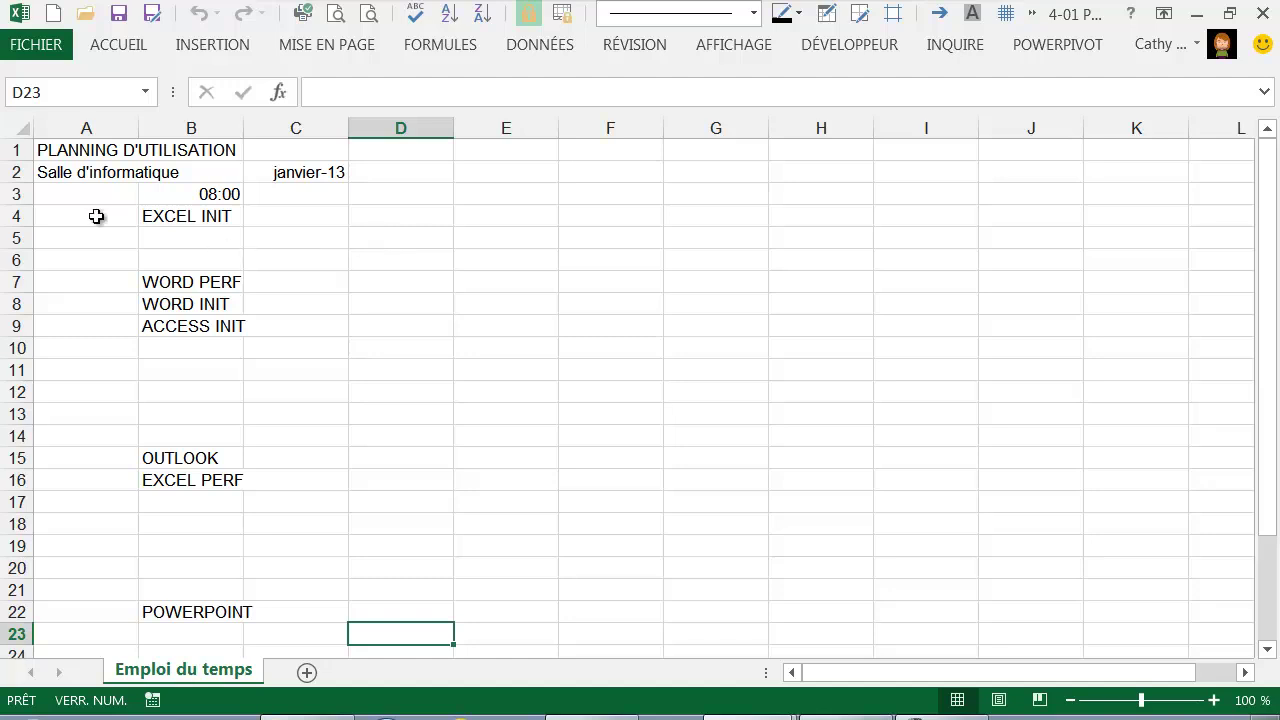
Step: Enter the date 01/02/2013 in cell A4 as the first day of the schedule
click(96, 216)
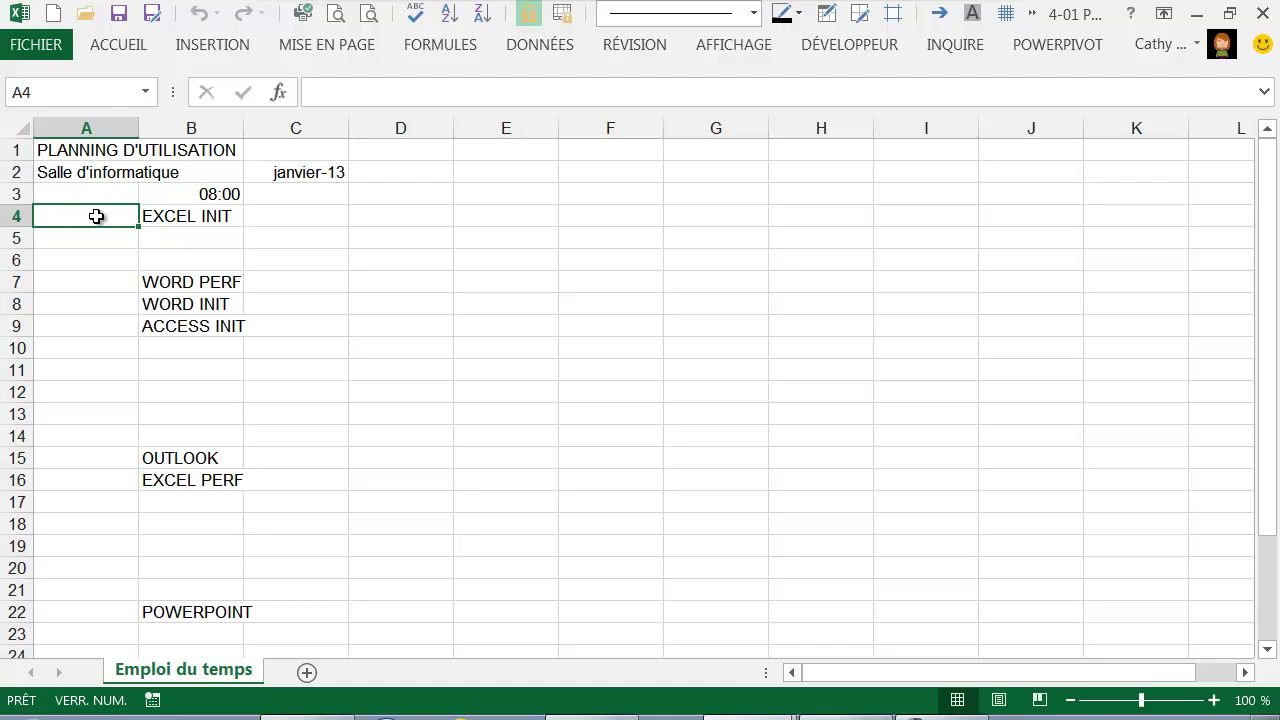
text(01)
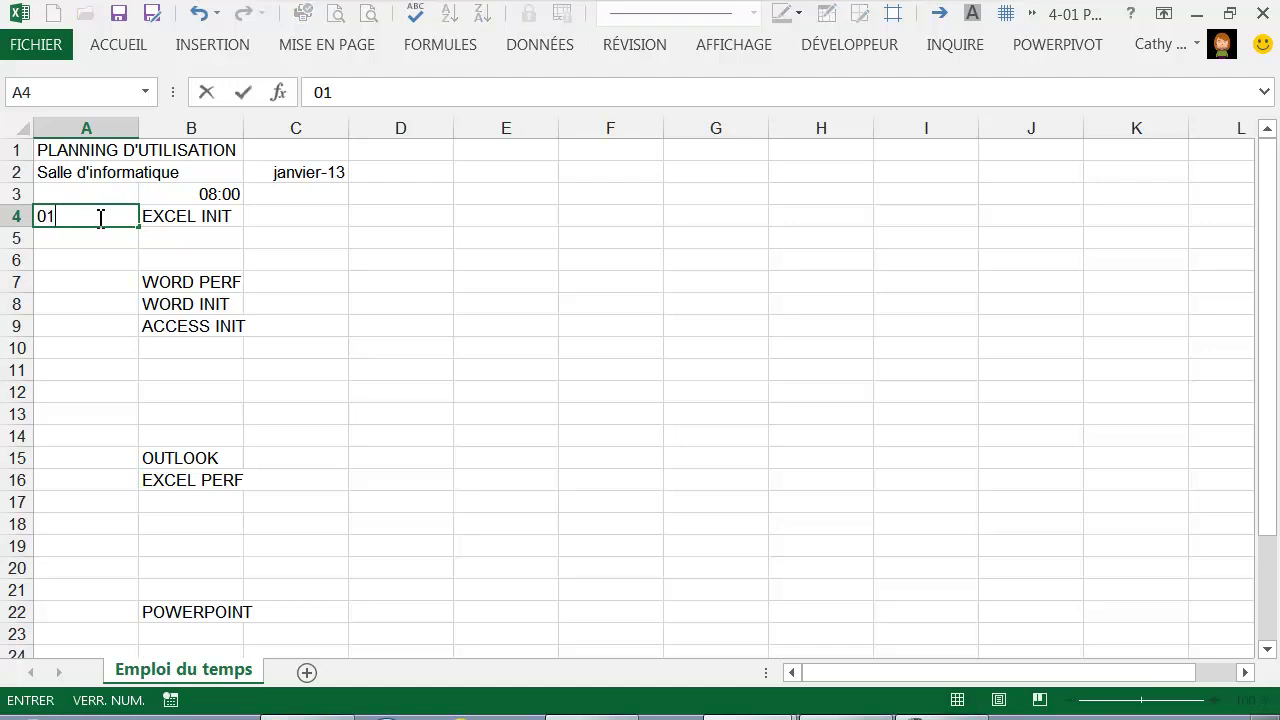
text(/02/2013)
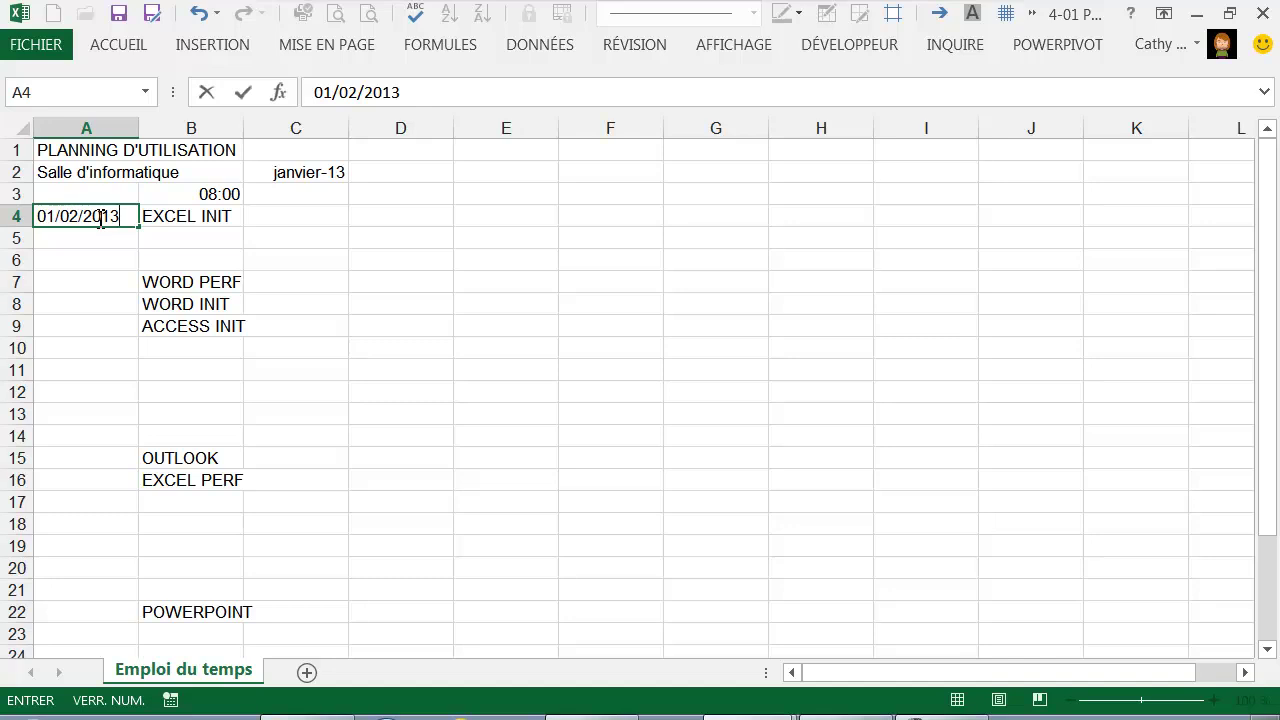
key(Return)
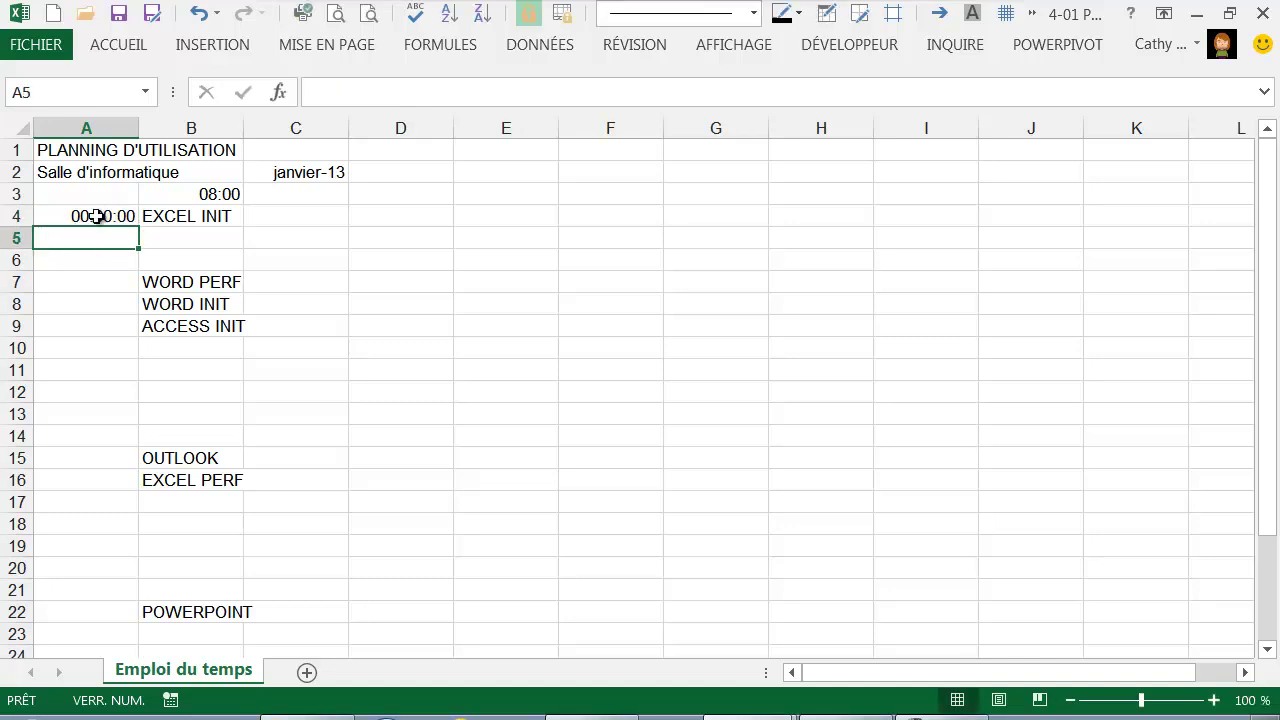
Step: Apply the long date format (Date longue) to the date in cell A4
click(97, 216)
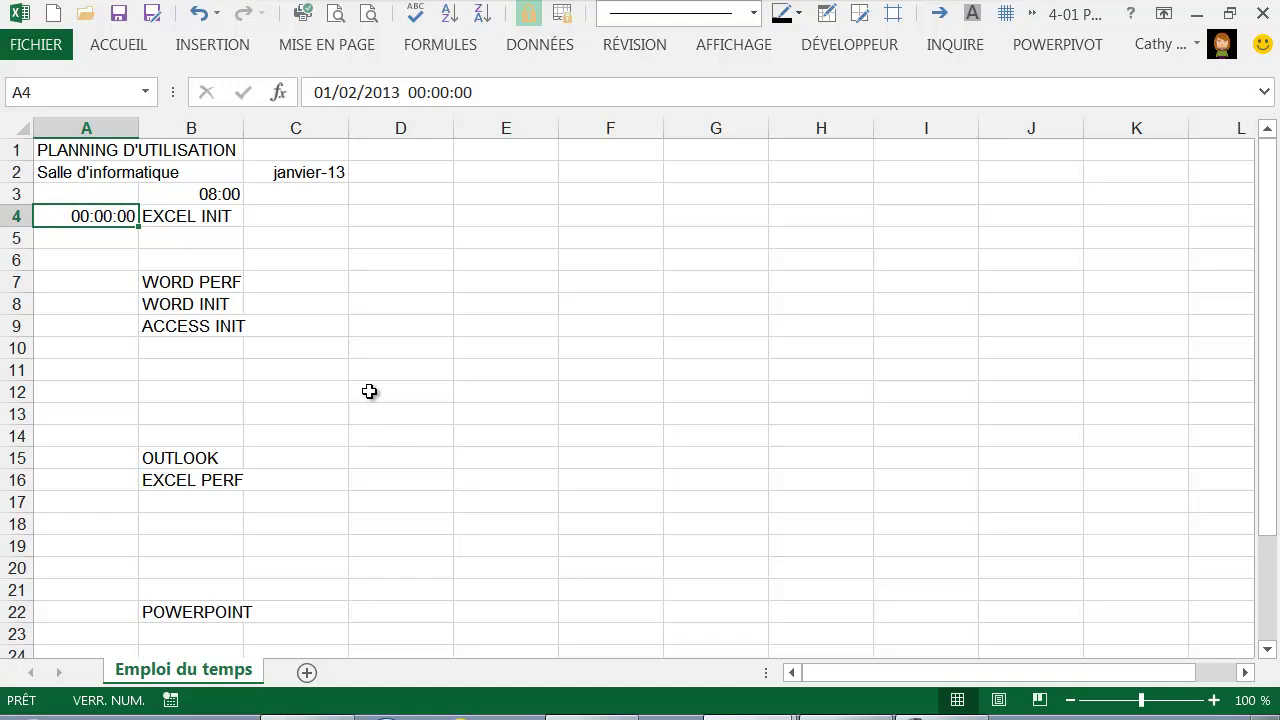
click(115, 45)
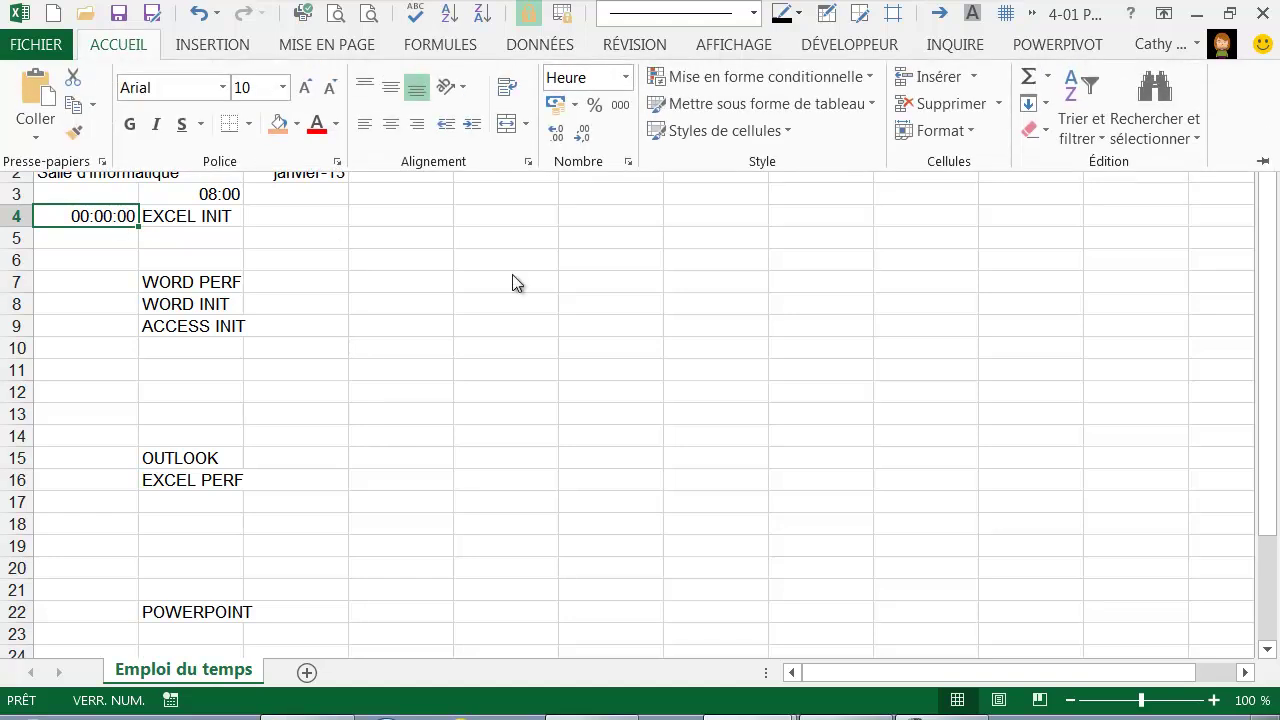
click(626, 78)
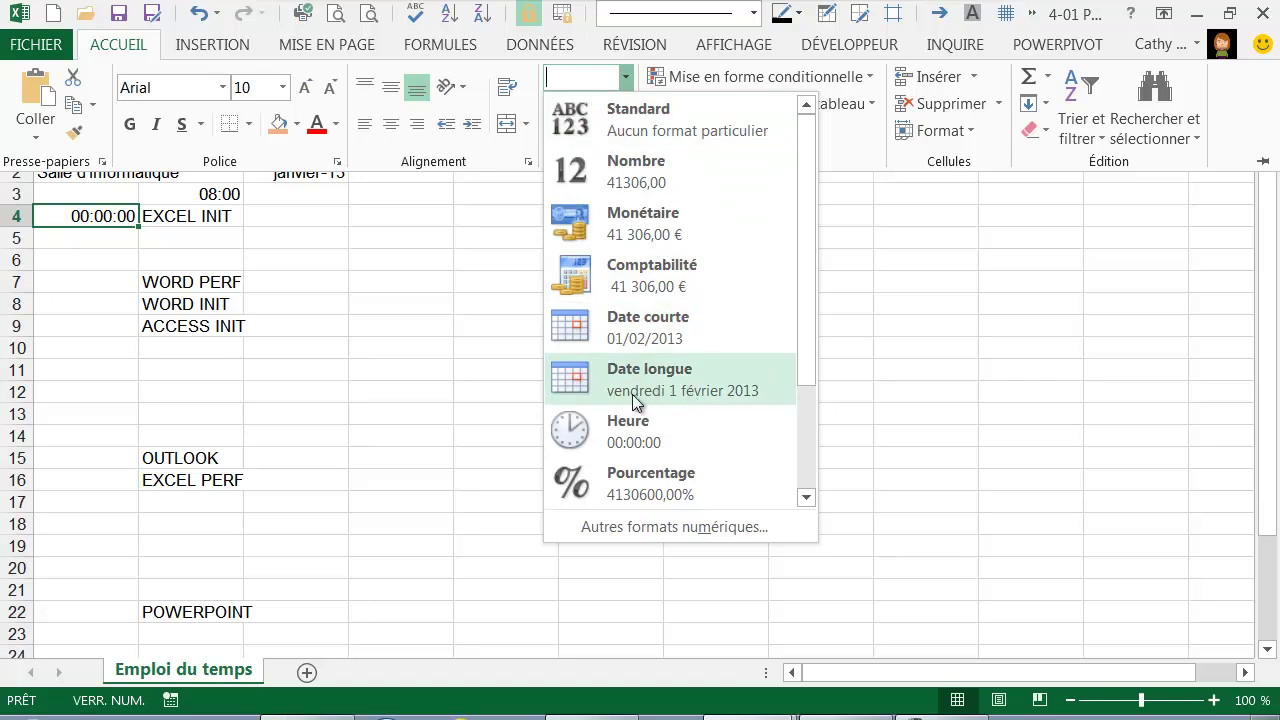
click(673, 380)
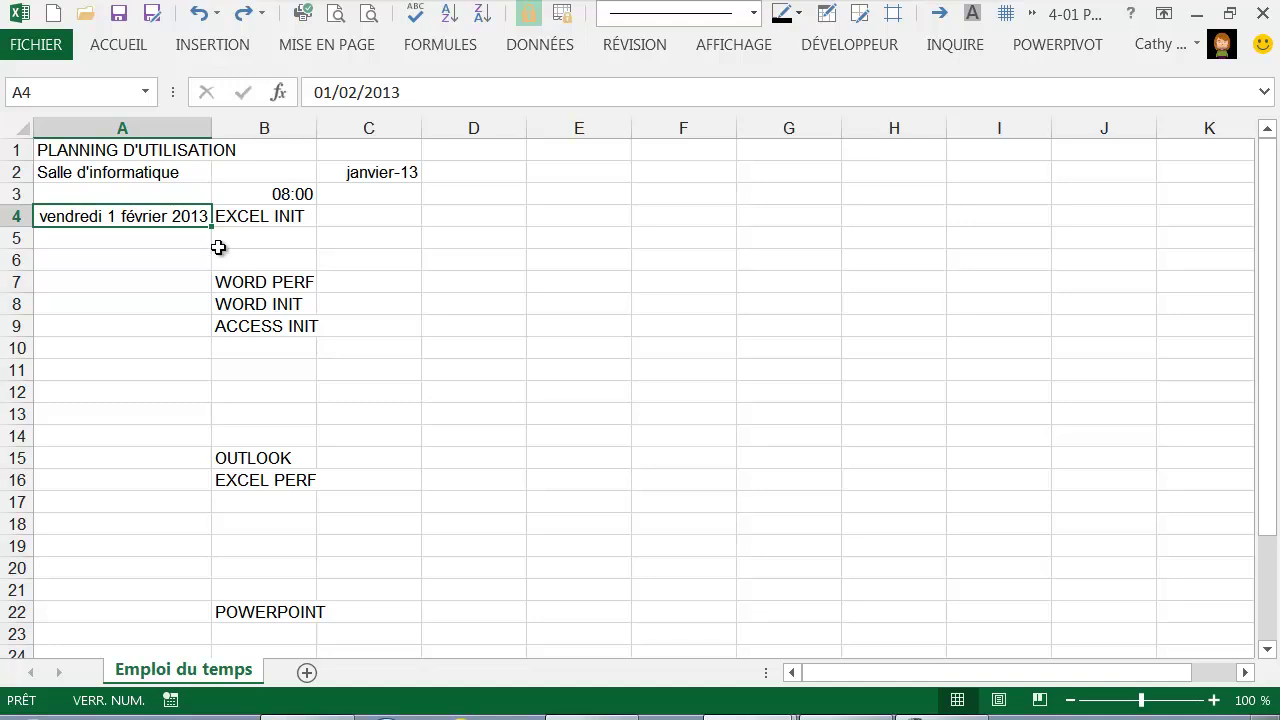
Step: Fill the daily date series down from A4 to A31, ending at jeudi 28 février 2013
drag(212, 229, 224, 545)
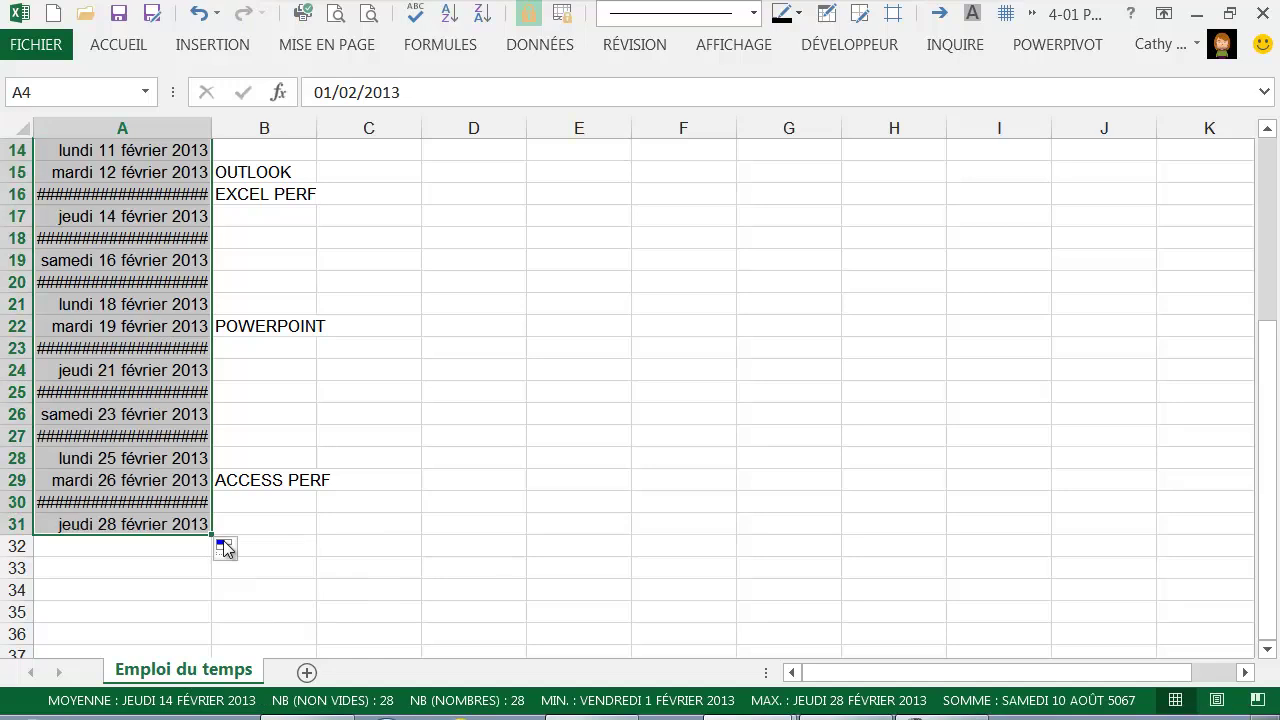
scroll(224, 548, up, 4)
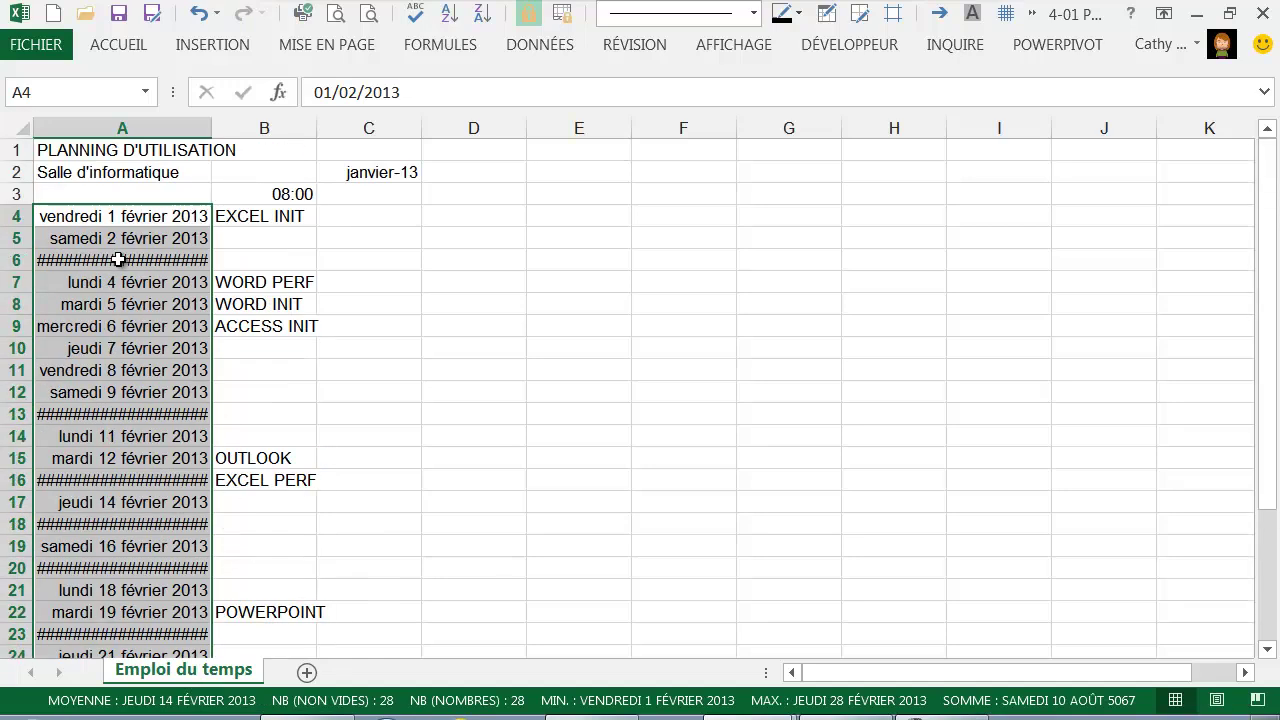
Step: Autofit the width of column A so that every long date is shown in full
click(118, 259)
click(106, 414)
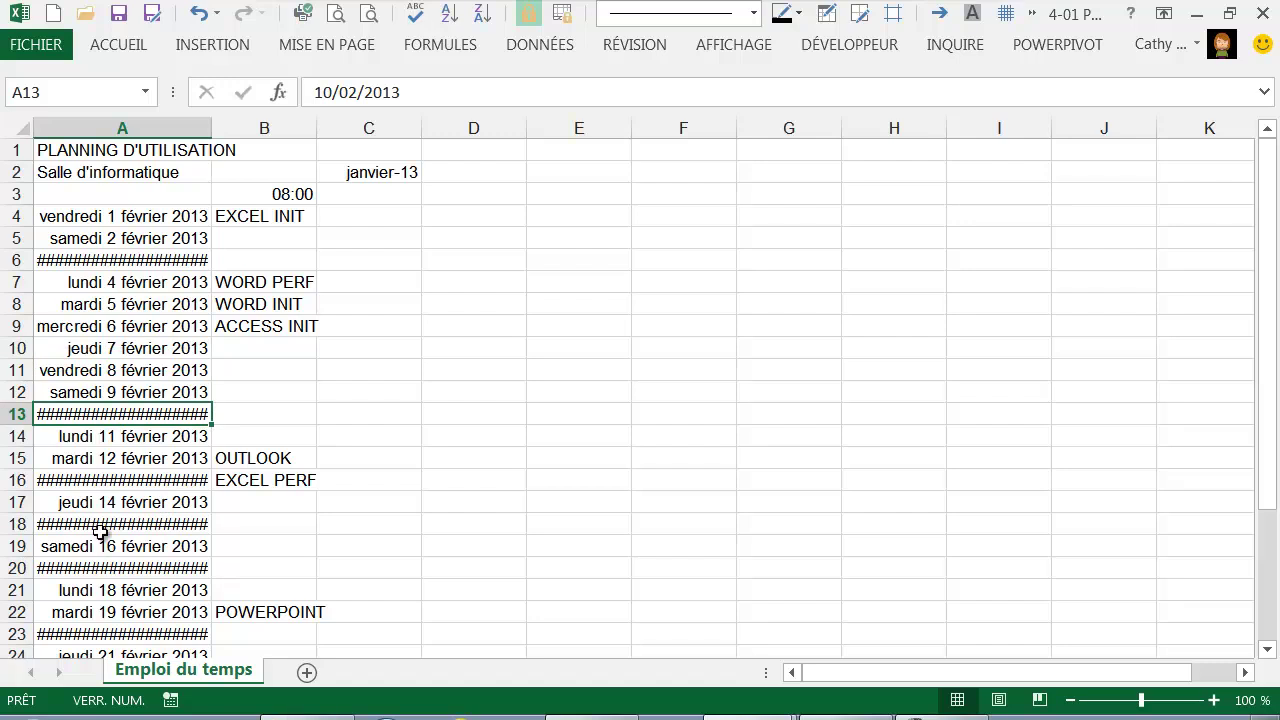
click(101, 480)
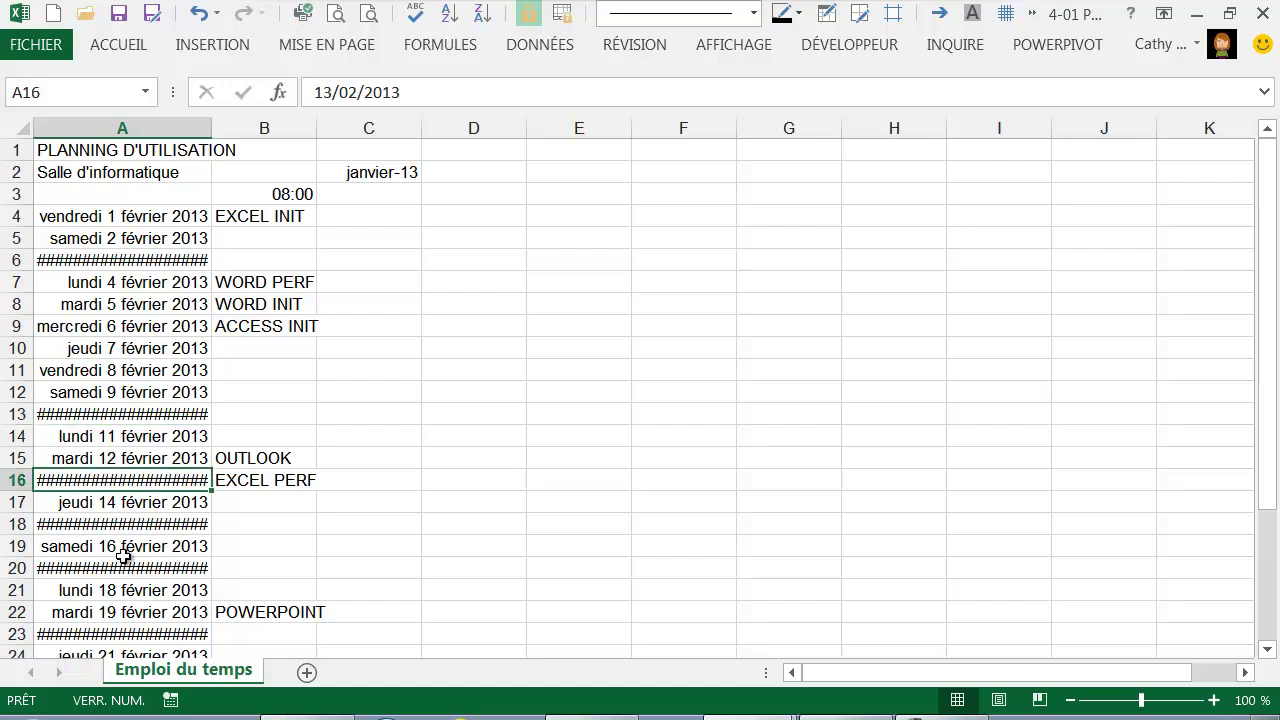
click(80, 260)
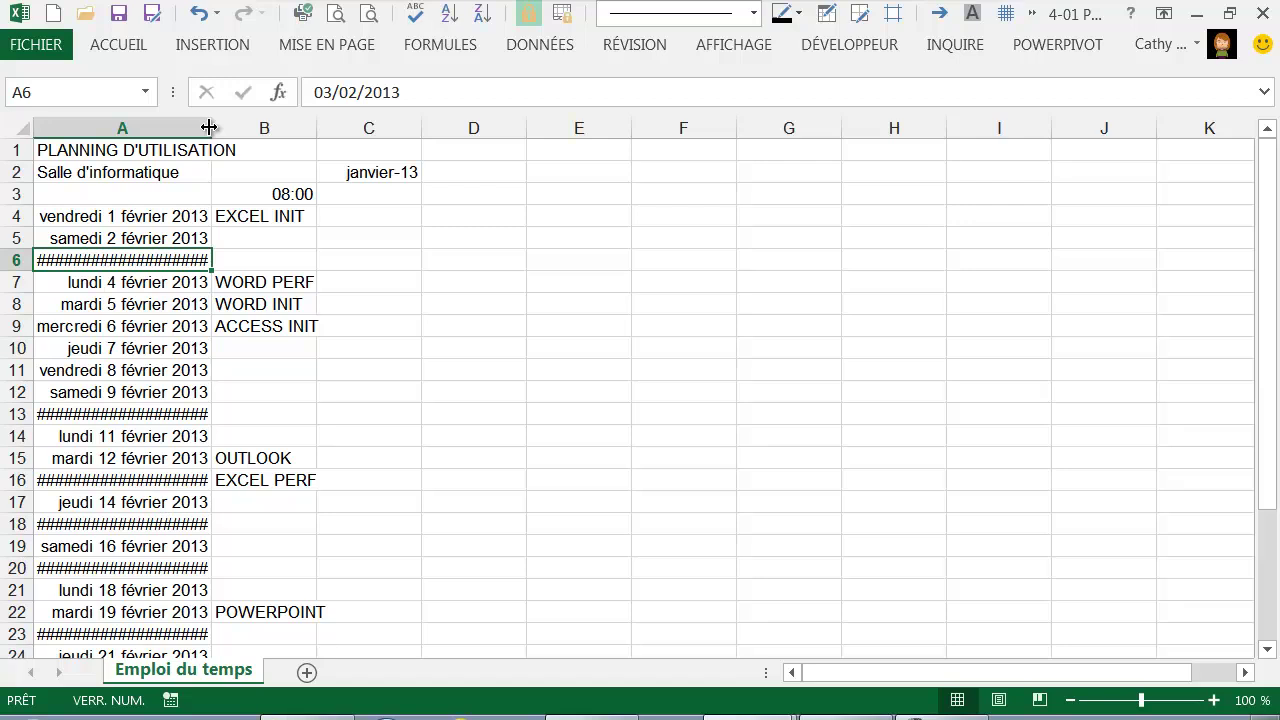
drag(208, 127, 208, 127)
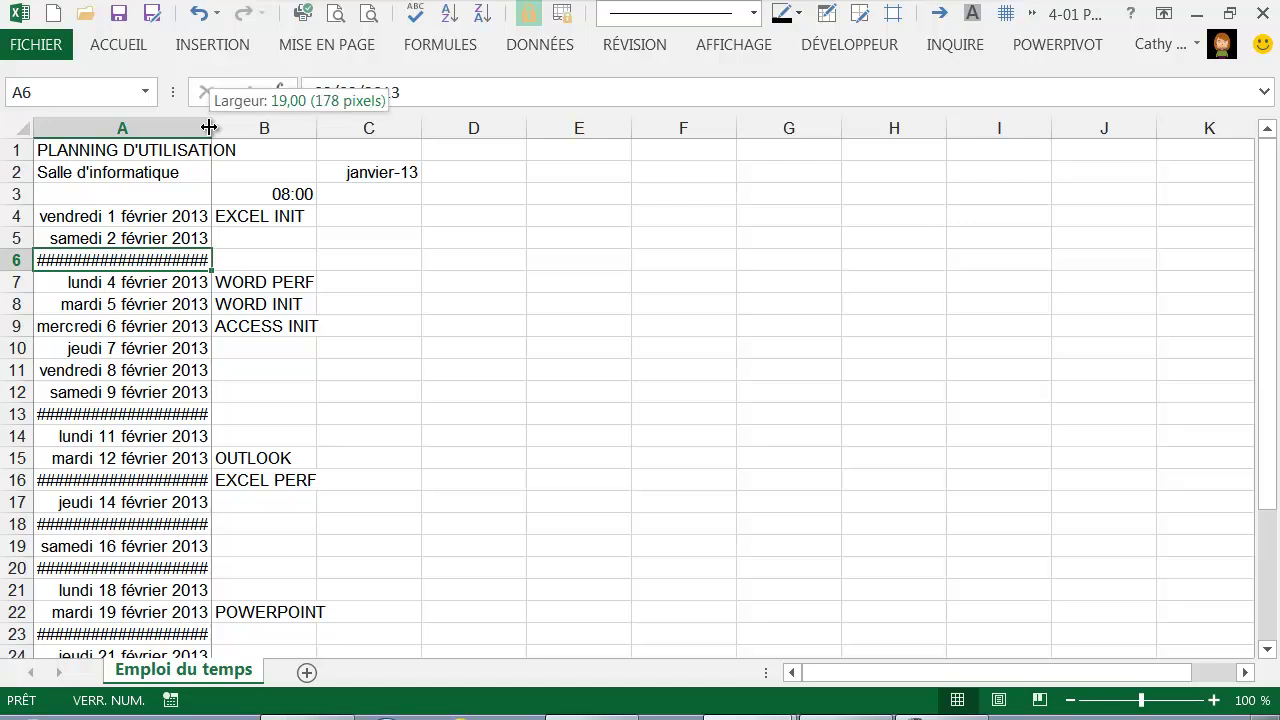
mouse_move(208, 127)
mouse_down()
mouse_move(240, 126)
mouse_move(207, 127)
mouse_up()
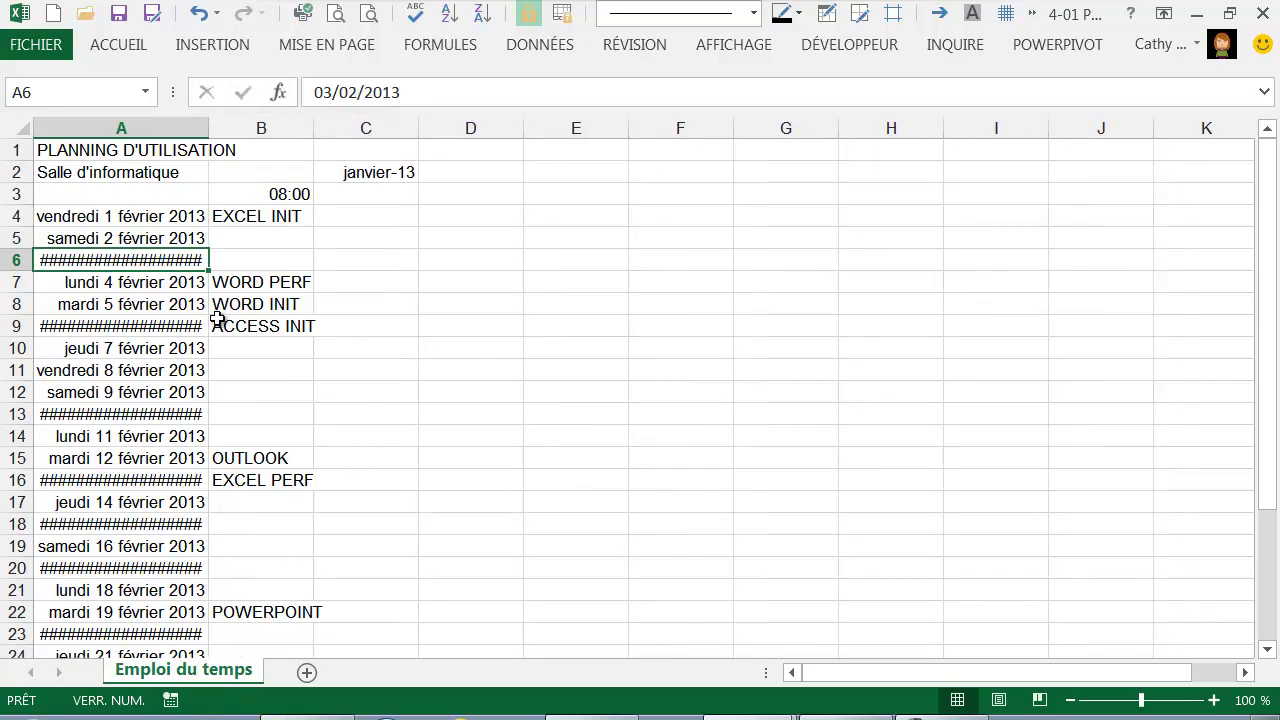
double_click(208, 128)
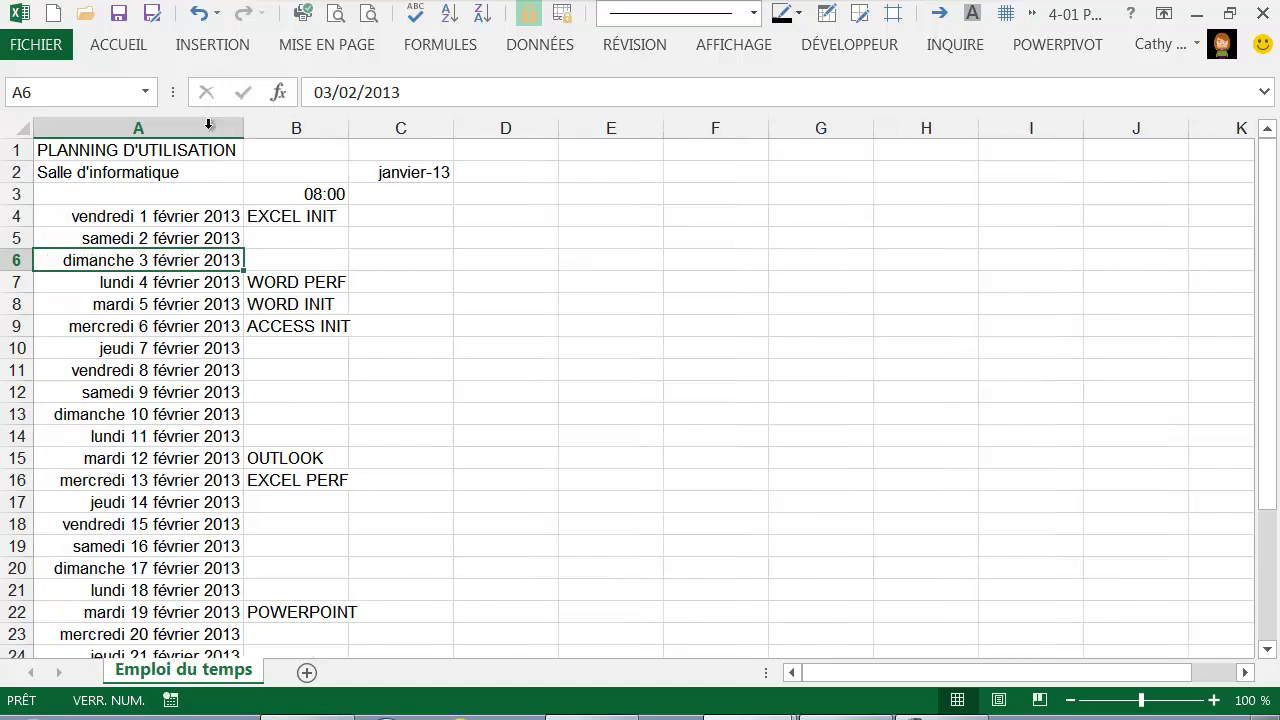
scroll(171, 533, down, 6)
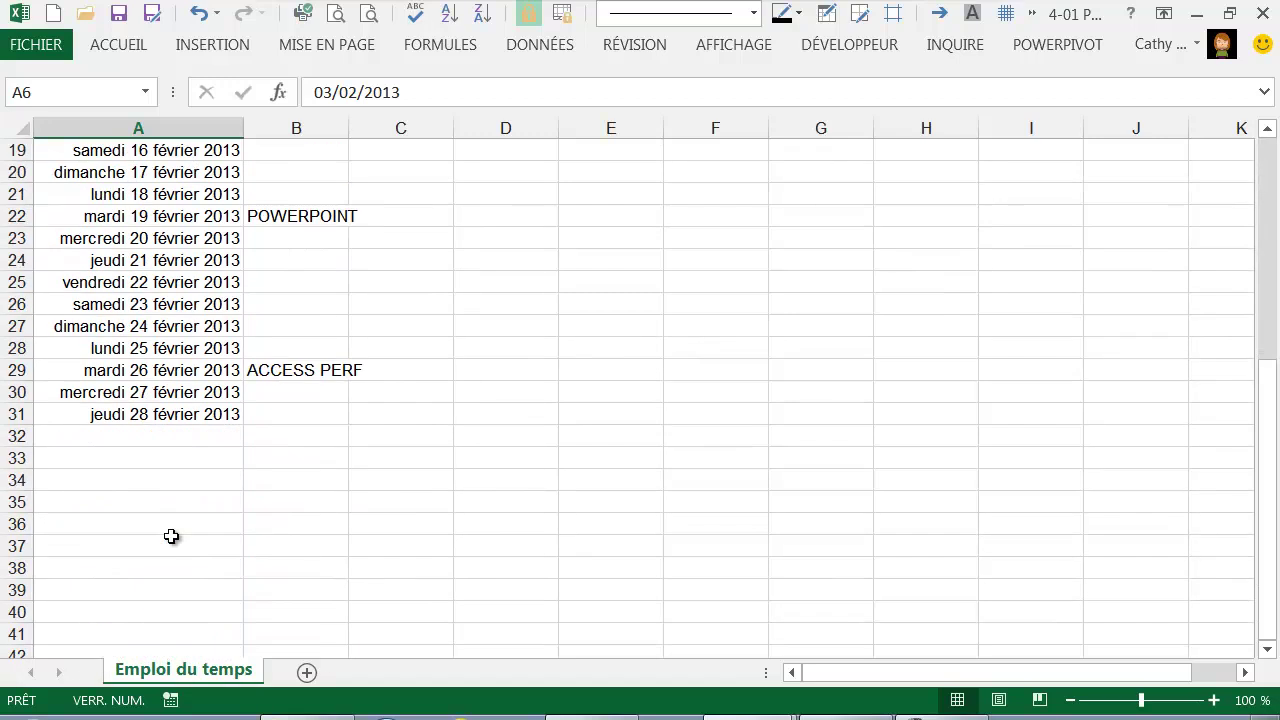
scroll(171, 533, up, 6)
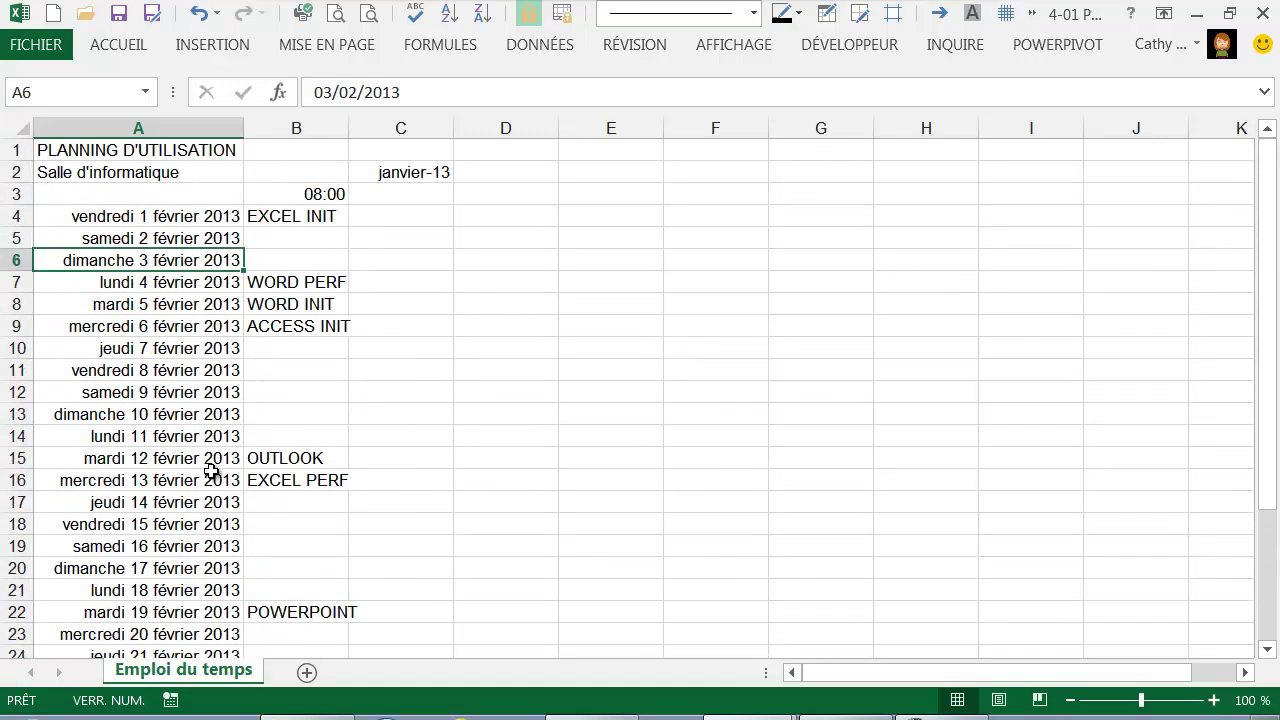
Step: Fill the hourly series across row 3 from 08:00 in B3 to 17:00 in K3
click(300, 196)
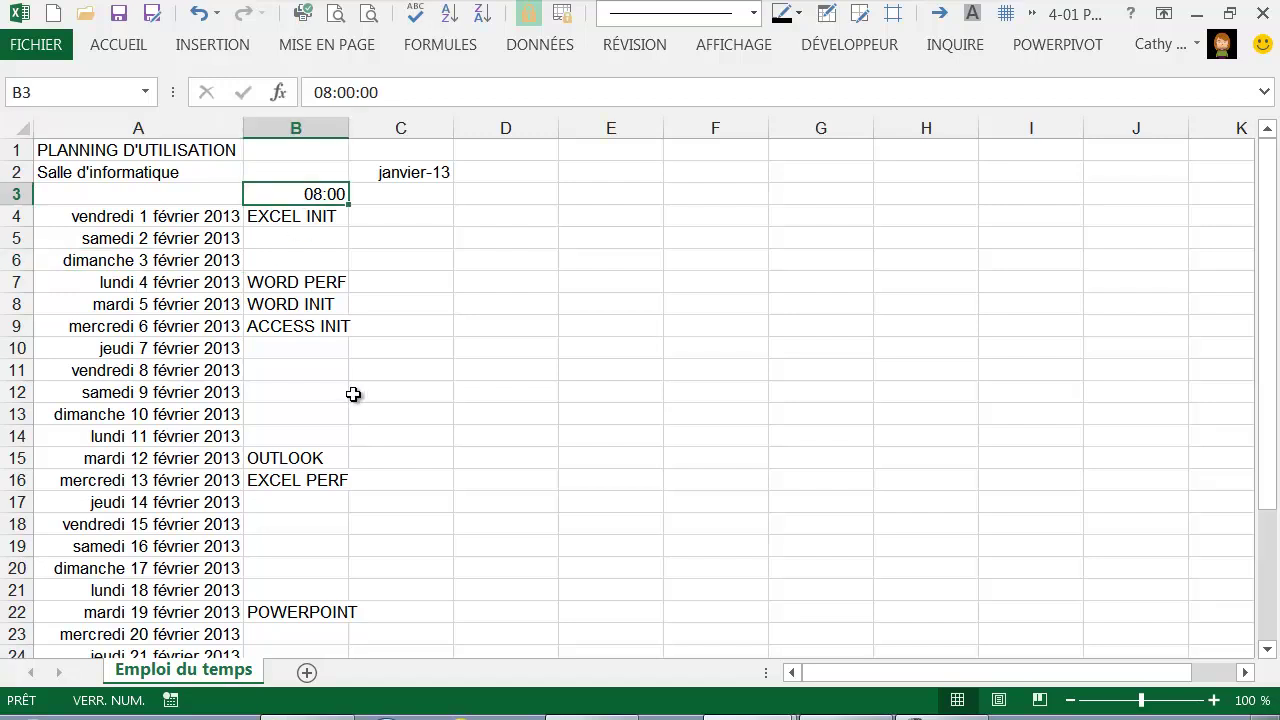
drag(347, 204, 1246, 206)
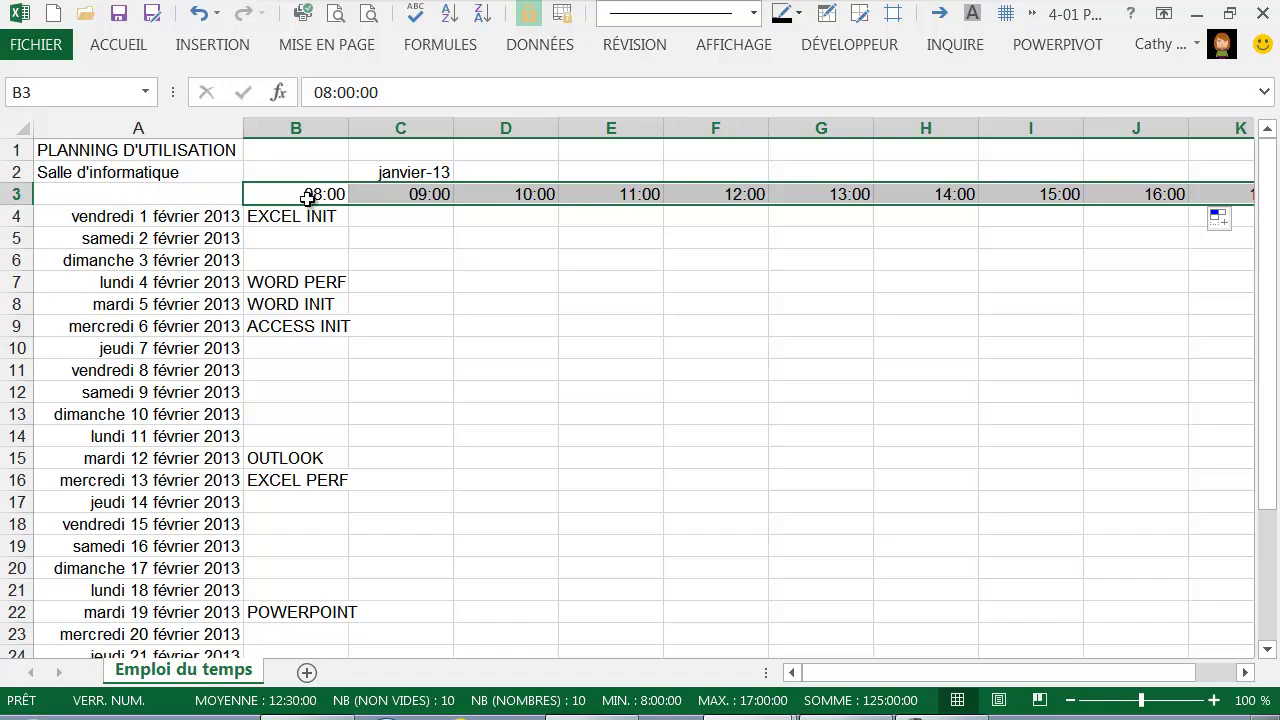
Step: Rotate the text of the hour headings in B3:K3 upward (Rotation du texte vers le haut)
click(120, 46)
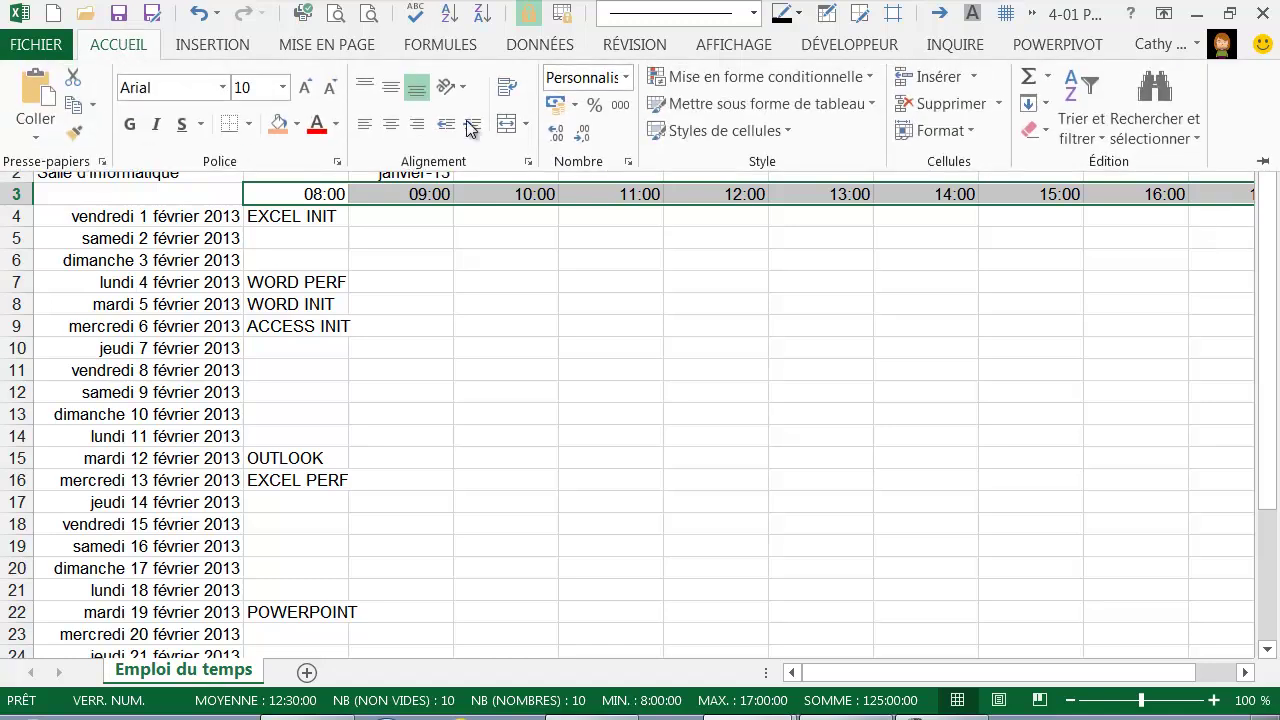
click(466, 89)
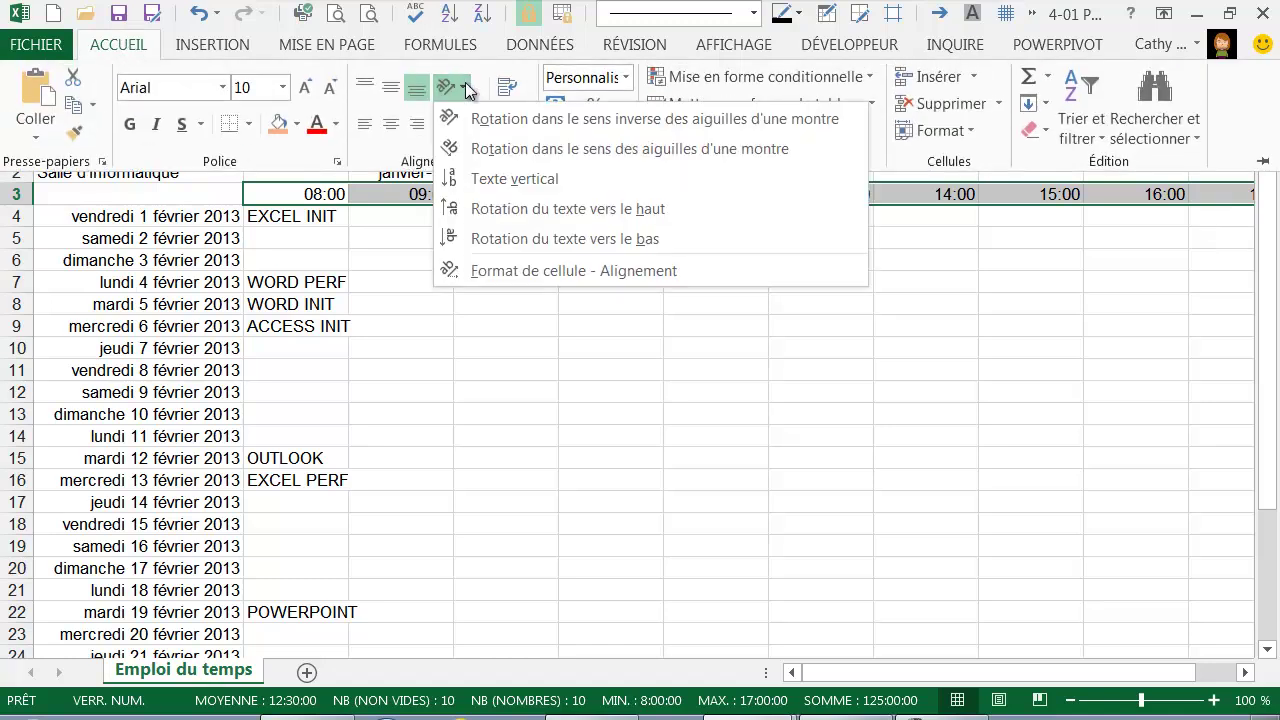
click(463, 214)
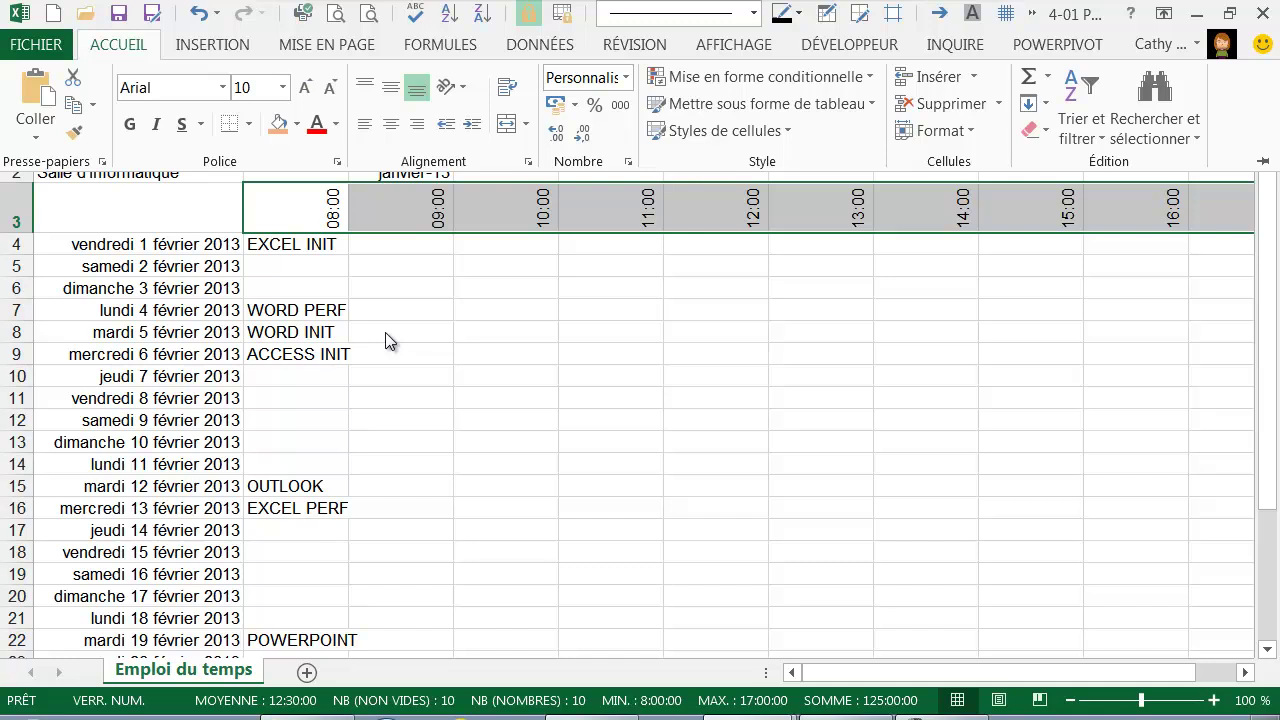
Step: Align the hour headings in row 3 to the top and left of their cells, and collapse the ribbon
click(367, 90)
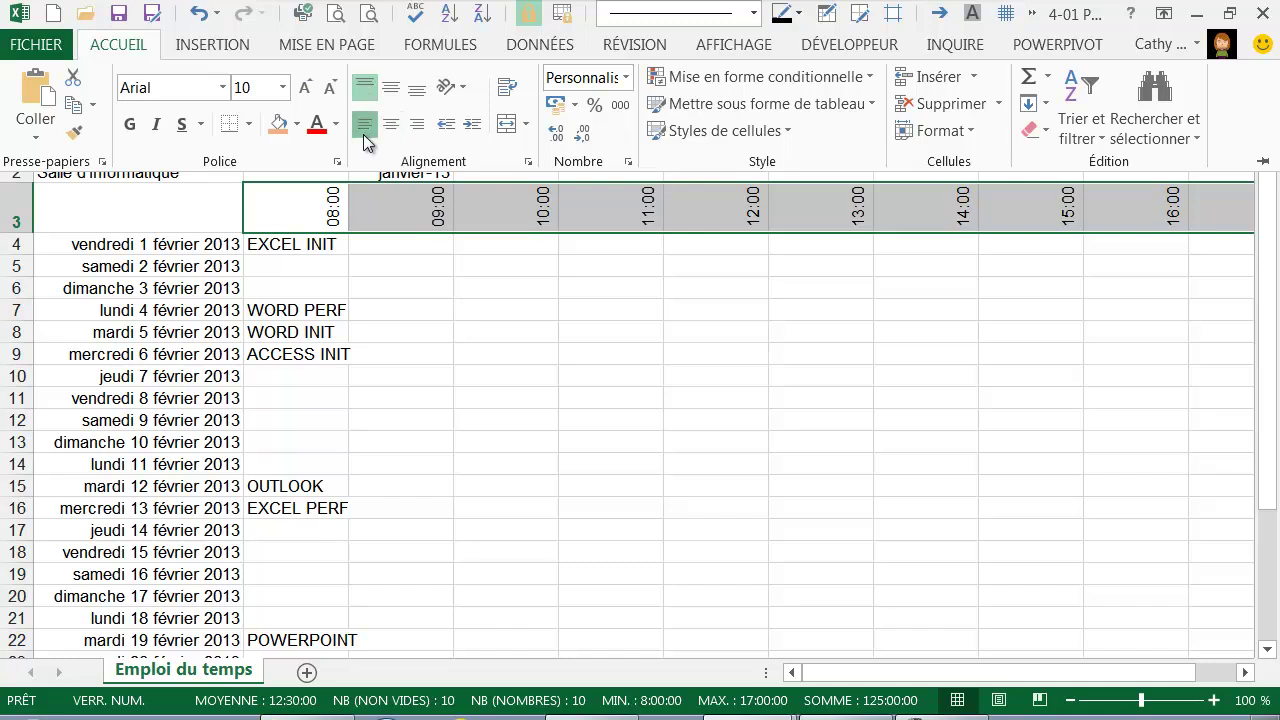
click(363, 134)
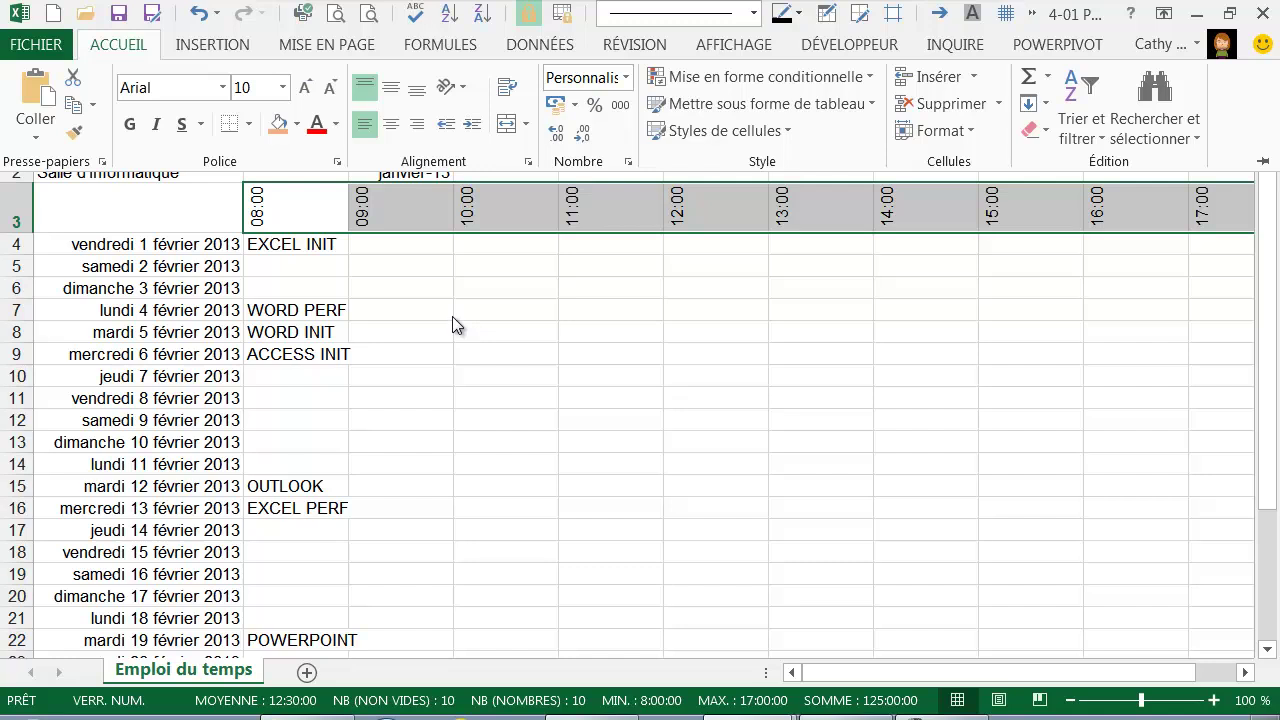
key(ctrl+F1)
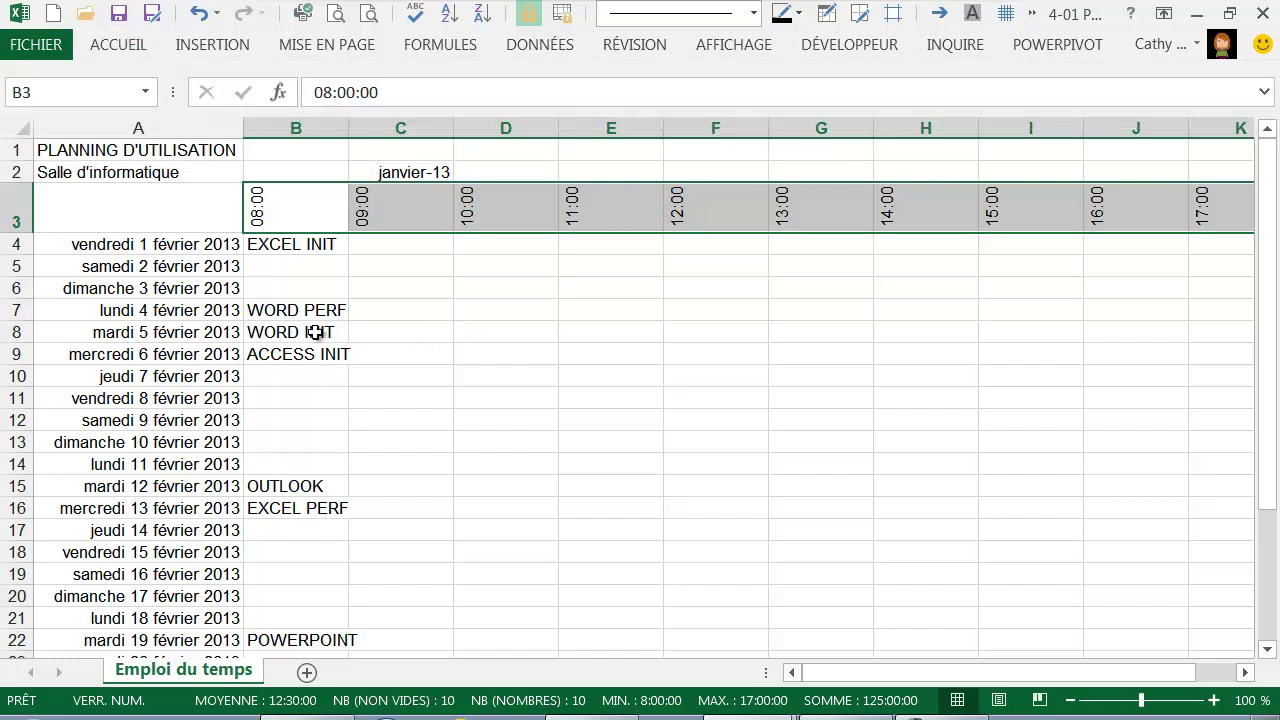
Step: Replace the month in C2 with the formula =A4 so it takes its date from the first day of the schedule
click(281, 250)
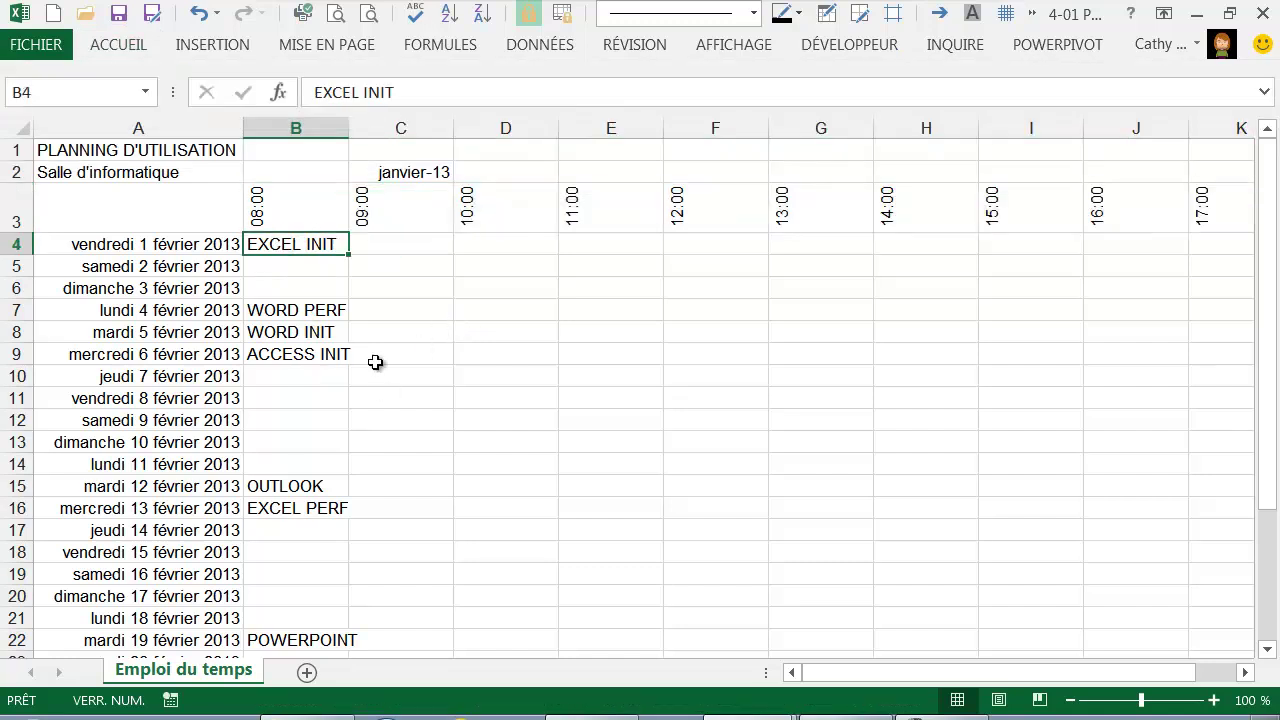
click(388, 175)
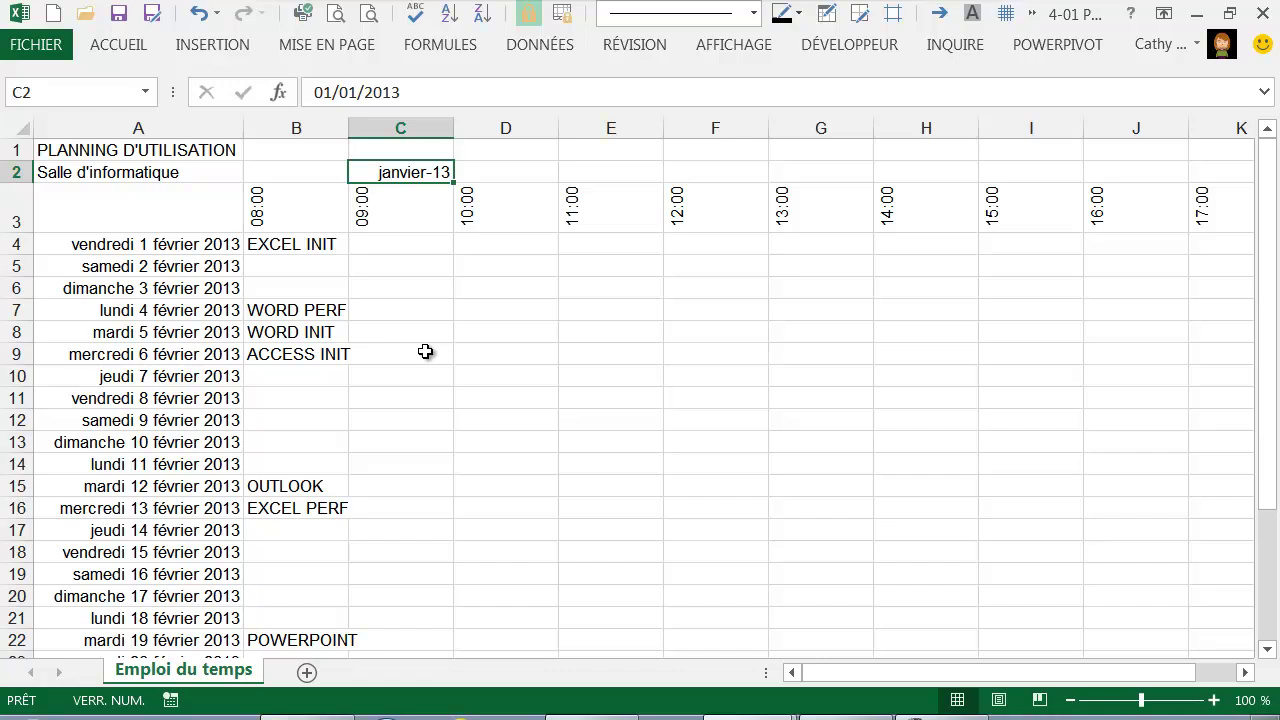
key(Delete)
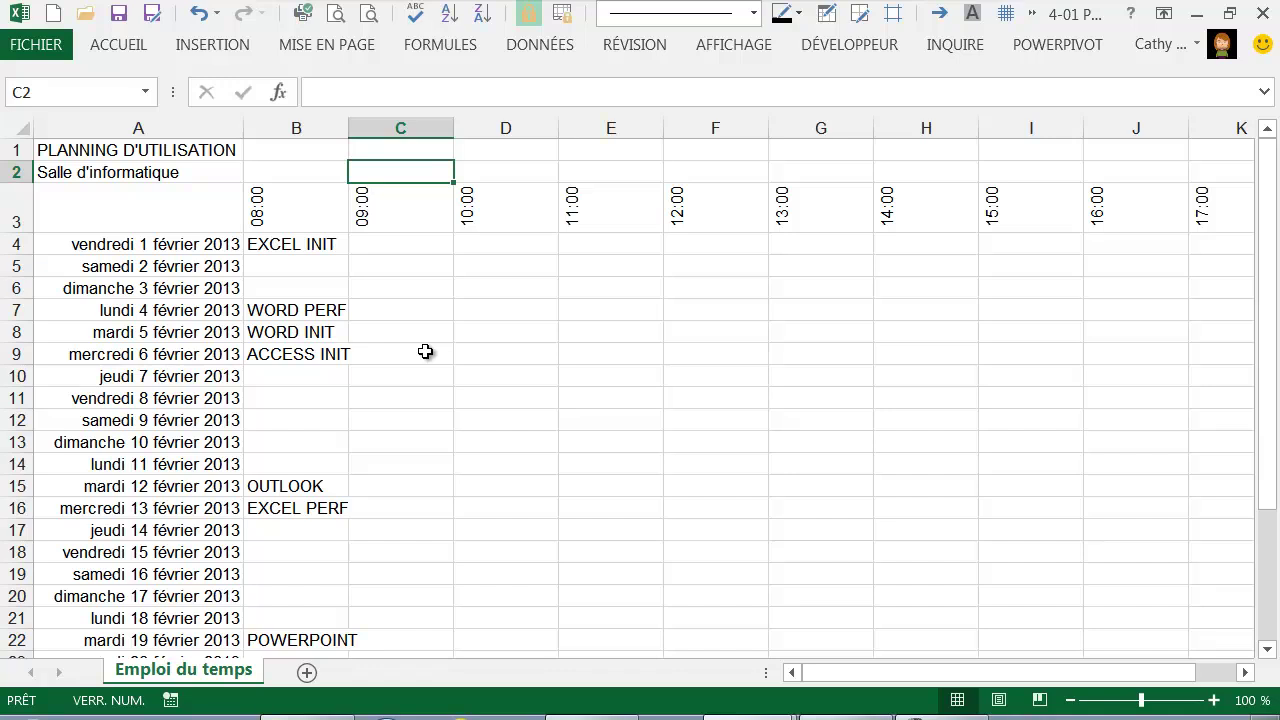
text(=)
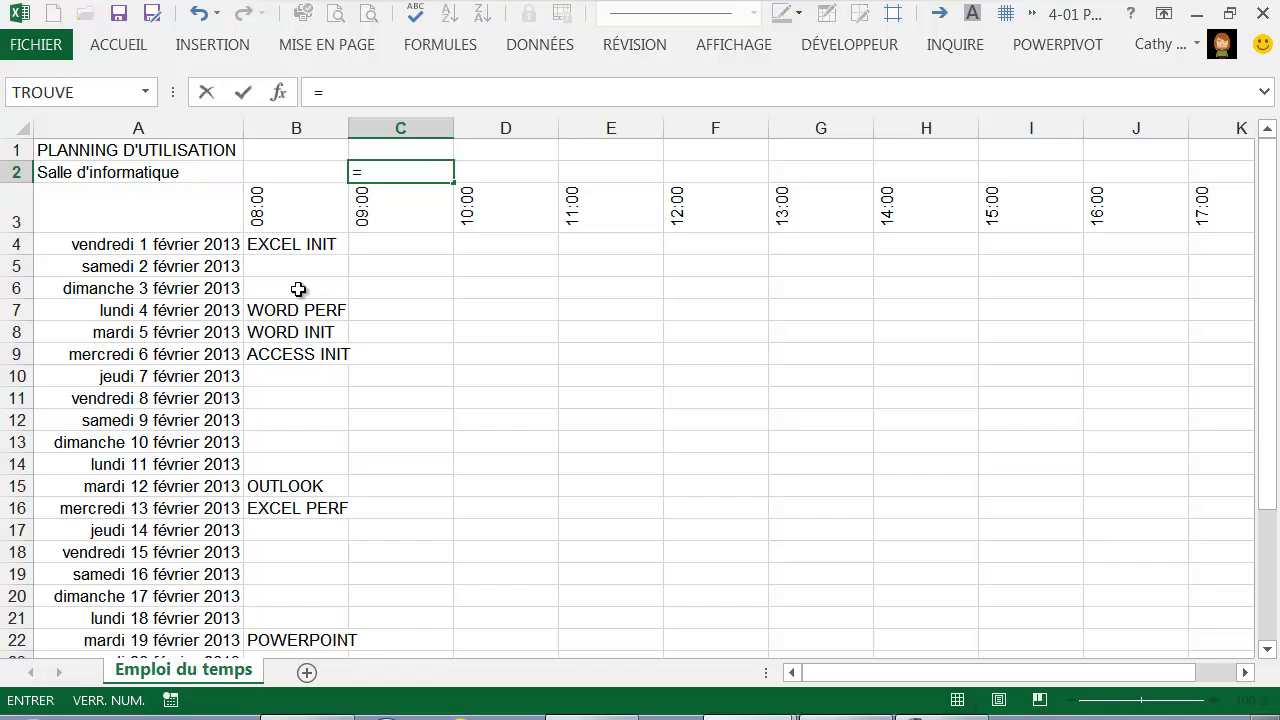
click(176, 244)
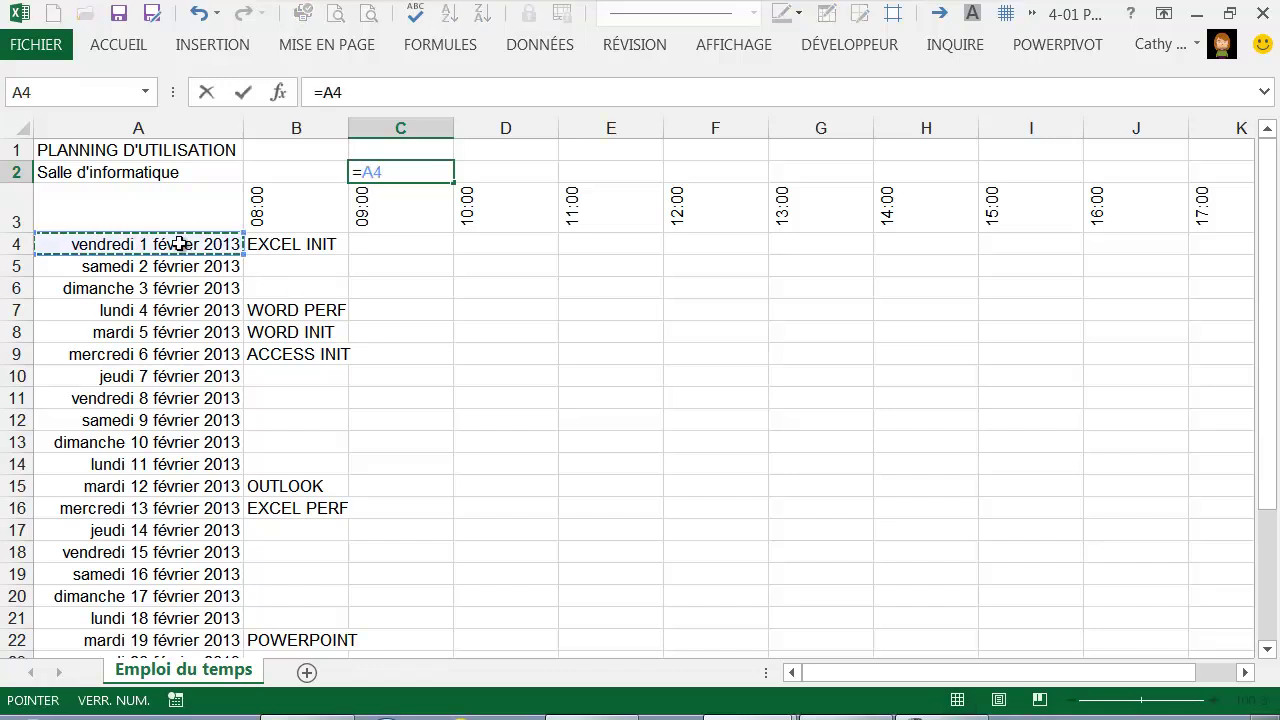
key(Return)
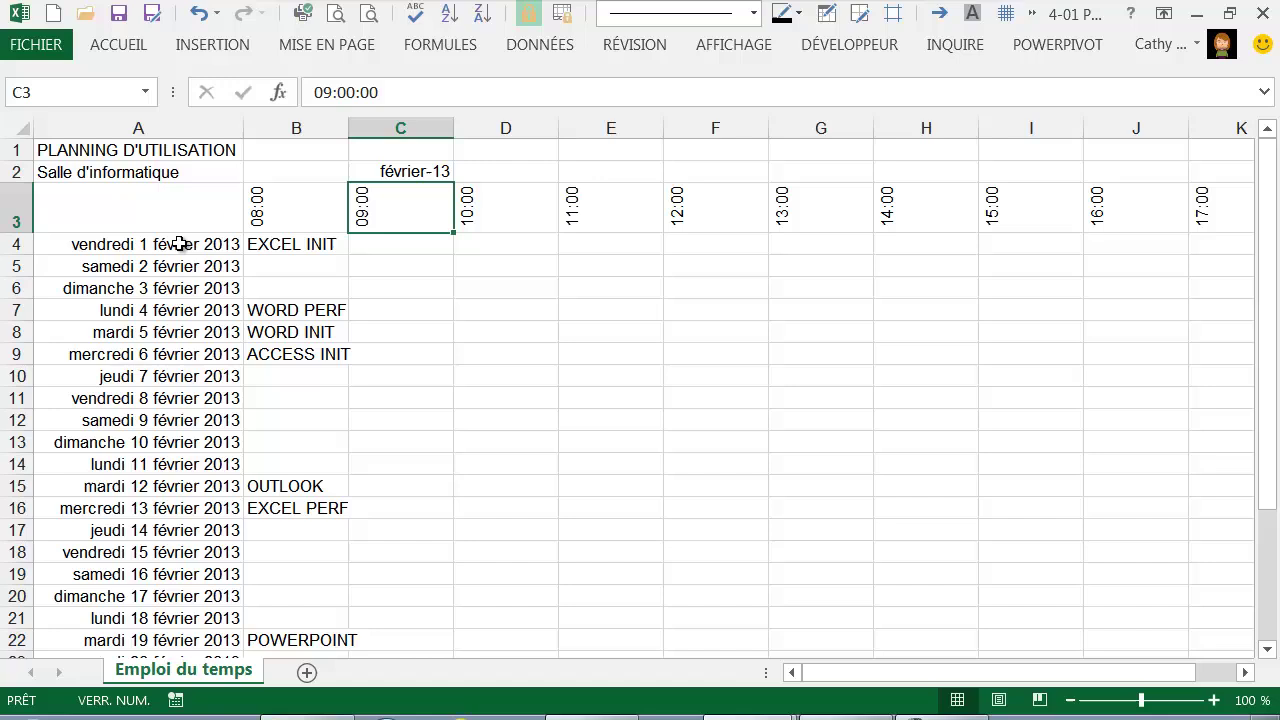
Step: Format the date in C2 with the long month-year type mars-12, using the Français (France) locale
click(393, 175)
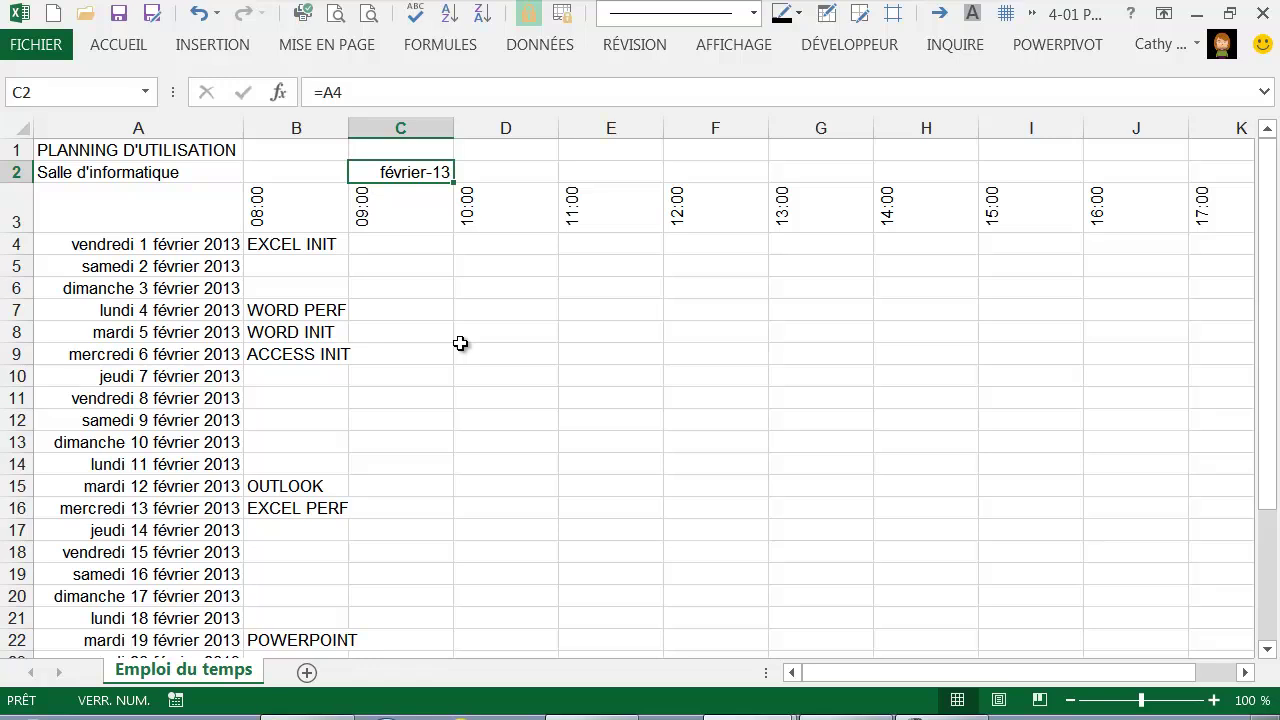
click(118, 46)
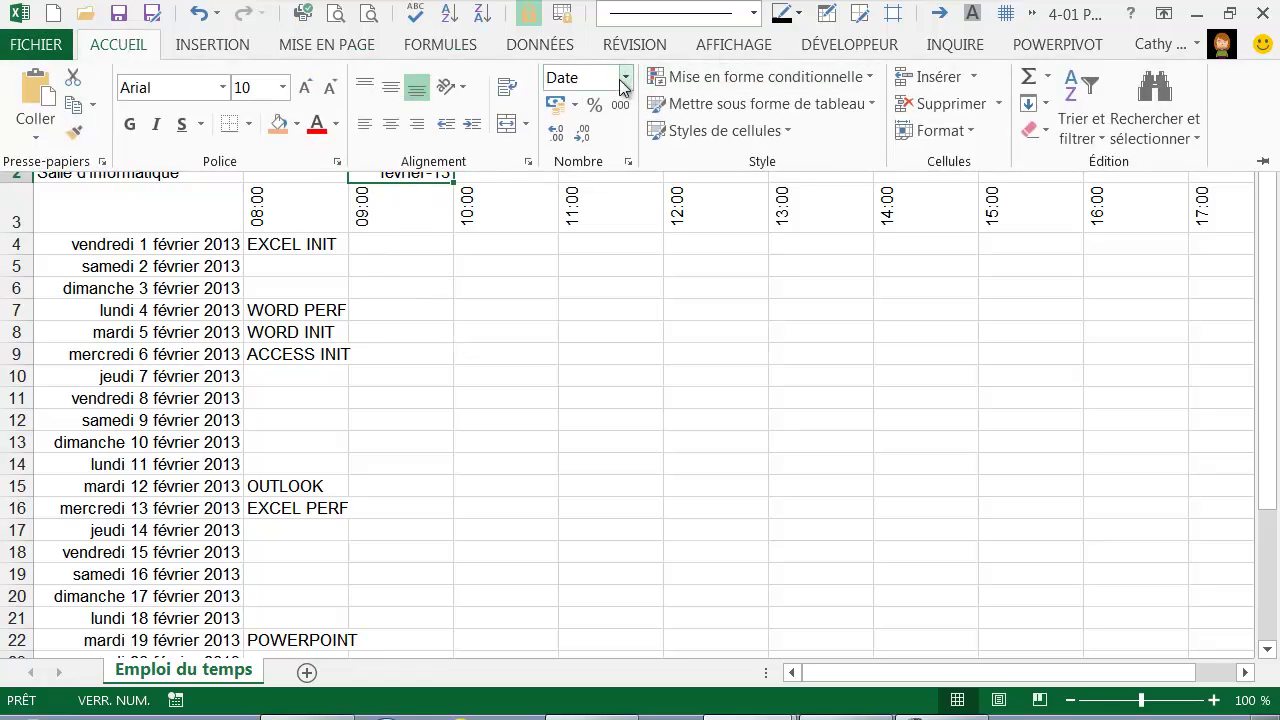
click(628, 161)
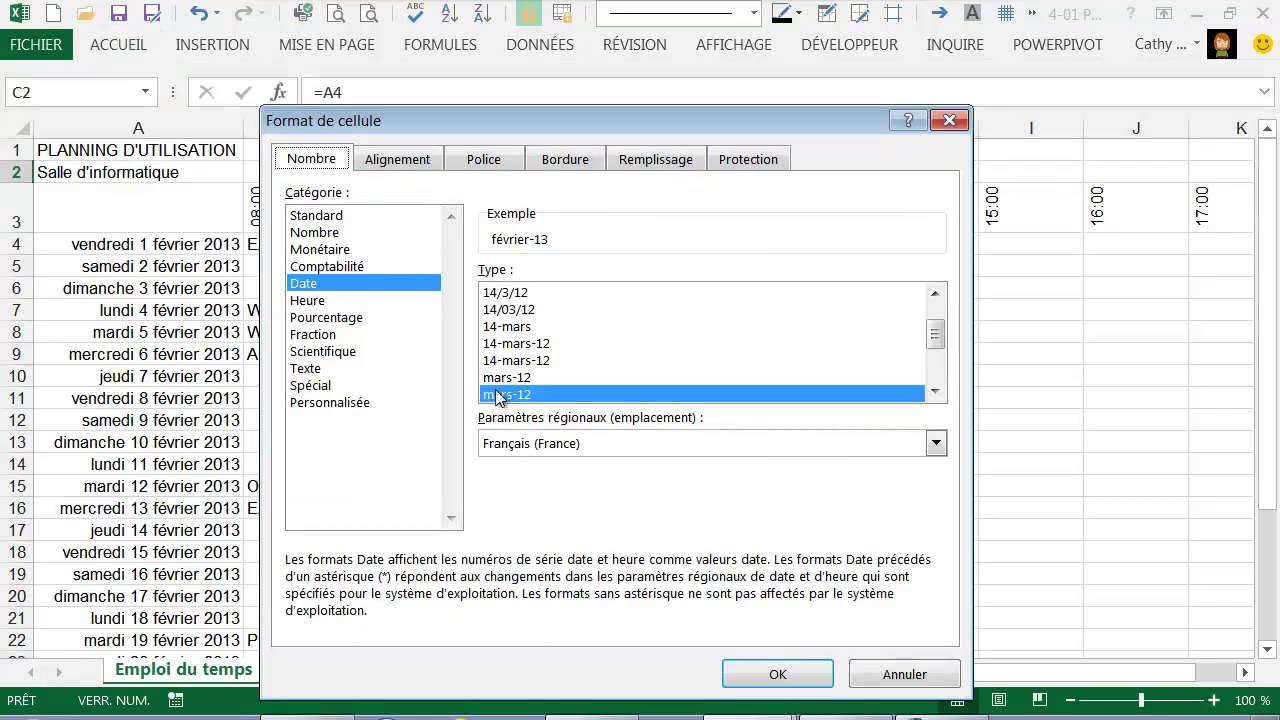
click(518, 293)
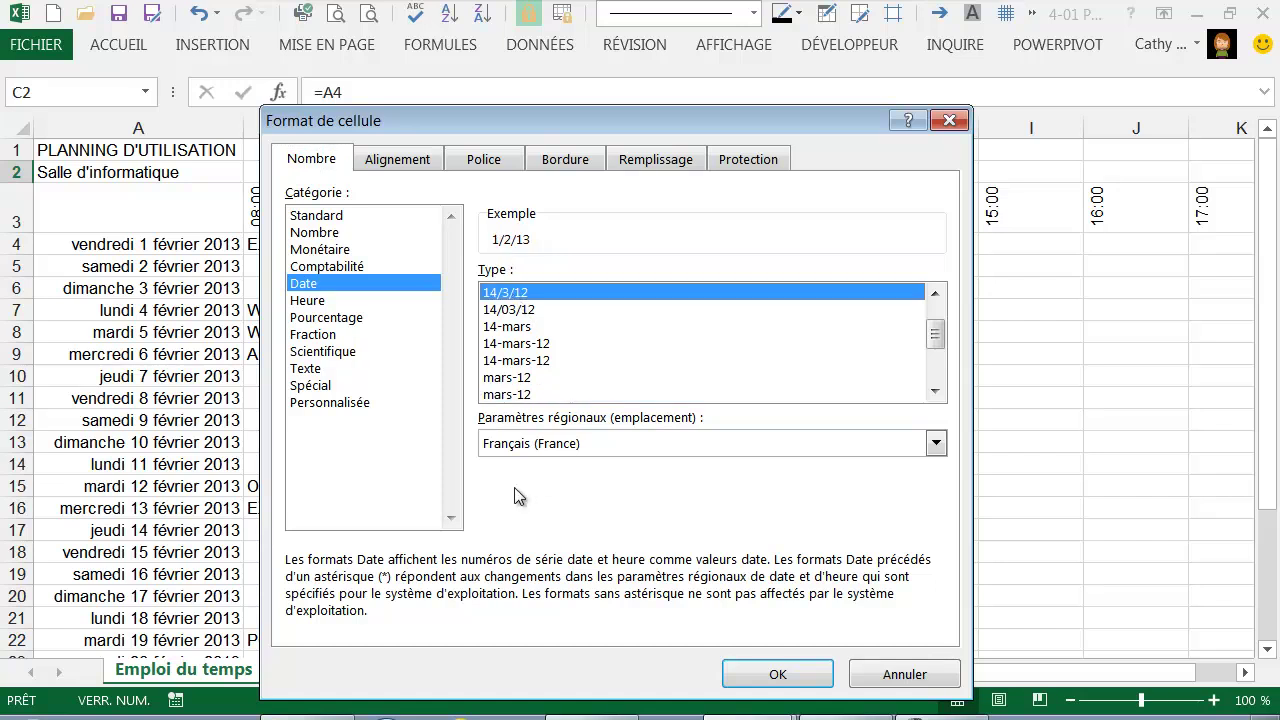
click(515, 396)
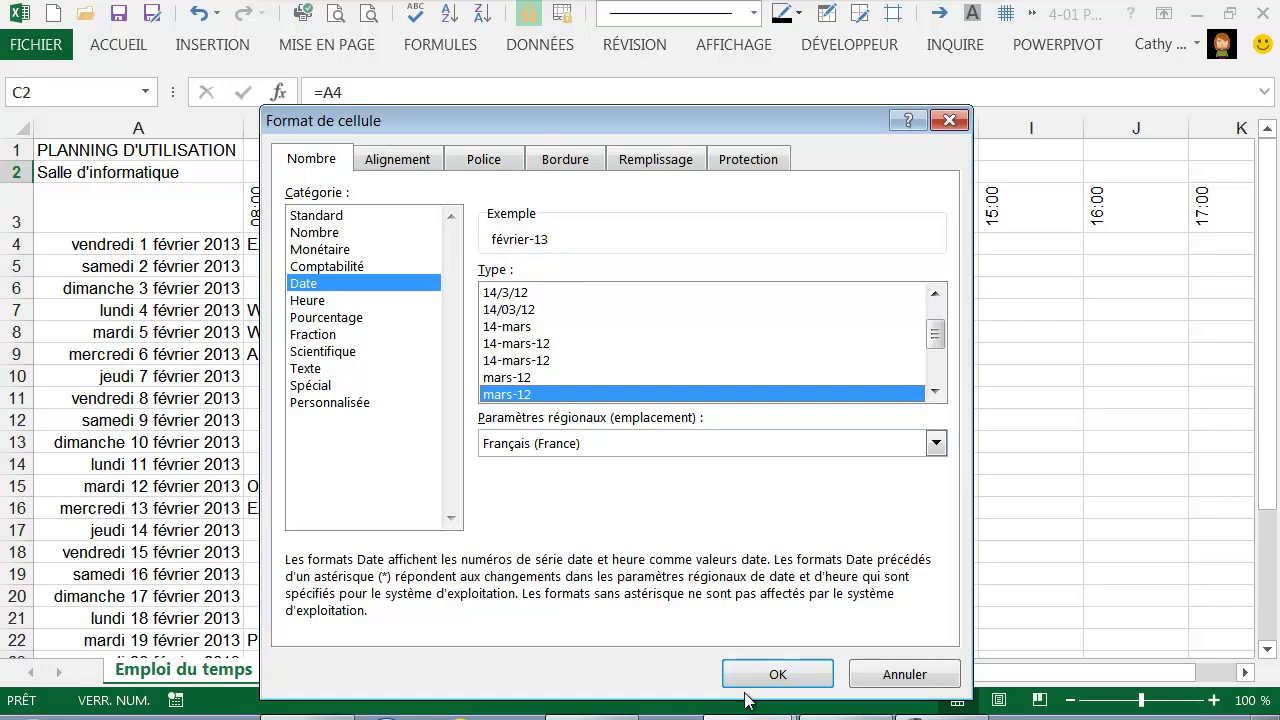
click(772, 674)
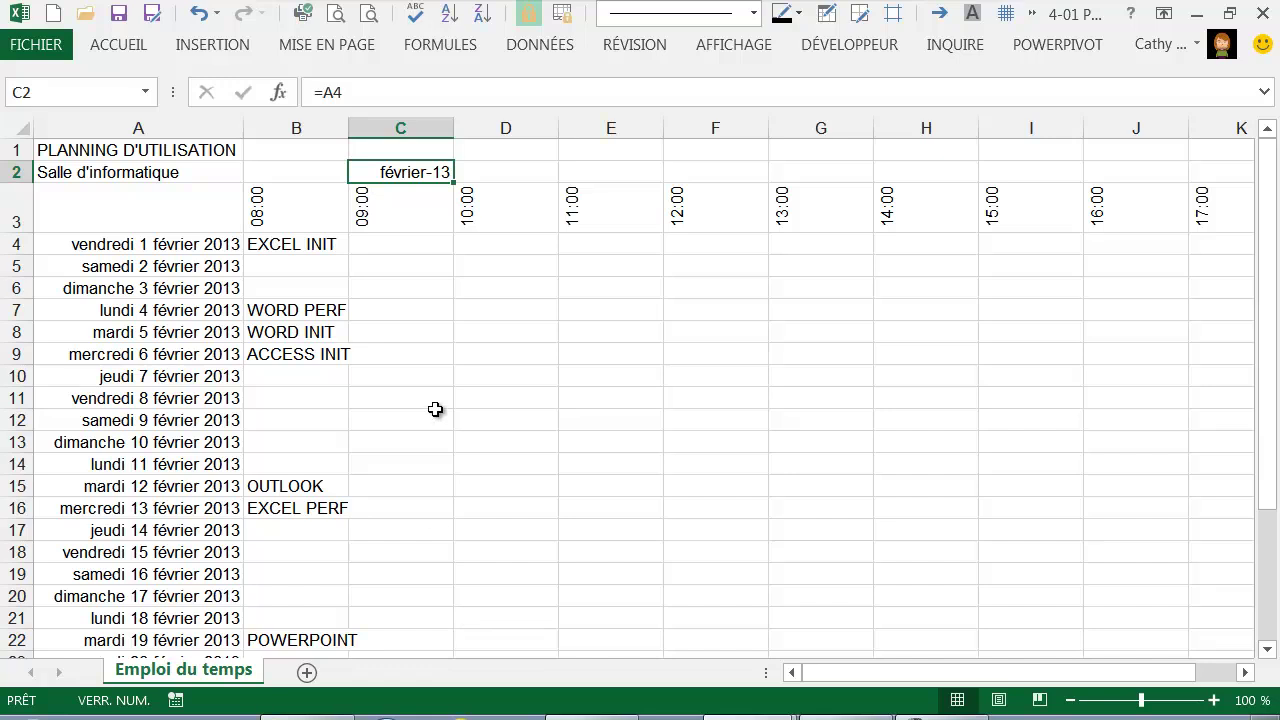
Step: Centre the EXCEL INIT entry in B4 and give the cell a light green theme fill
click(300, 246)
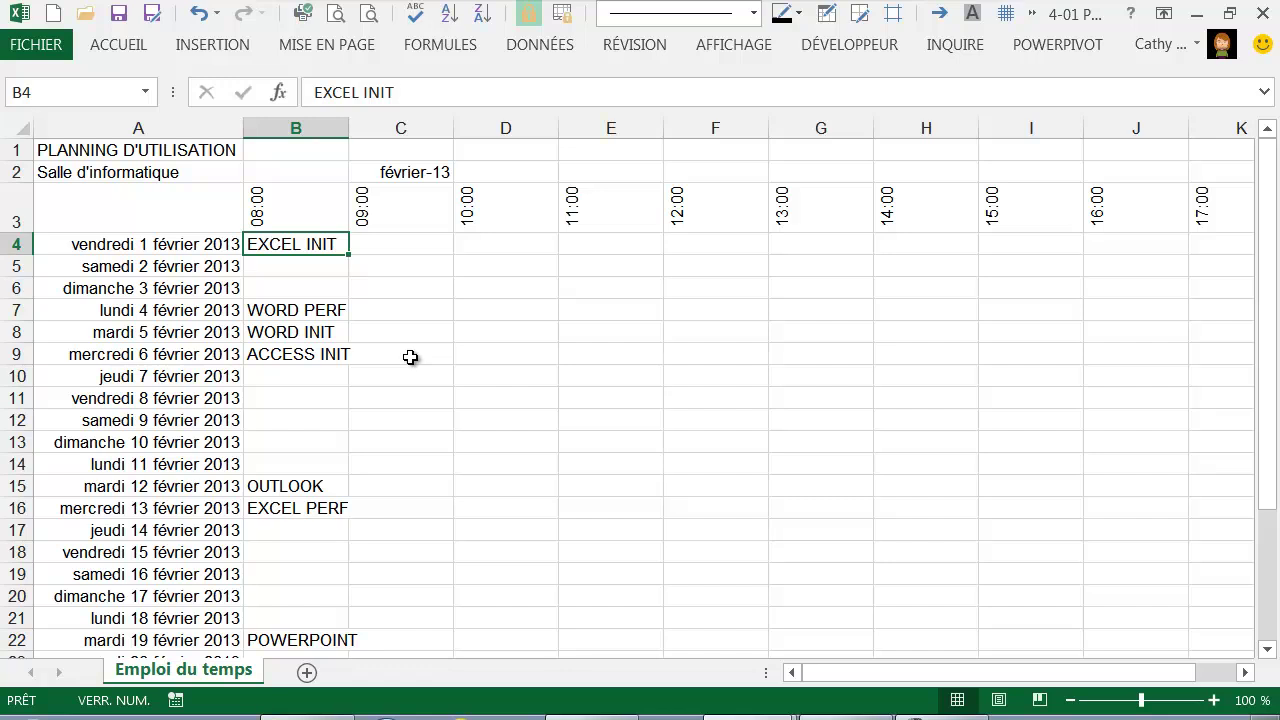
scroll(354, 268, down, 1)
scroll(277, 397, up, 1)
click(114, 43)
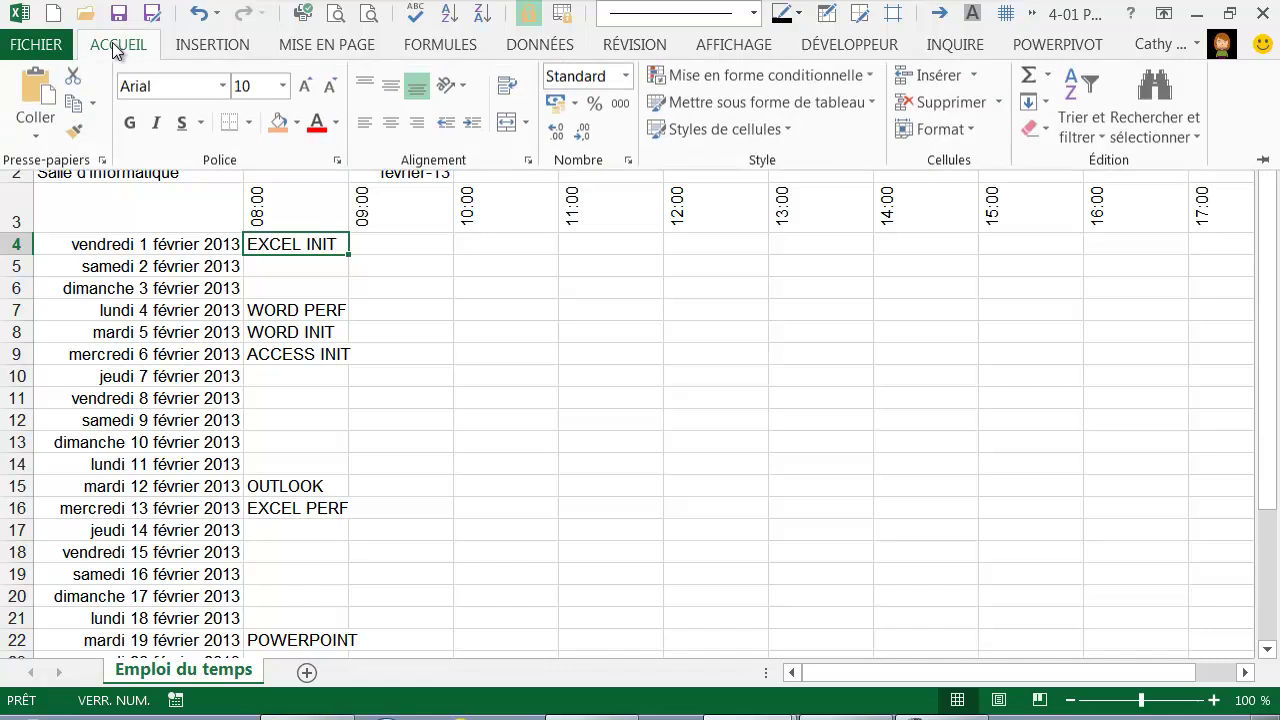
click(392, 128)
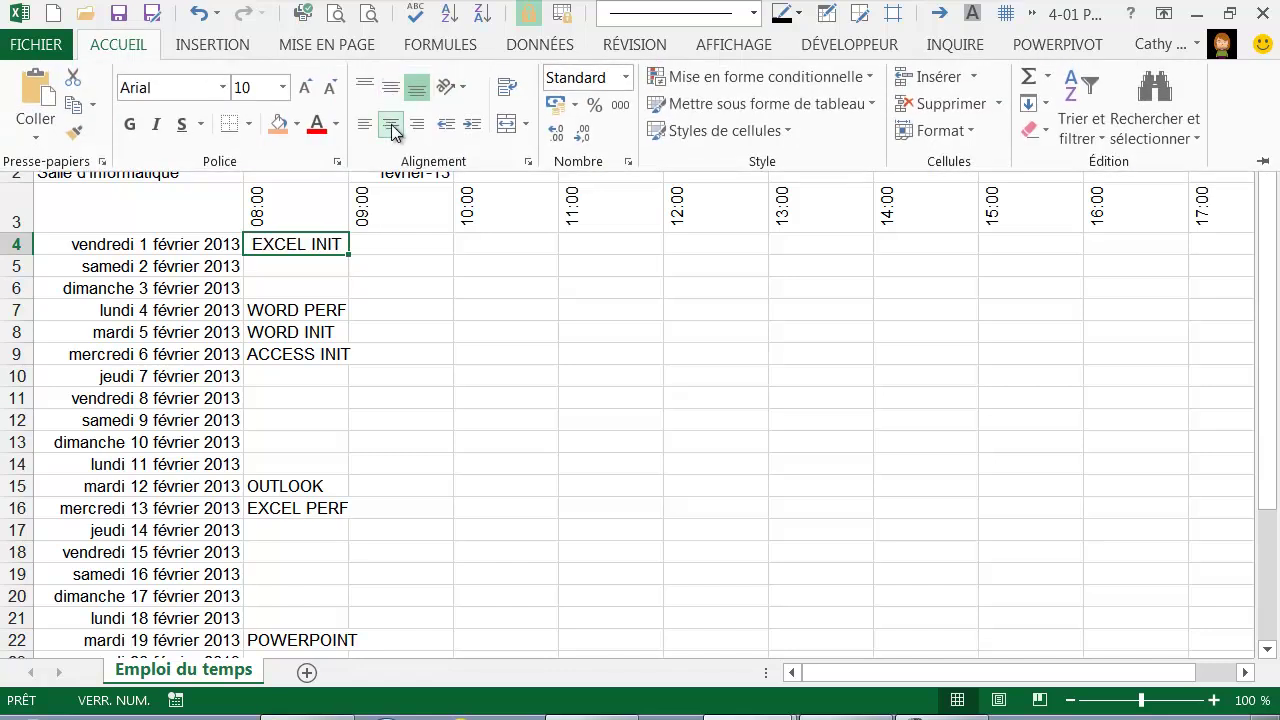
click(296, 124)
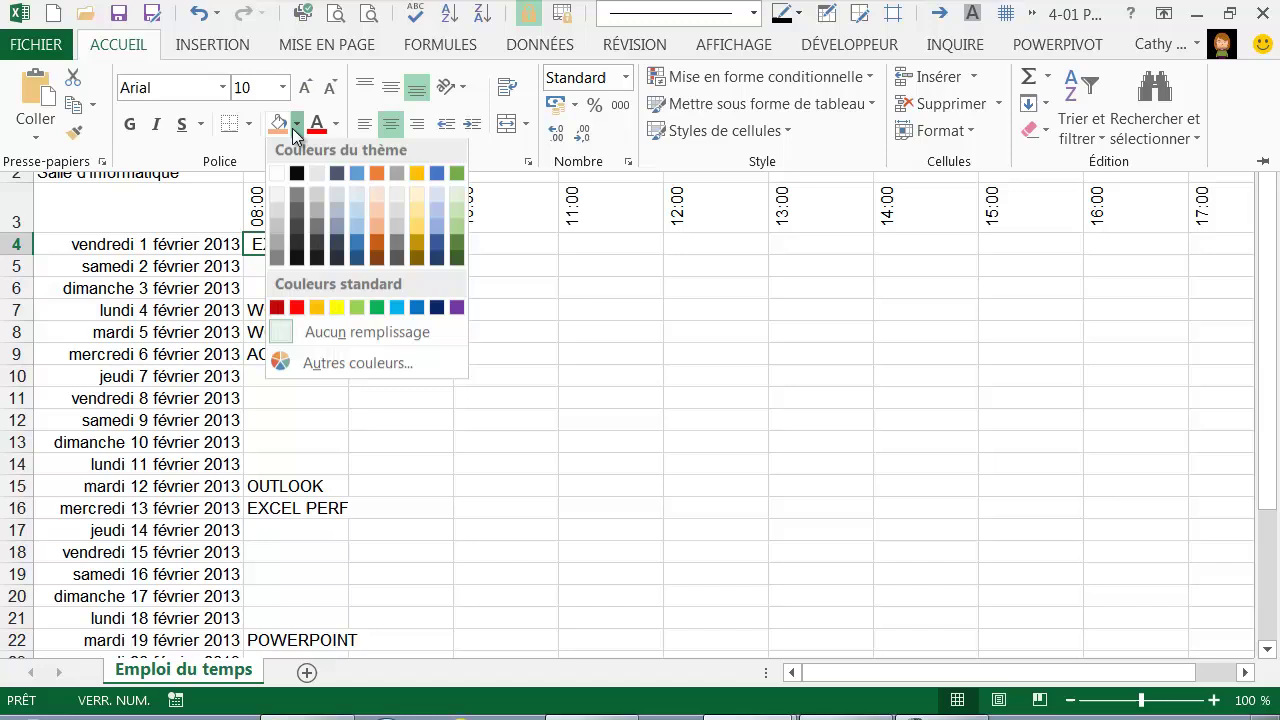
click(457, 216)
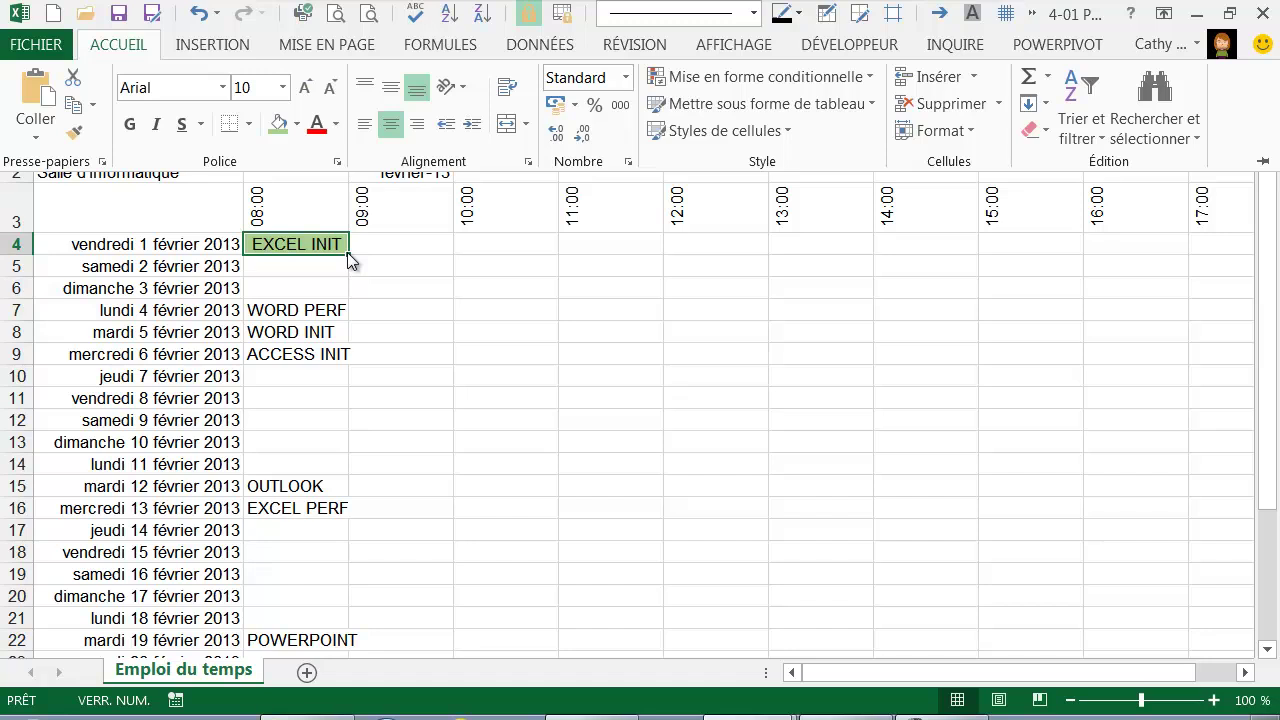
Step: Copy the green EXCEL INIT cell across row 4 from B4 to E4, covering 08:00 to 11:00
click(347, 252)
drag(349, 257, 654, 265)
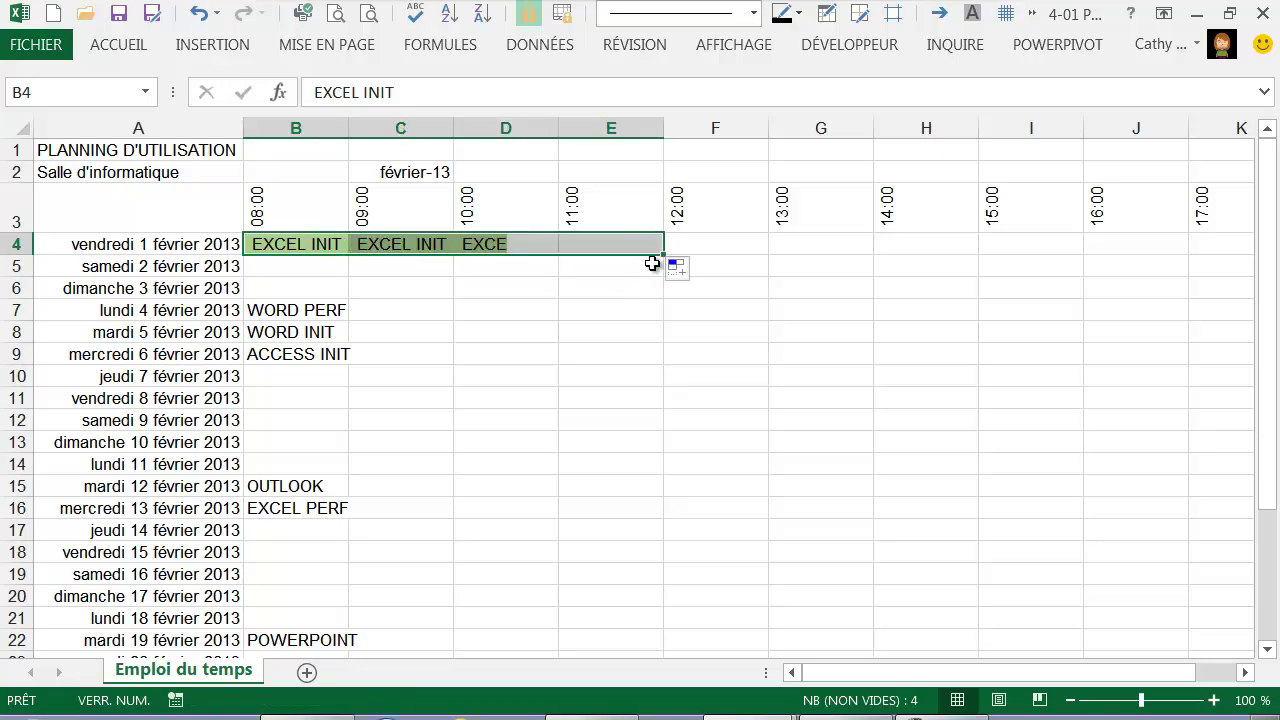
click(620, 394)
Step: Centre the WORD PERF entry in B7 and give the cell a medium-light blue theme fill
click(304, 311)
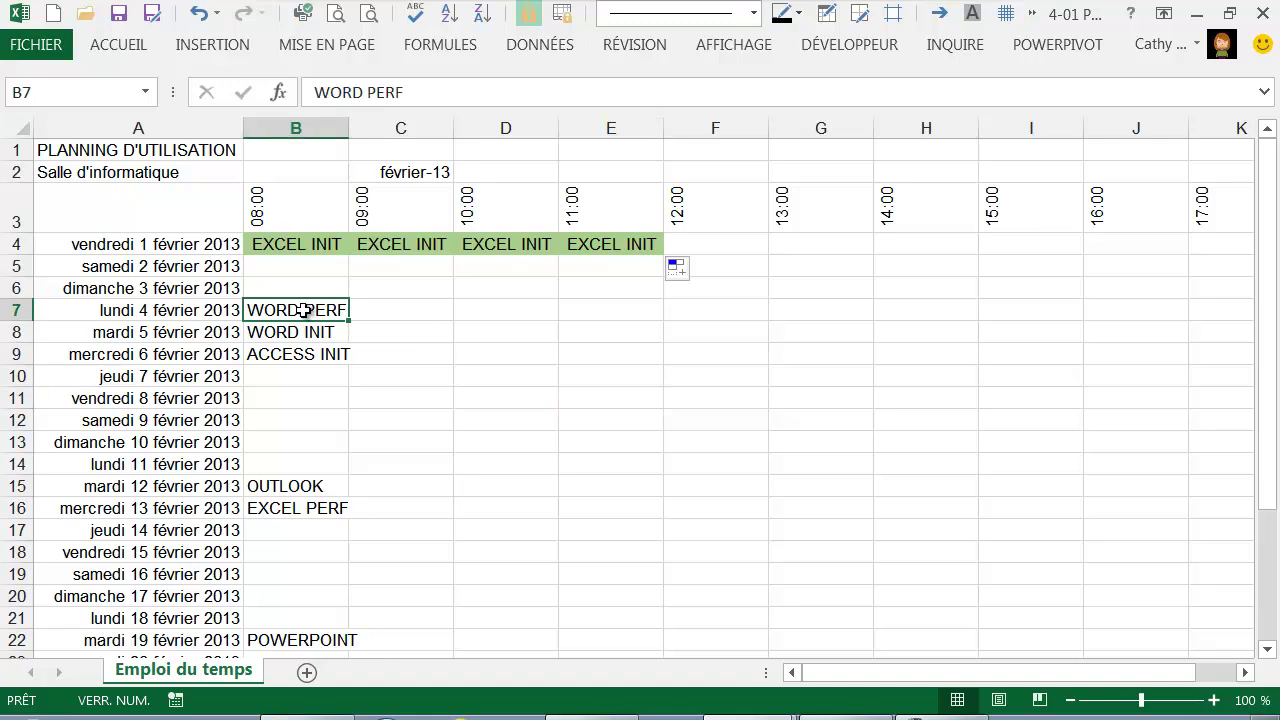
click(126, 48)
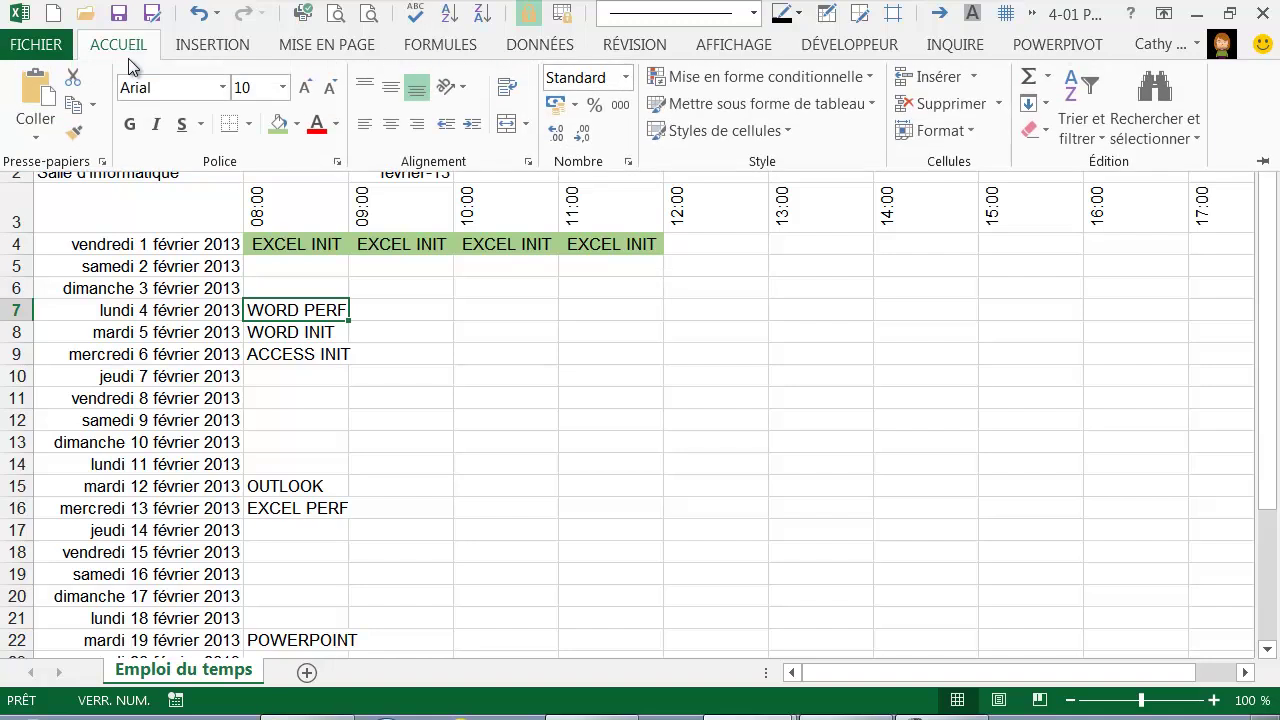
click(391, 124)
click(297, 124)
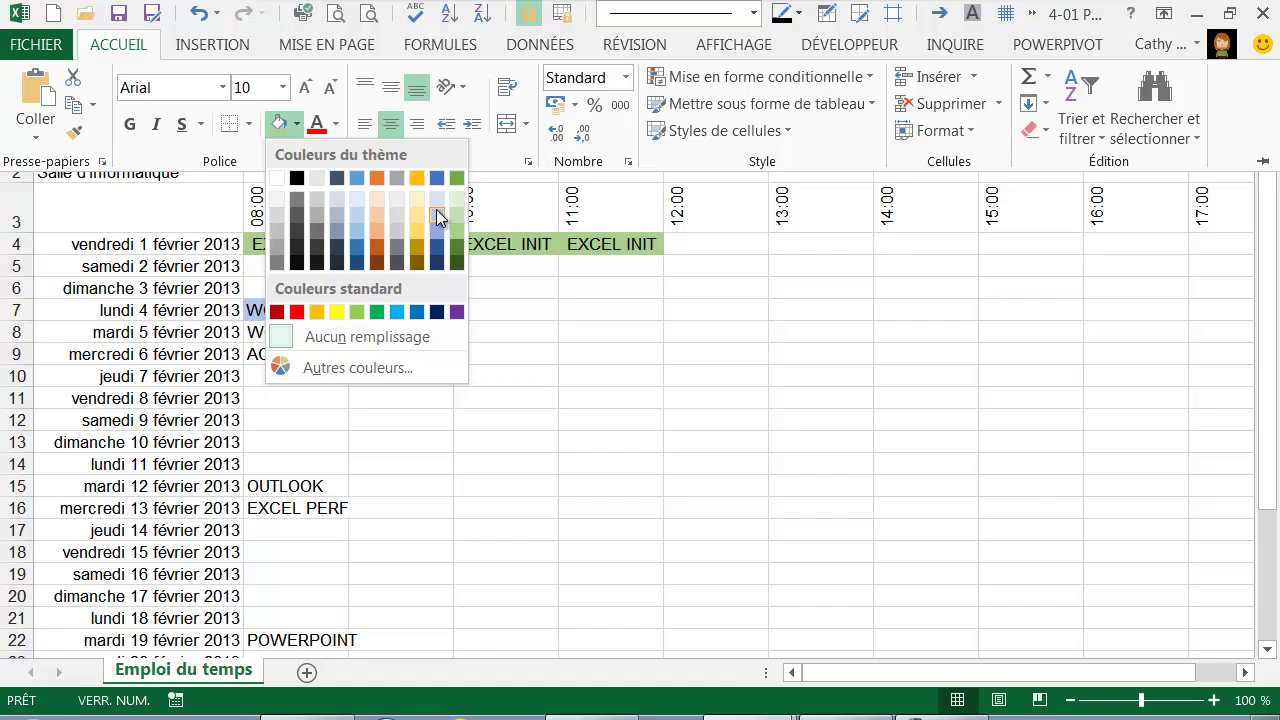
click(357, 231)
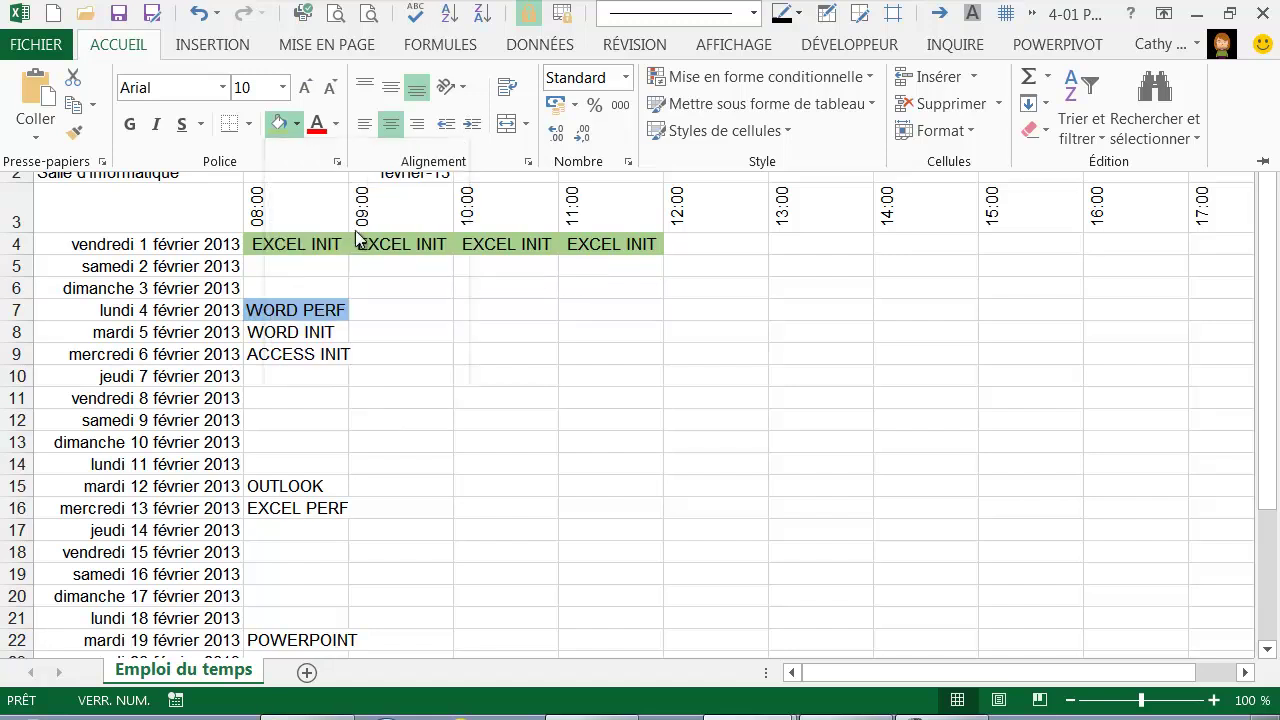
Step: Copy the blue WORD PERF cell across row 7 from B7 to E7, covering 08:00 to 11:00
click(349, 325)
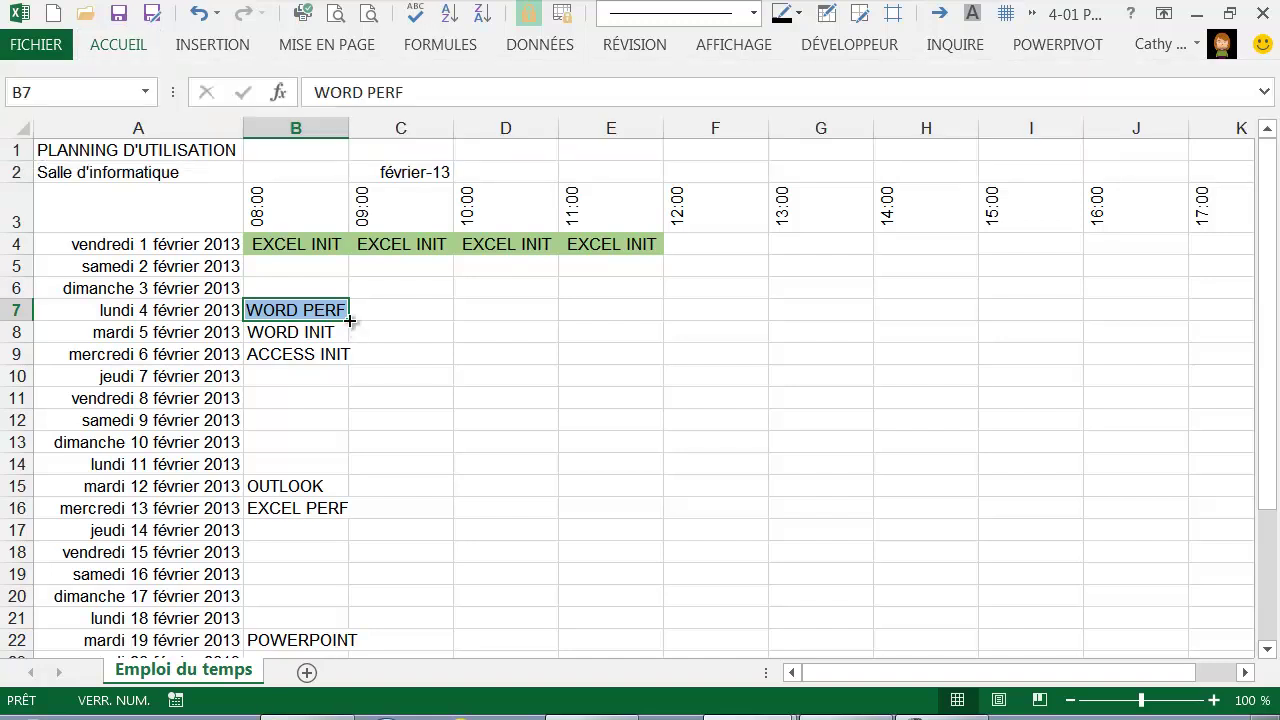
drag(349, 320, 643, 316)
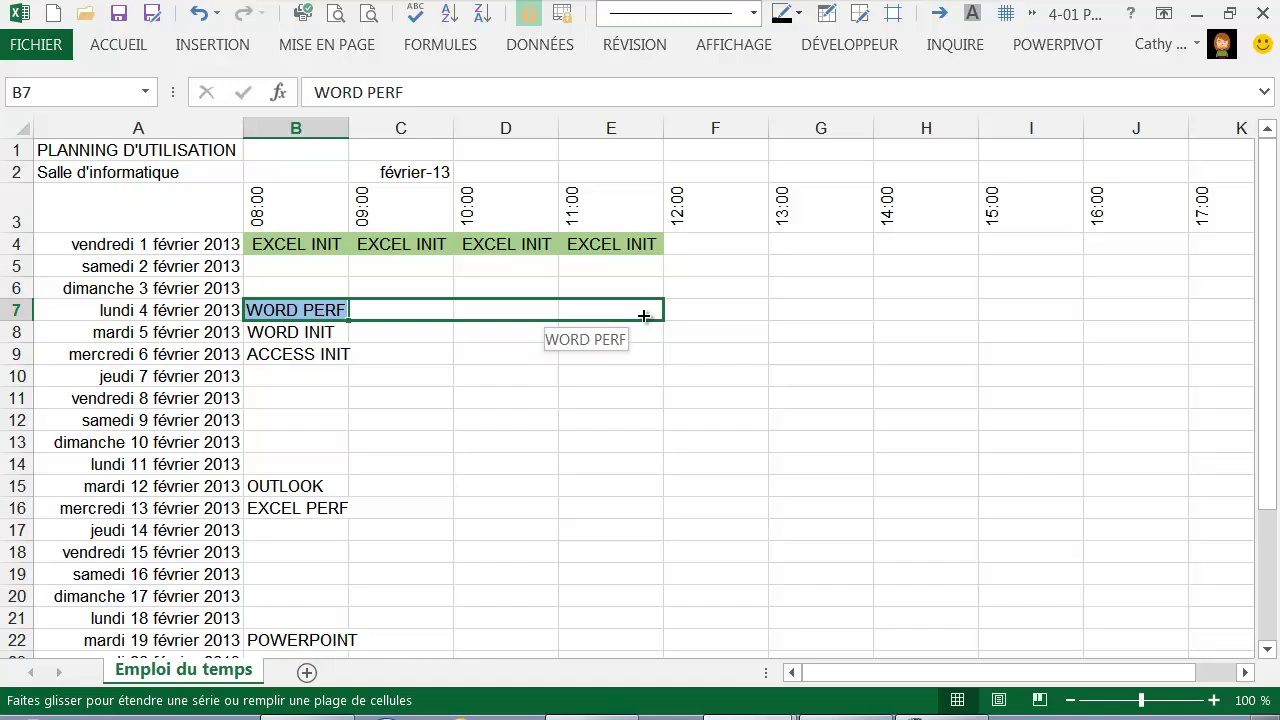
drag(643, 316, 643, 316)
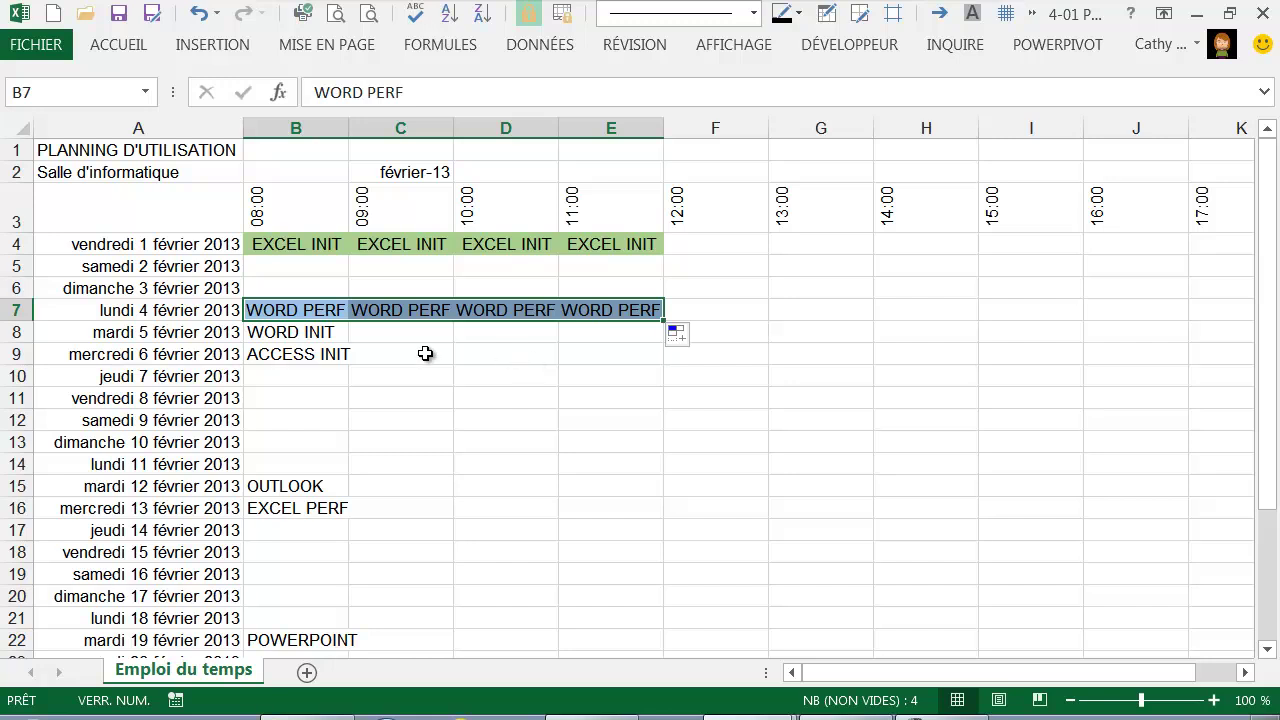
Step: Format WORD INIT in B8 as centred with a pale blue theme fill, and copy it across row 8 to E8
click(280, 331)
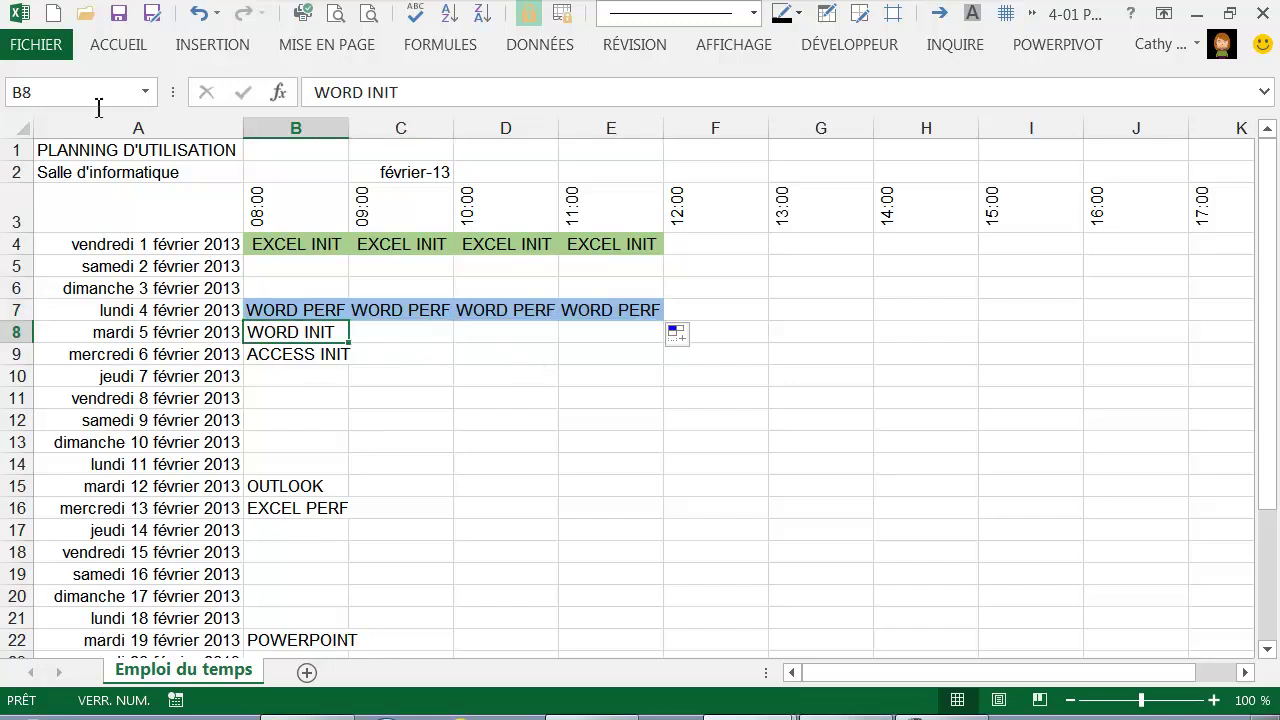
click(128, 52)
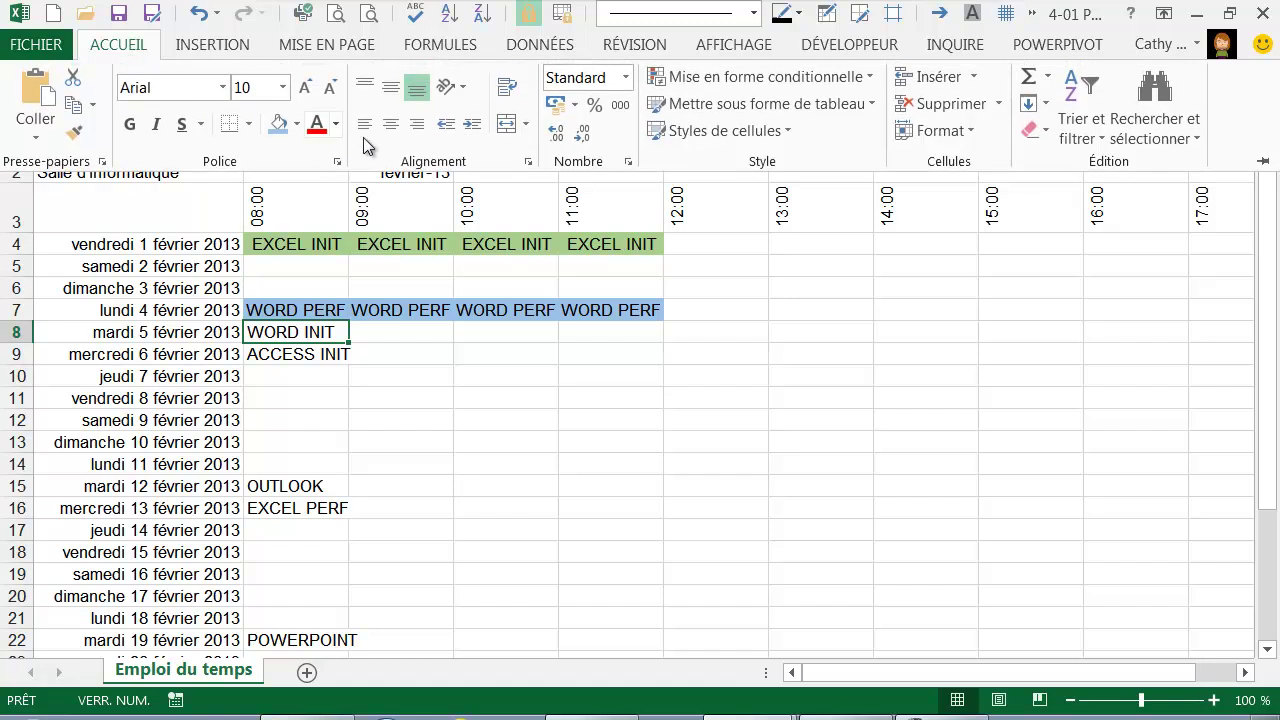
click(394, 129)
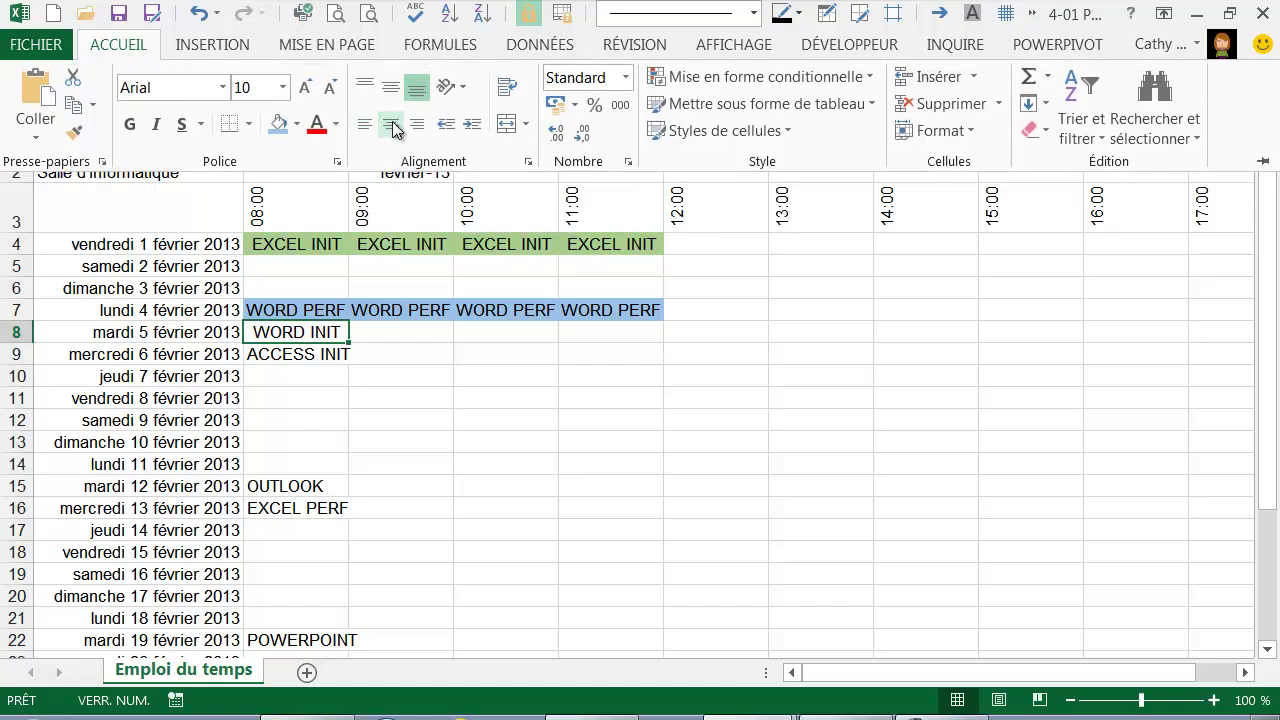
click(299, 125)
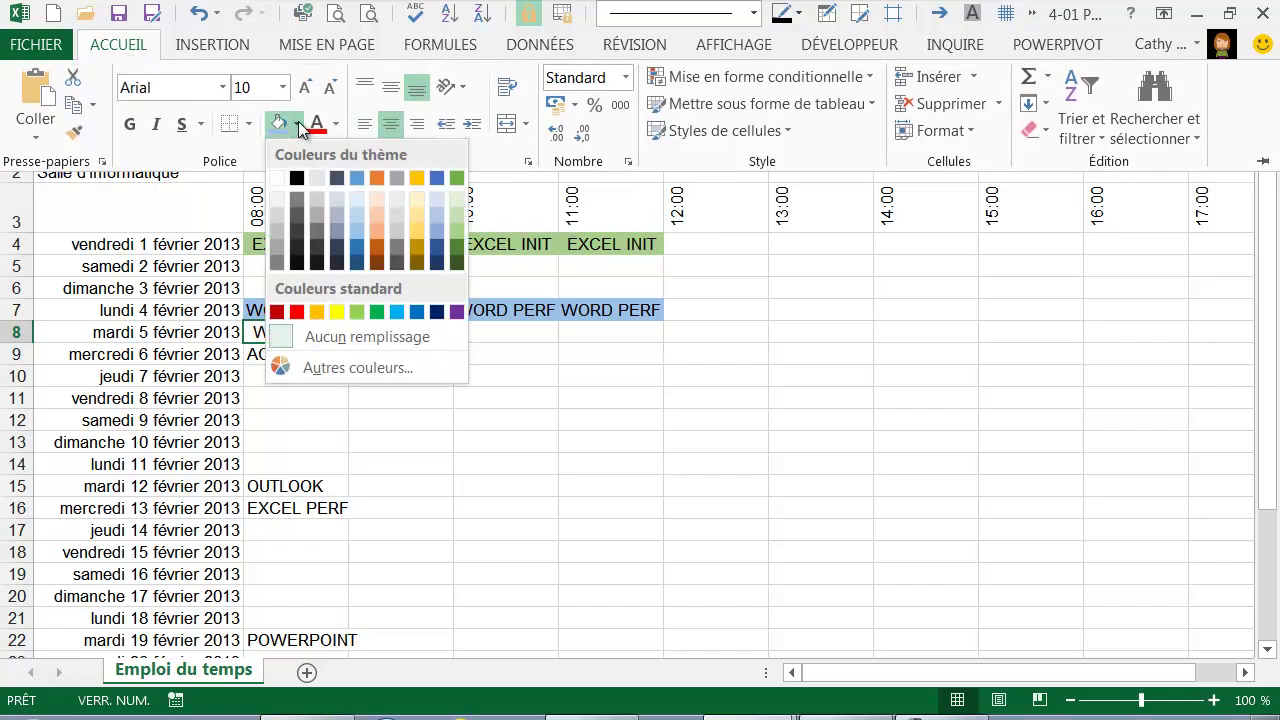
click(357, 215)
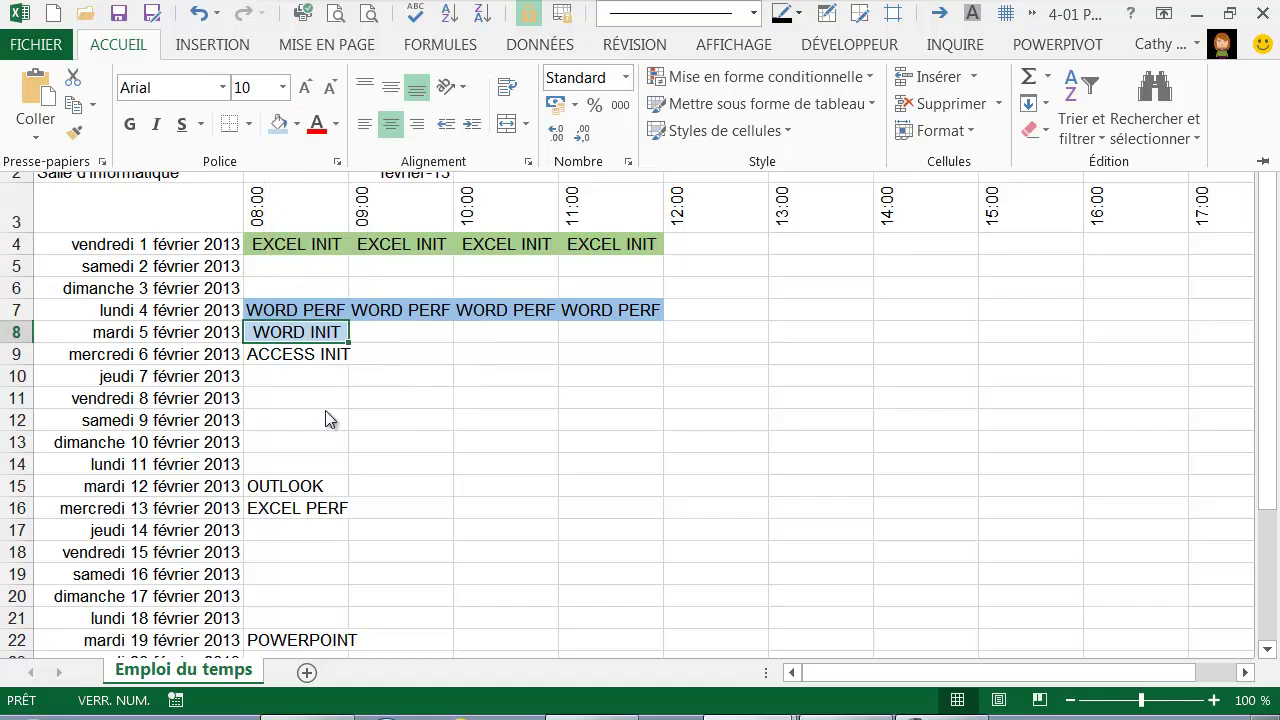
click(347, 341)
drag(347, 341, 652, 332)
Step: Format ACCESS INIT in B9 as centred with a light orange theme fill, and copy it across row 9 to E9
click(302, 358)
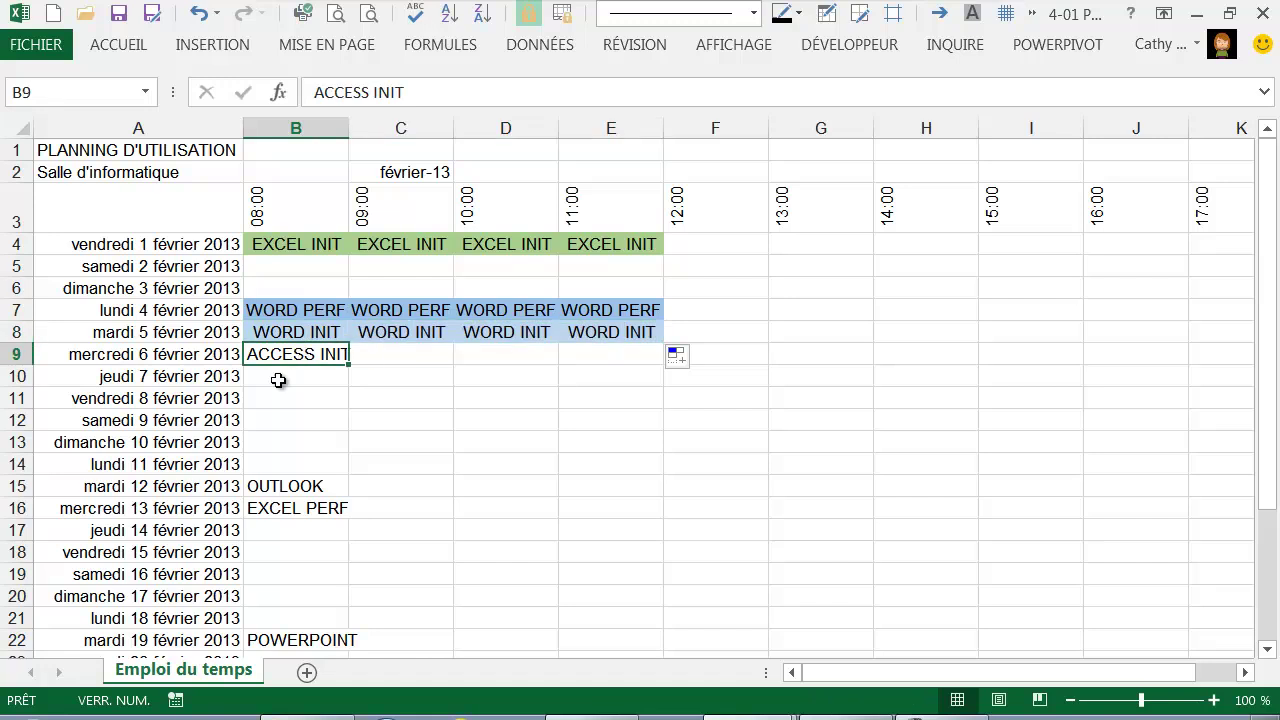
click(116, 45)
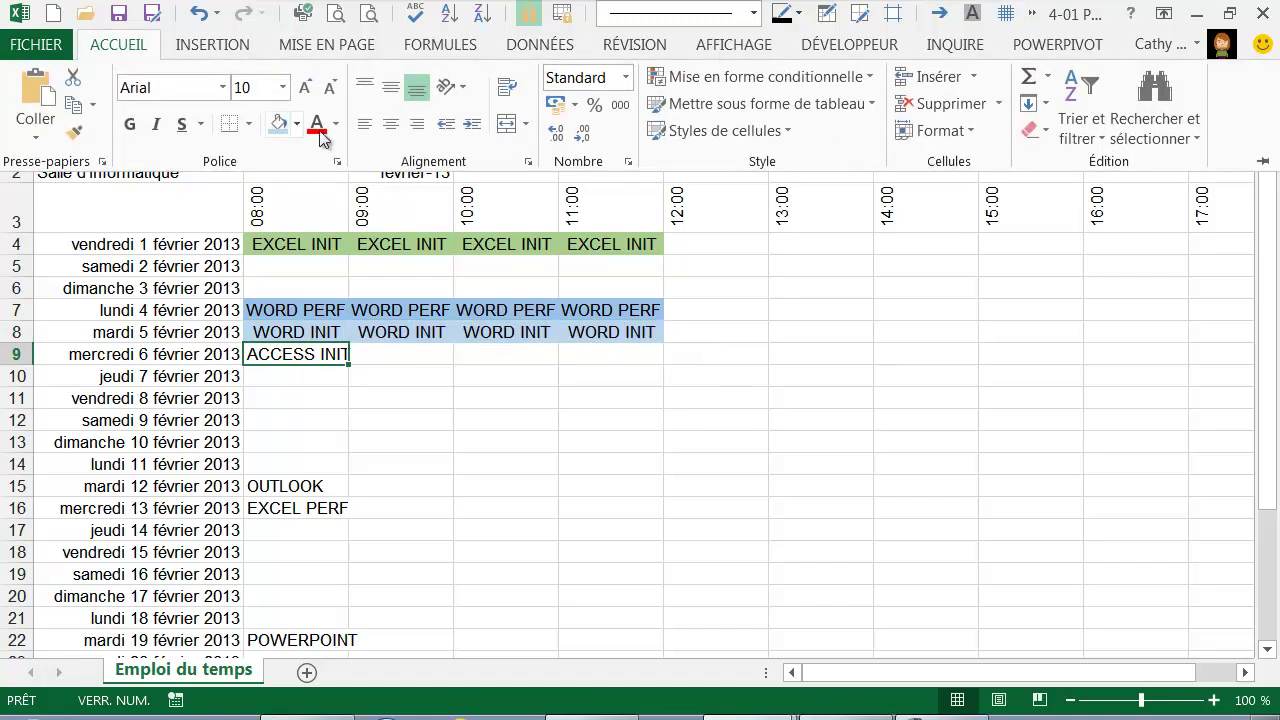
click(389, 128)
click(297, 124)
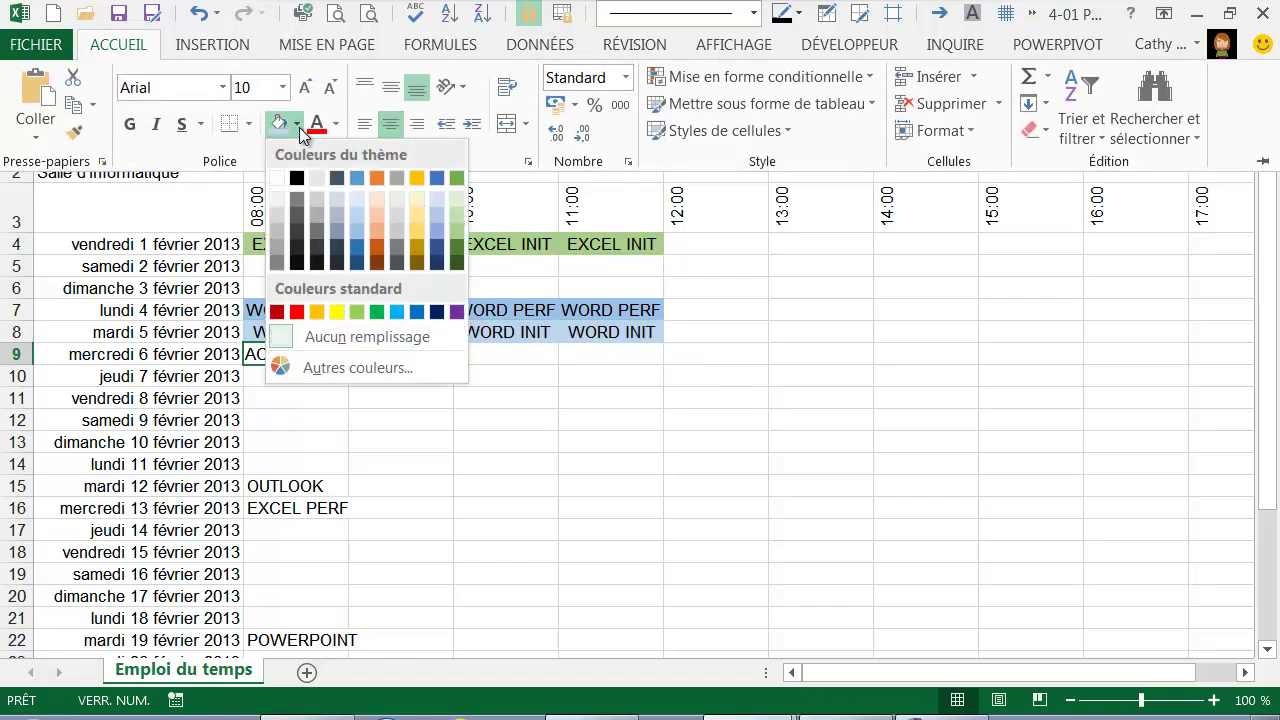
click(374, 236)
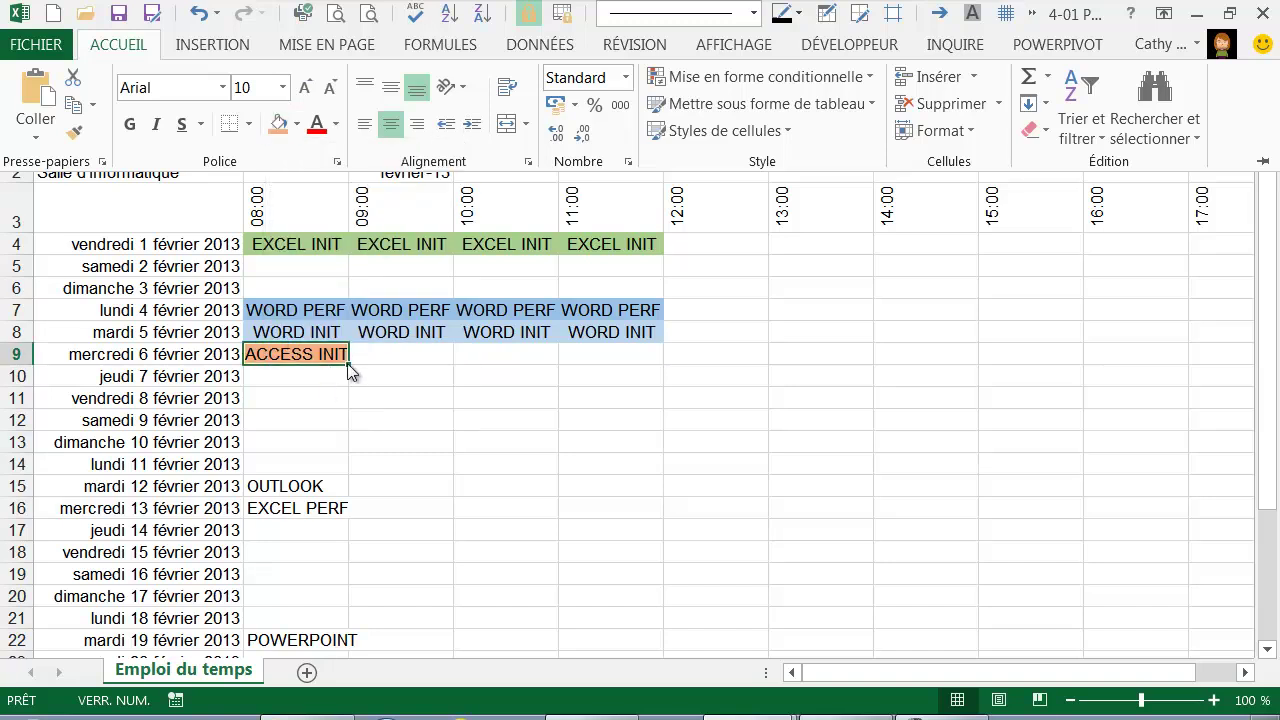
click(348, 370)
drag(346, 366, 652, 355)
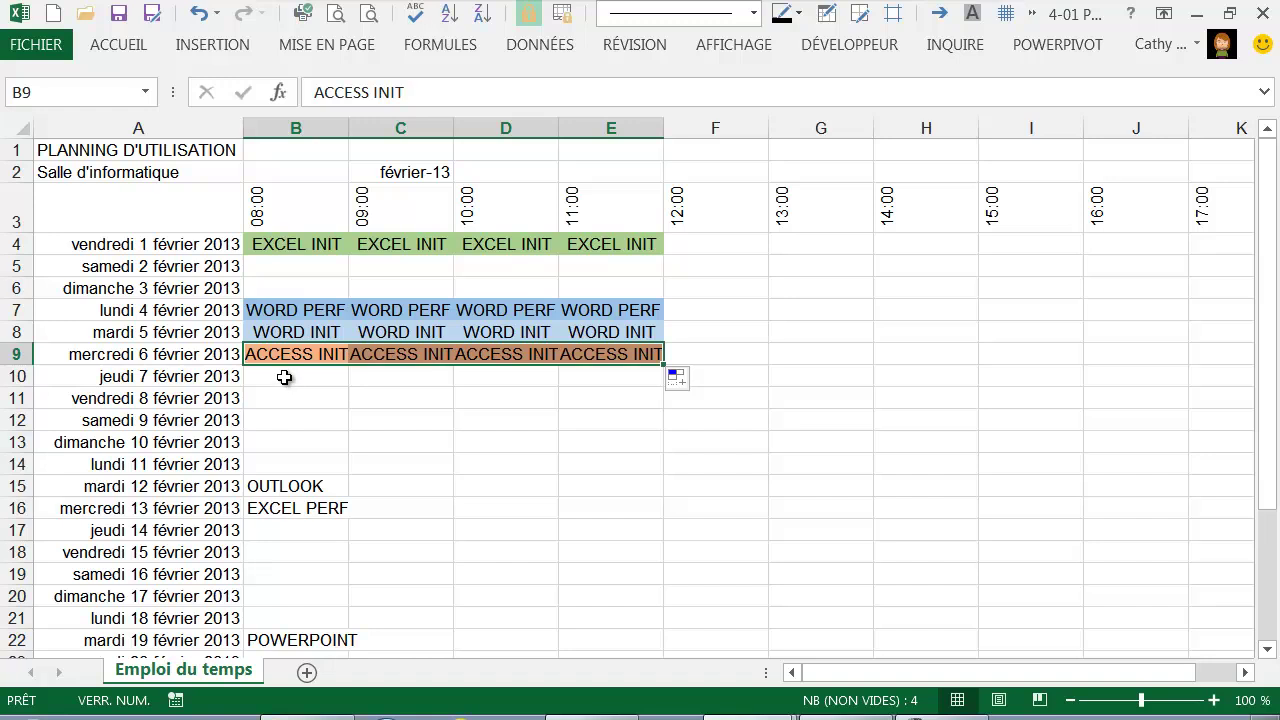
Step: Copy the green EXCEL INIT block B4:E4 to B10:E10, the morning of jeudi 7 février 2013
click(284, 377)
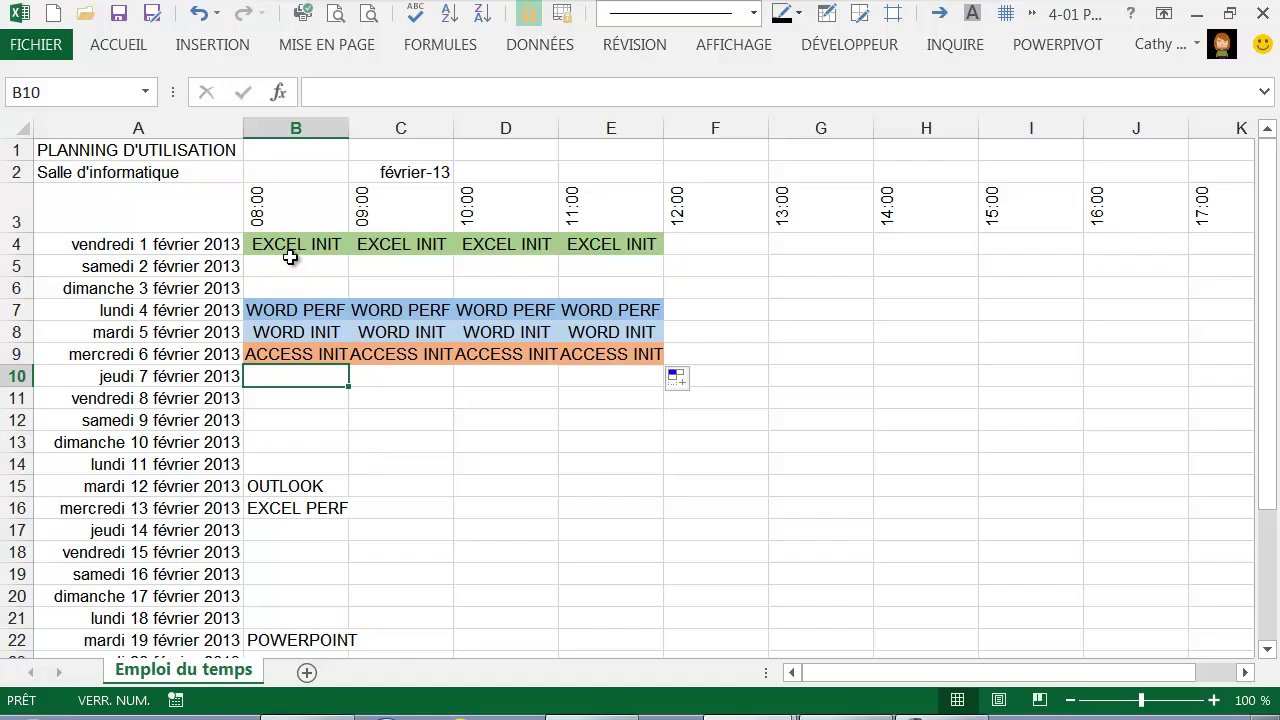
drag(271, 244, 611, 243)
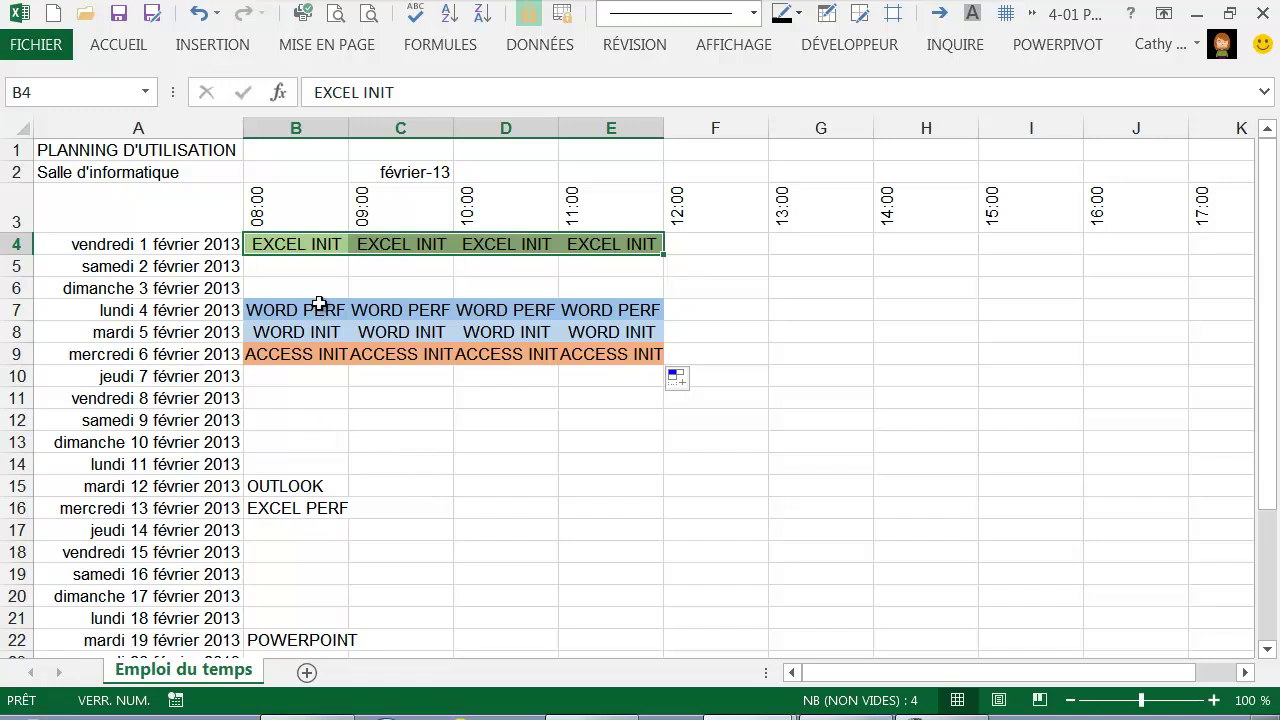
mouse_move(500, 248)
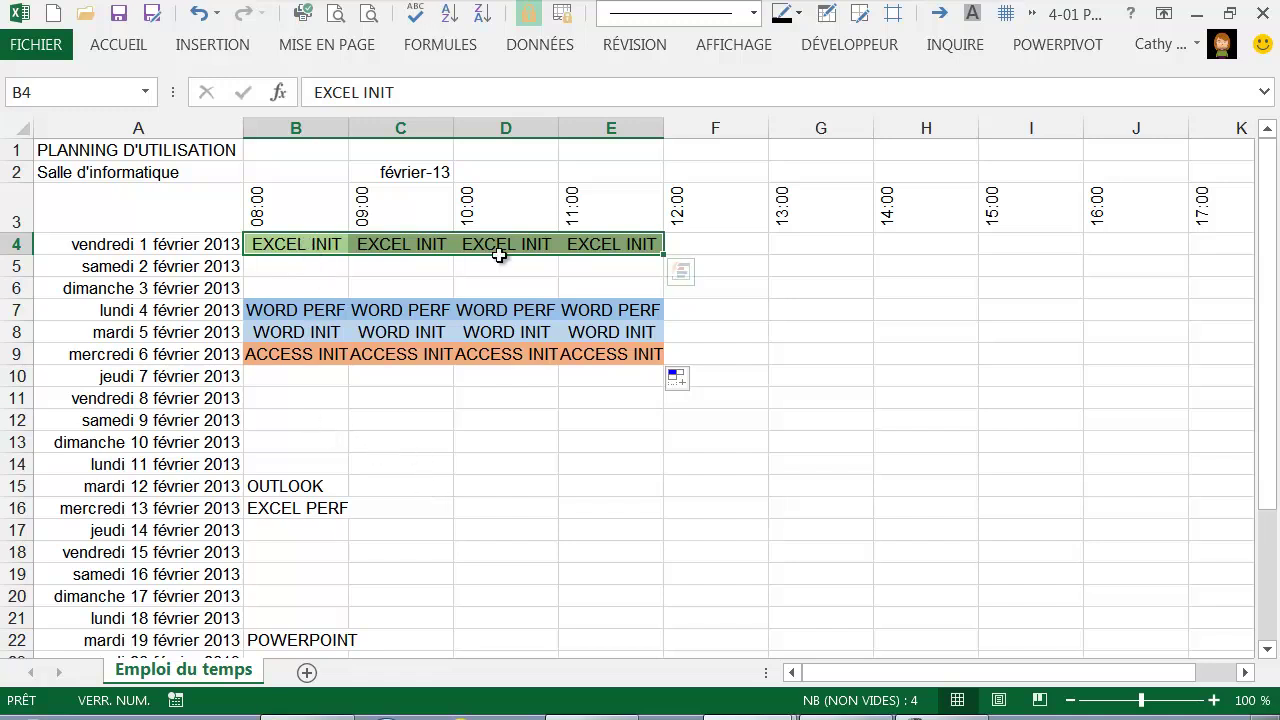
right_click(579, 246)
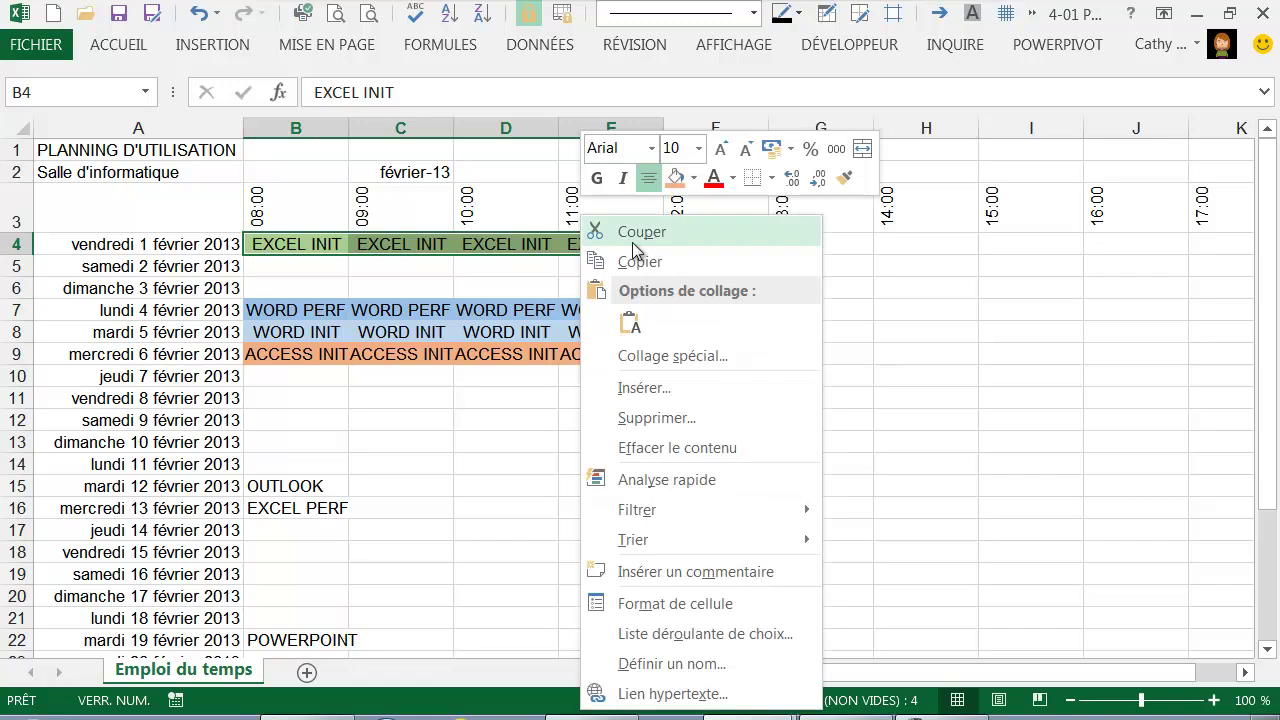
click(650, 262)
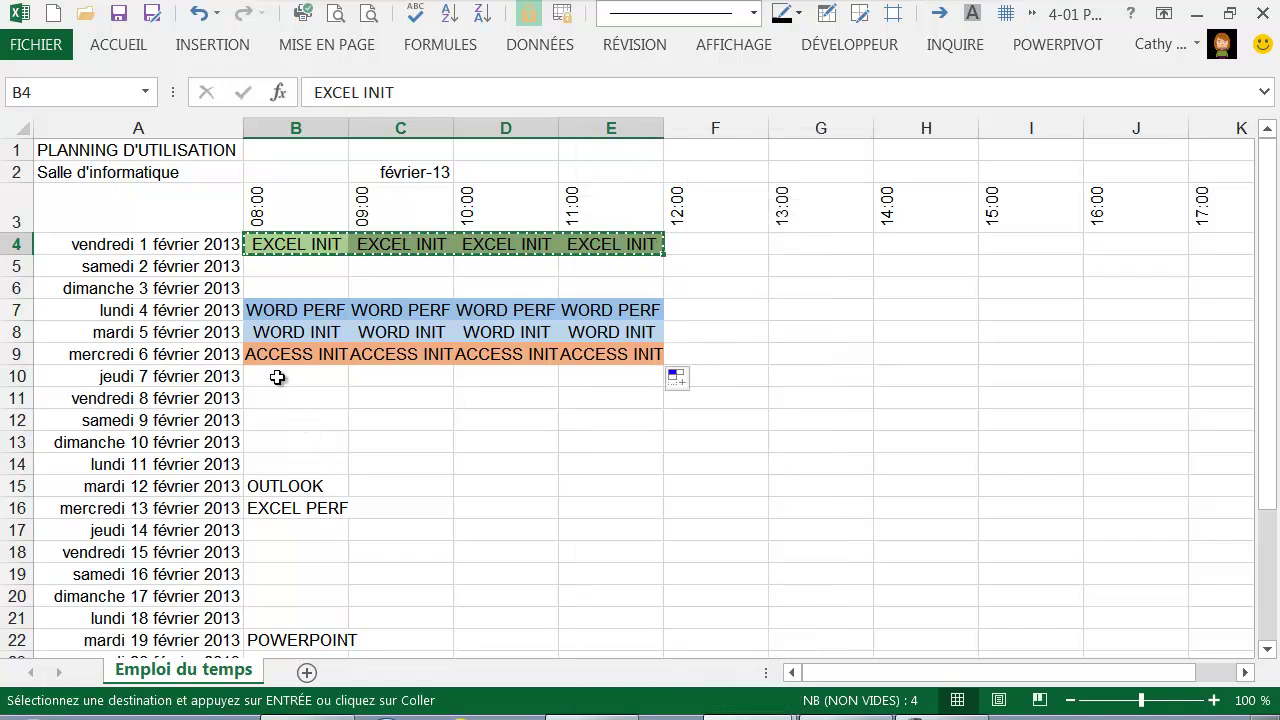
click(277, 377)
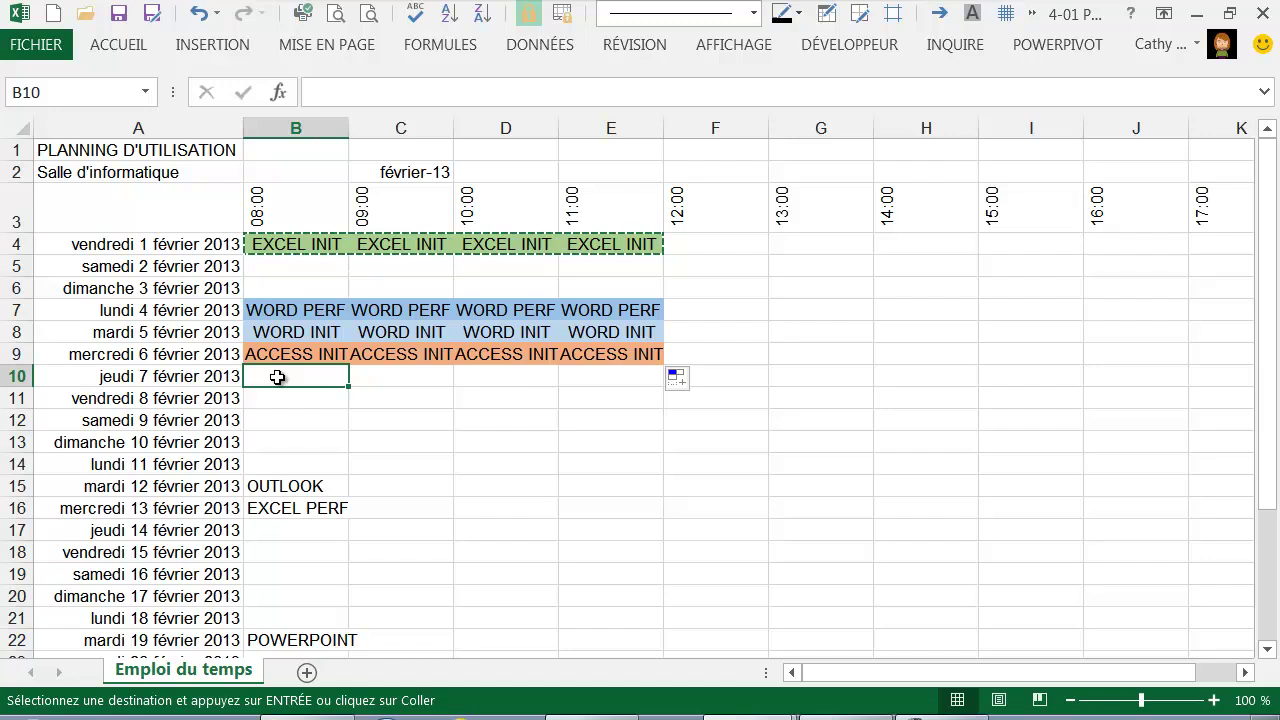
right_click(277, 377)
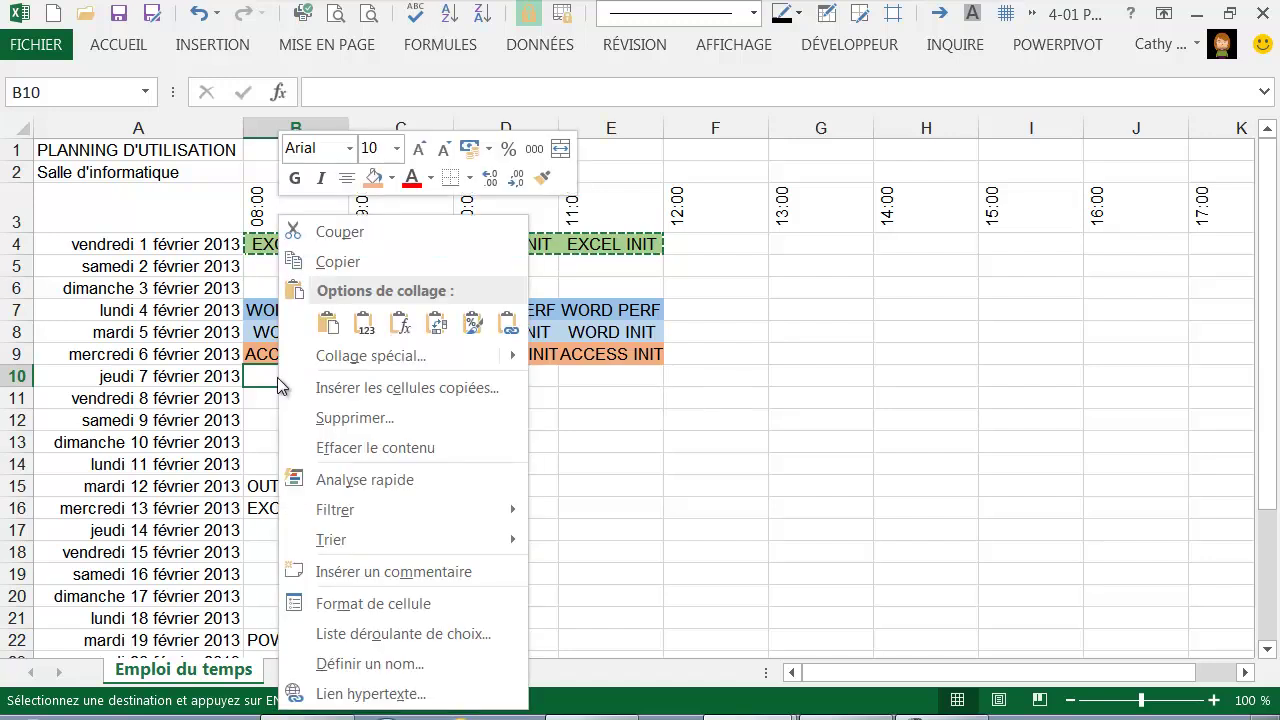
click(327, 336)
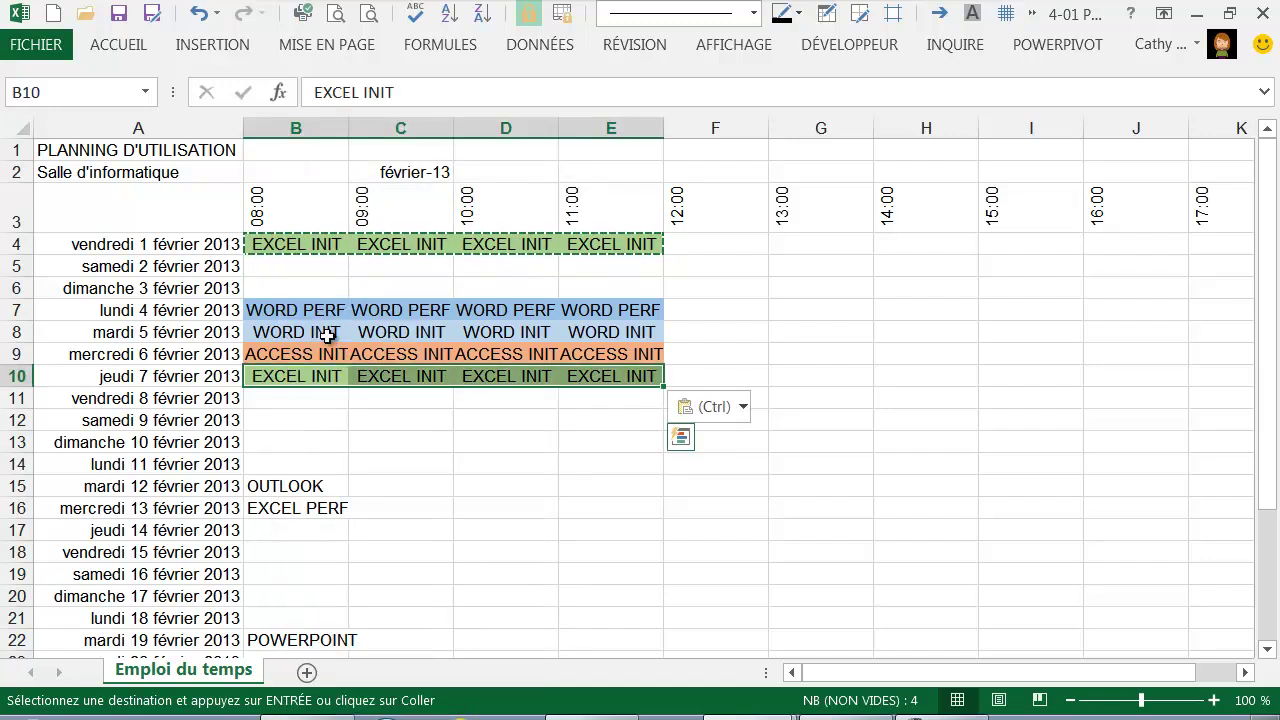
Step: Paste the copied EXCEL INIT block into the 13:00 to 16:00 slots of 5 and 12 February, G8:J8 and G15:J15
click(807, 331)
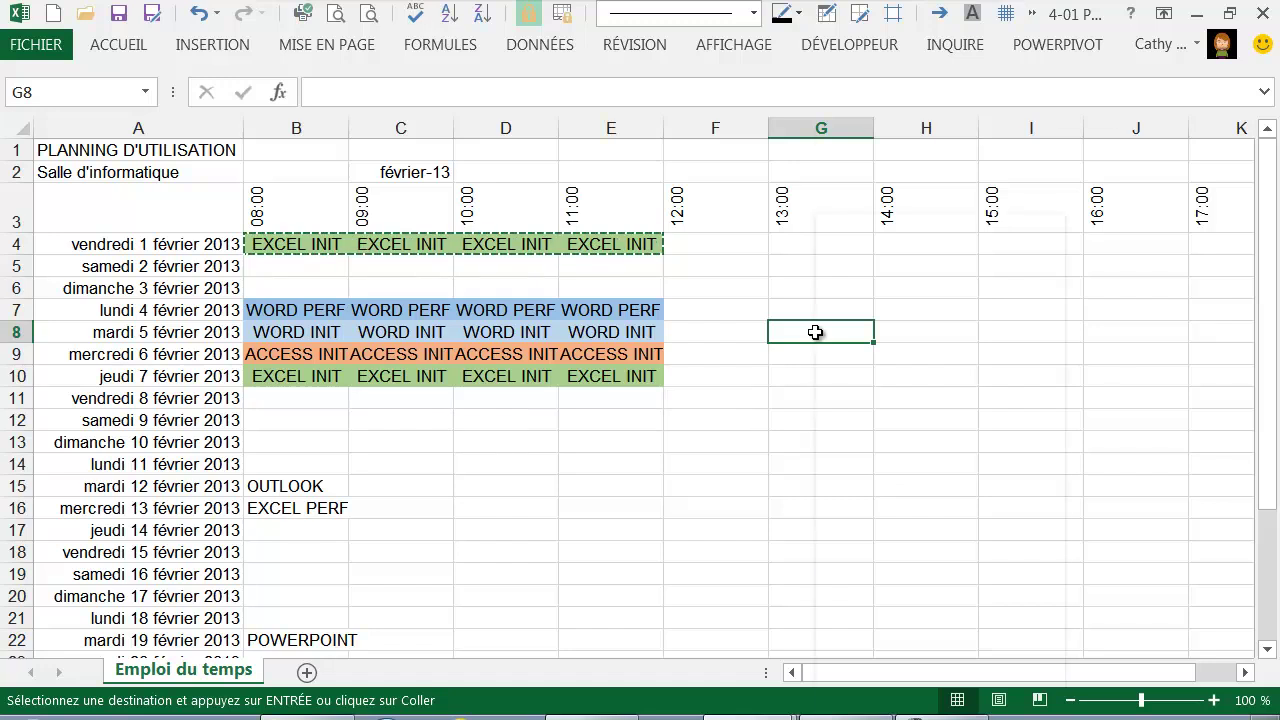
right_click(815, 332)
click(866, 325)
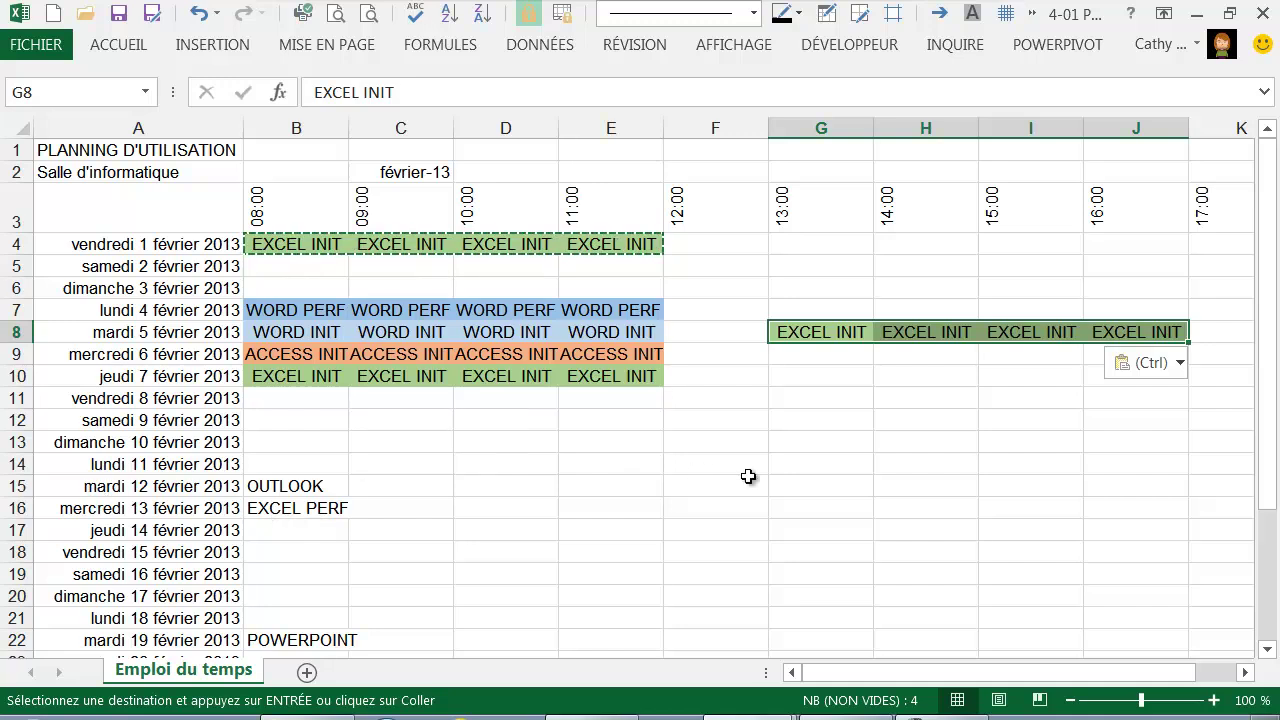
click(794, 482)
right_click(794, 482)
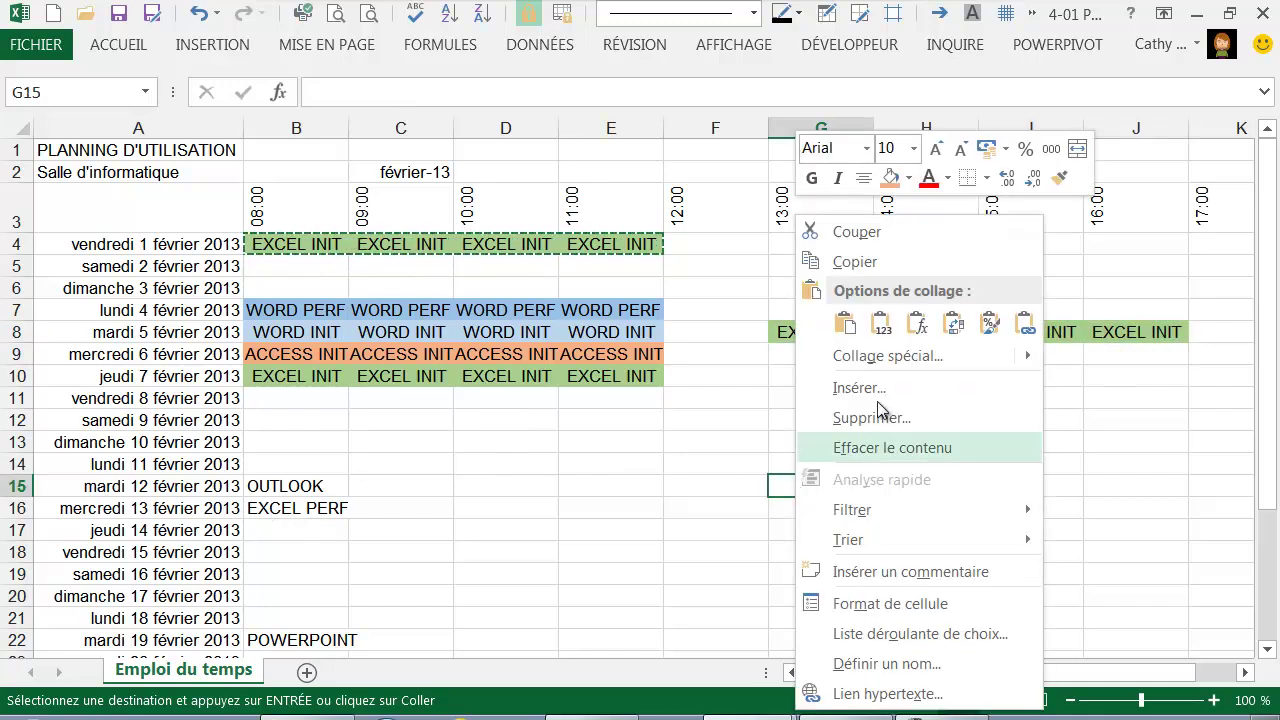
click(849, 324)
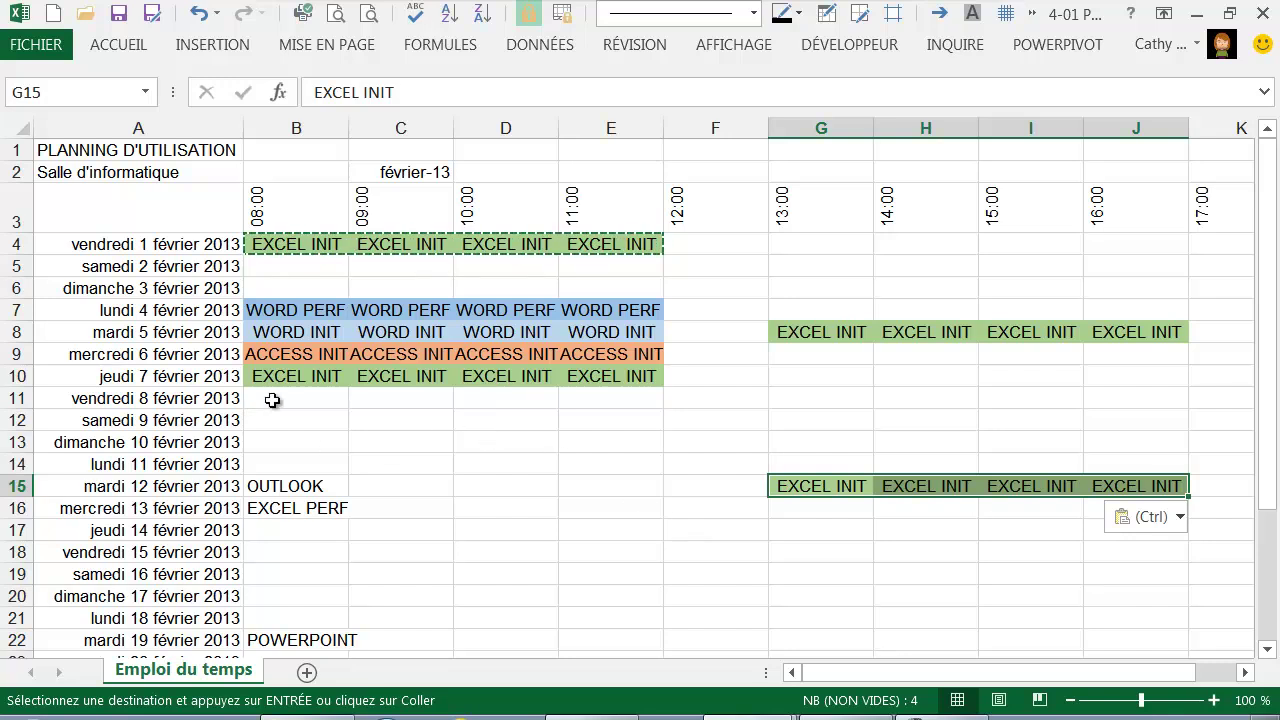
Step: Copy the ACCESS INIT cell B9 into B11:E11, G9:J9, G11:J11, B18:E18 and G18:J18 in a single paste
click(258, 356)
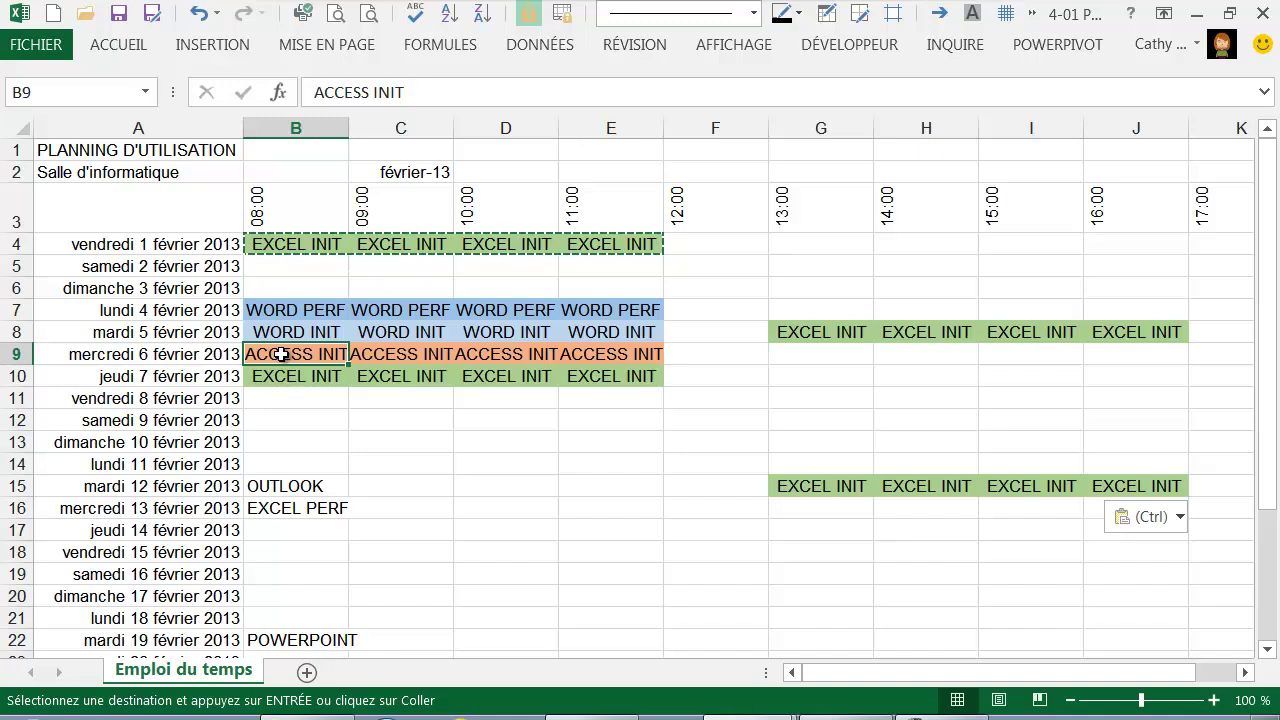
right_click(282, 355)
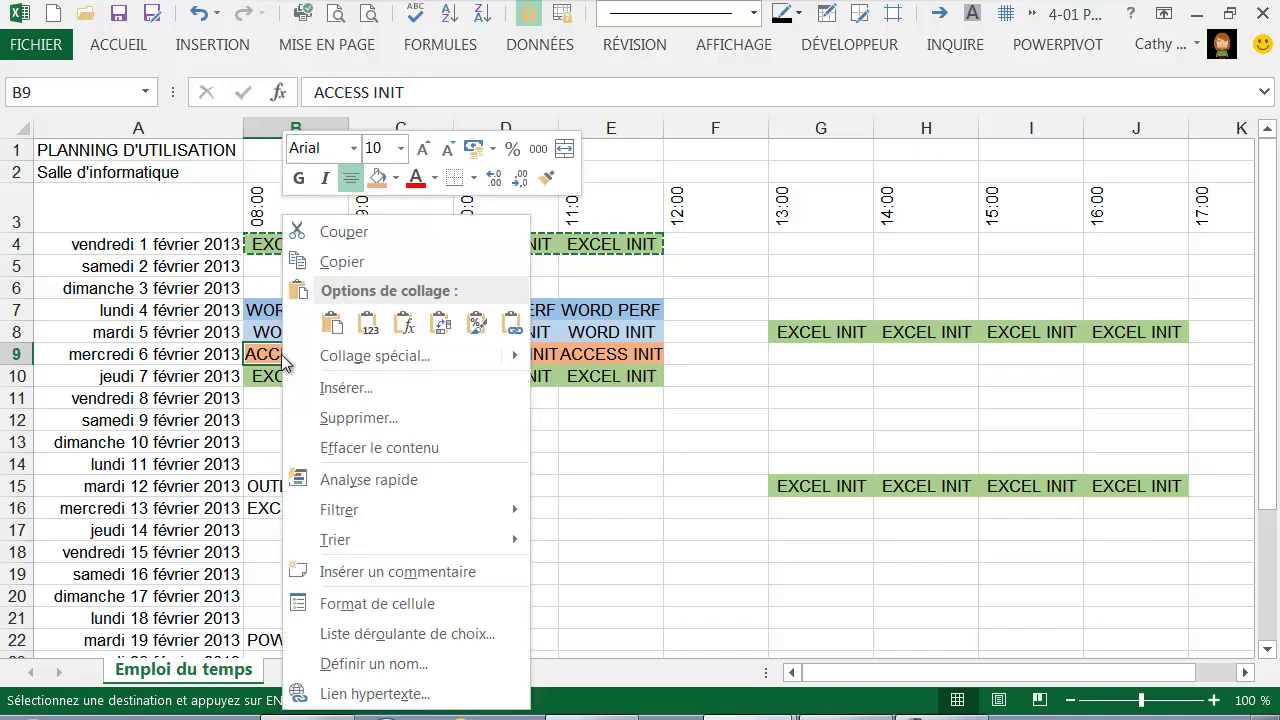
click(328, 262)
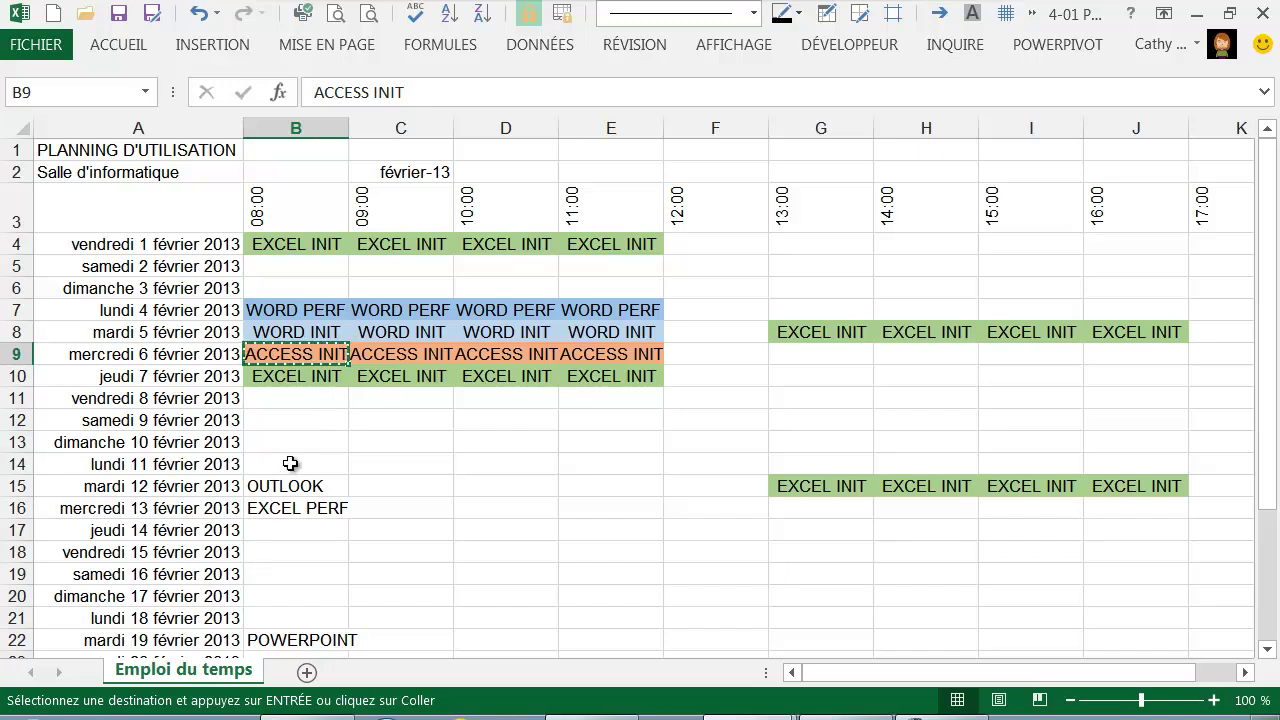
drag(300, 399, 580, 408)
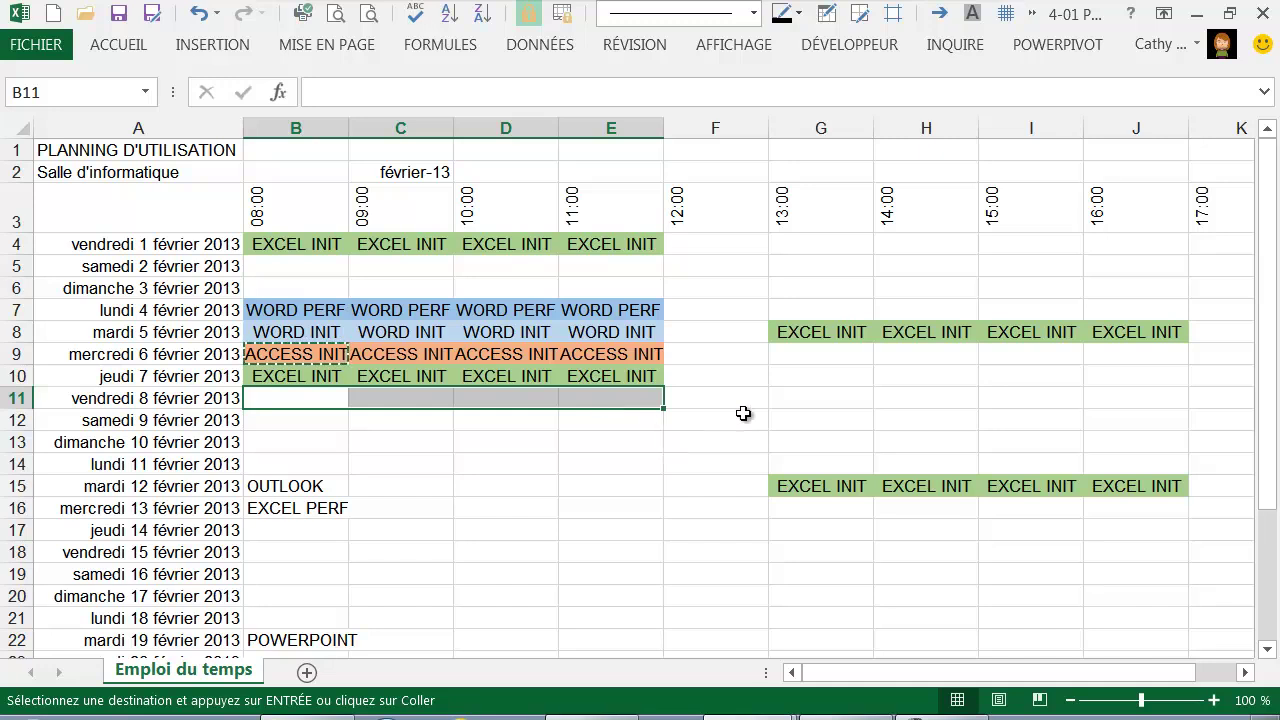
drag(783, 361, 1136, 361)
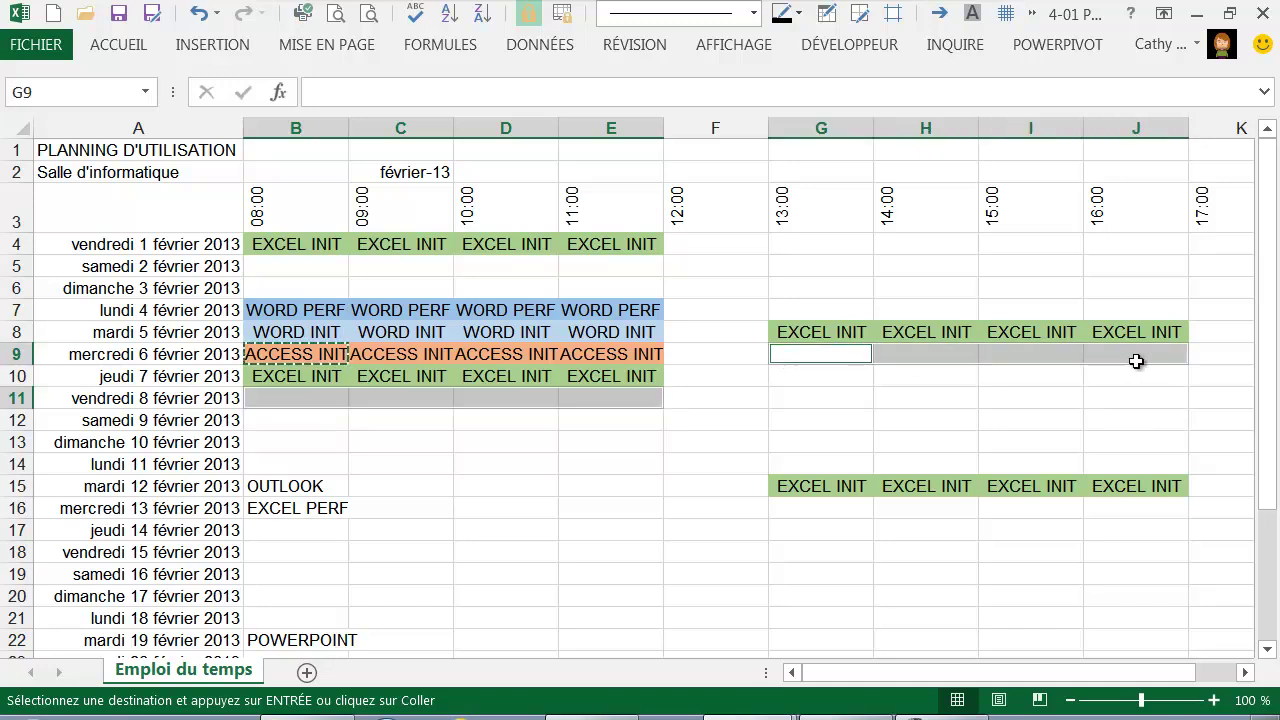
drag(789, 397, 1122, 405)
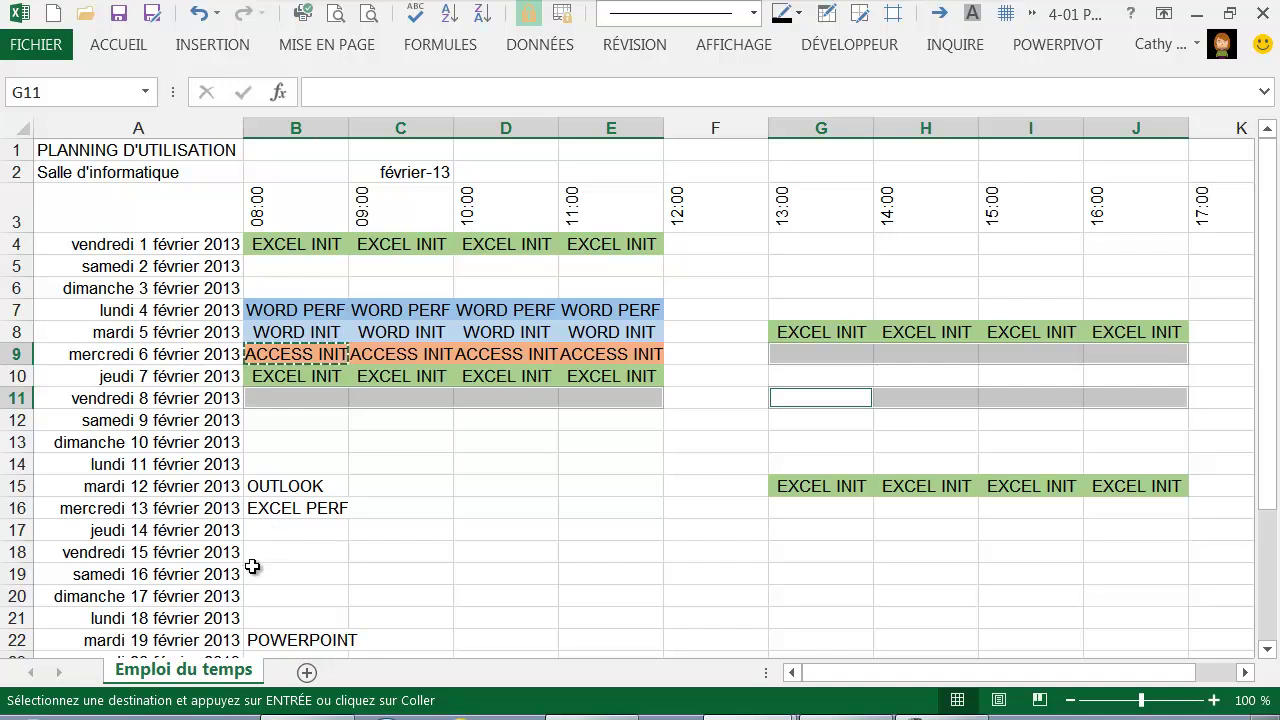
drag(268, 553, 609, 562)
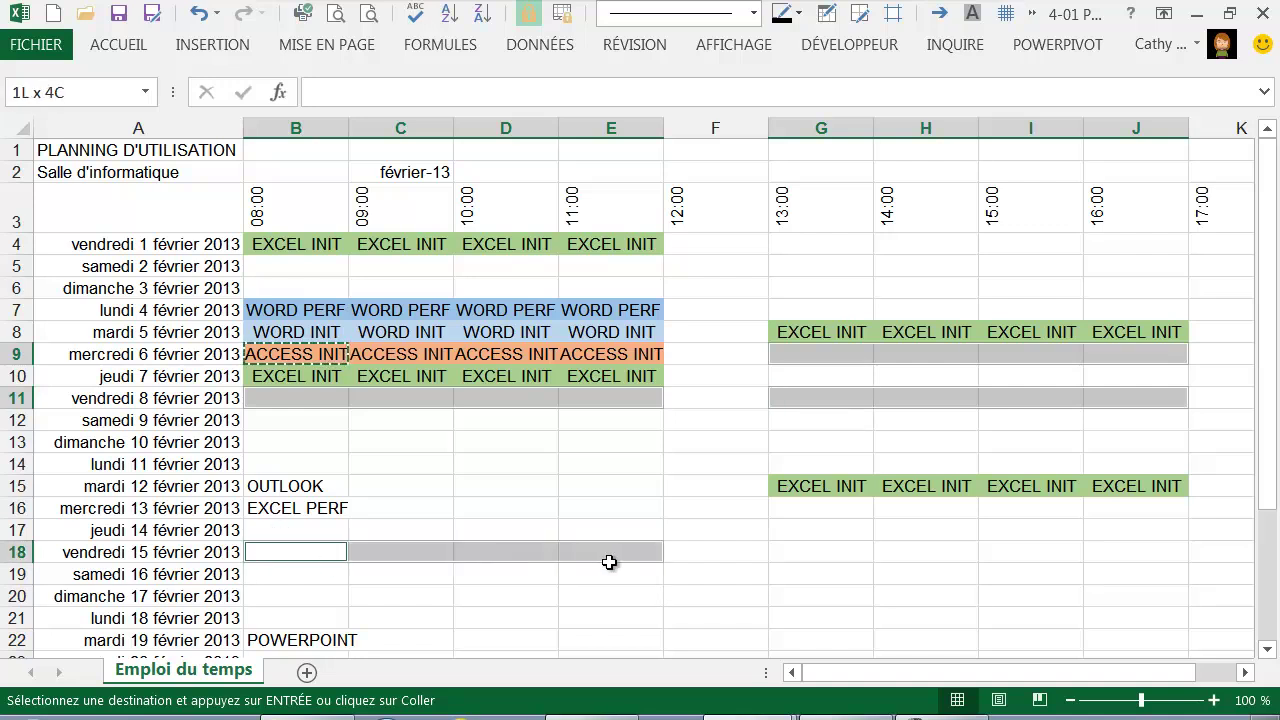
drag(808, 556, 1114, 557)
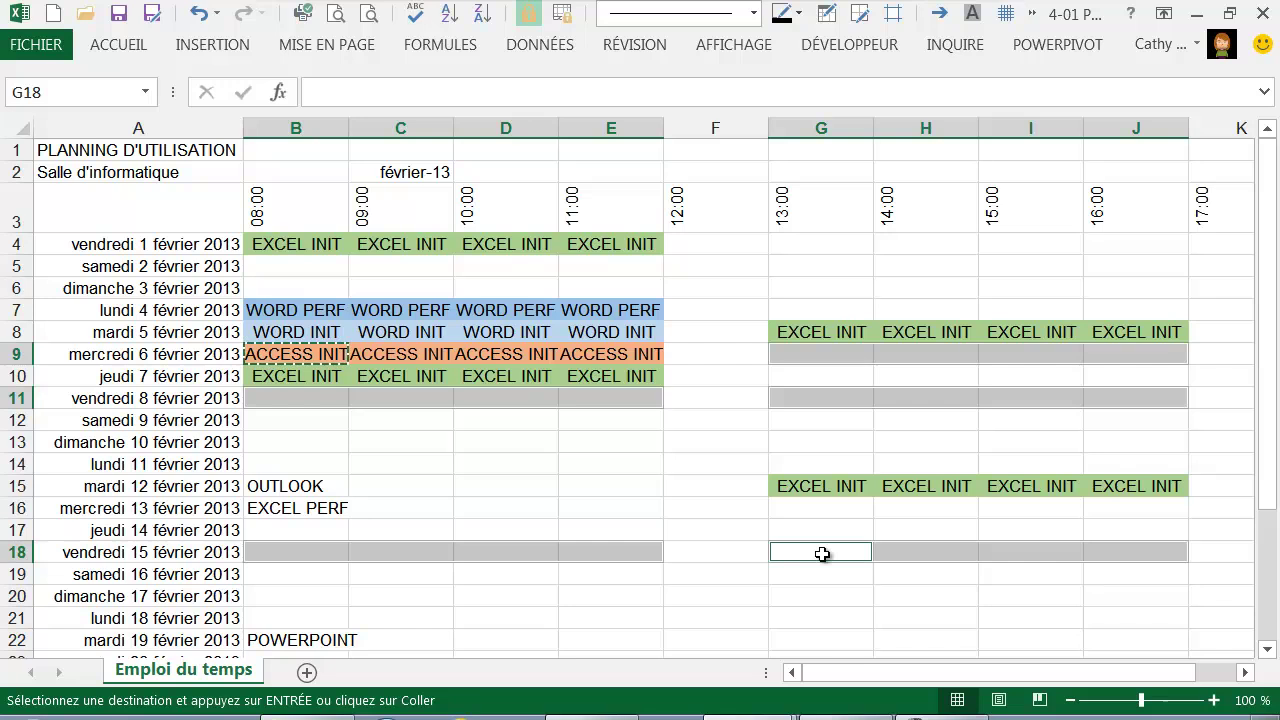
right_click(295, 397)
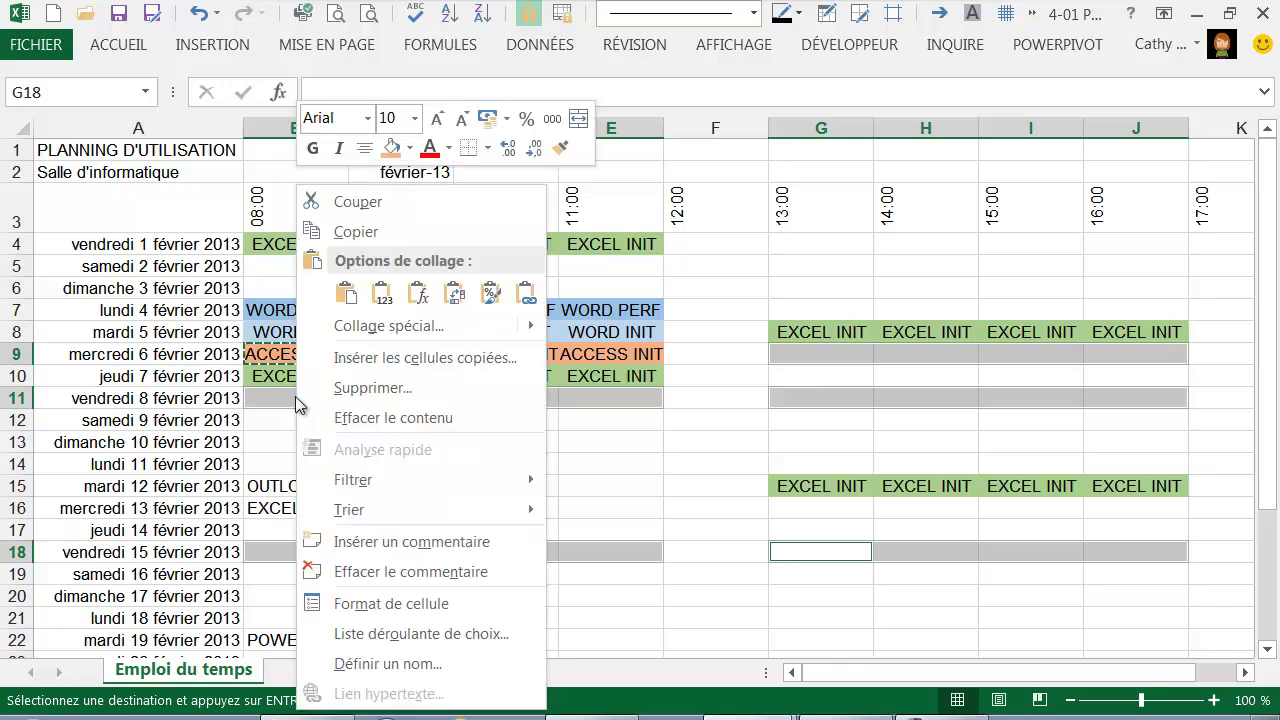
click(347, 296)
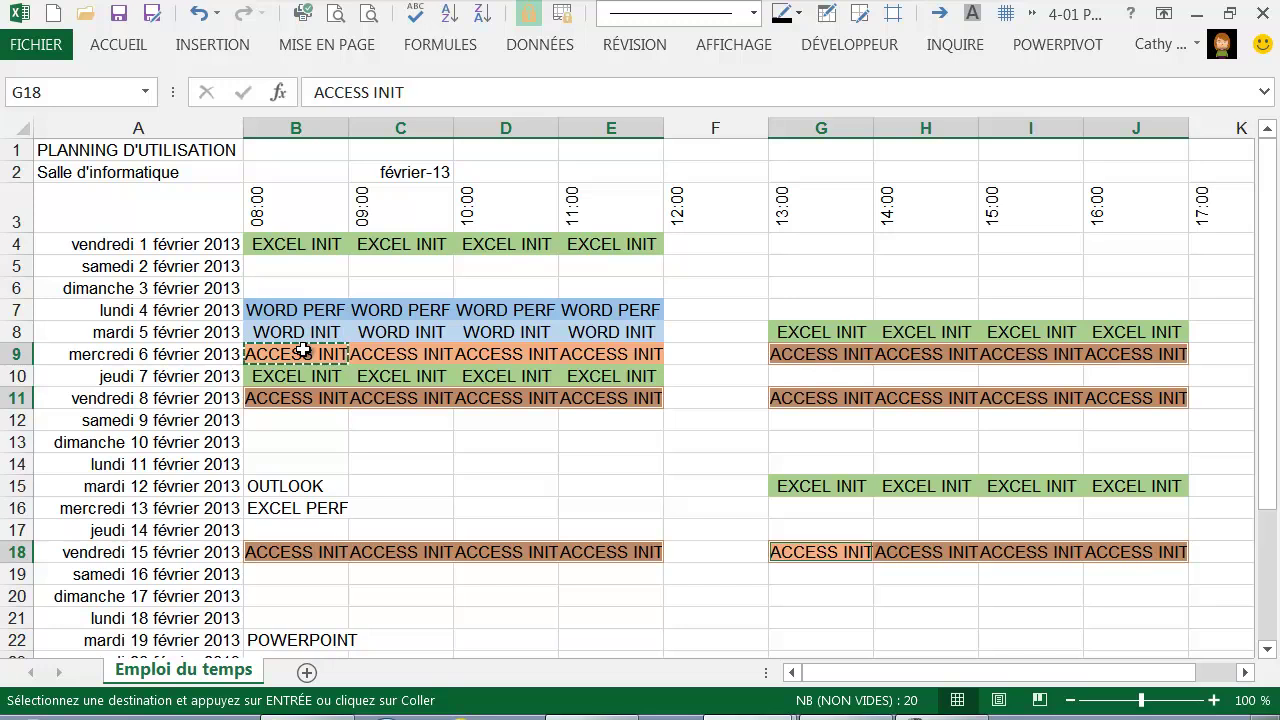
click(373, 470)
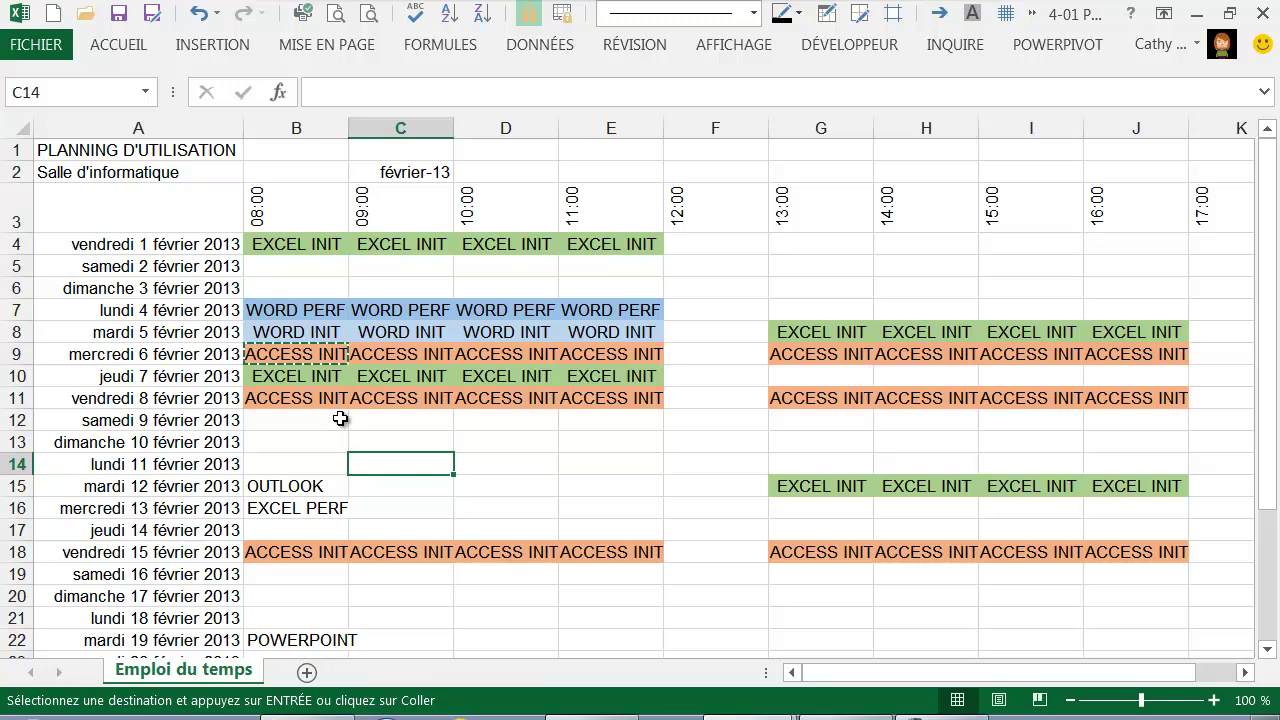
Step: Copy the WORD PERF block B7:E7 to the afternoon slots of 4 and 7 February, G7:J7 and G10:J10
click(273, 312)
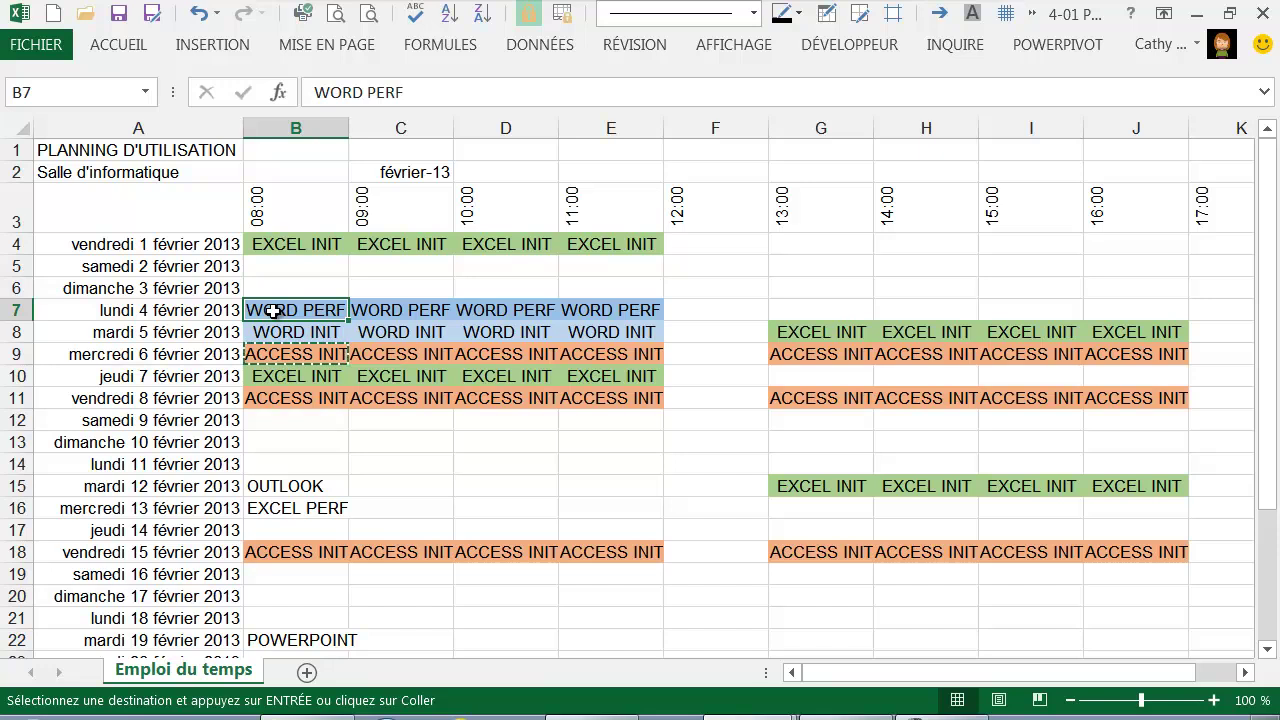
drag(277, 312, 617, 317)
key(ctrl+c)
click(810, 310)
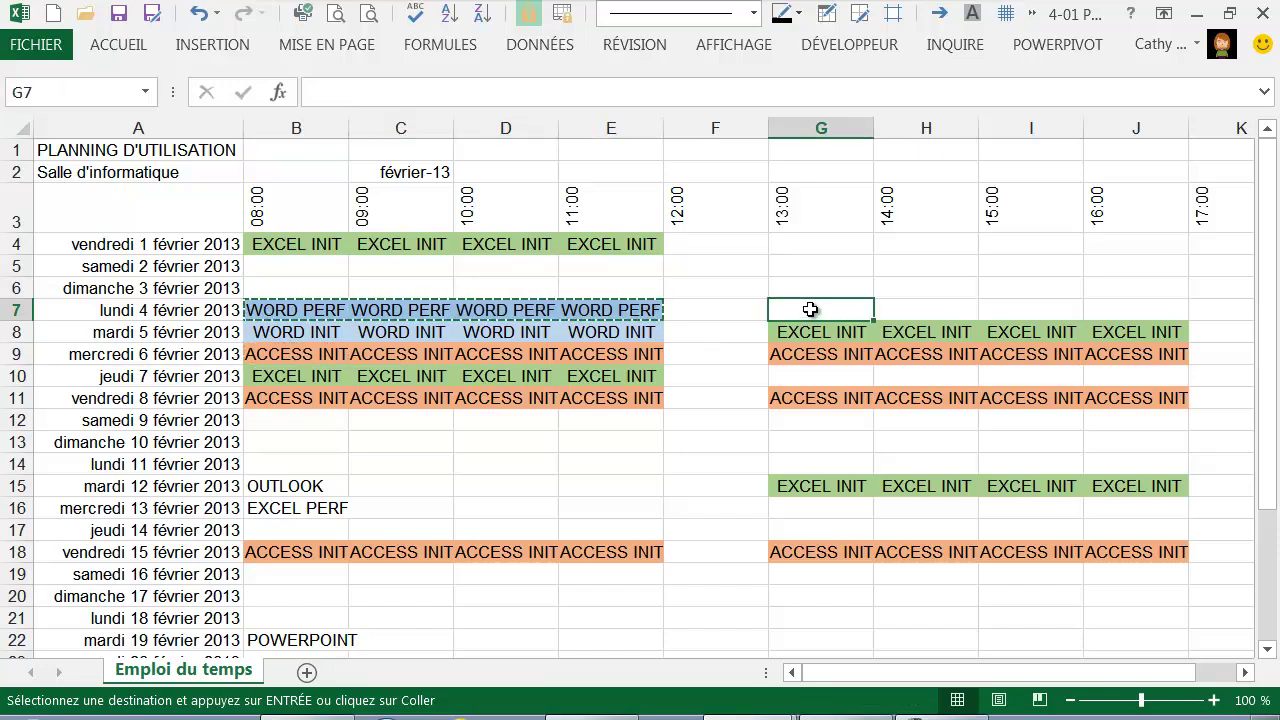
key(ctrl+v)
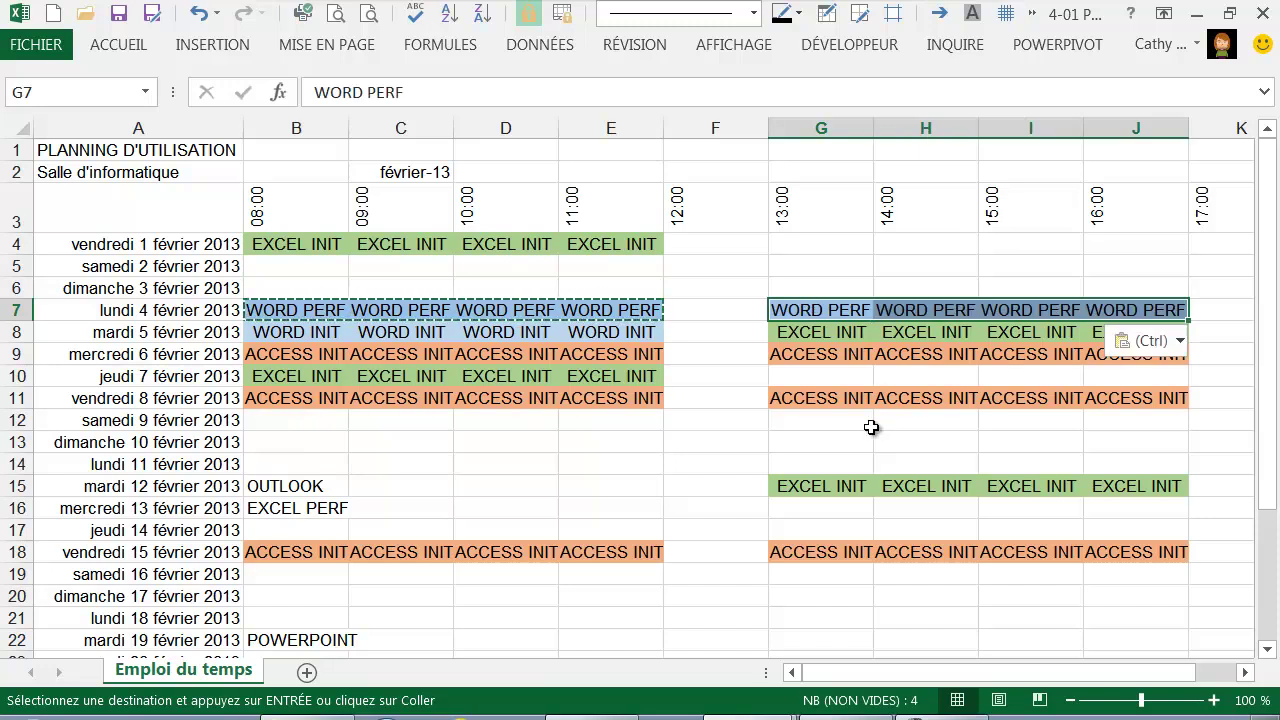
click(804, 377)
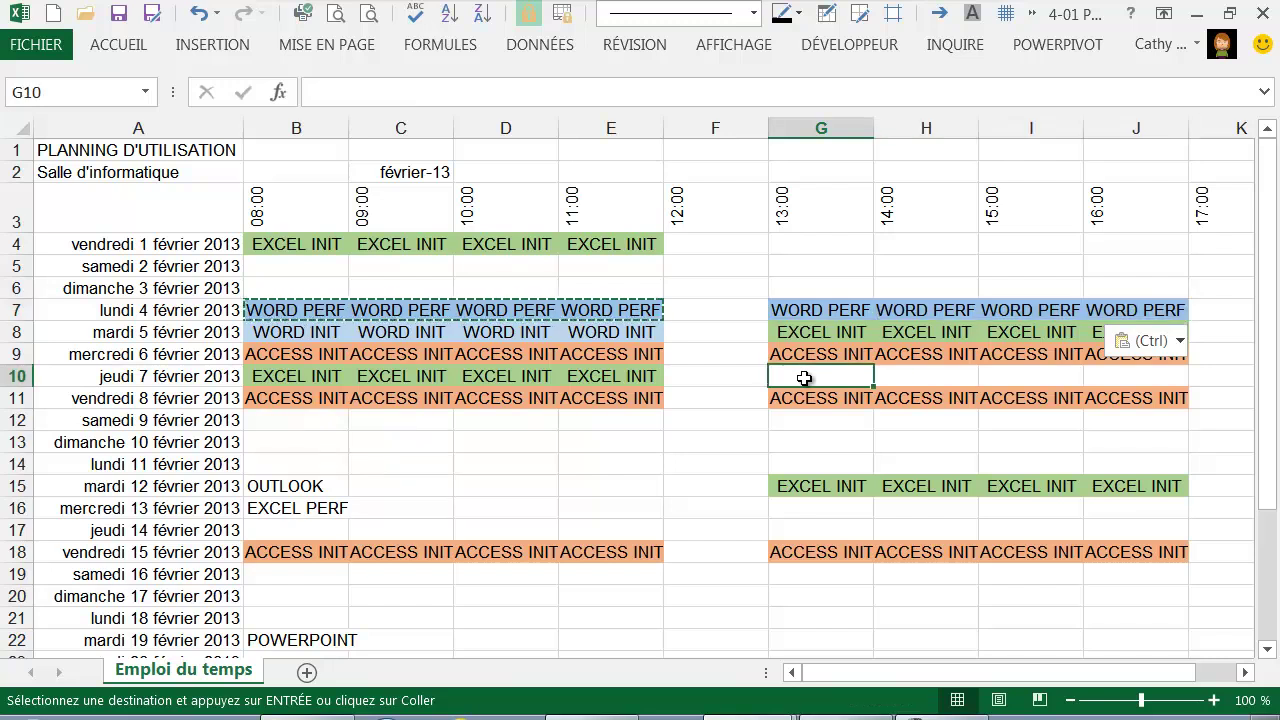
key(ctrl+v)
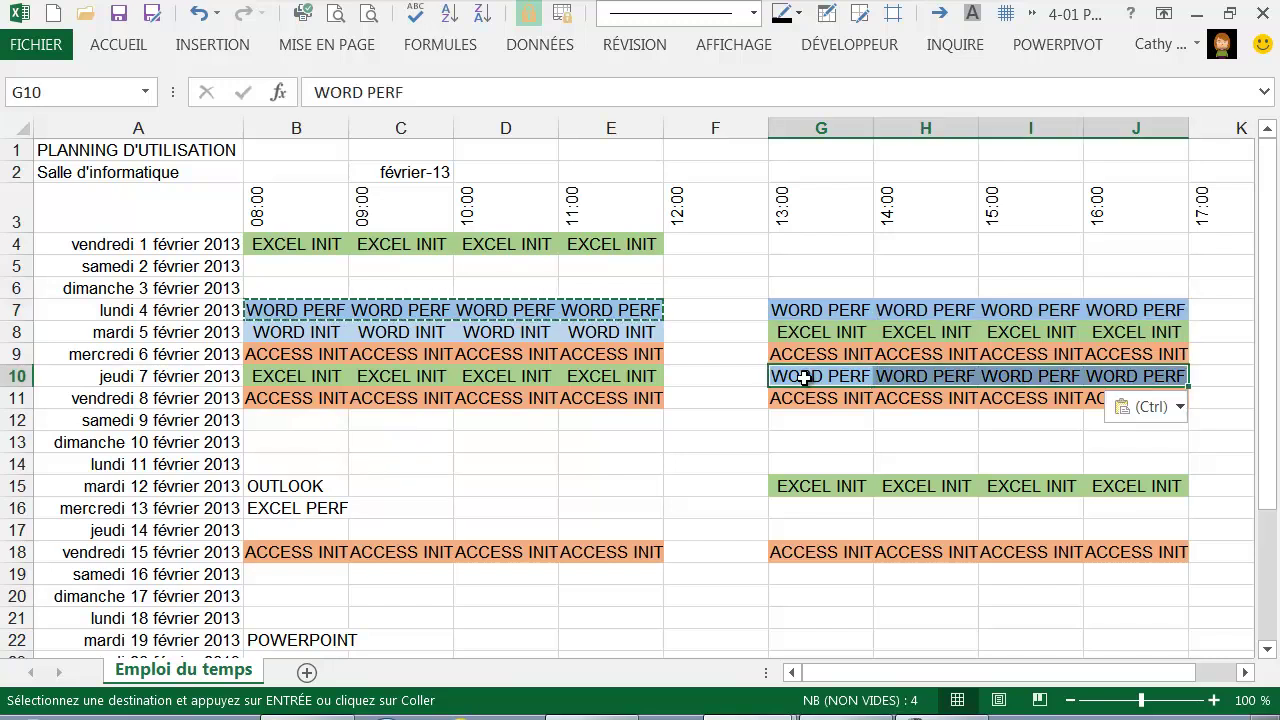
Step: Paste the WORD PERF block into B14:E14 for 11 February, and into B21:E21 and G21:J21 for 18 February
click(284, 466)
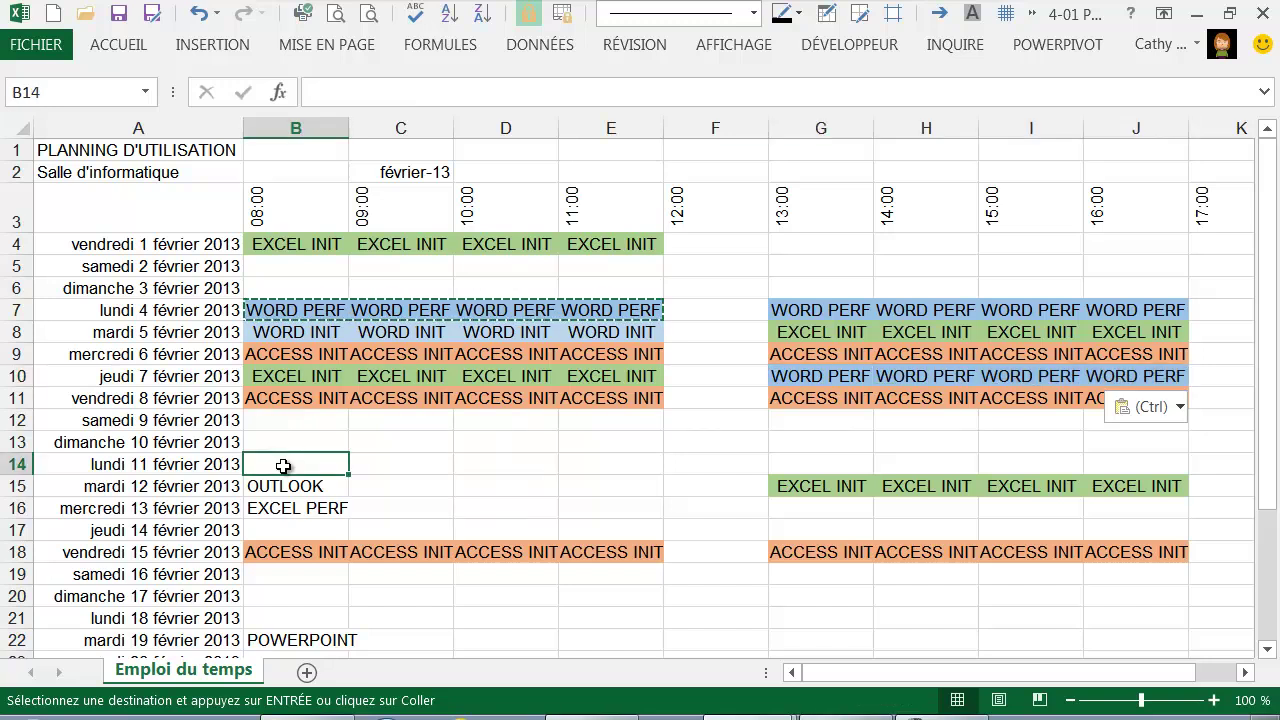
key(ctrl+v)
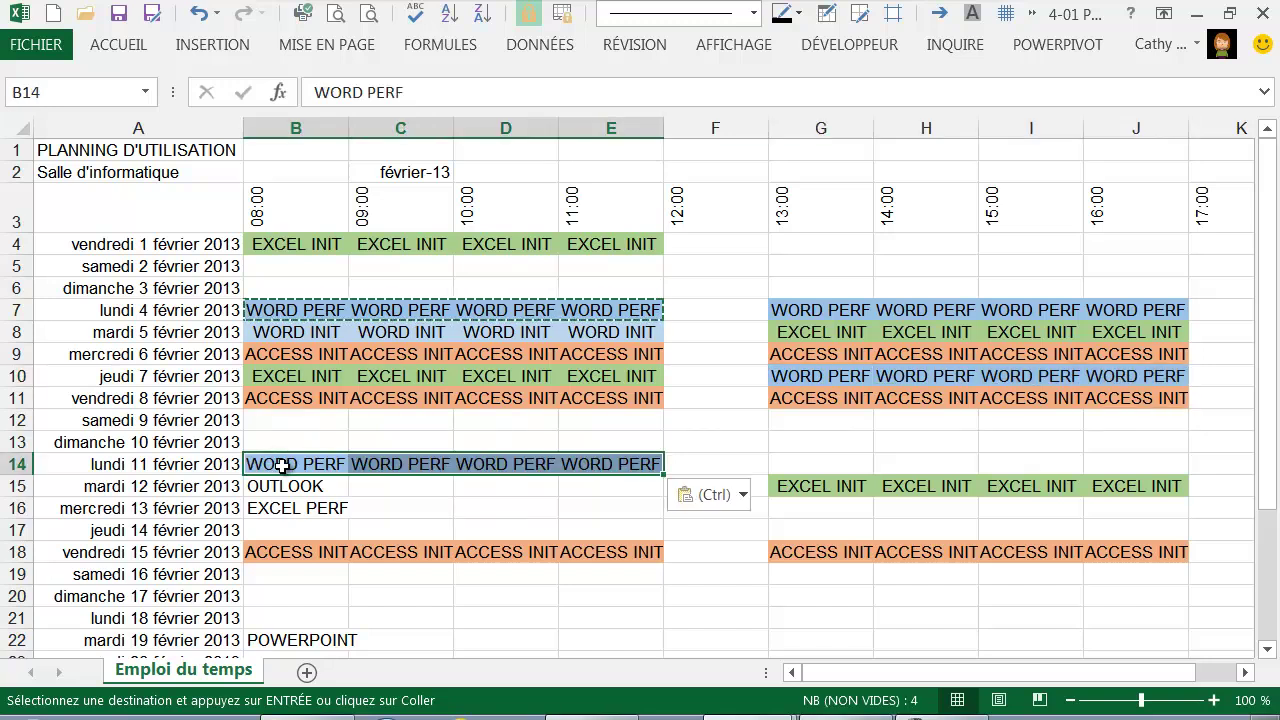
click(267, 618)
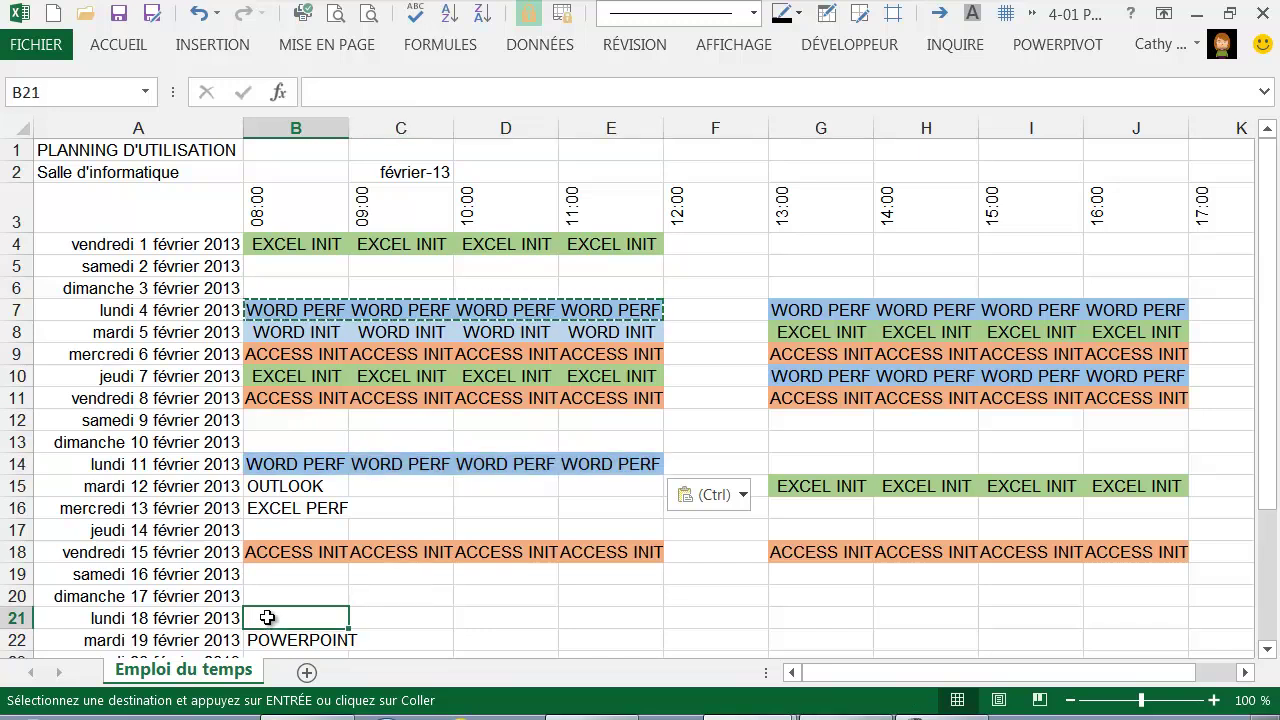
key(ctrl+v)
click(834, 615)
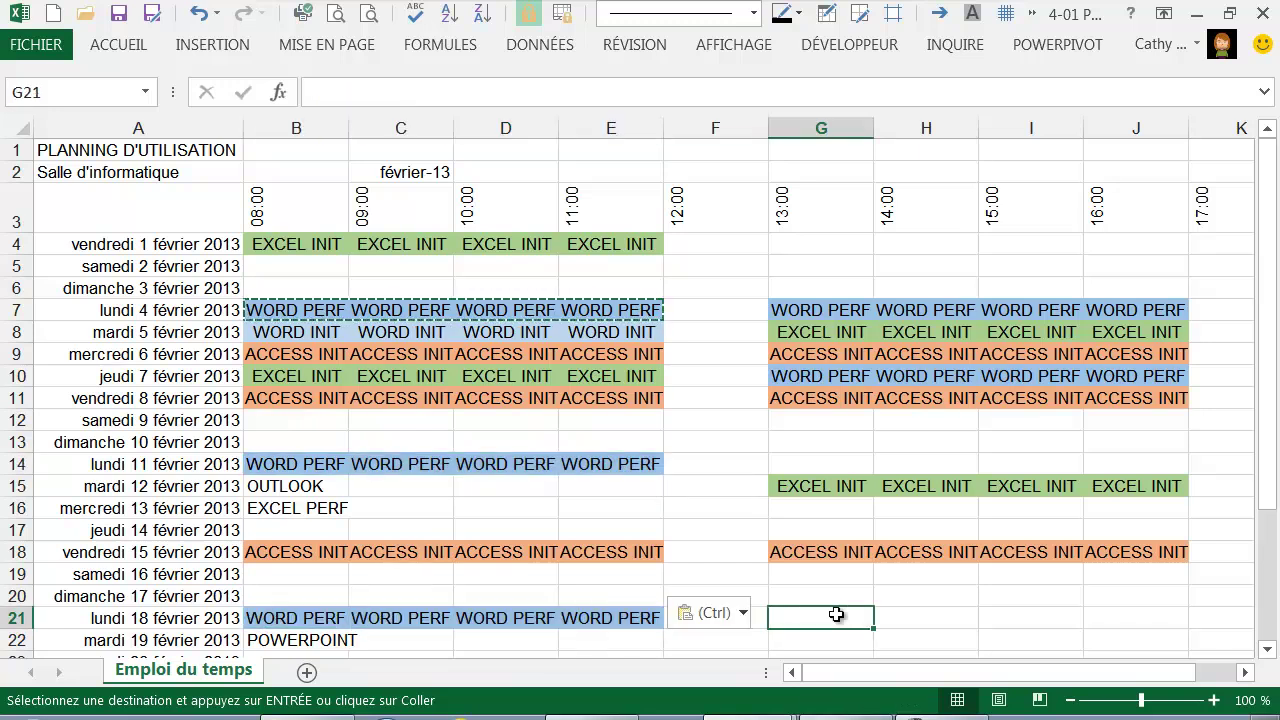
key(ctrl+v)
Step: Paste the WORD PERF block into the morning and afternoon of lundi 25 février 2013, B28:E28 and G28:J28
scroll(583, 501, down, 1)
scroll(583, 501, down, 1)
scroll(350, 570, down, 1)
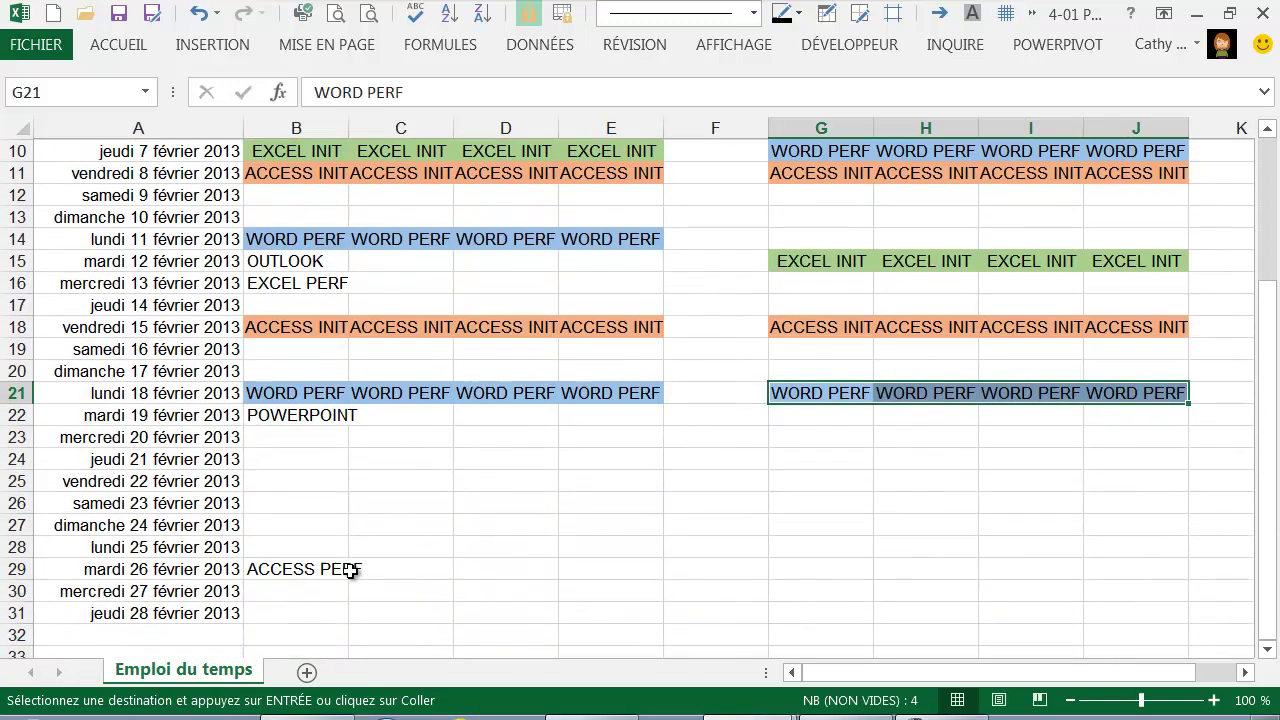
click(288, 548)
key(ctrl+v)
key(ctrl)
click(870, 546)
click(851, 540)
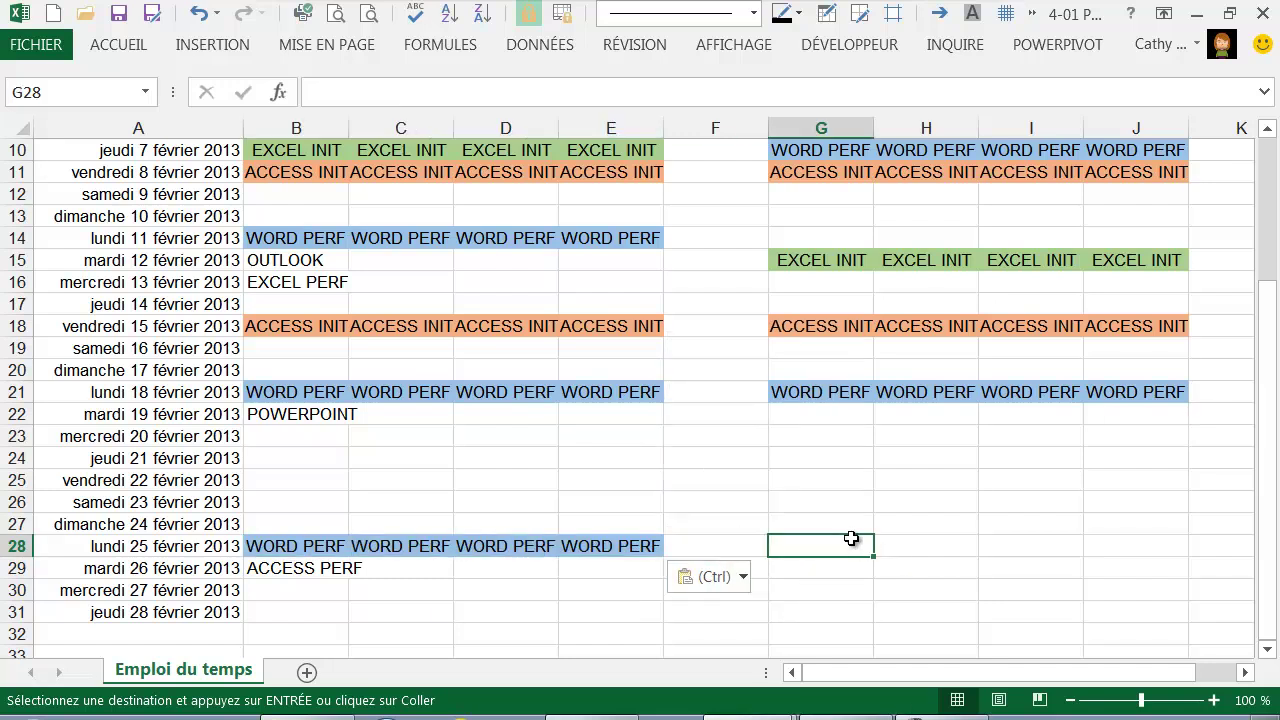
key(ctrl+v)
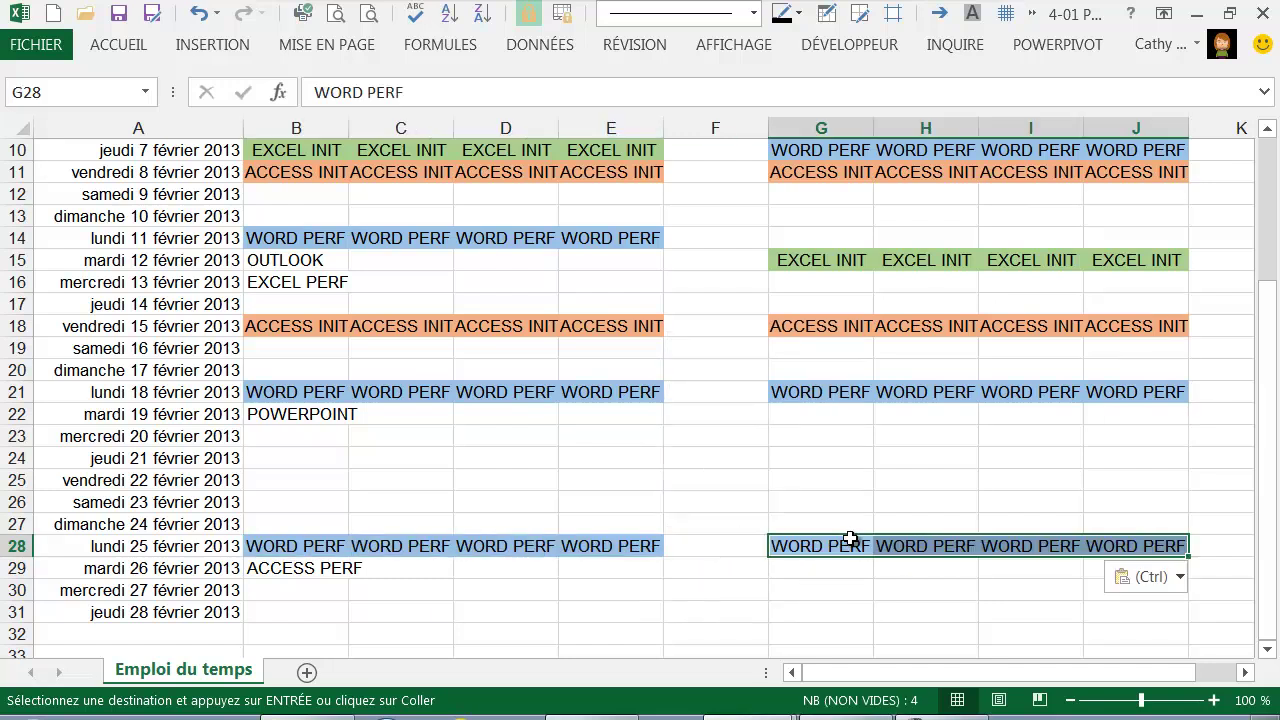
Step: Paste the WORD PERF block into the morning and afternoon of jeudi 28 février 2013, B31:E31 and G31:J31
click(316, 617)
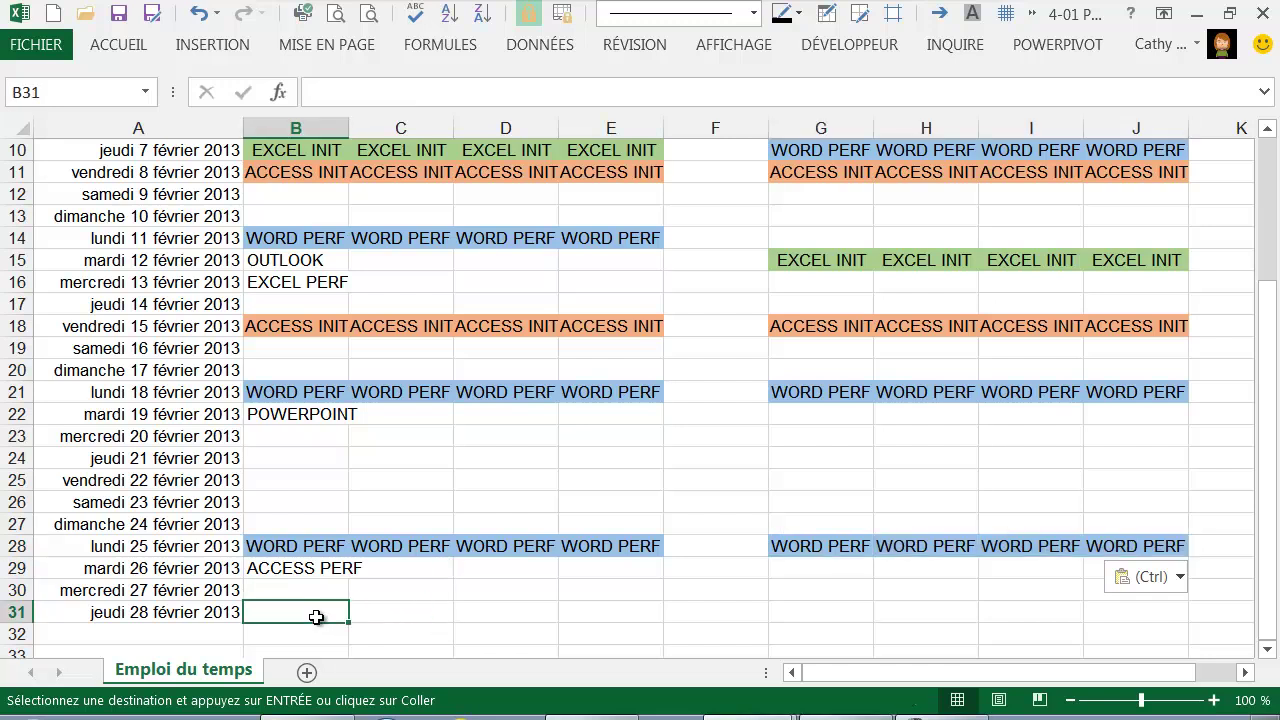
key(ctrl+v)
click(822, 617)
key(ctrl+v)
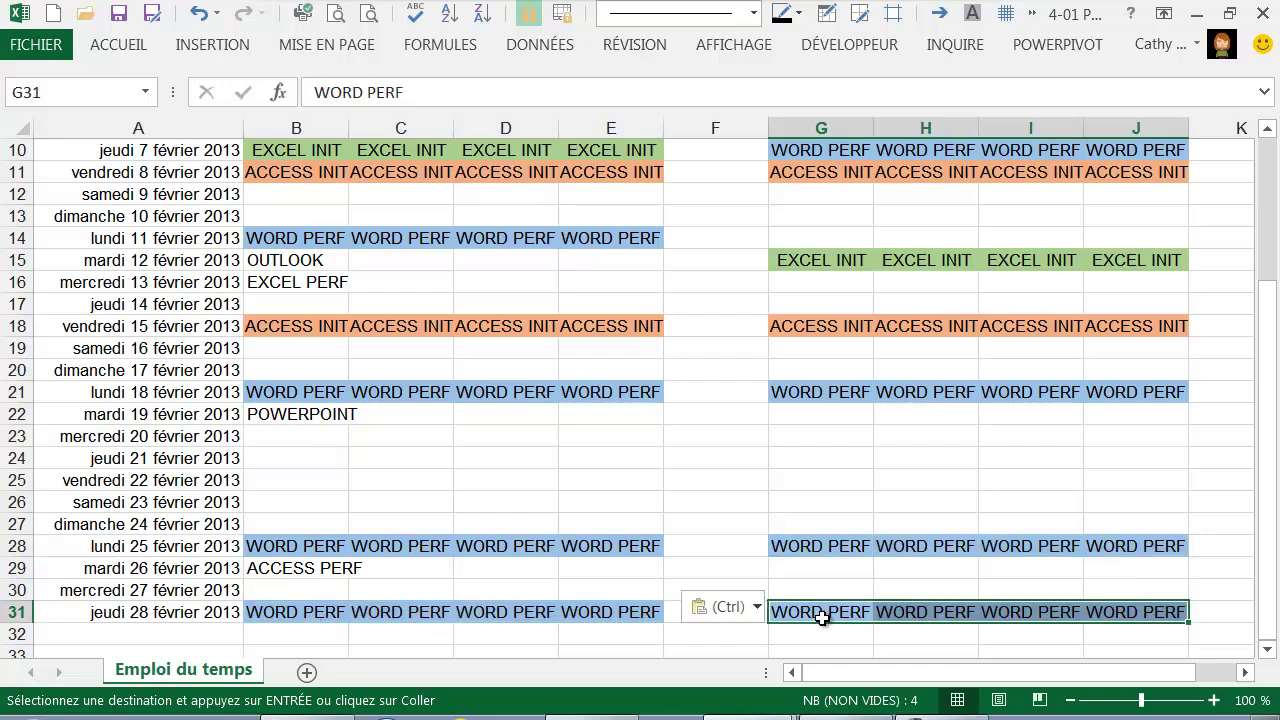
Step: Centre the OUTLOOK cell B15 for mardi 12 février 2013 and give it a medium blue theme fill
scroll(770, 622, up, 3)
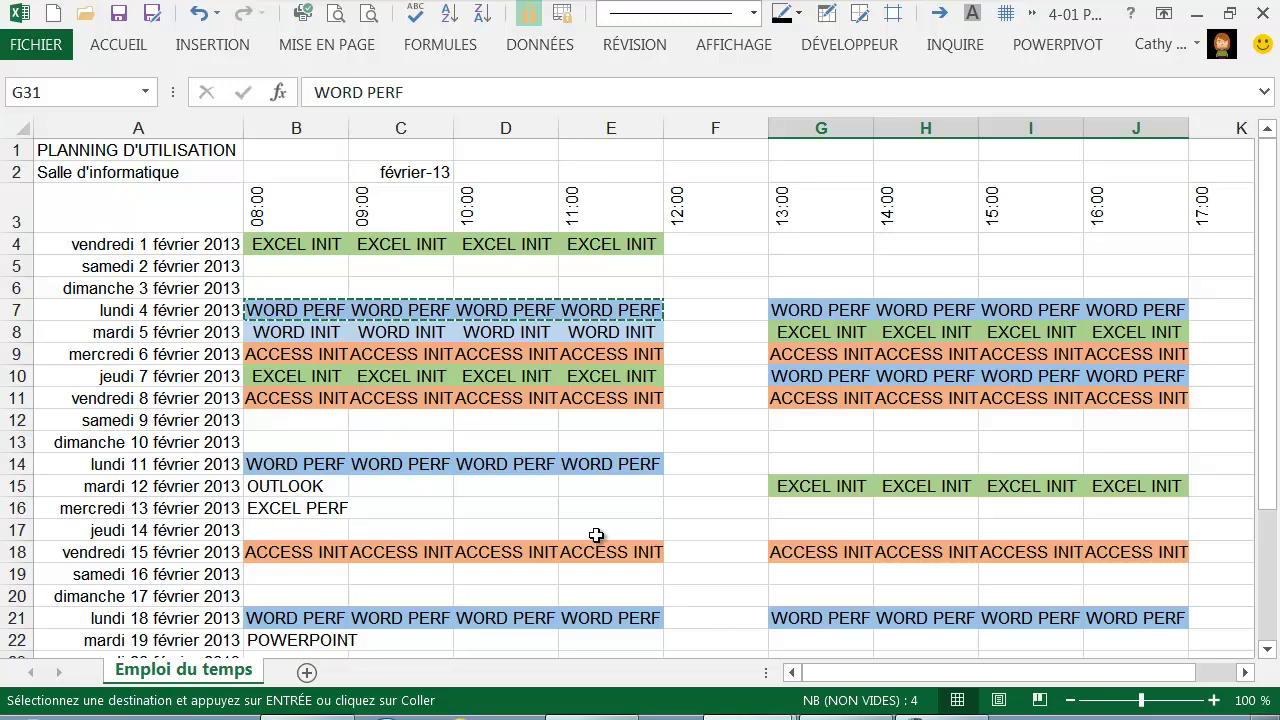
click(285, 415)
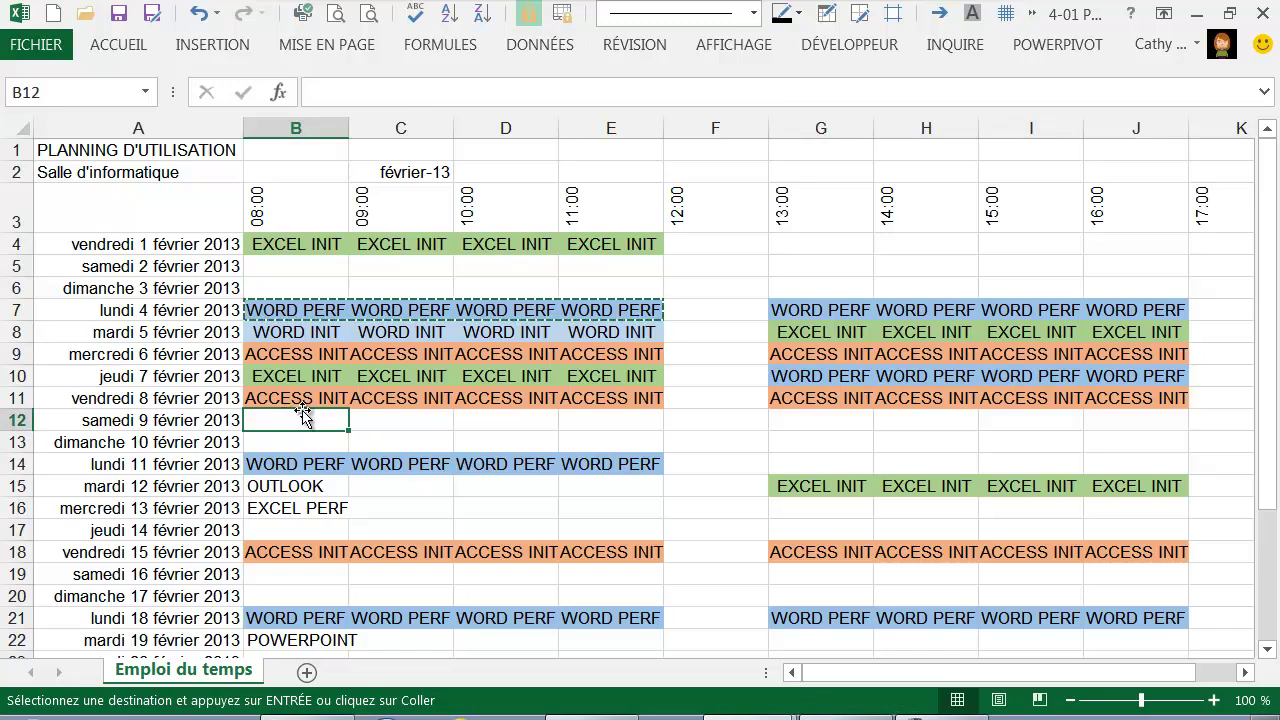
click(278, 486)
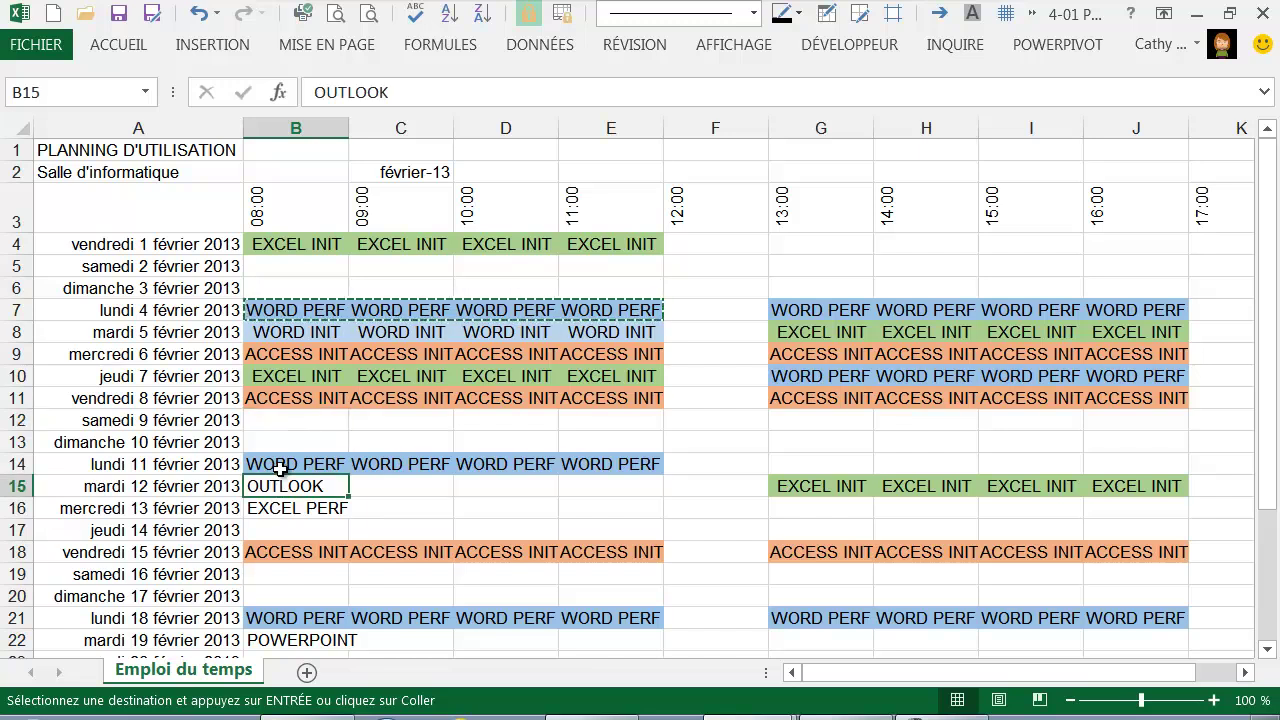
click(128, 54)
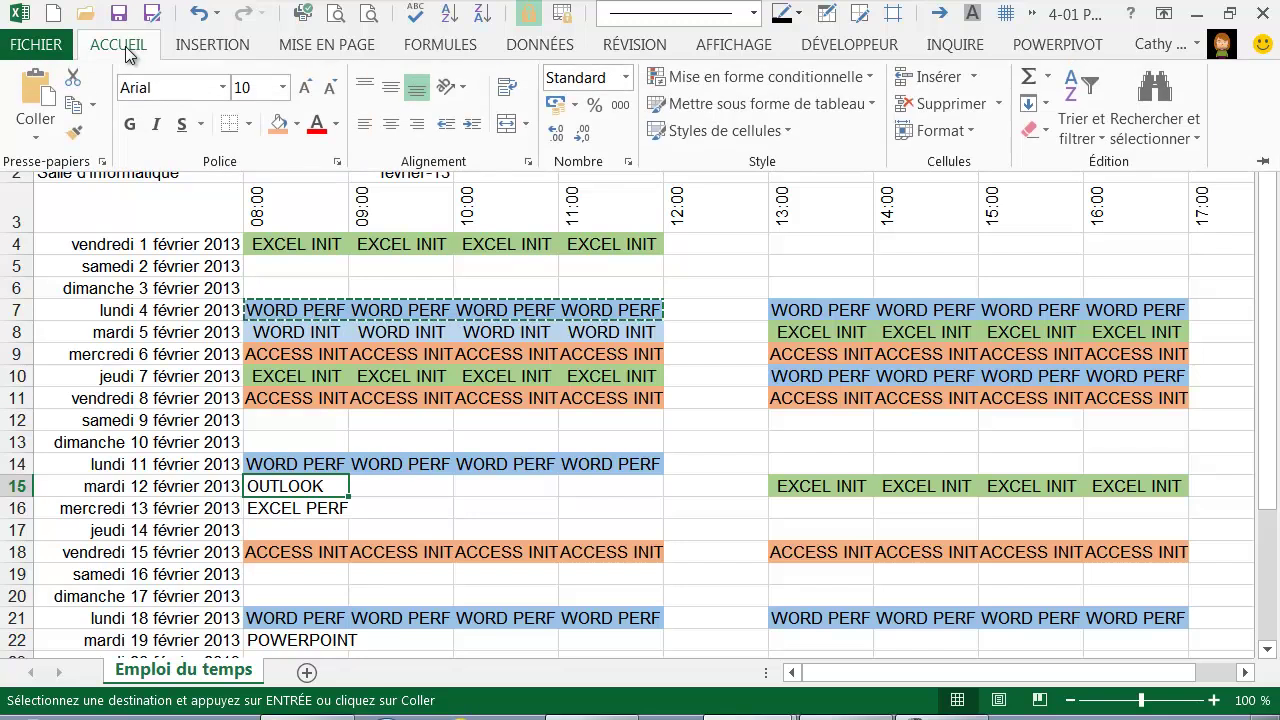
click(390, 124)
click(299, 124)
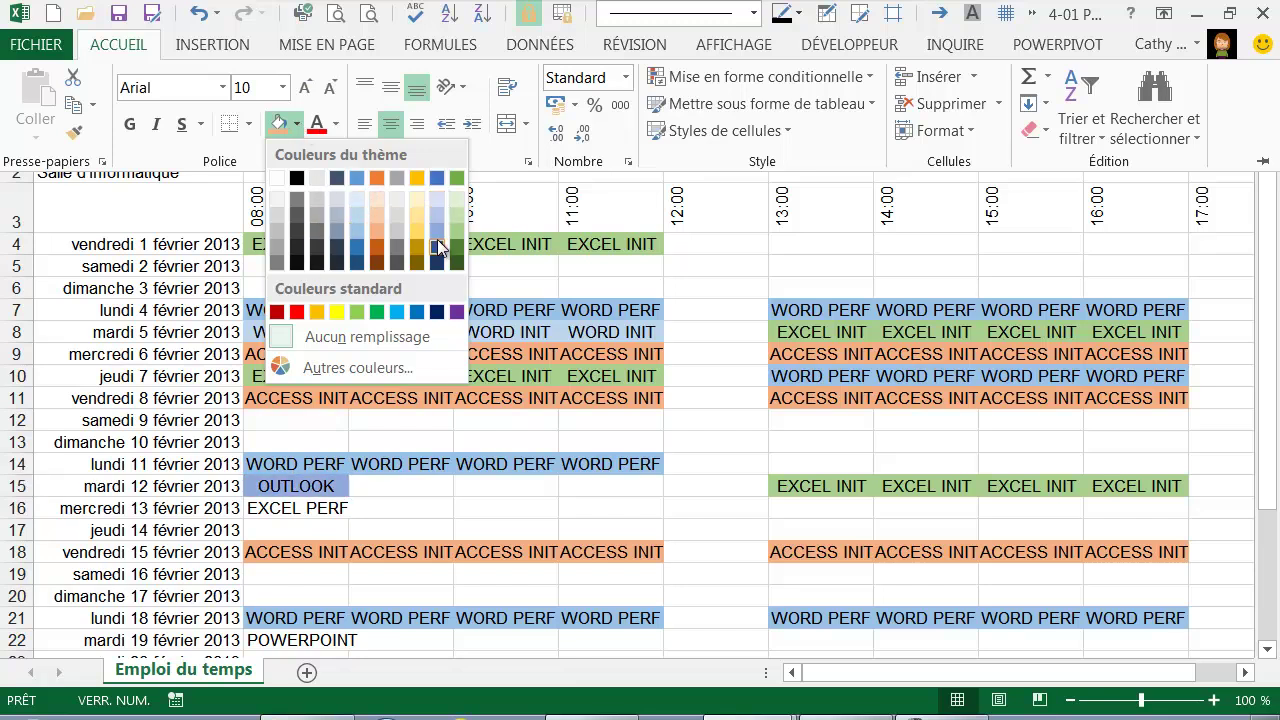
click(432, 177)
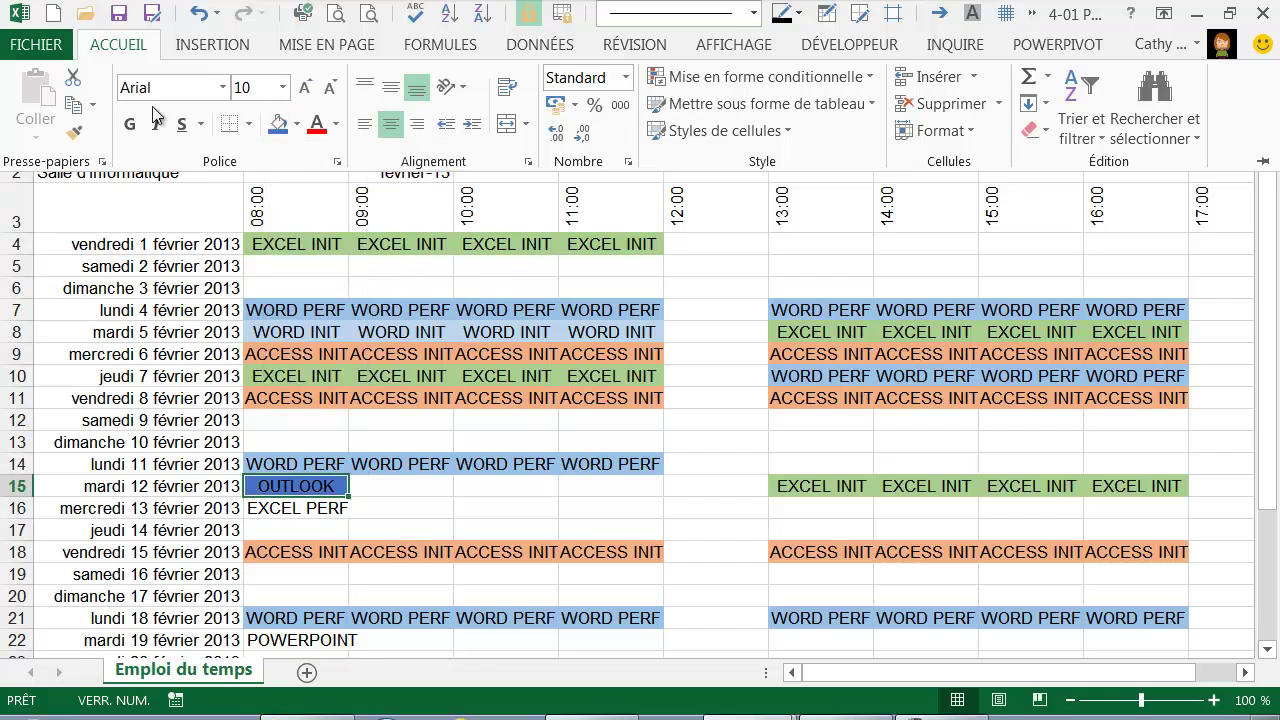
Step: Set the OUTLOOK text in B15 to white and fill the cell across to E15
click(336, 124)
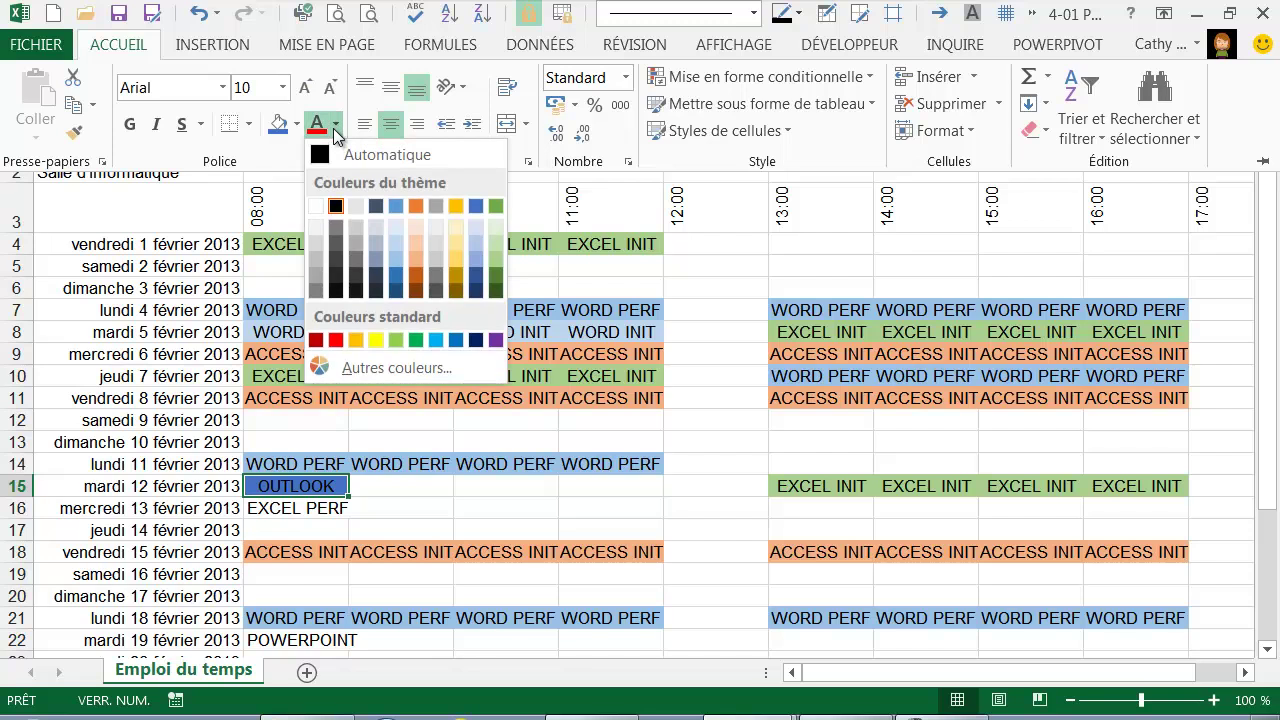
click(319, 206)
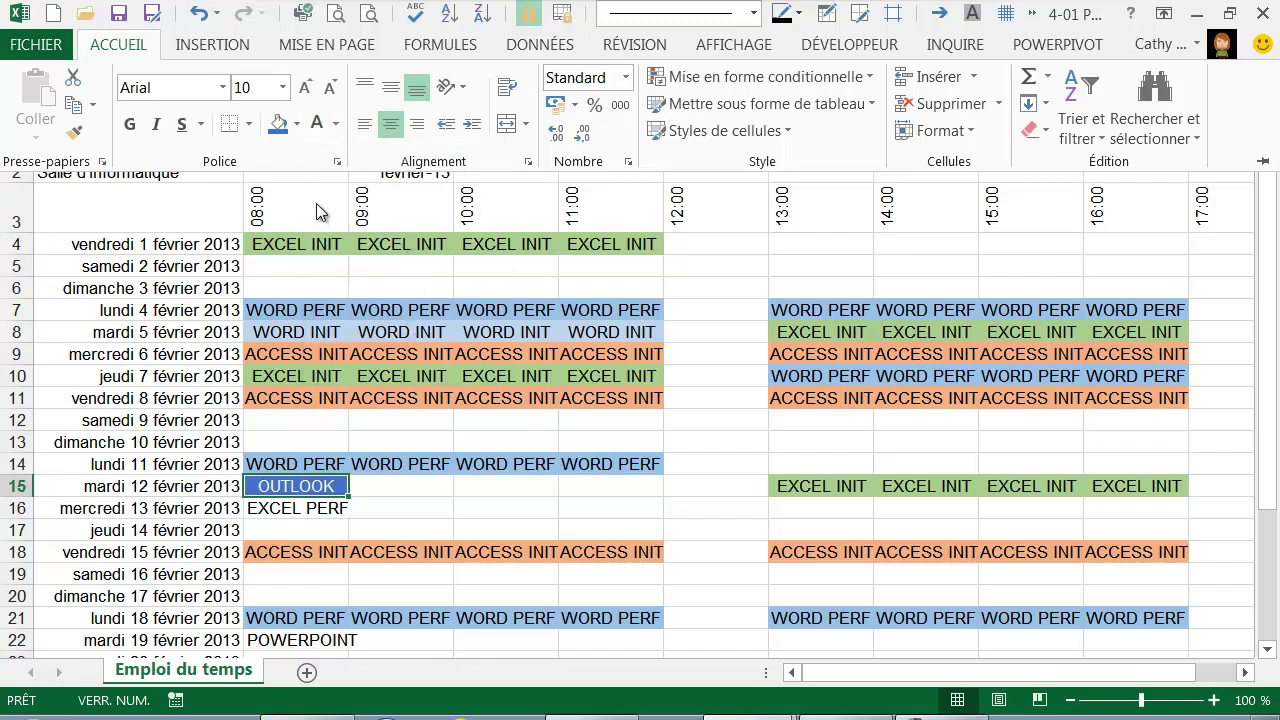
key(ctrl+F1)
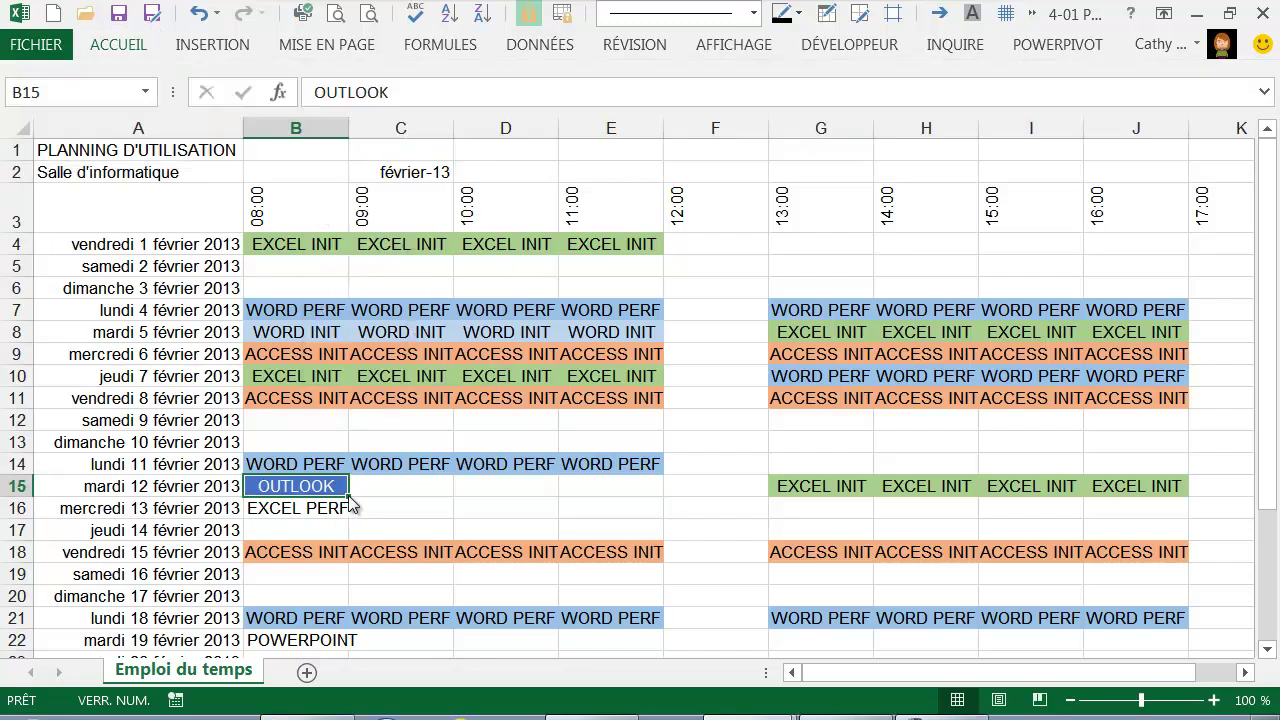
drag(349, 497, 650, 501)
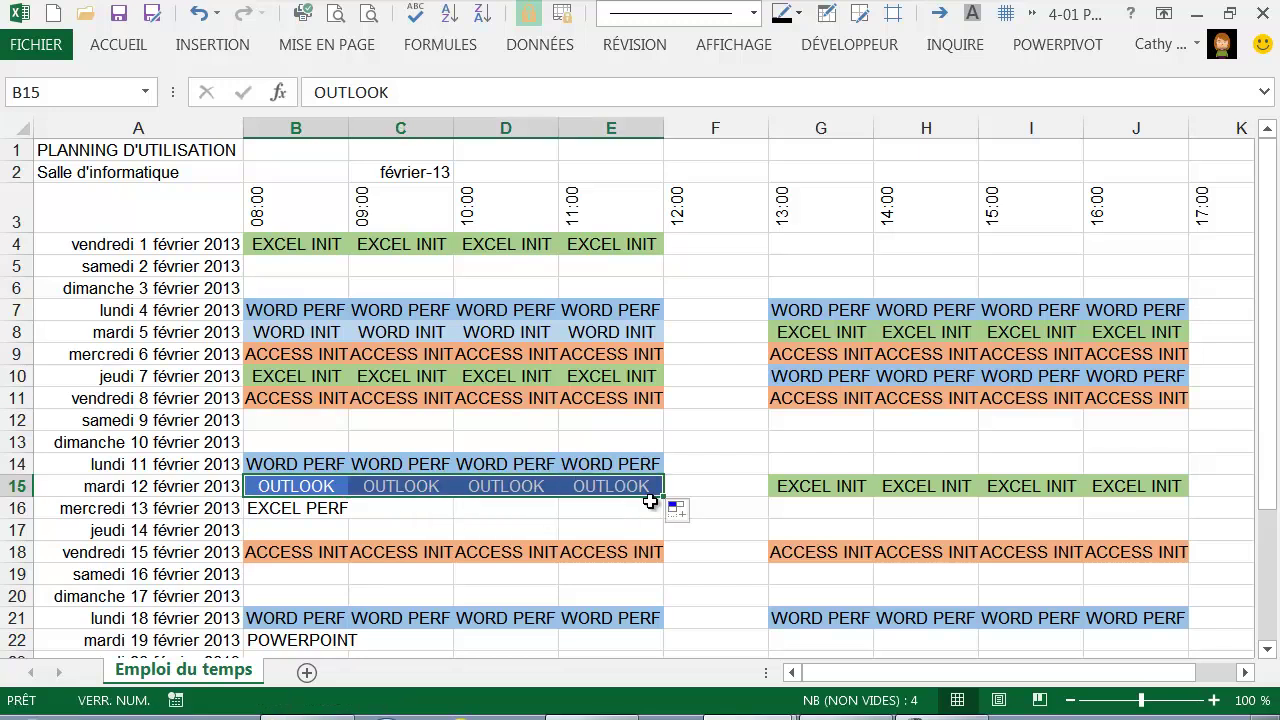
Step: Centre the EXCEL PERF cell B16 with a light green theme fill, and extend it across to E16
click(319, 501)
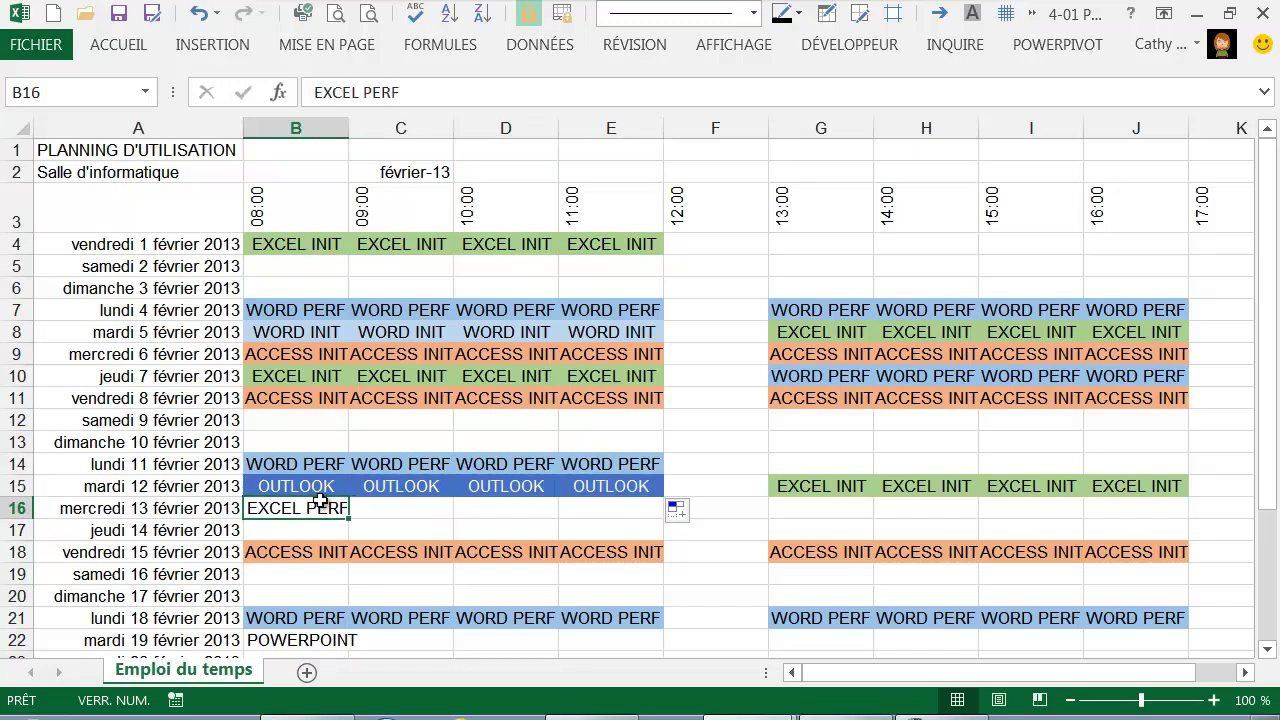
click(123, 47)
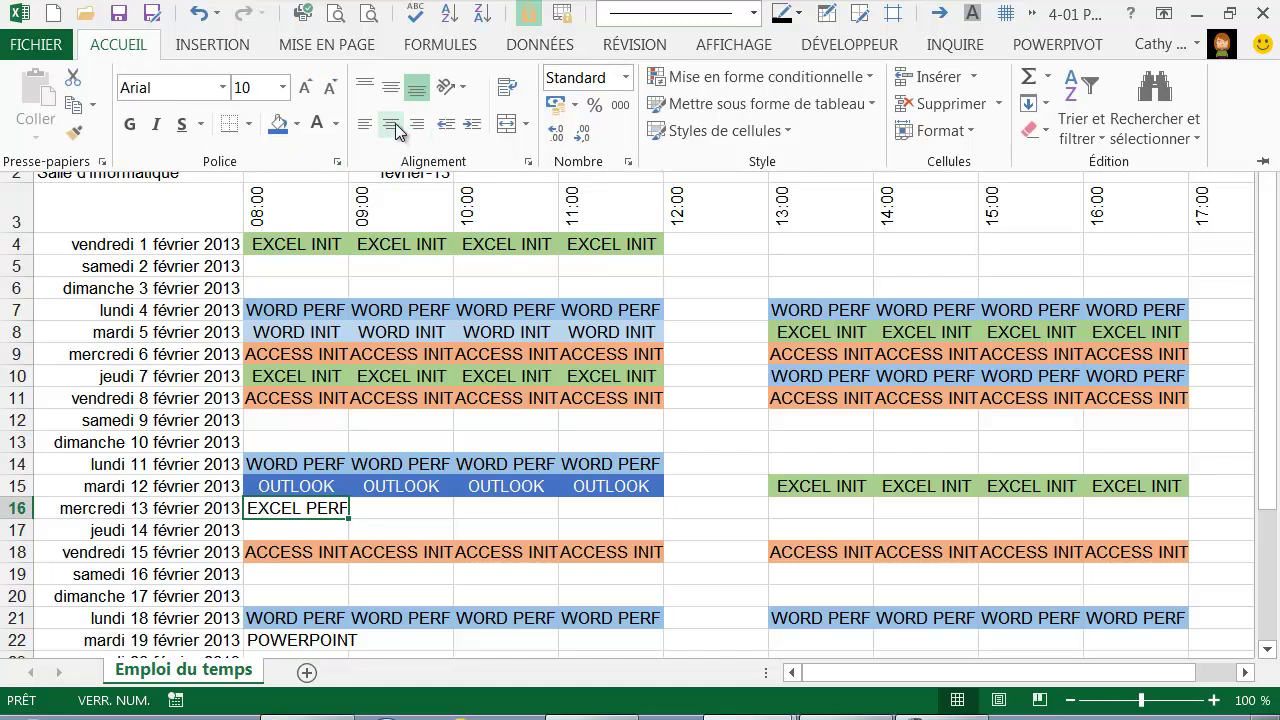
click(299, 130)
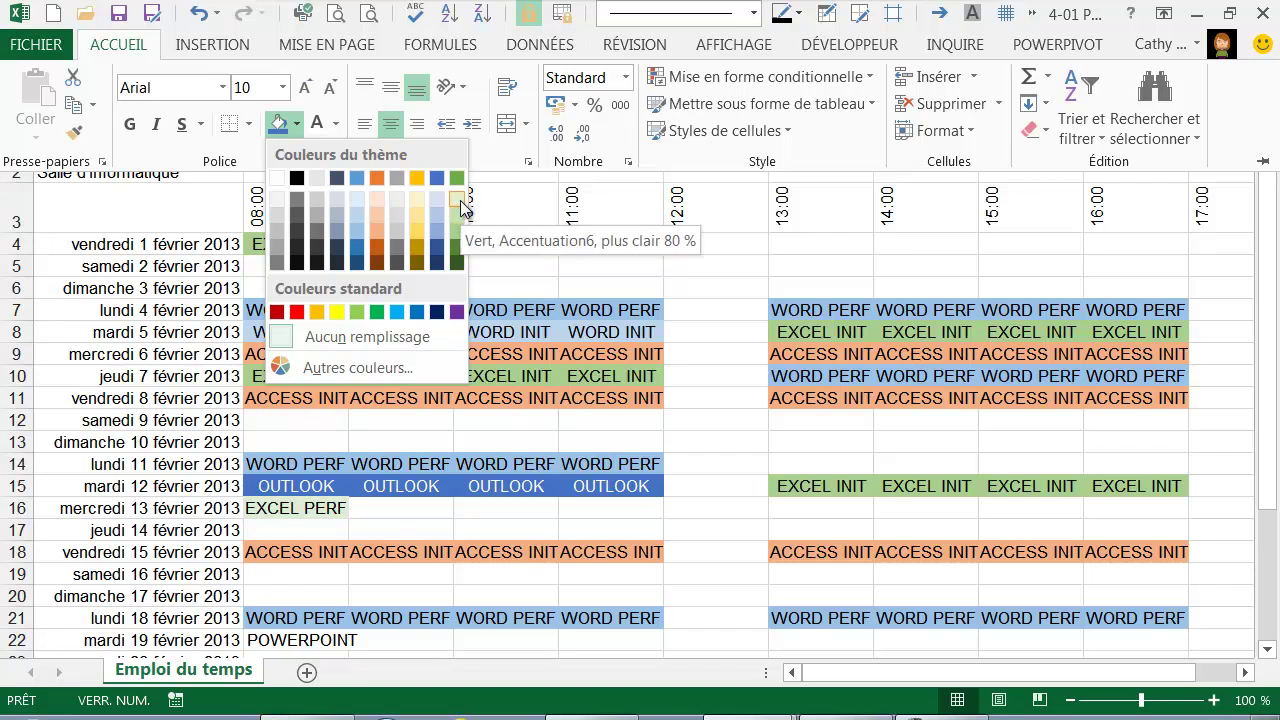
click(461, 207)
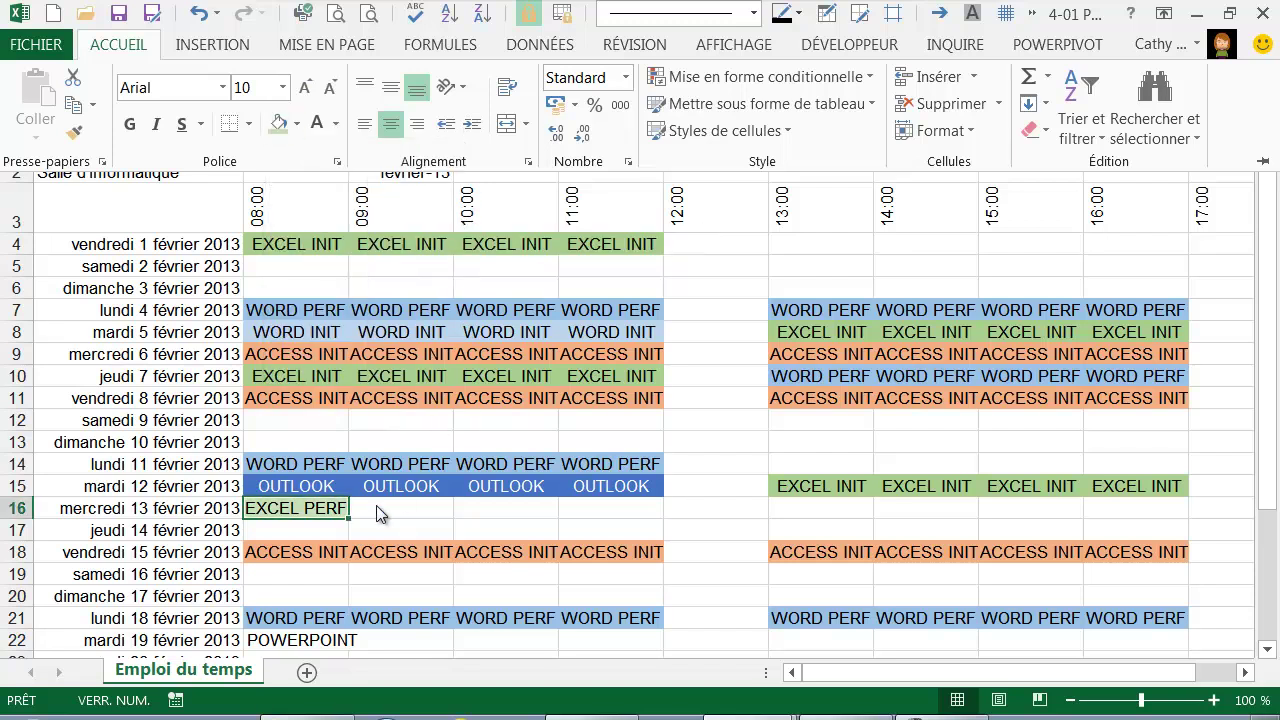
key(ctrl+F1)
drag(347, 518, 640, 518)
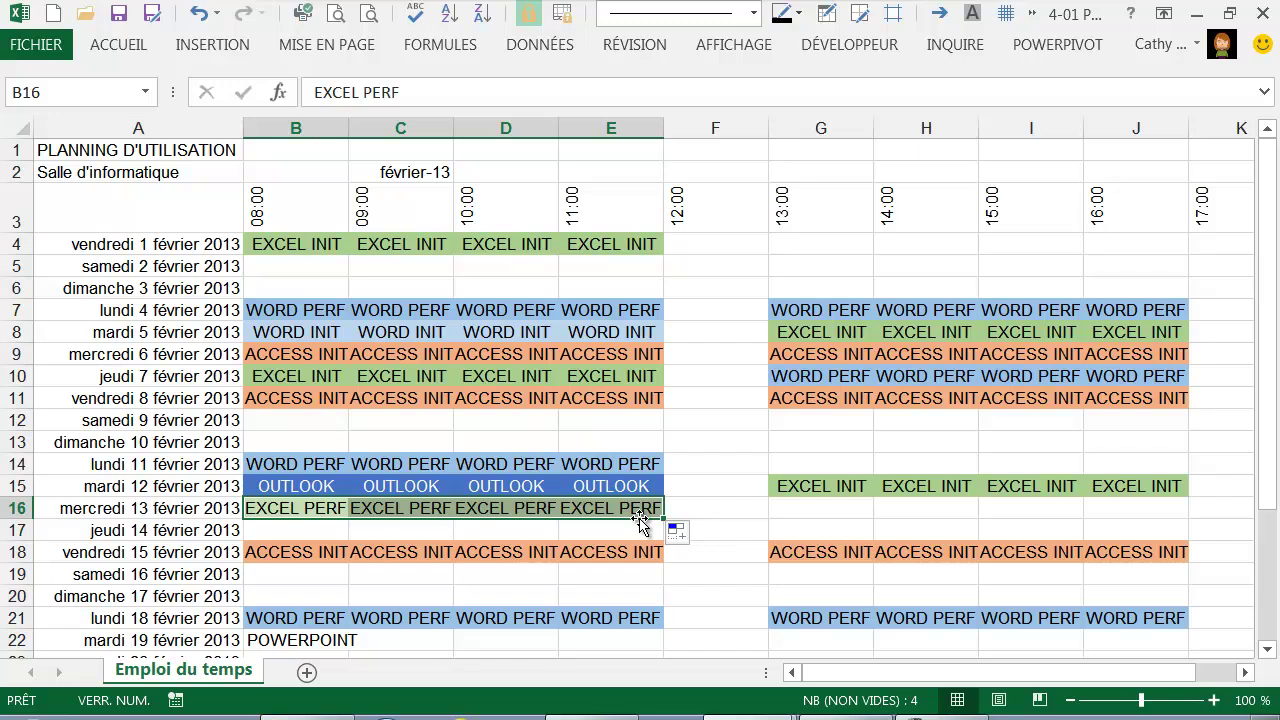
Step: Copy the EXCEL PERF block B16:E16 to the afternoons of 1 and 14 February, G4:J4 and G17:J17
key(ctrl+c)
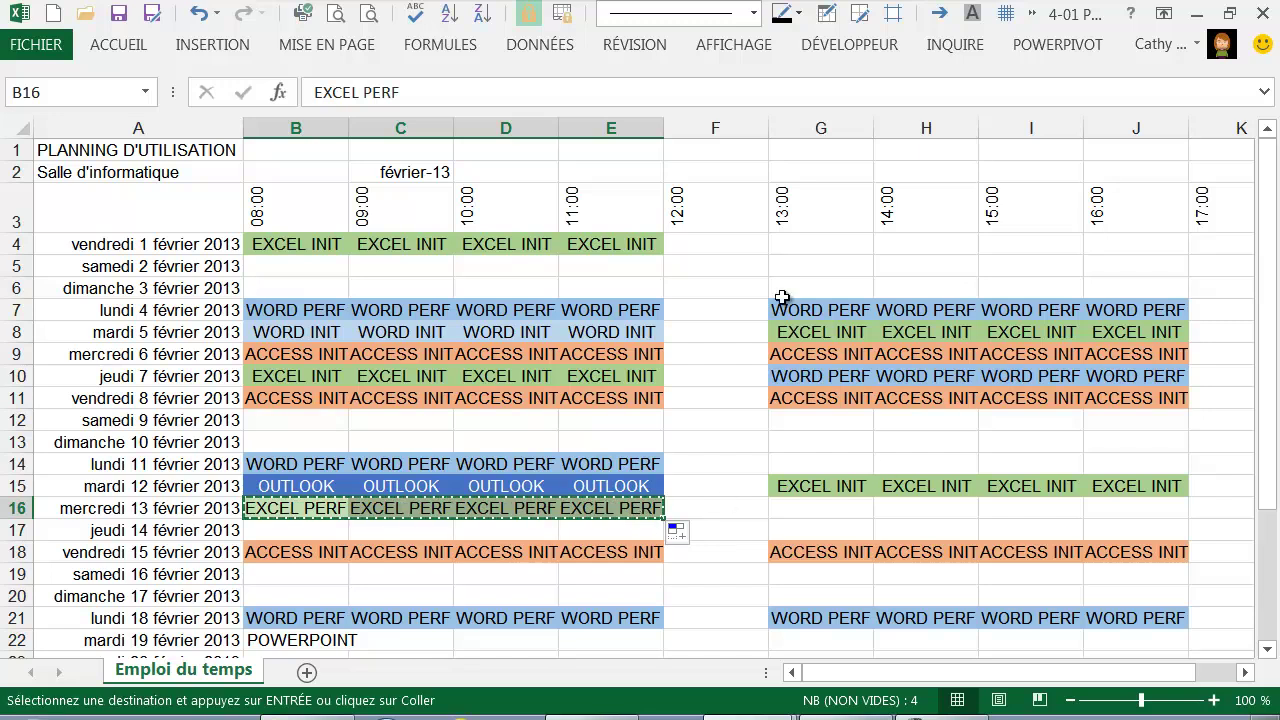
click(783, 245)
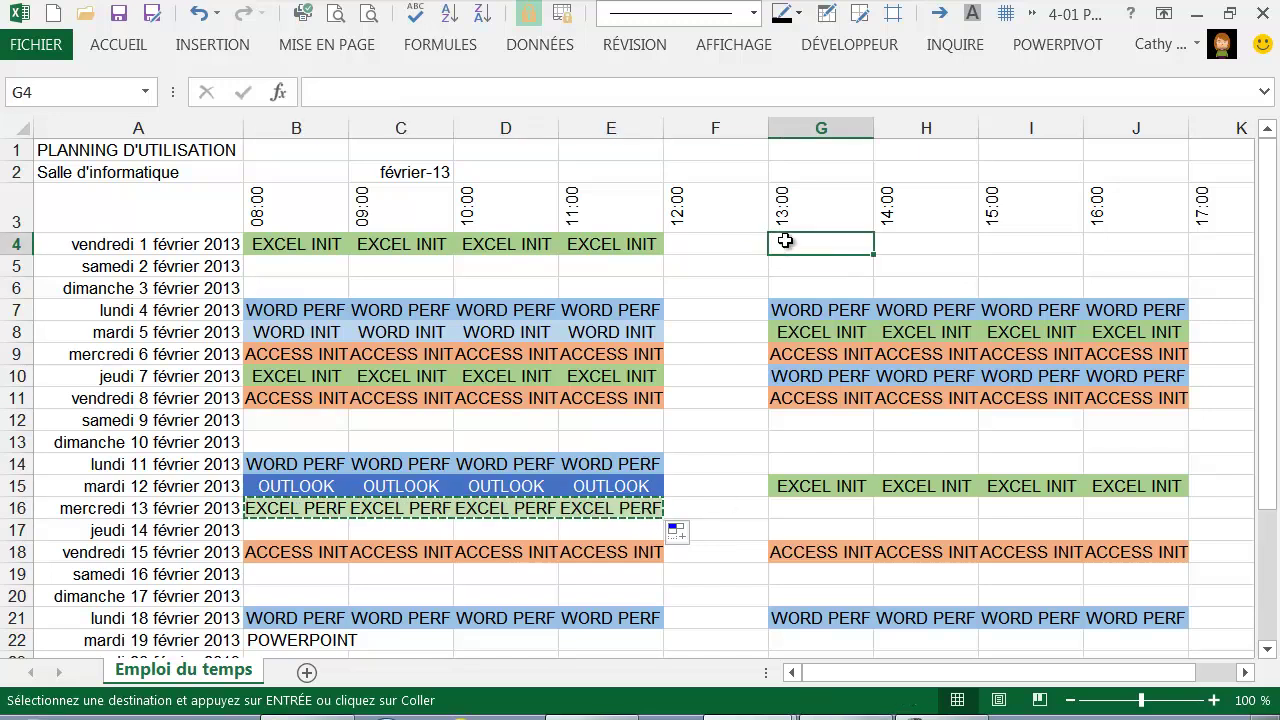
key(ctrl+v)
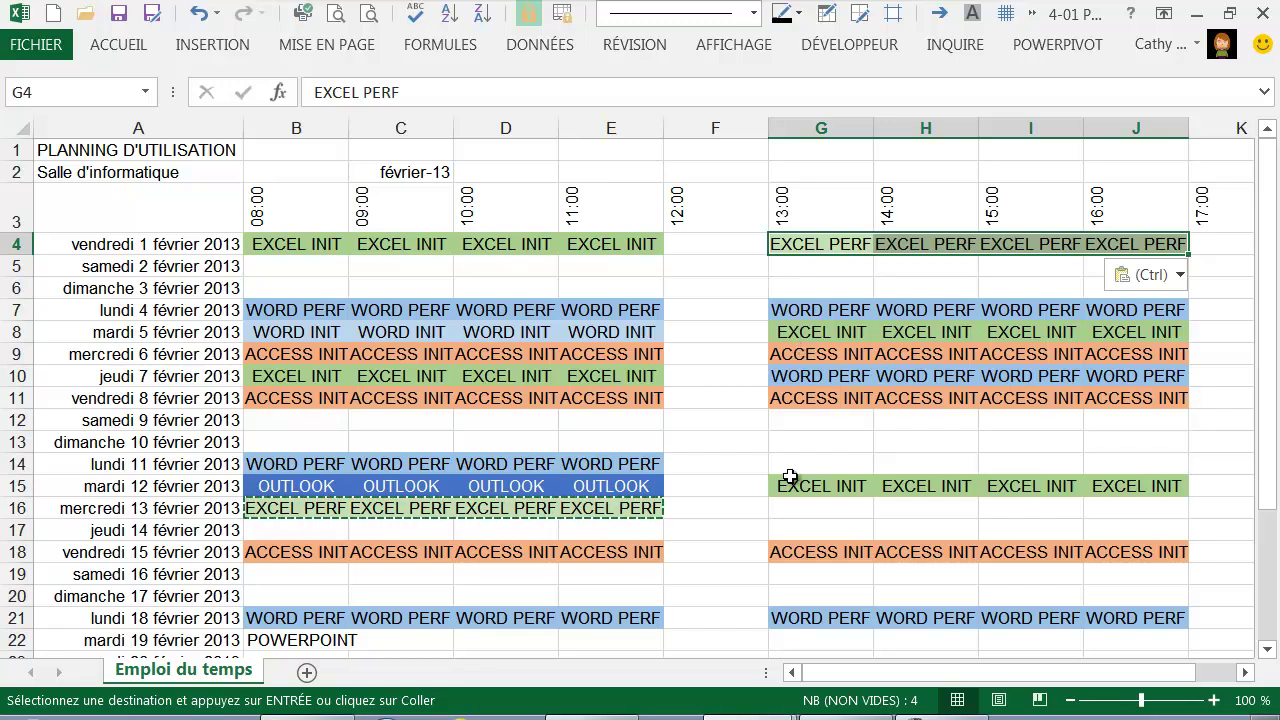
click(809, 530)
key(ctrl+v)
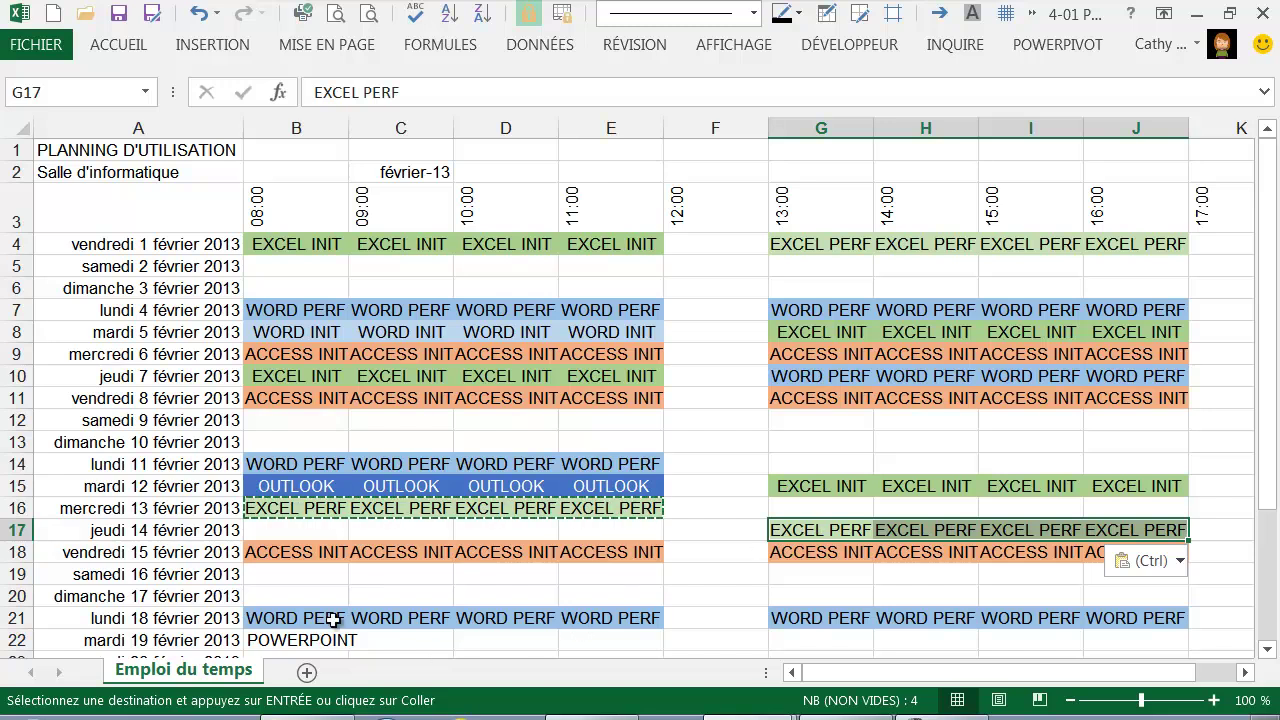
Step: Paste the EXCEL PERF block into B24:E24 for the morning of 21 February and G23:J23 for the afternoon of 20 February
scroll(341, 605, down, 1)
scroll(295, 548, down, 1)
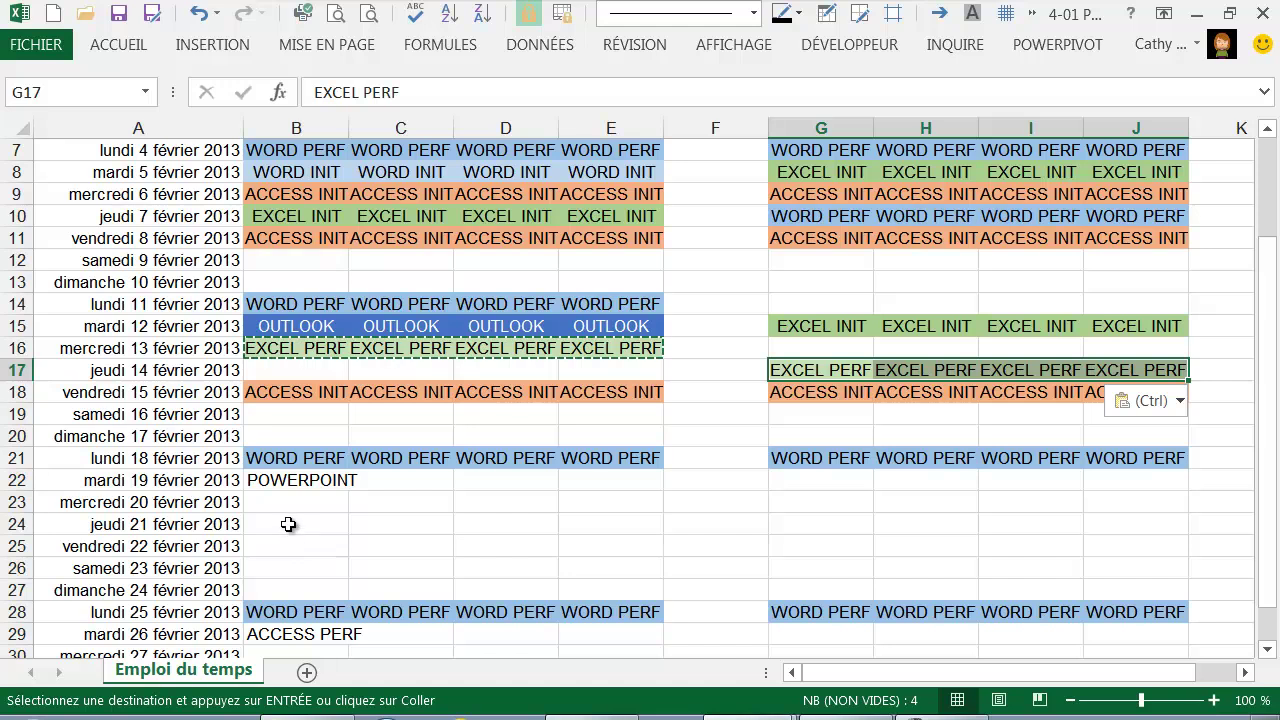
click(295, 523)
key(ctrl+v)
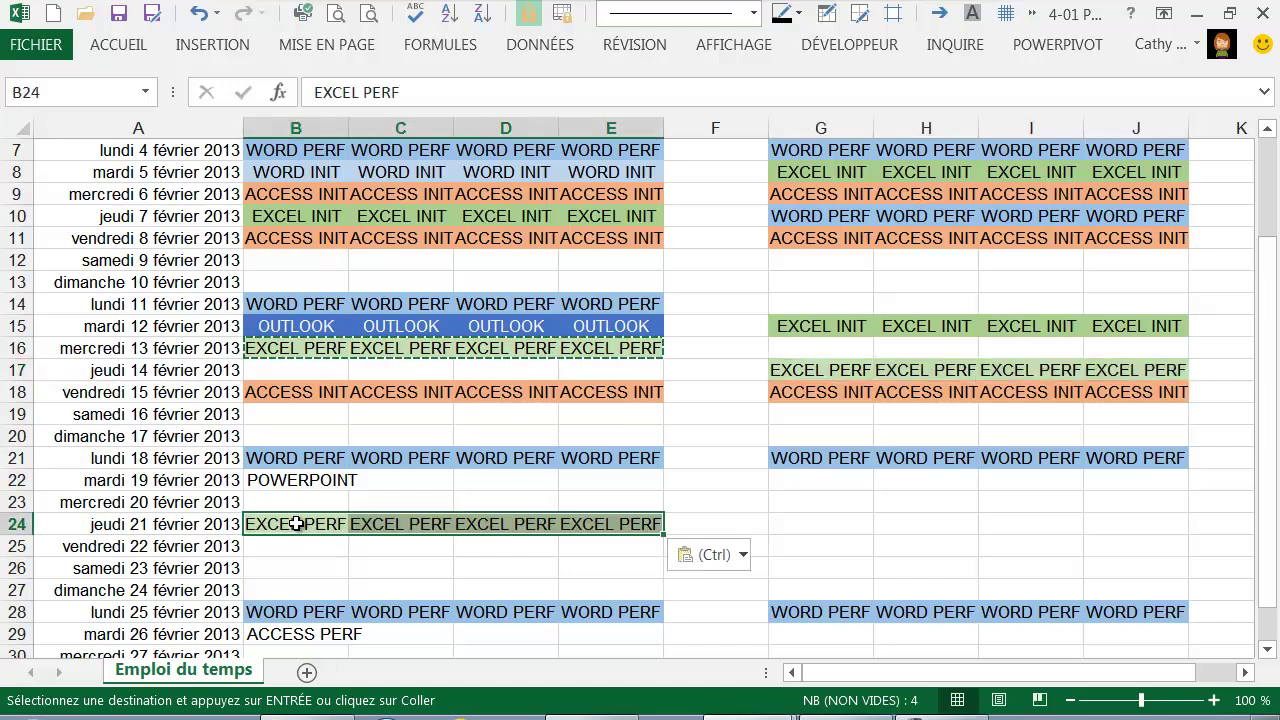
click(815, 507)
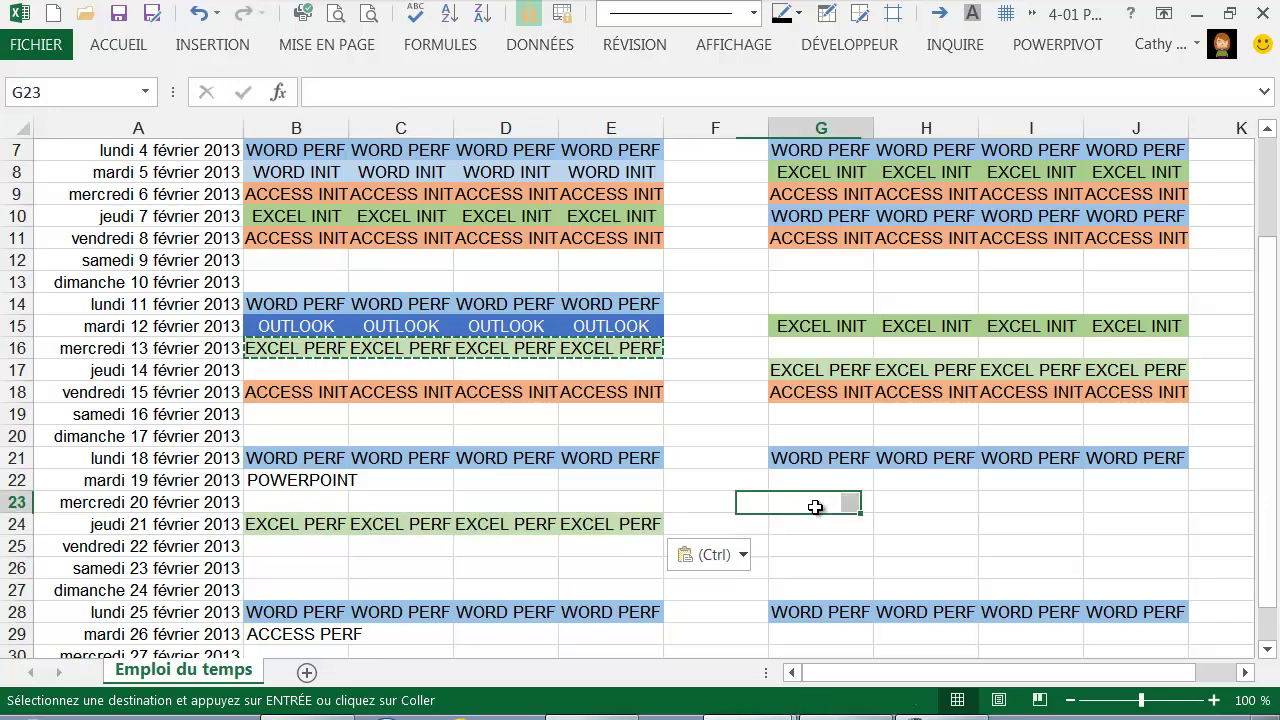
key(ctrl+v)
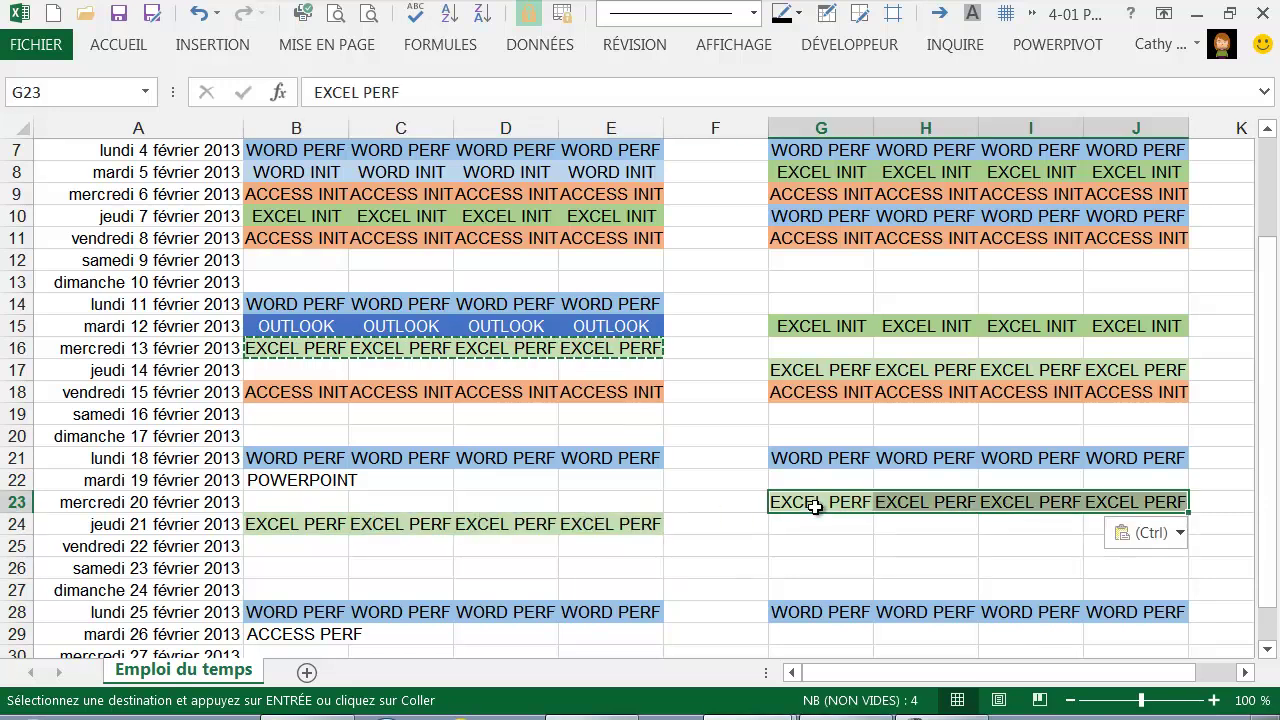
Step: Replace the afternoon WORD PERF booking of jeudi 28 février 2013, G31:J31, with the EXCEL PERF block
scroll(794, 557, down, 1)
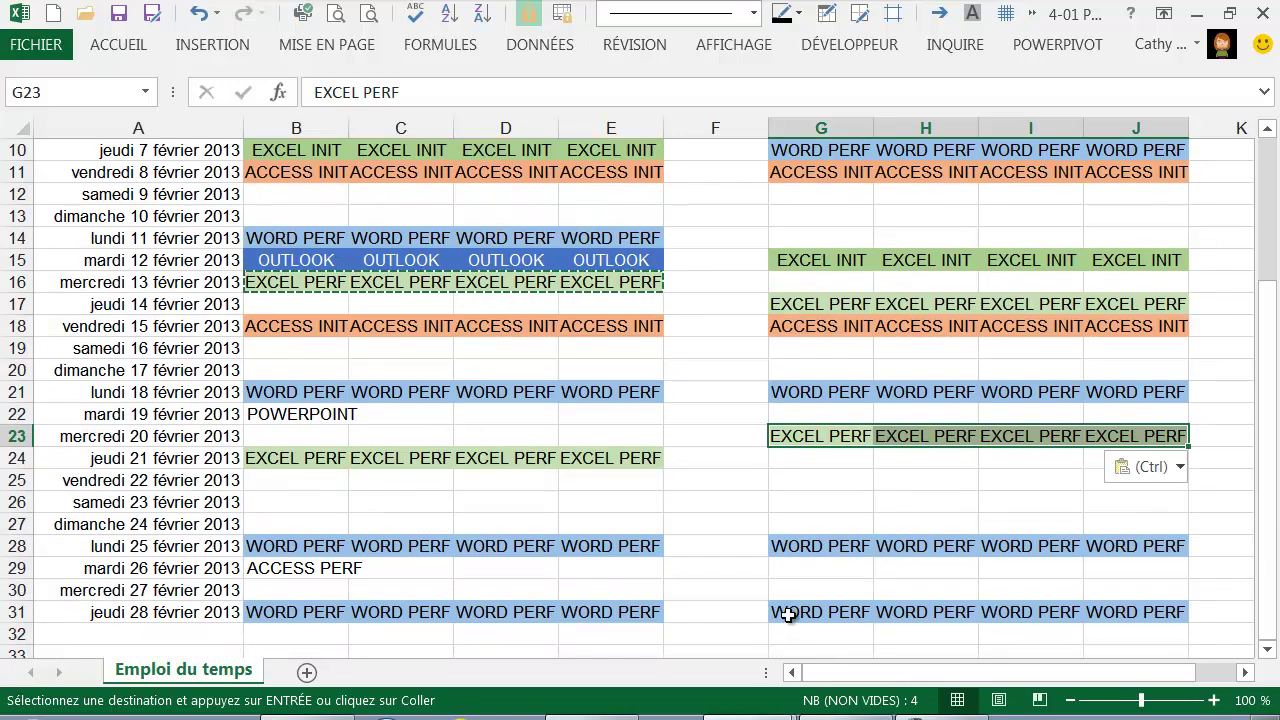
click(788, 614)
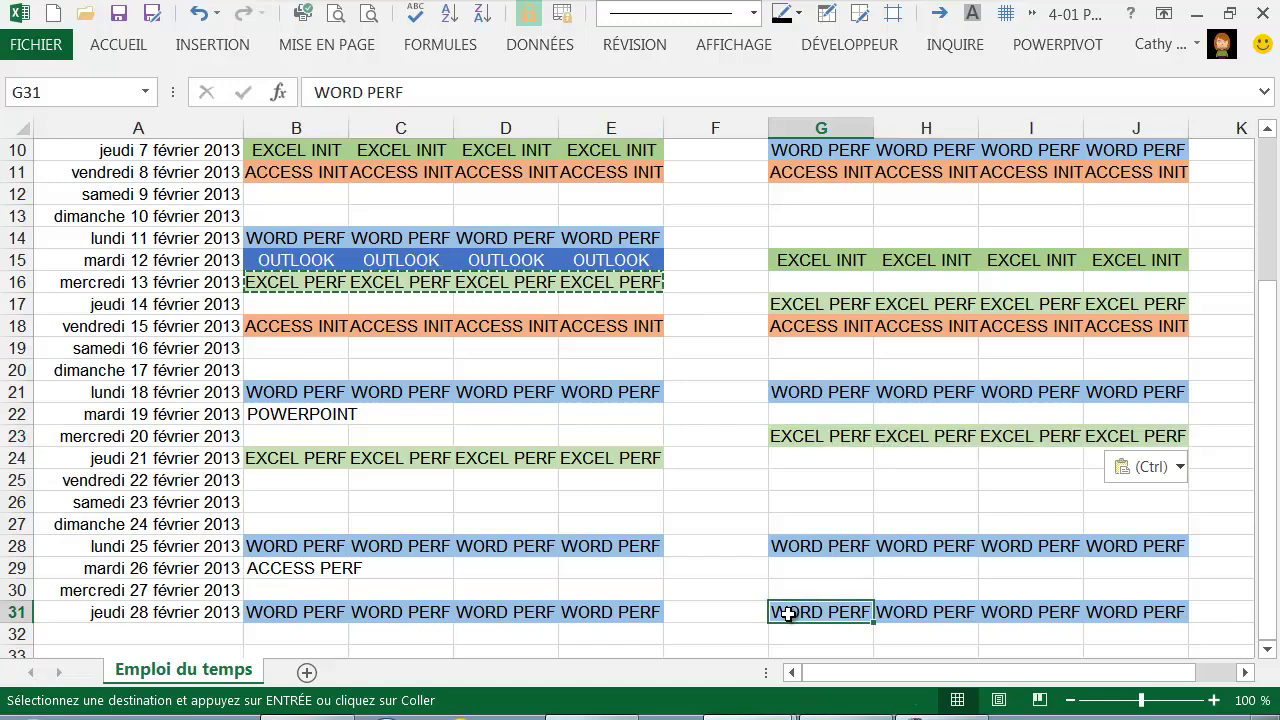
key(ctrl+v)
click(720, 561)
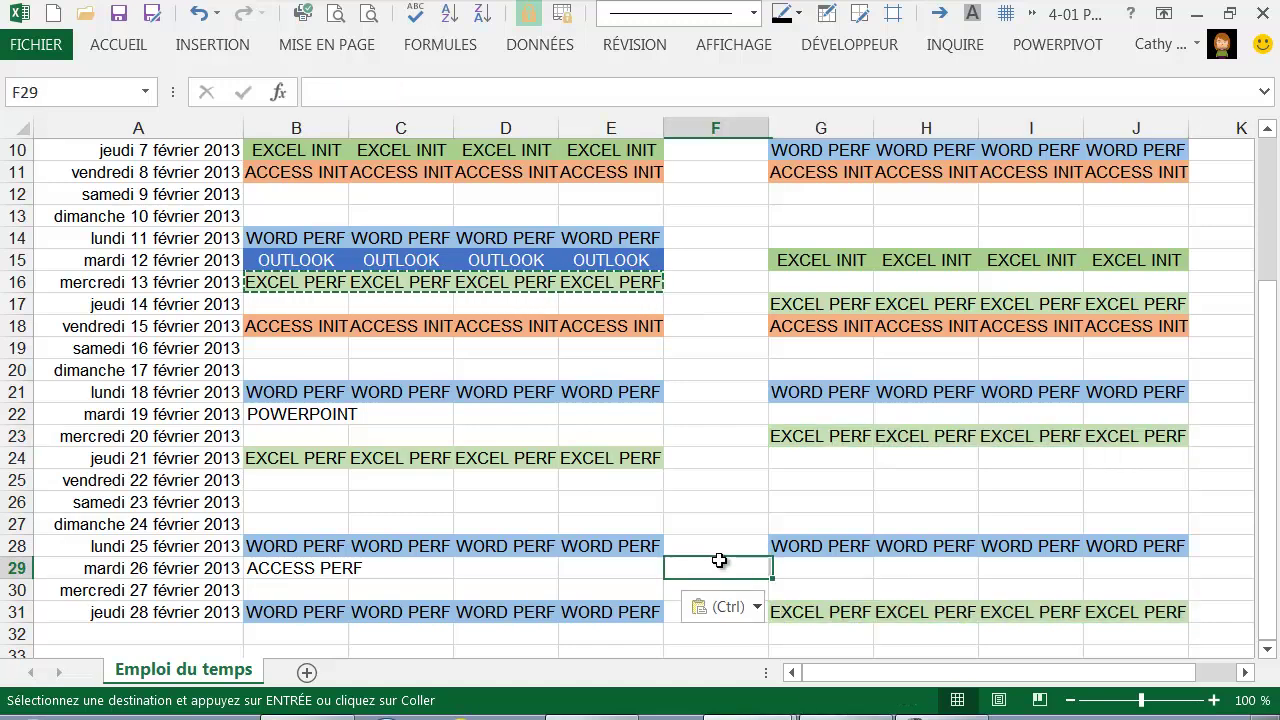
Step: Copy the WORD INIT cell B8 into B17:E17 for the morning of jeudi 14 février 2013
scroll(719, 558, up, 2)
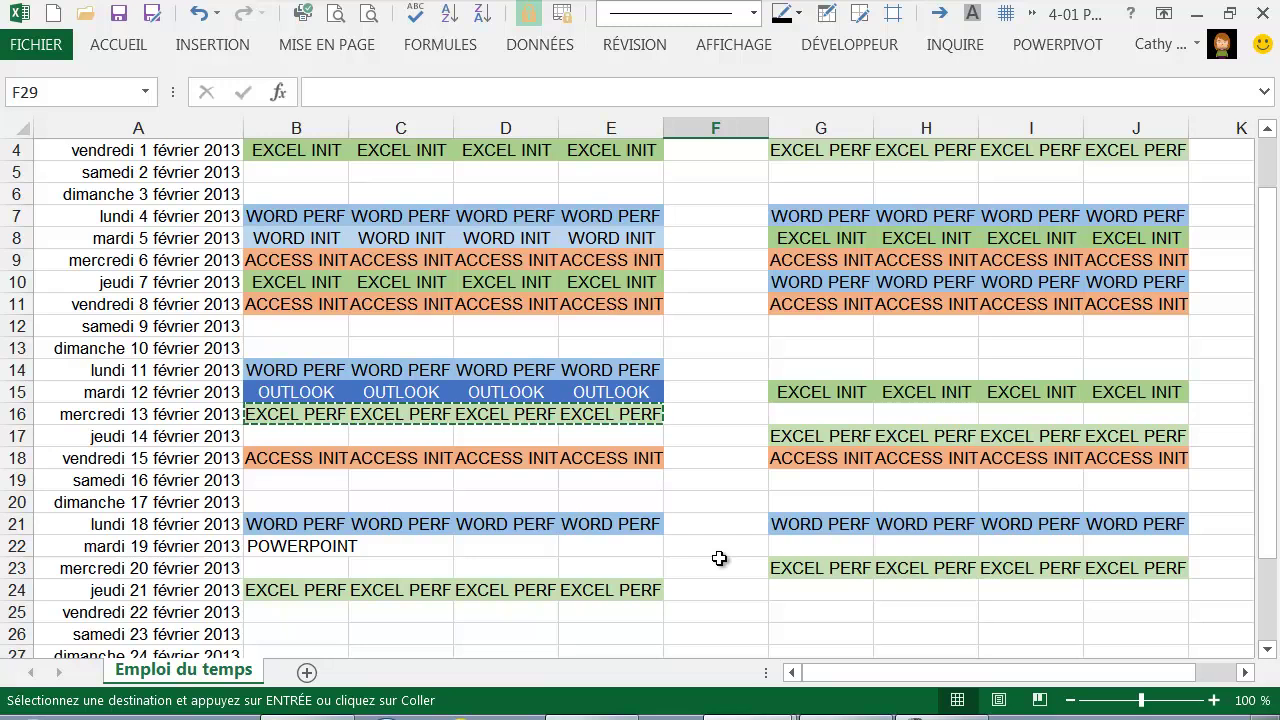
click(281, 439)
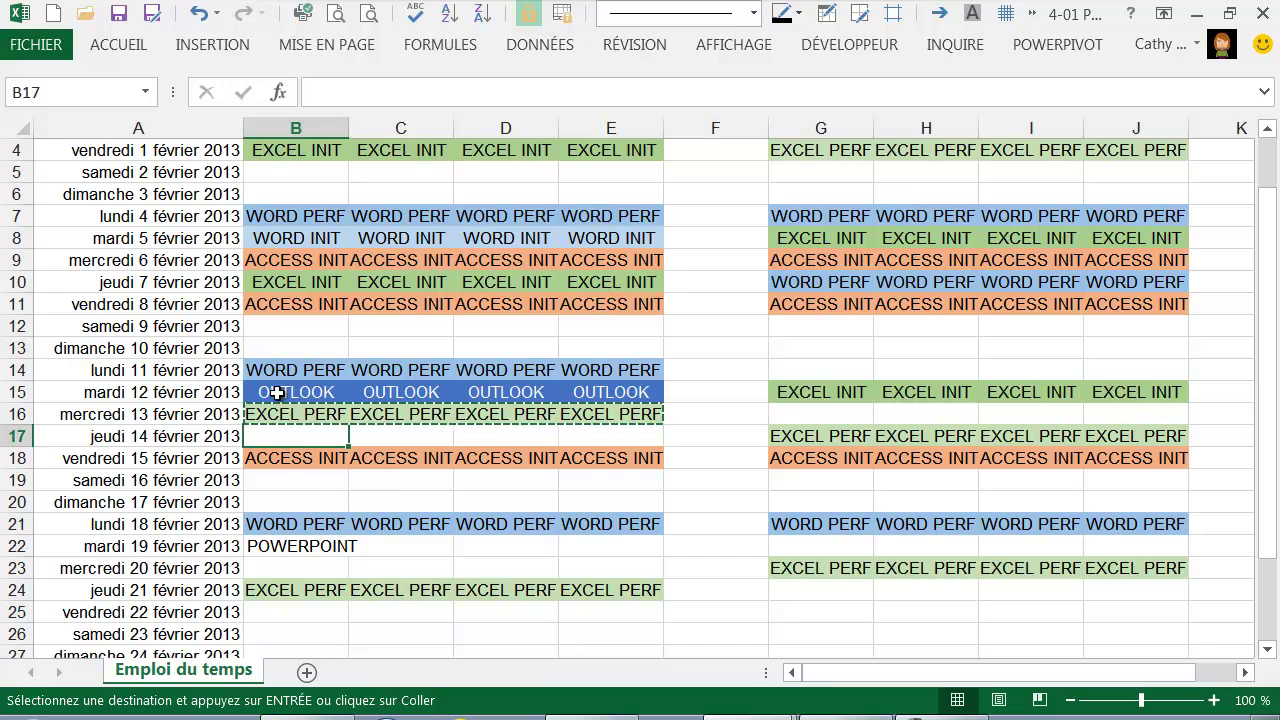
click(288, 238)
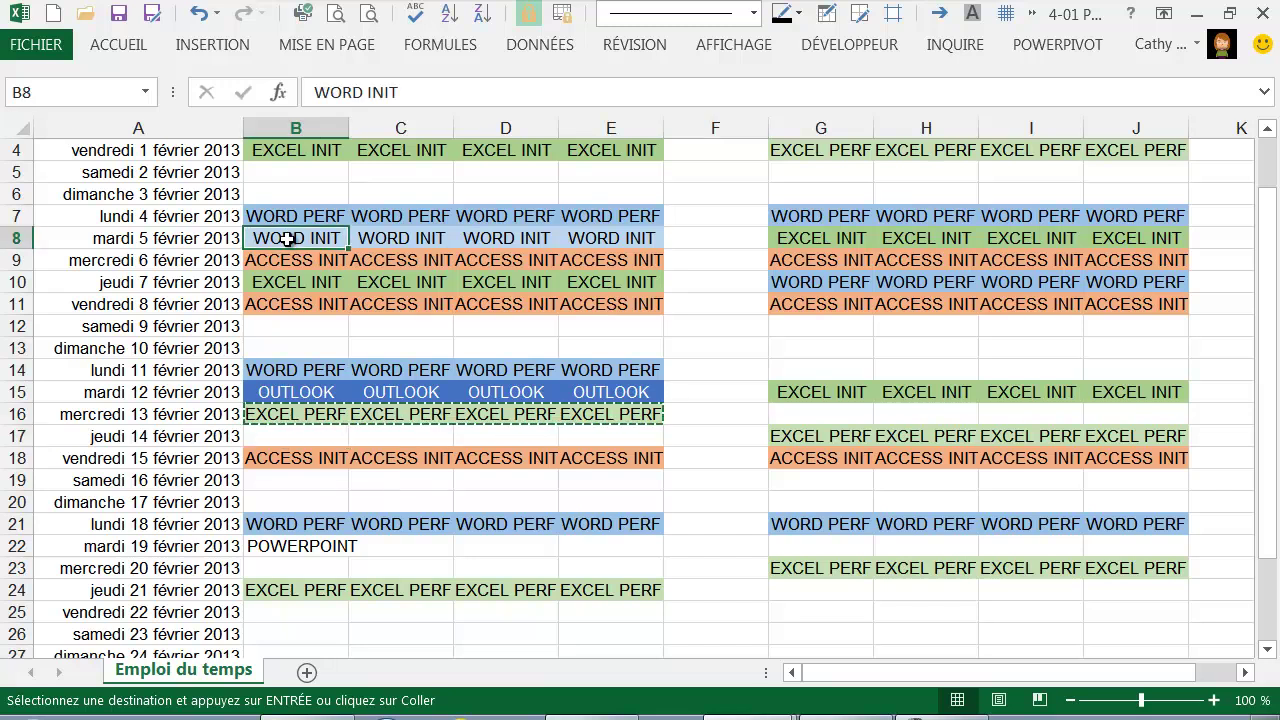
key(ctrl+c)
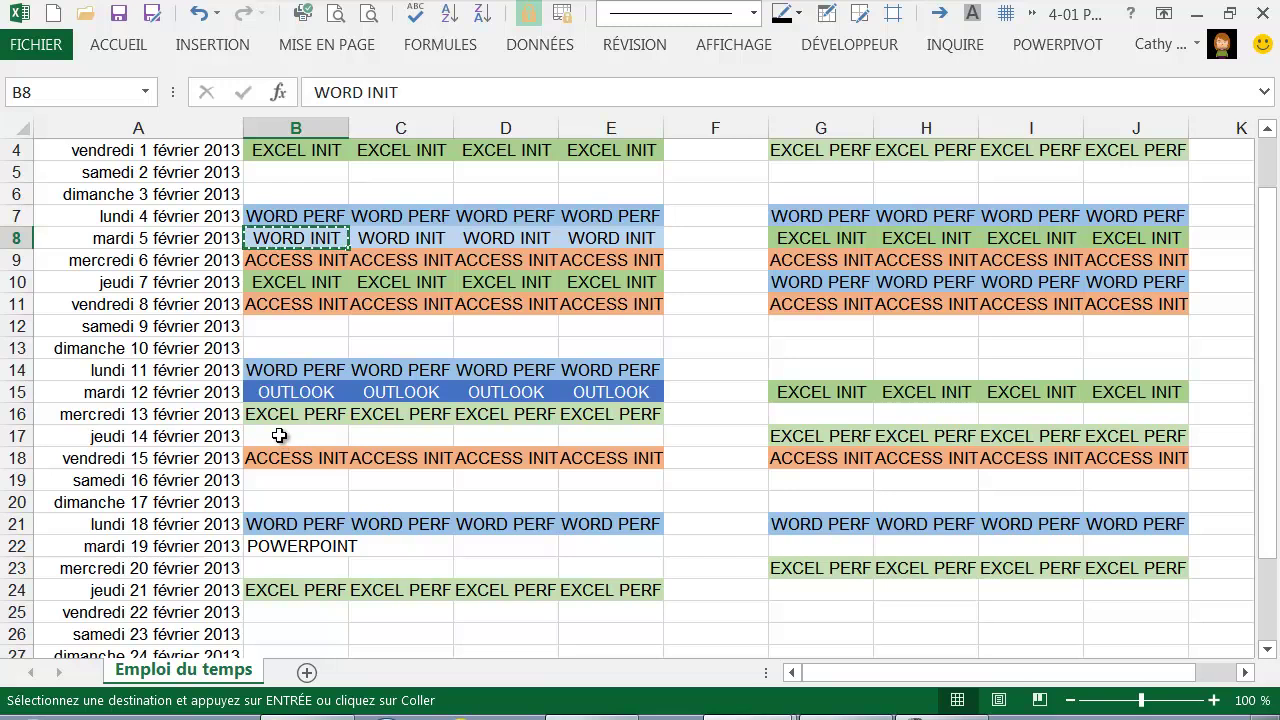
drag(279, 436, 573, 435)
key(ctrl+v)
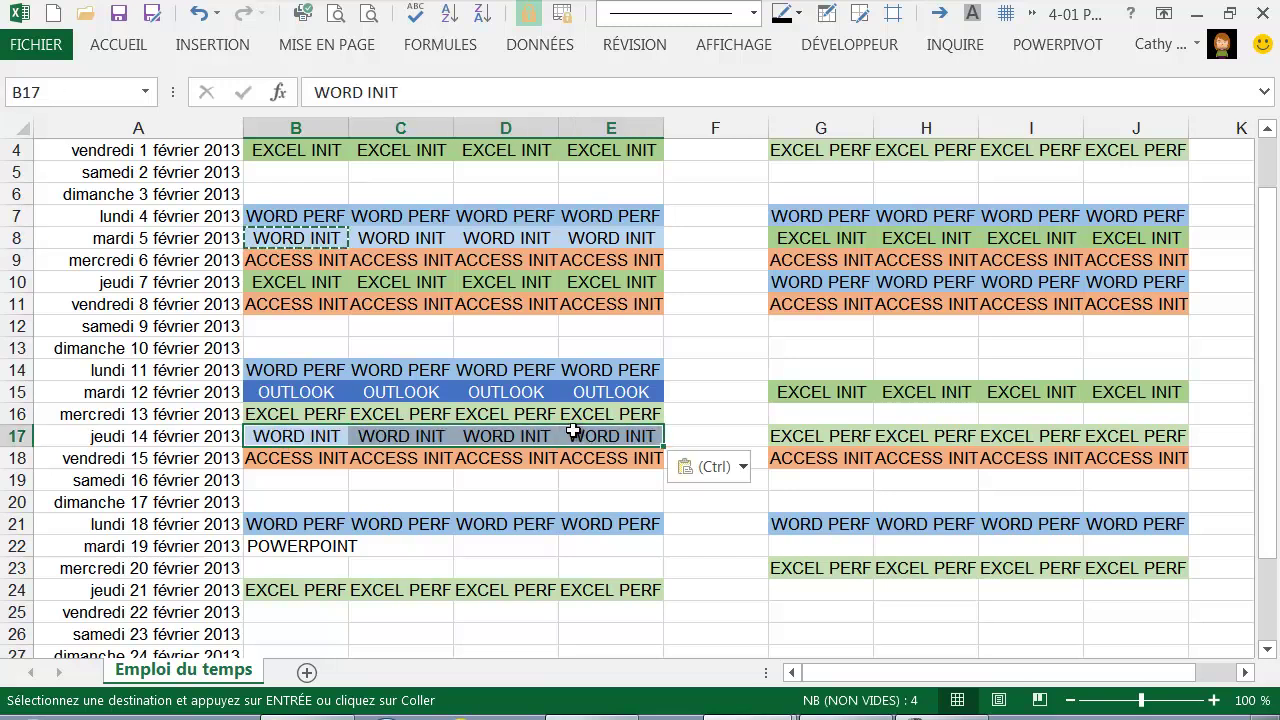
Step: Paste WORD INIT into G16:J16 for the afternoon of mercredi 13 février 2013
click(796, 414)
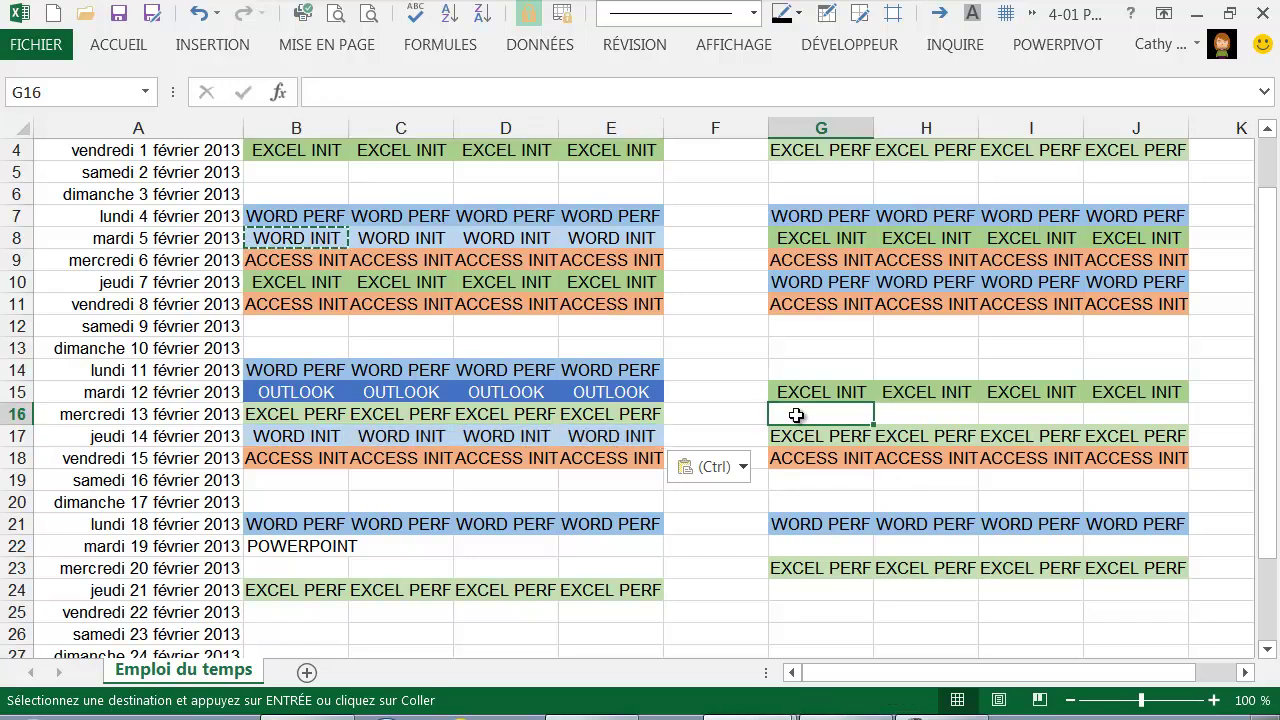
key(ctrl+v)
drag(940, 414, 1129, 420)
key(ctrl+v)
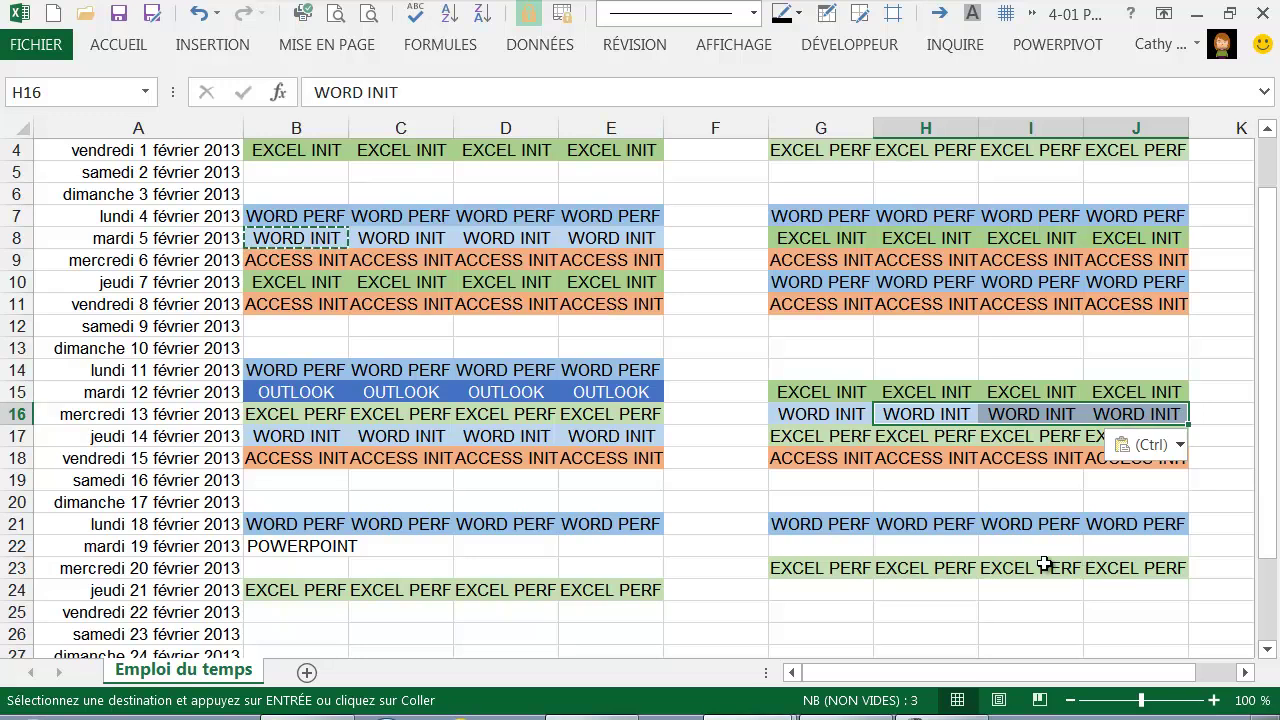
Step: Paste WORD INIT into G14:J14 for the afternoon of 11 February, B23:E23 for 20 February and G24:J24 for 21 February
drag(809, 369, 1096, 369)
key(ctrl+v)
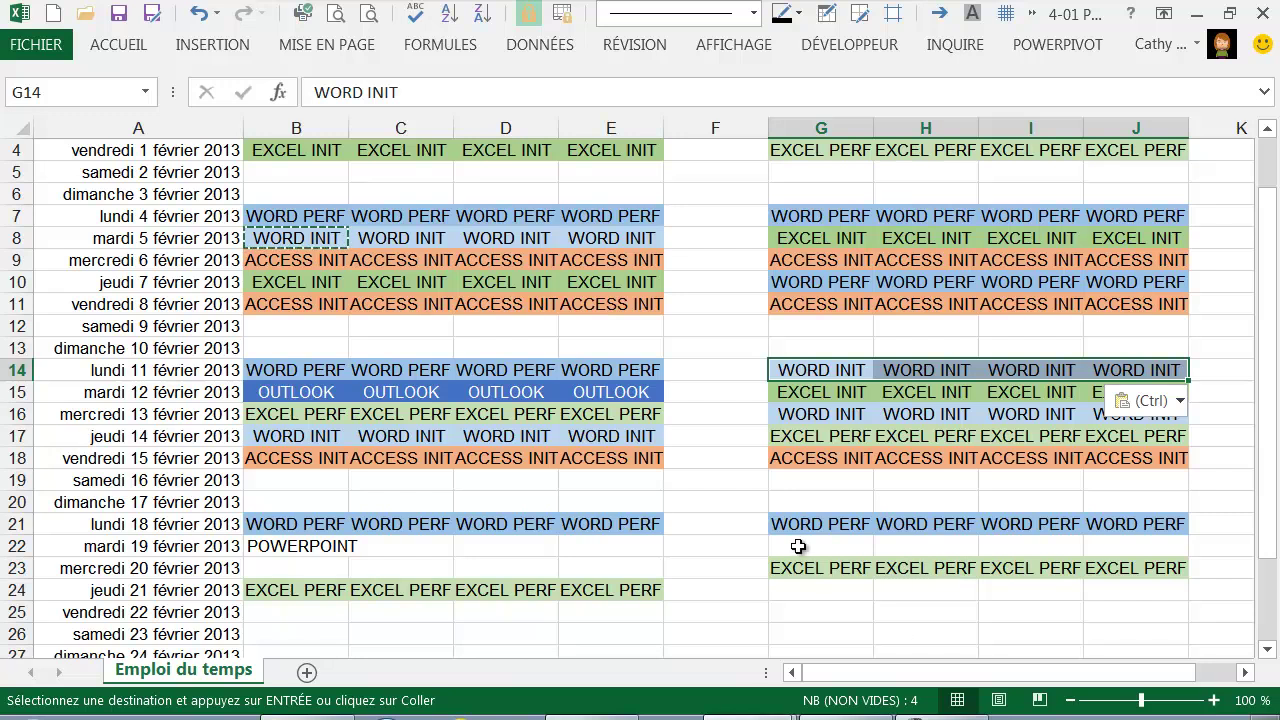
click(271, 566)
drag(271, 566, 617, 582)
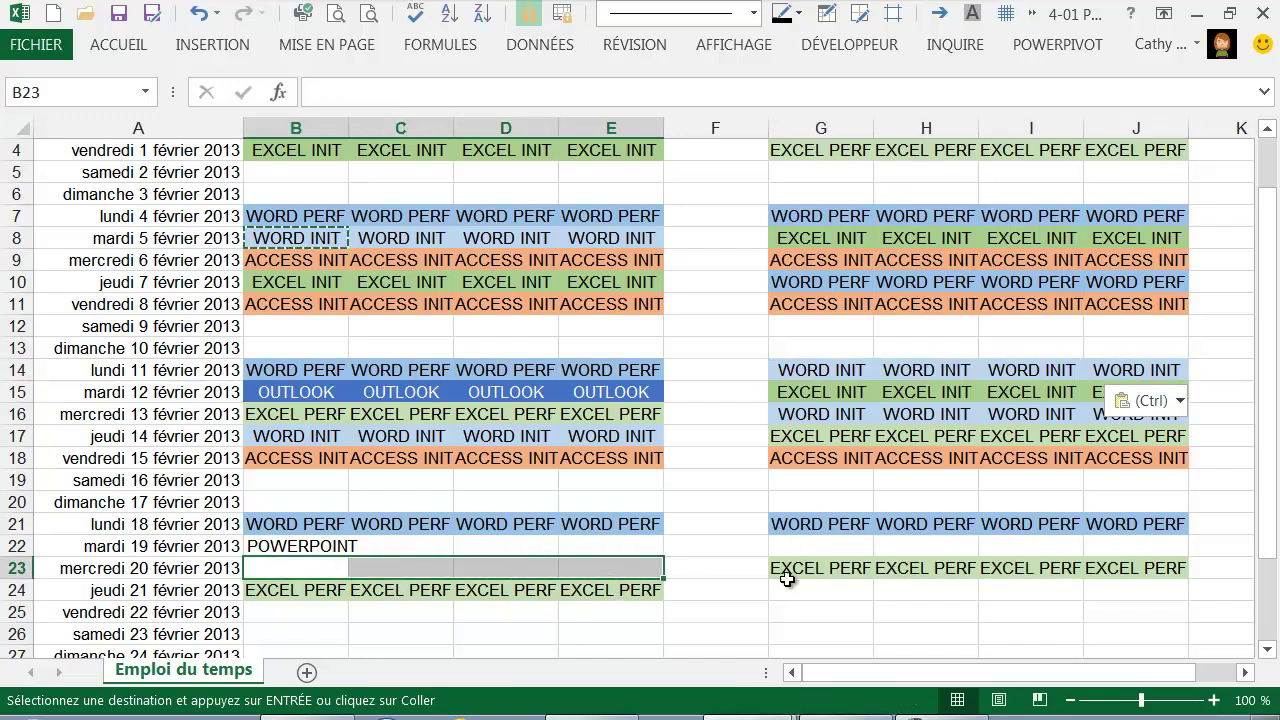
drag(779, 591, 1141, 590)
key(Return)
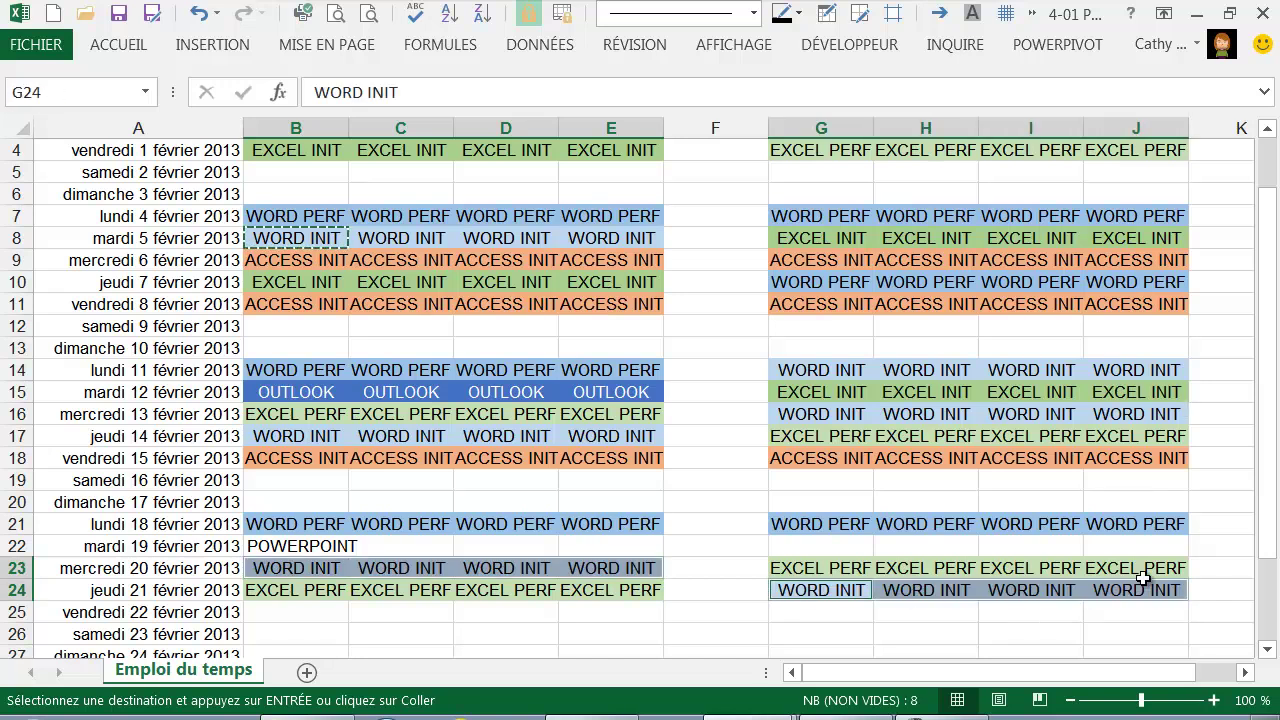
Step: Centre POWERPOINT in B22 with a light gold fill and extend the formatted entry across to E22
scroll(848, 501, down, 1)
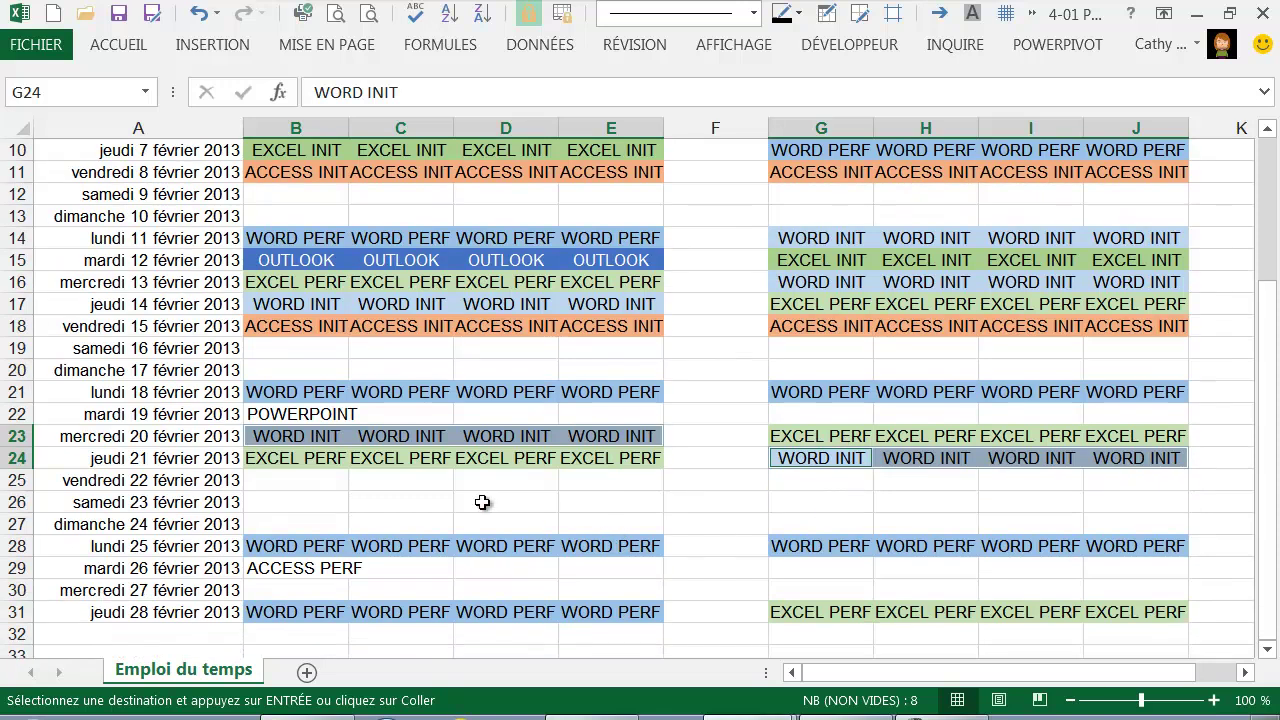
click(333, 418)
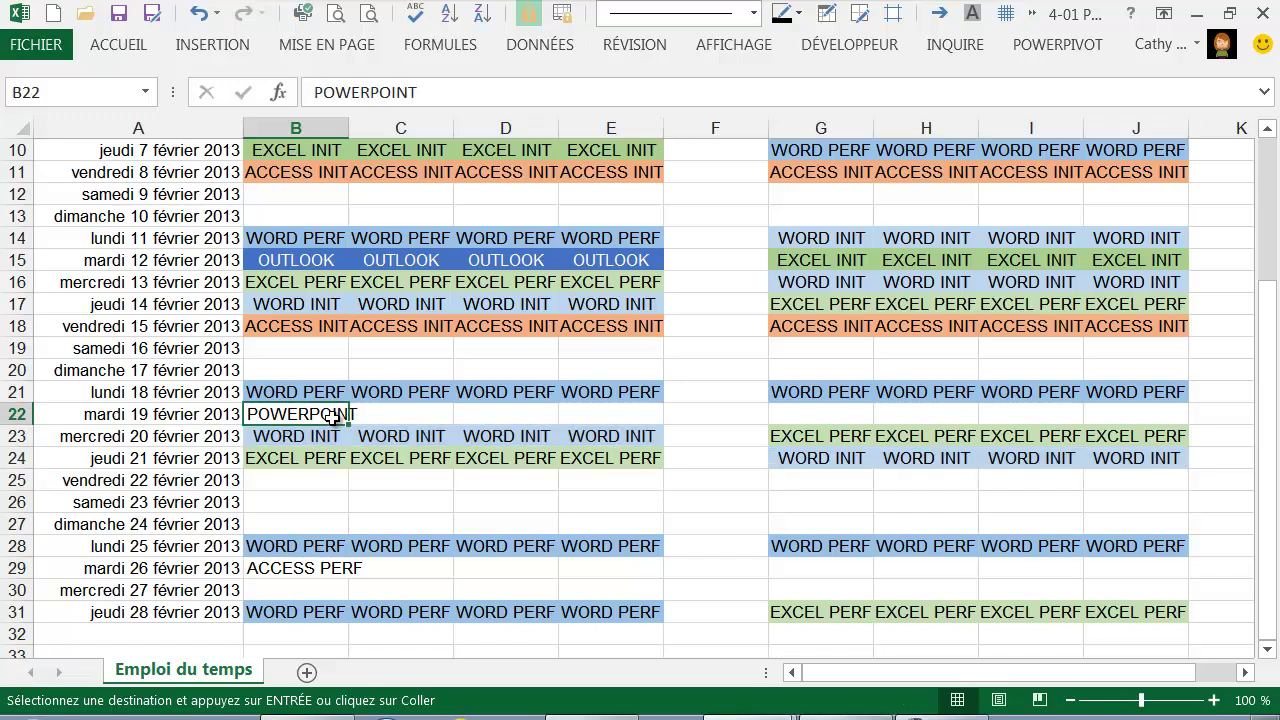
click(133, 51)
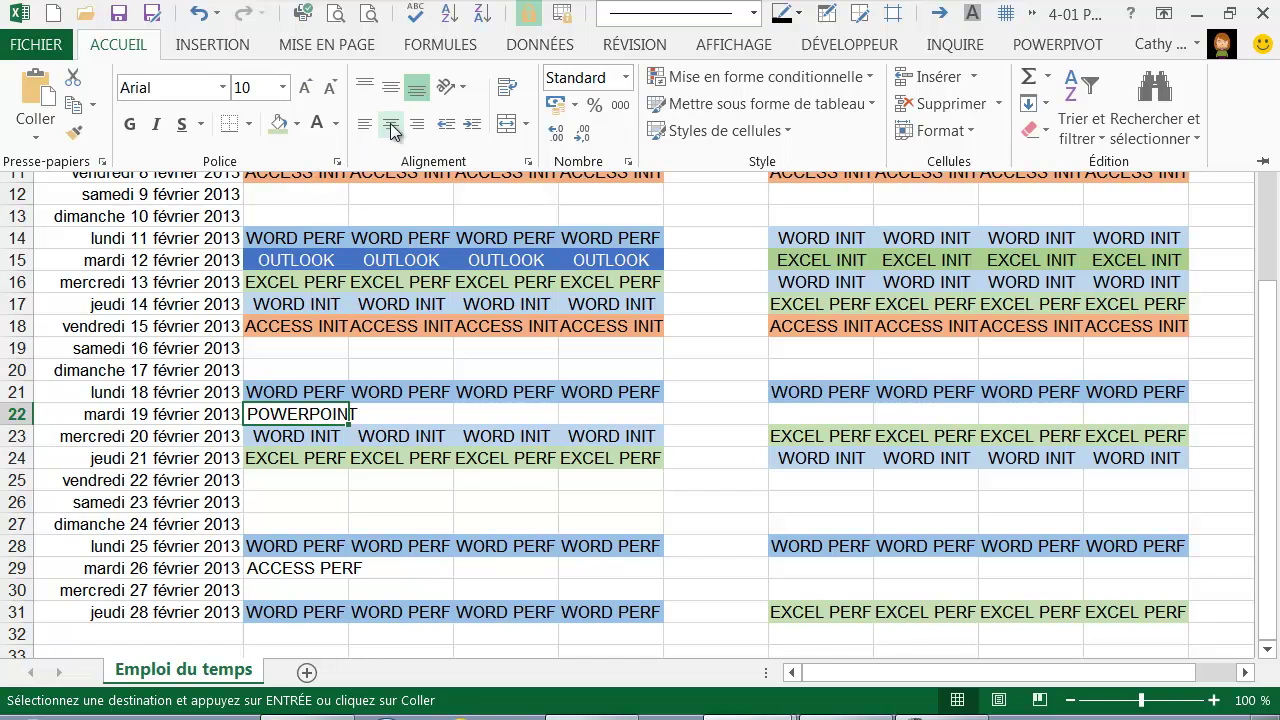
key(Escape)
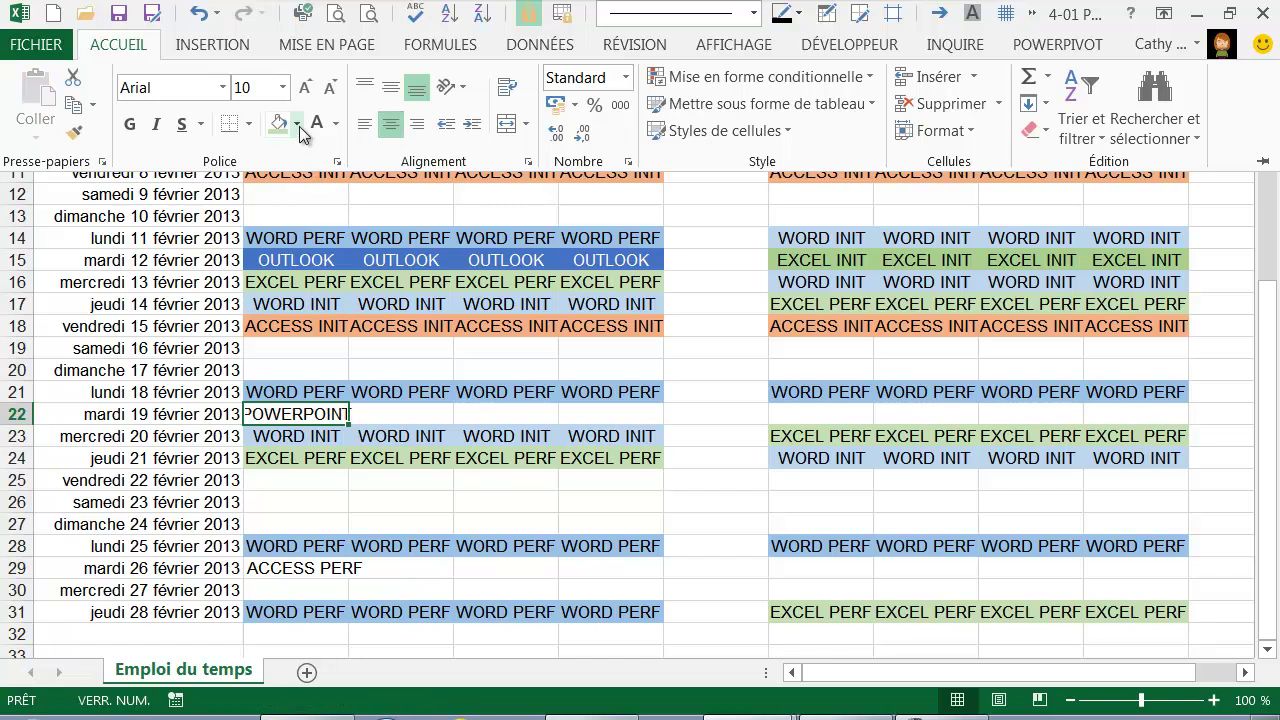
click(299, 126)
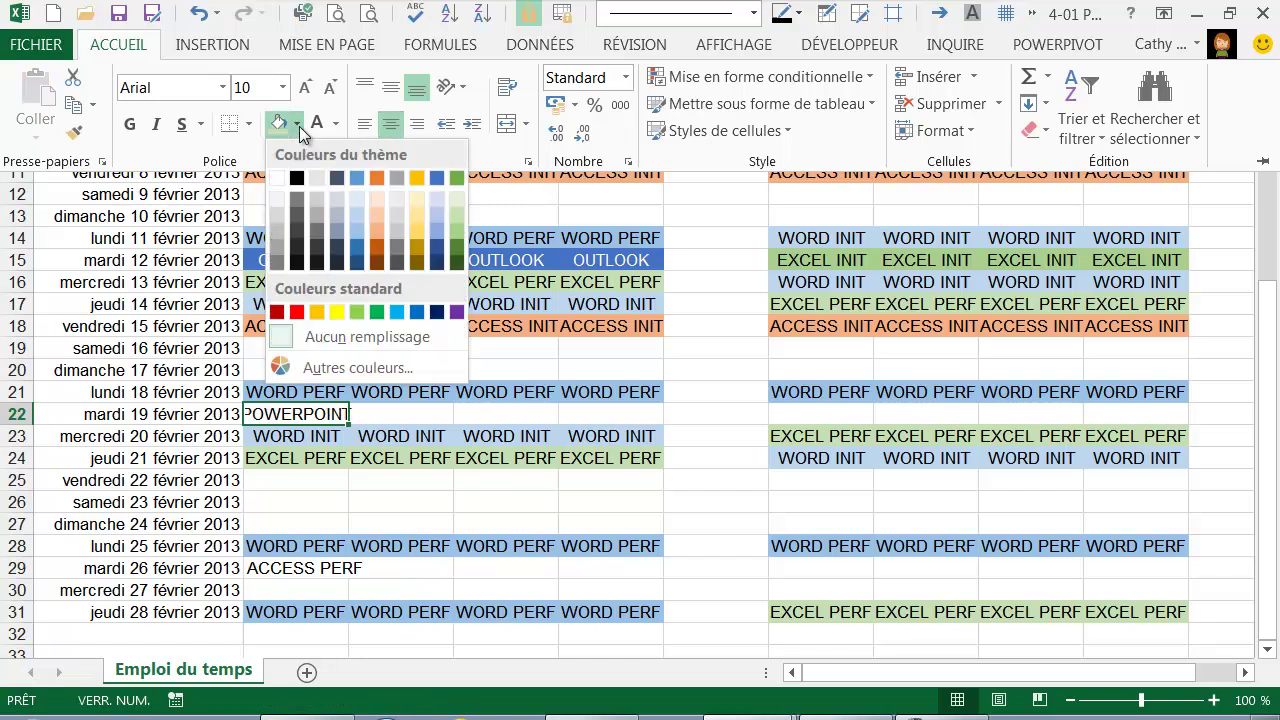
click(422, 233)
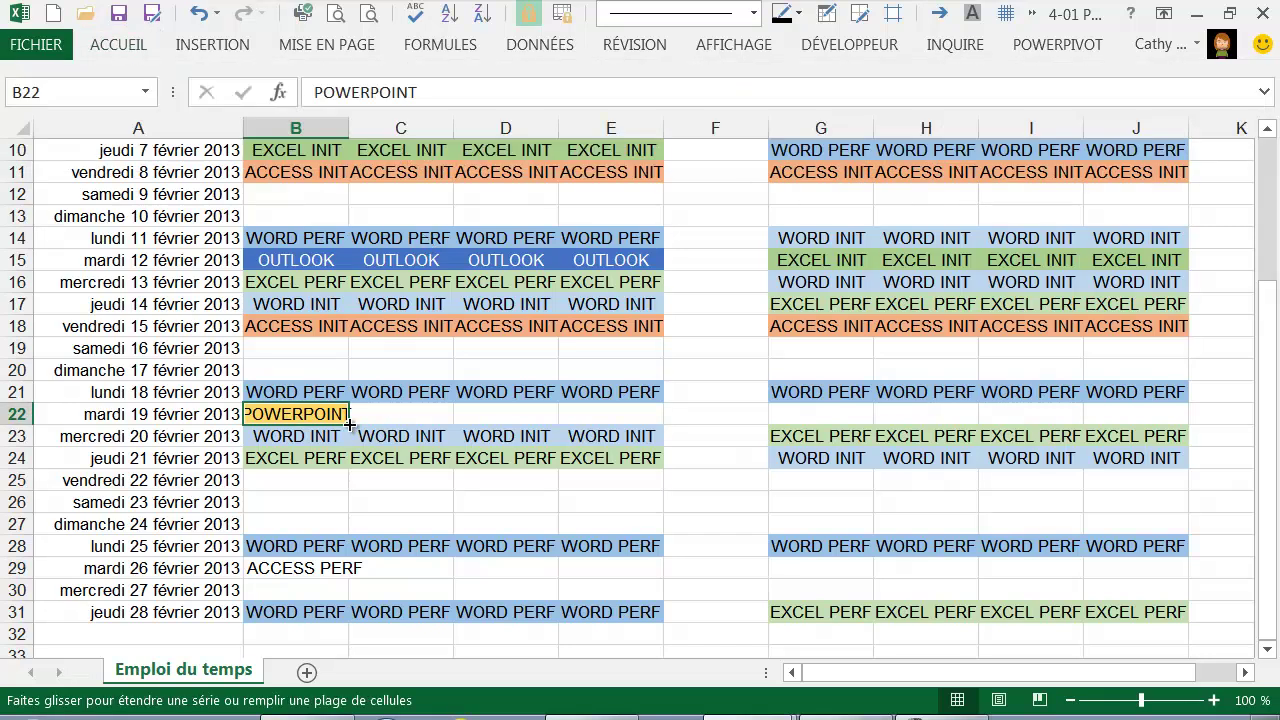
drag(350, 425, 642, 428)
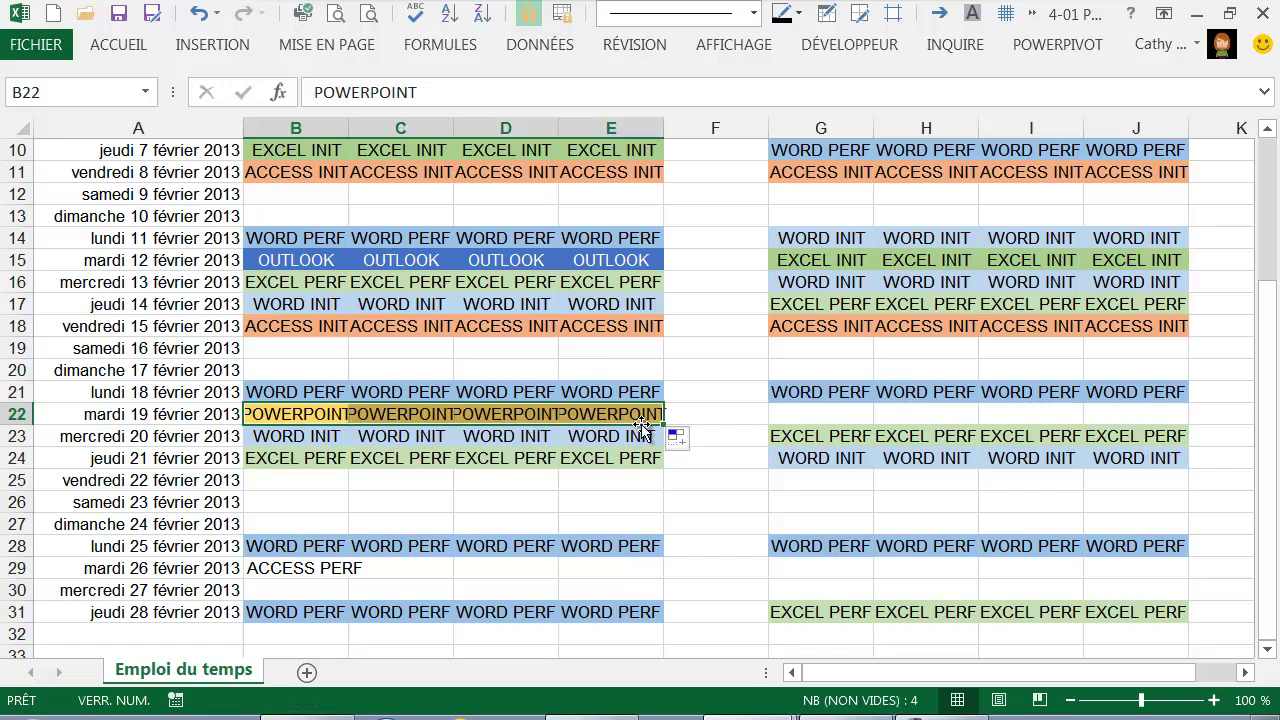
Step: Copy the POWERPOINT block B22:E22 to B25:E25, G22:J22 and G25:J25 for 19 and 22 February
key(ctrl+c)
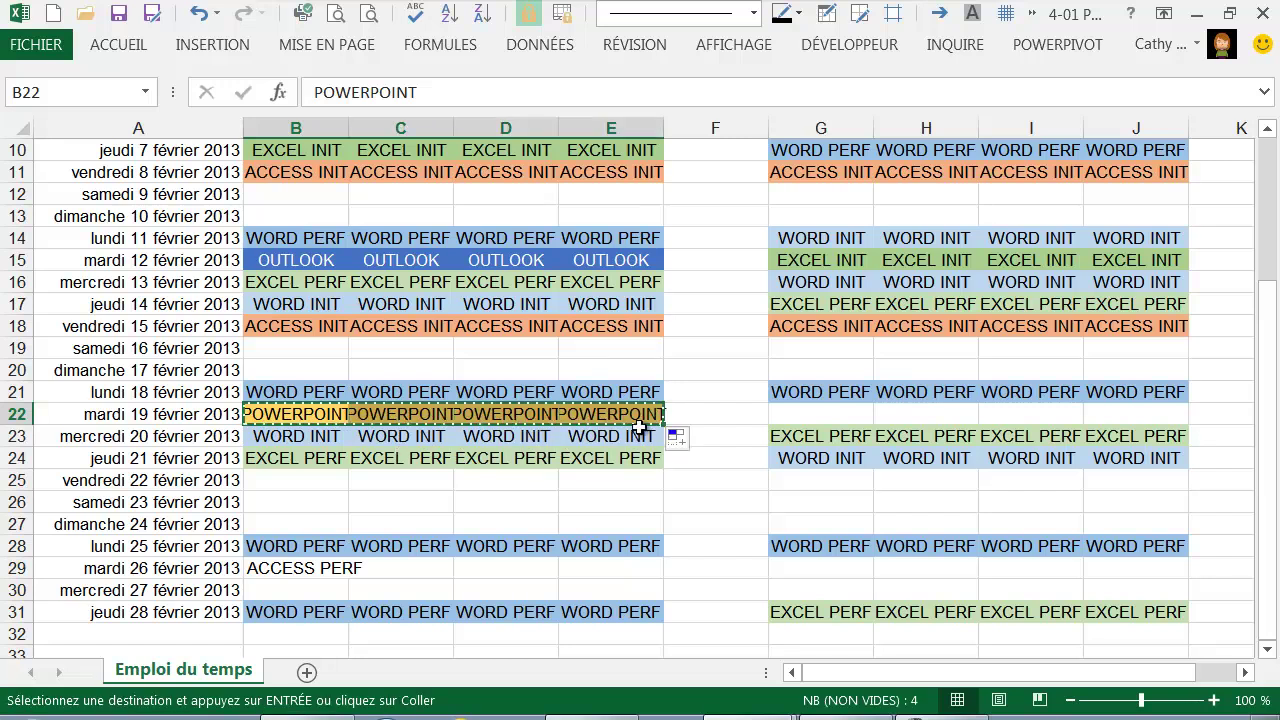
click(291, 484)
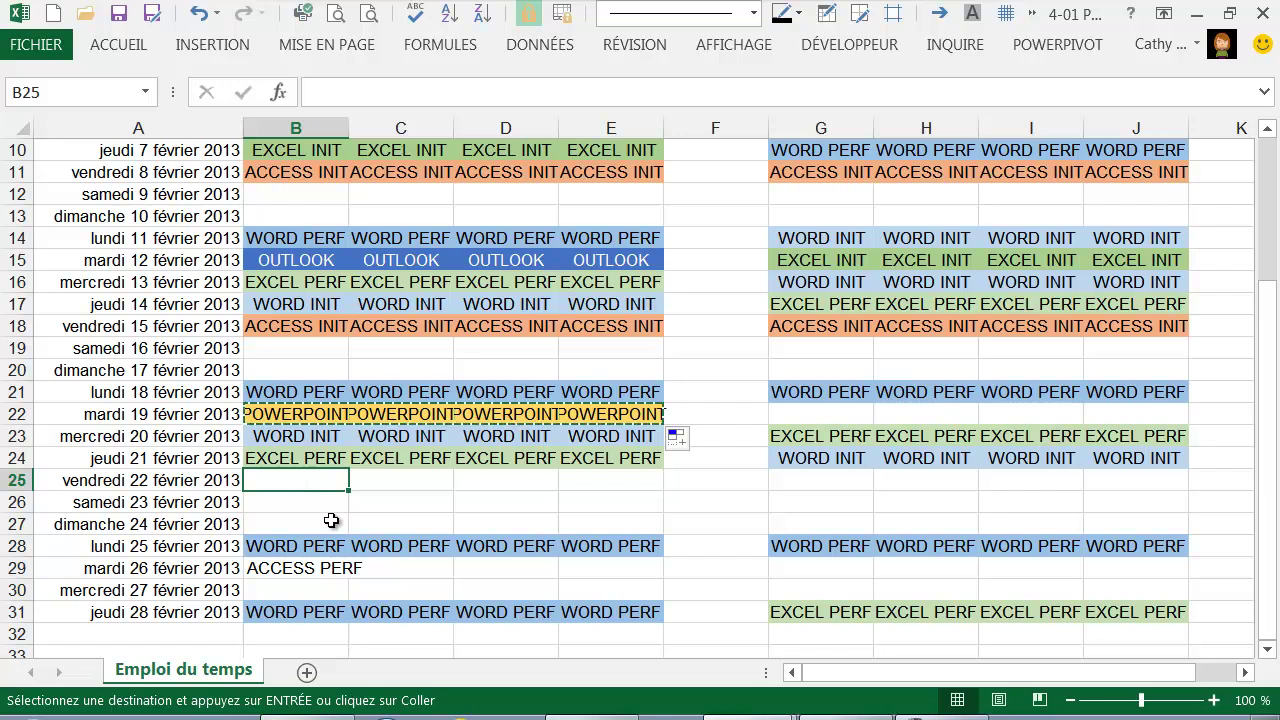
right_click(304, 487)
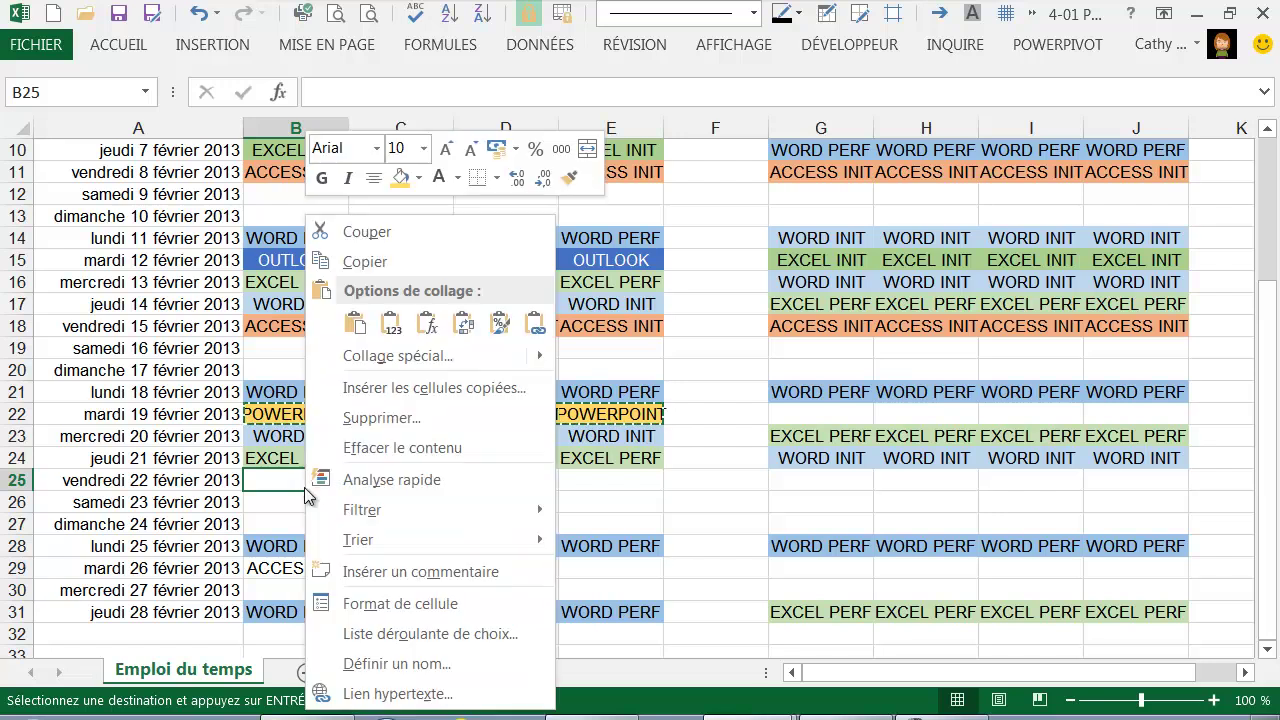
click(360, 323)
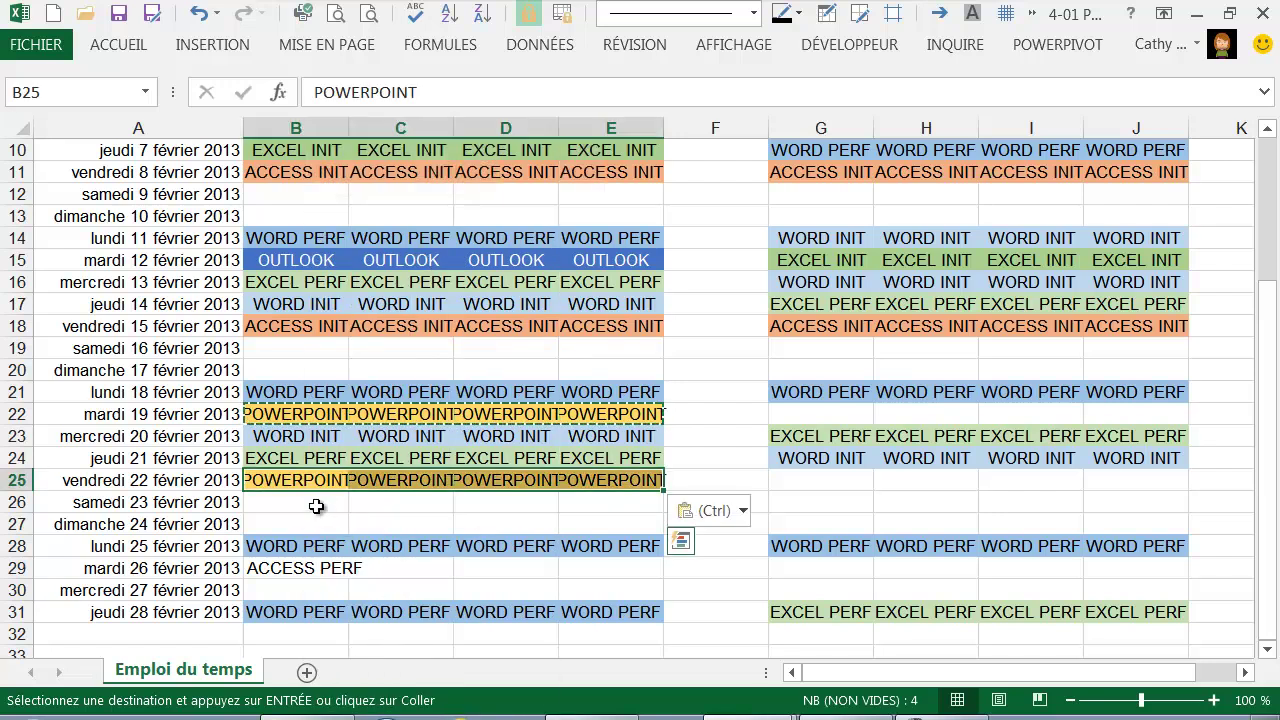
click(822, 418)
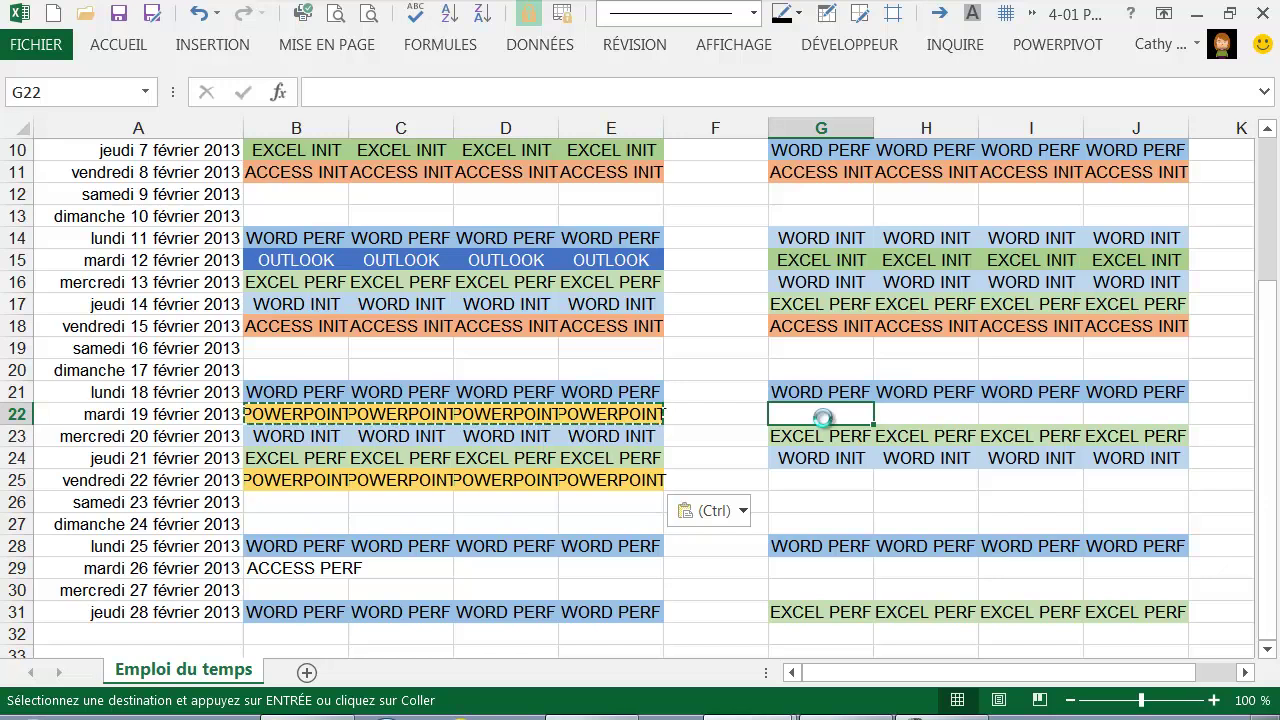
key(ctrl+v)
click(797, 481)
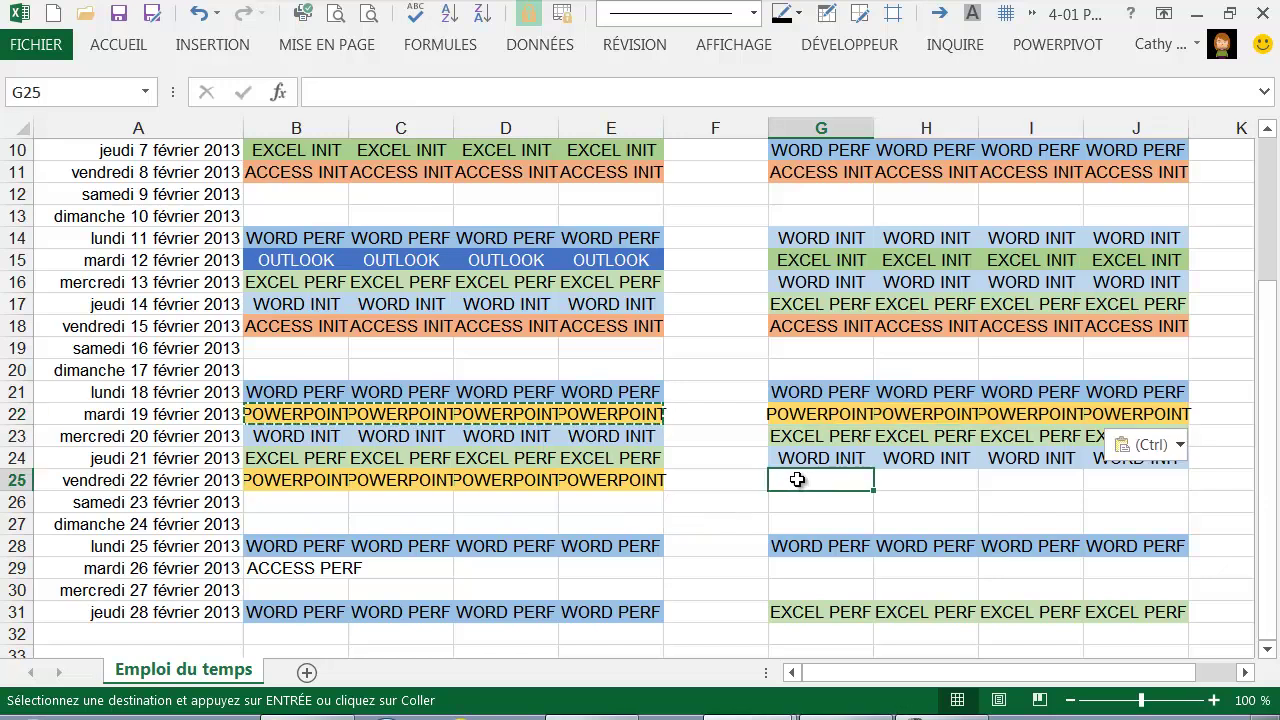
key(ctrl+v)
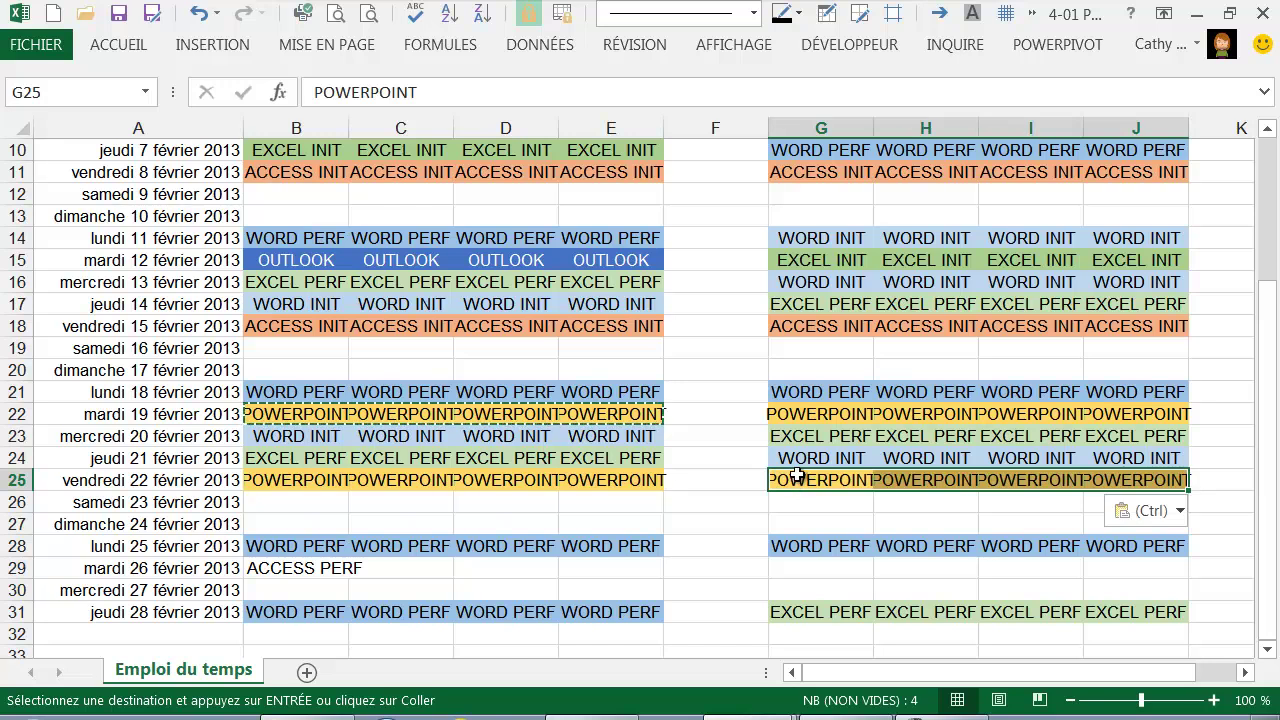
click(296, 175)
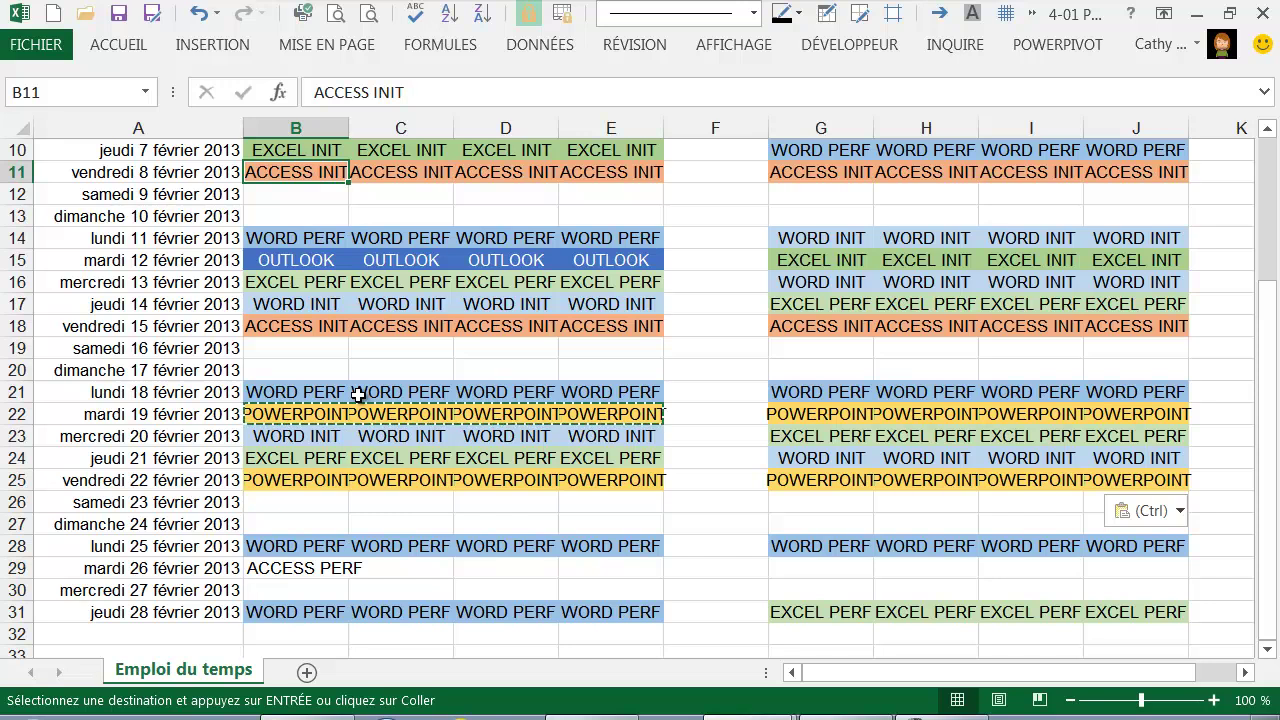
scroll(357, 400, down, 2)
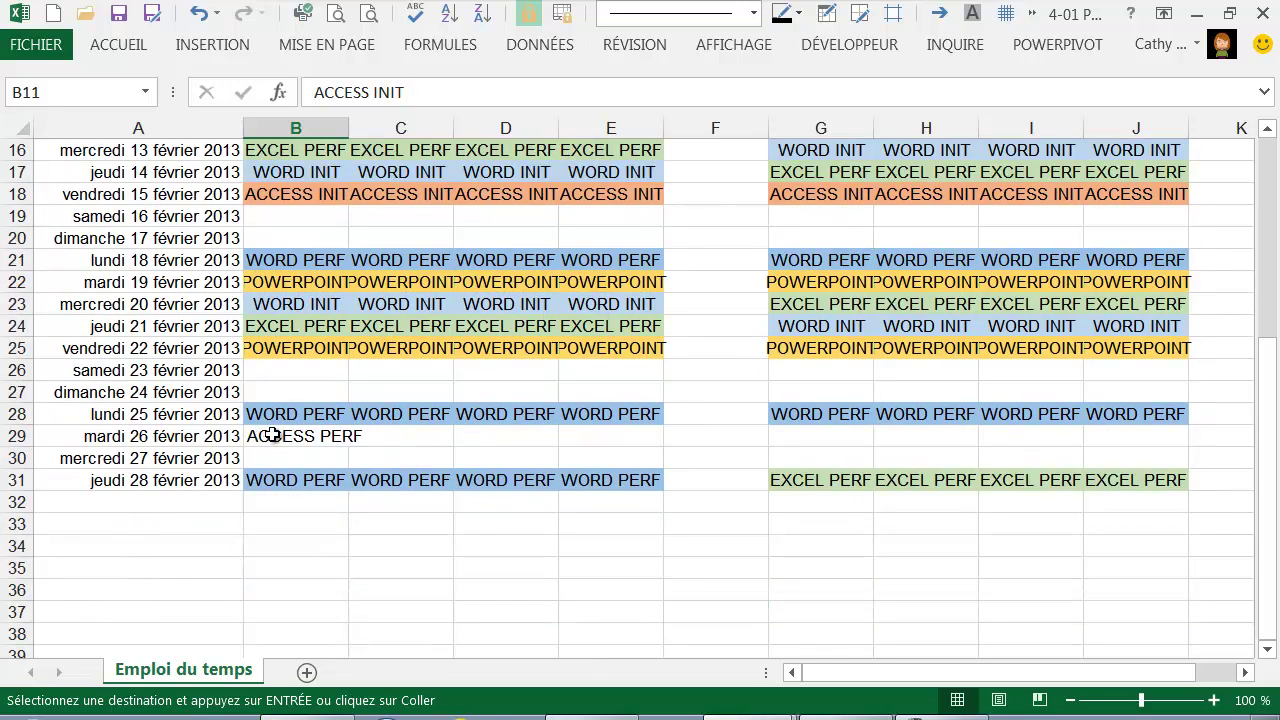
scroll(400, 488, up, 2)
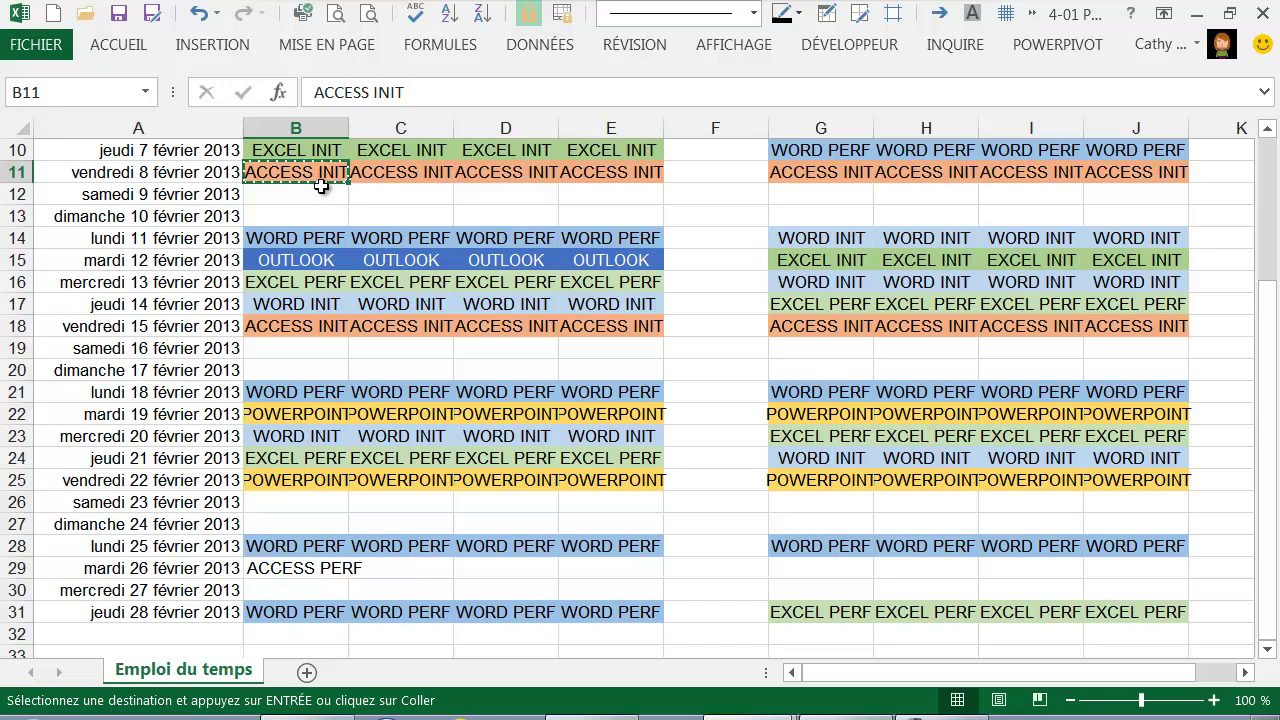
key(Escape)
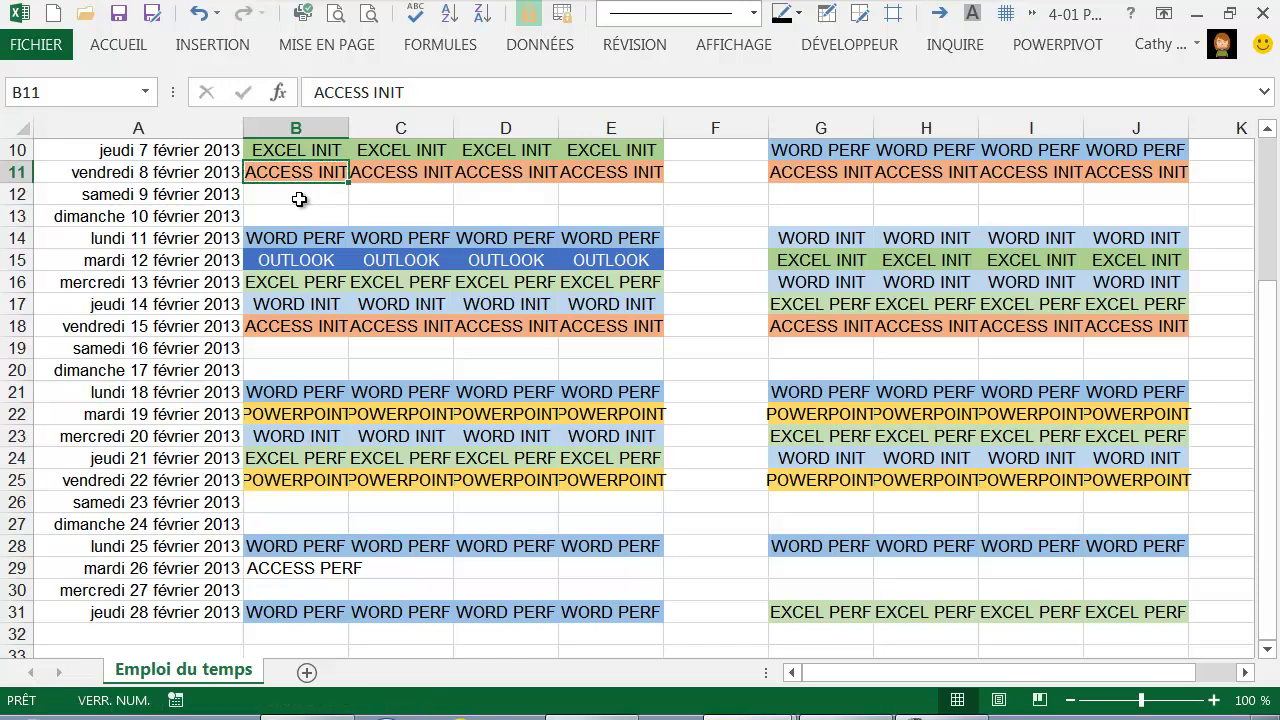
Step: Centre ACCESS PERF in B29 and give the cell the lightest orange theme fill
click(303, 569)
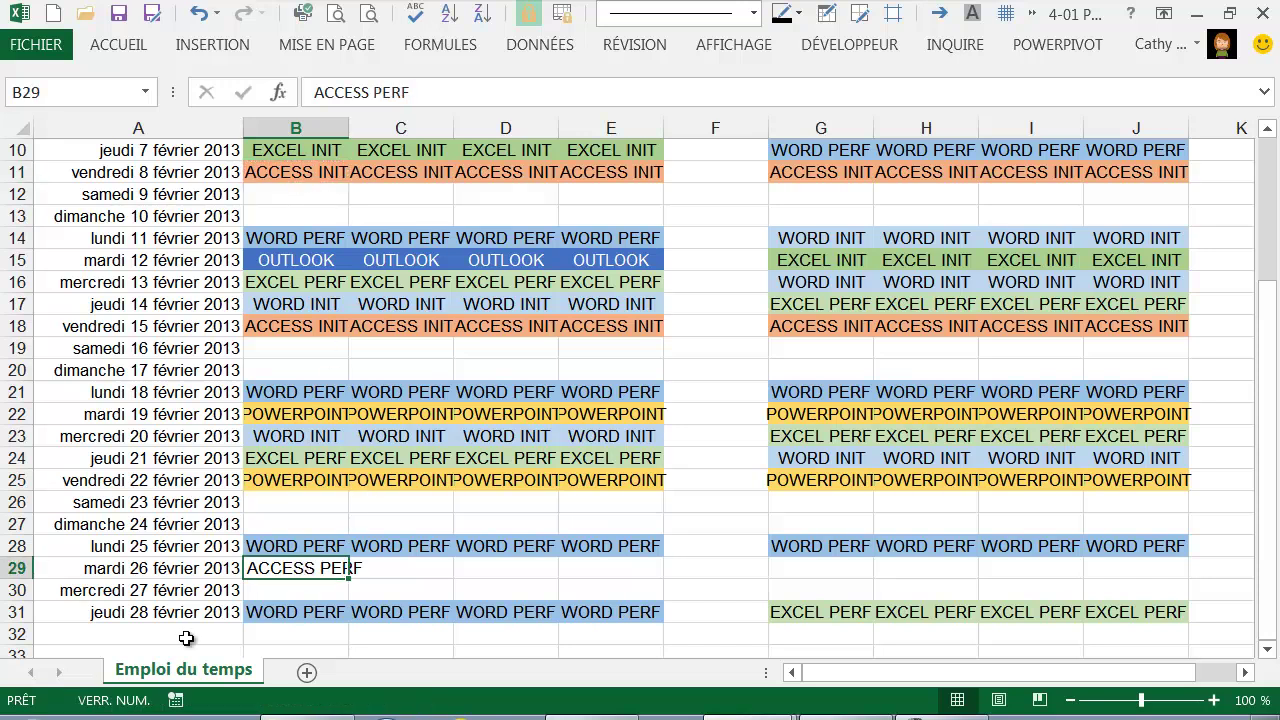
click(132, 46)
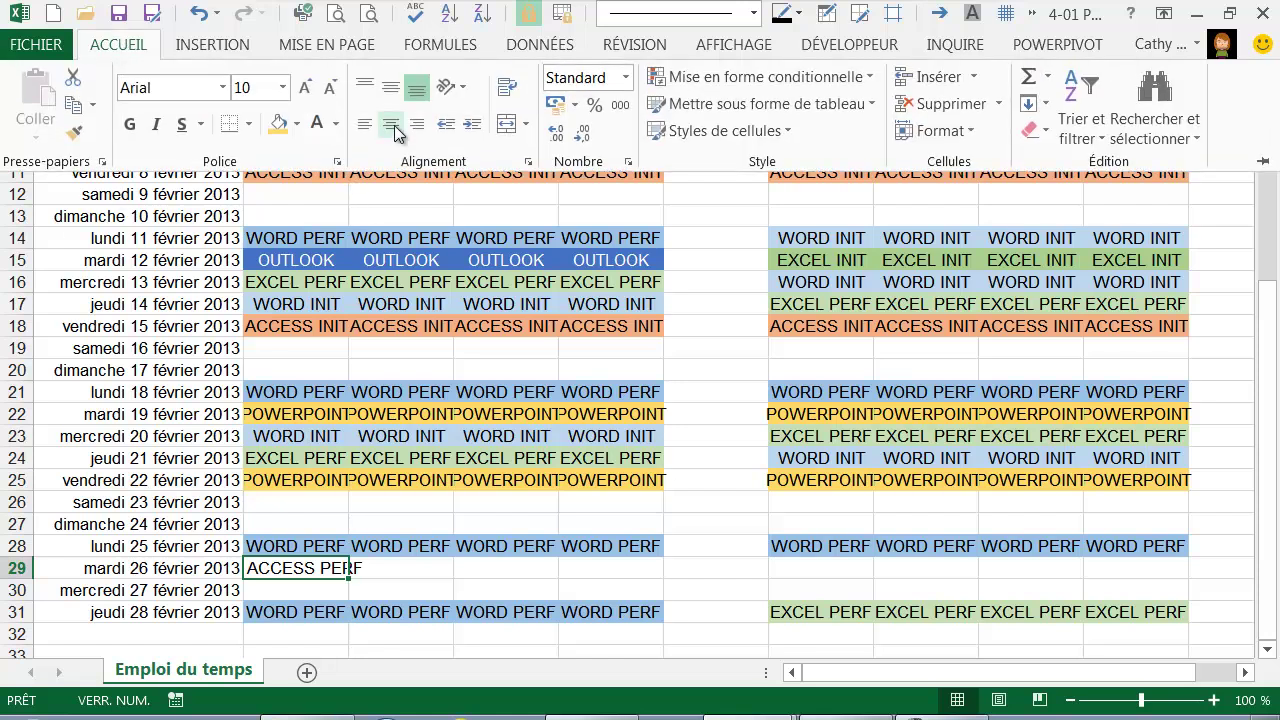
click(397, 133)
click(297, 124)
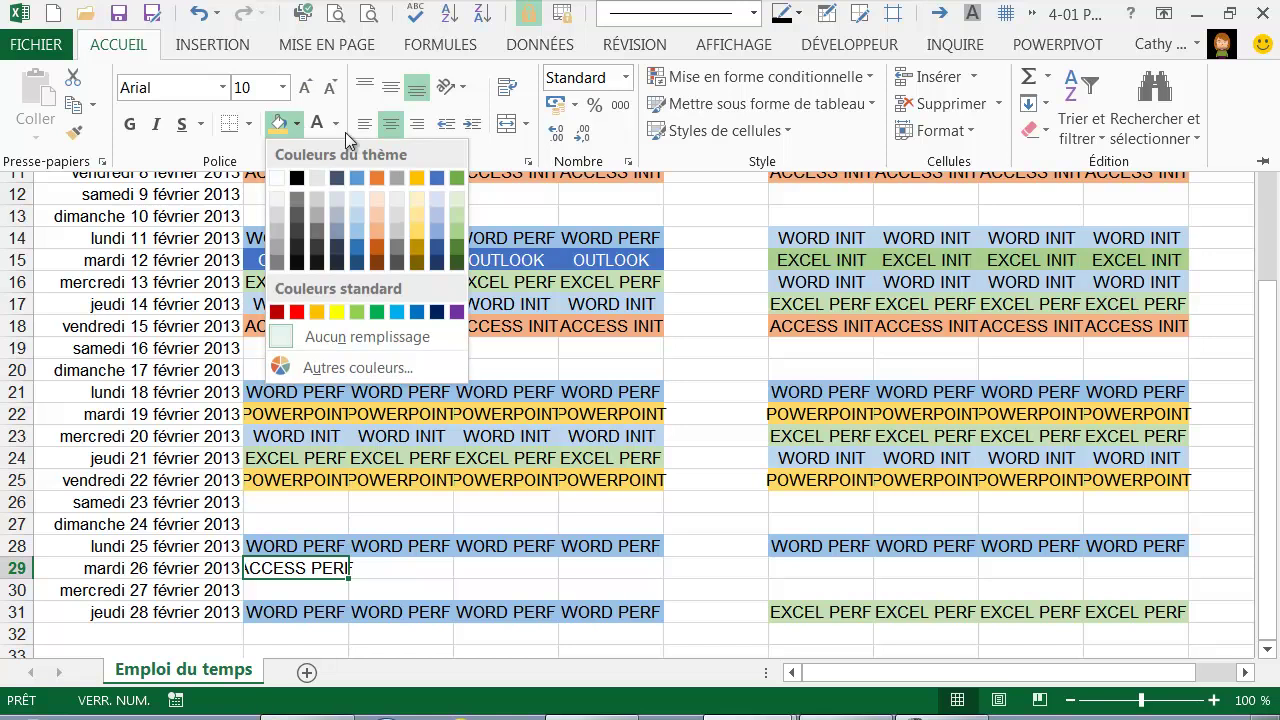
click(377, 204)
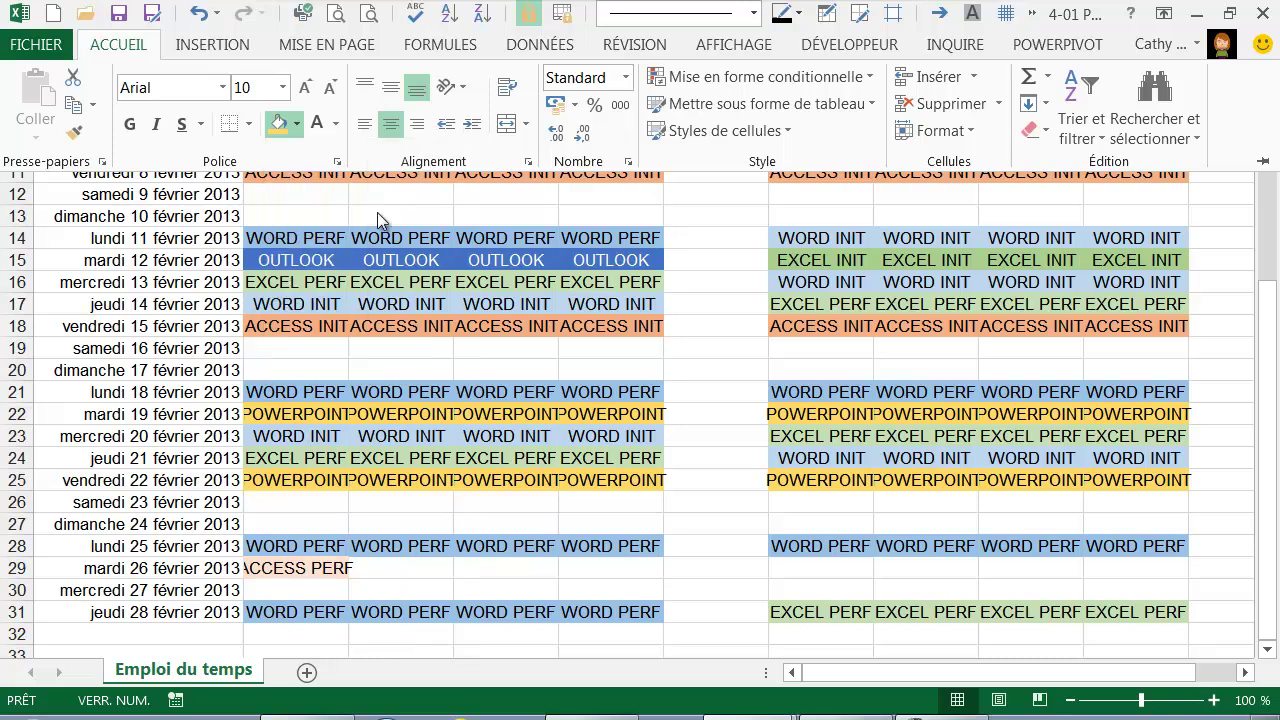
Step: Try extending ACCESS PERF from B29 across to E29 and down to row 30, and undo both fills
click(350, 585)
drag(350, 583, 660, 578)
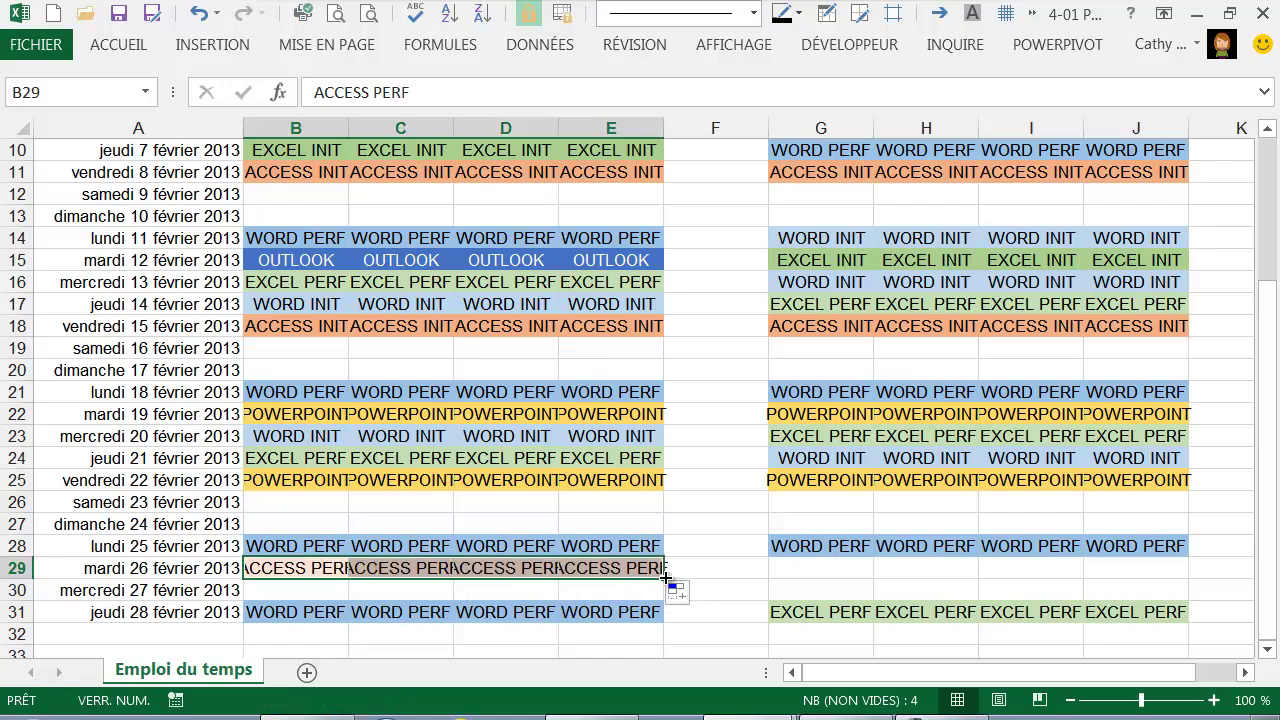
drag(666, 578, 663, 594)
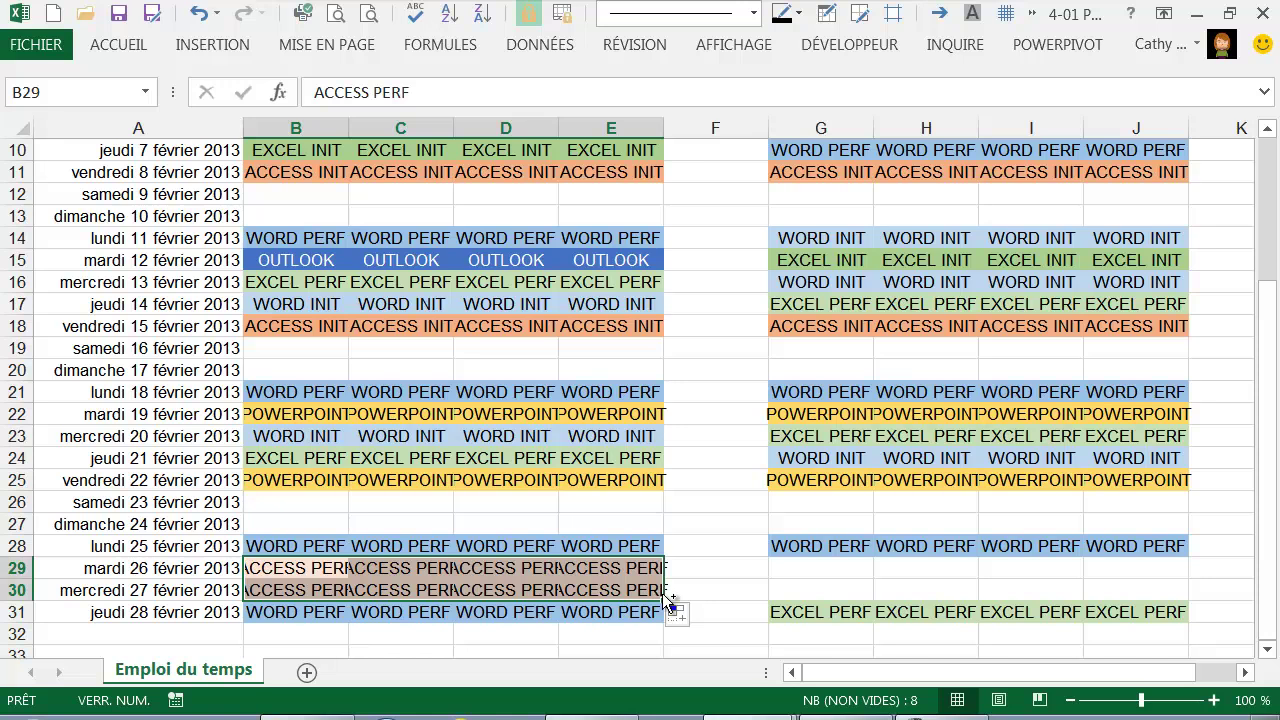
key(ctrl+z)
key(ctrl+z)
Step: Fill B29:E30 with ACCESS PERF from B29 and copy the block to G29:J30 for the afternoons of 26 and 27 February
drag(352, 579, 636, 584)
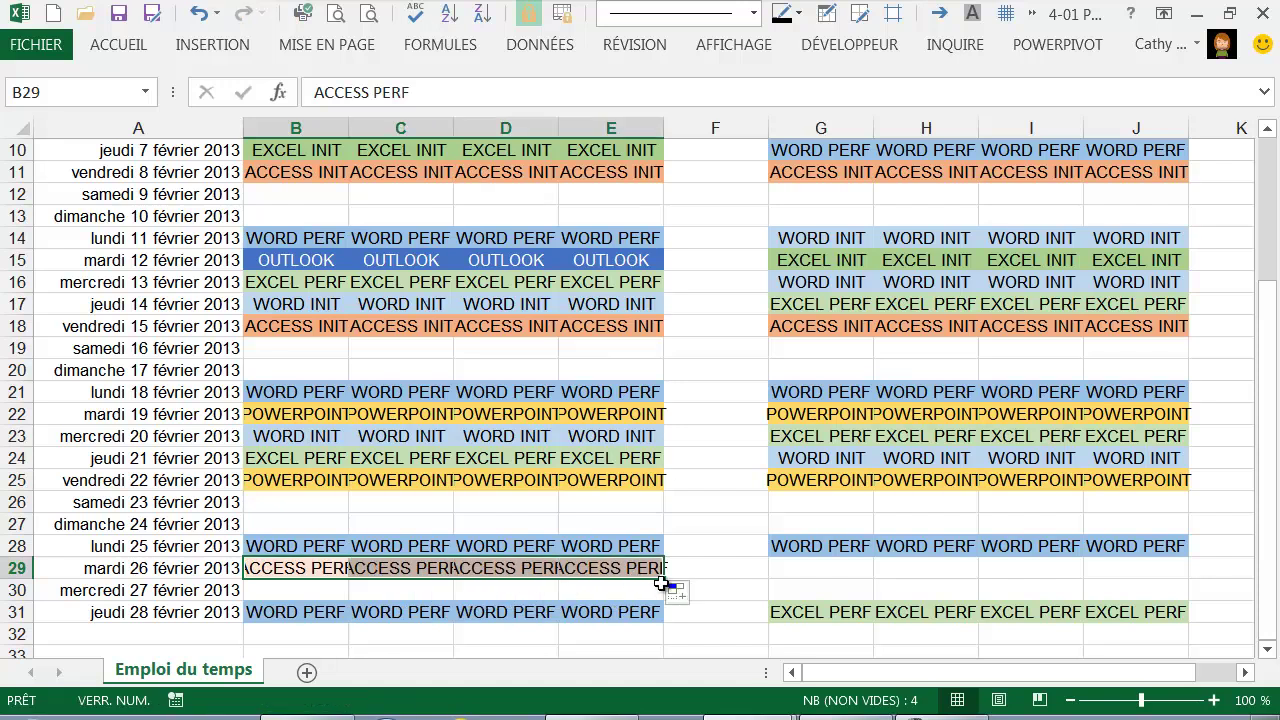
drag(667, 579, 661, 594)
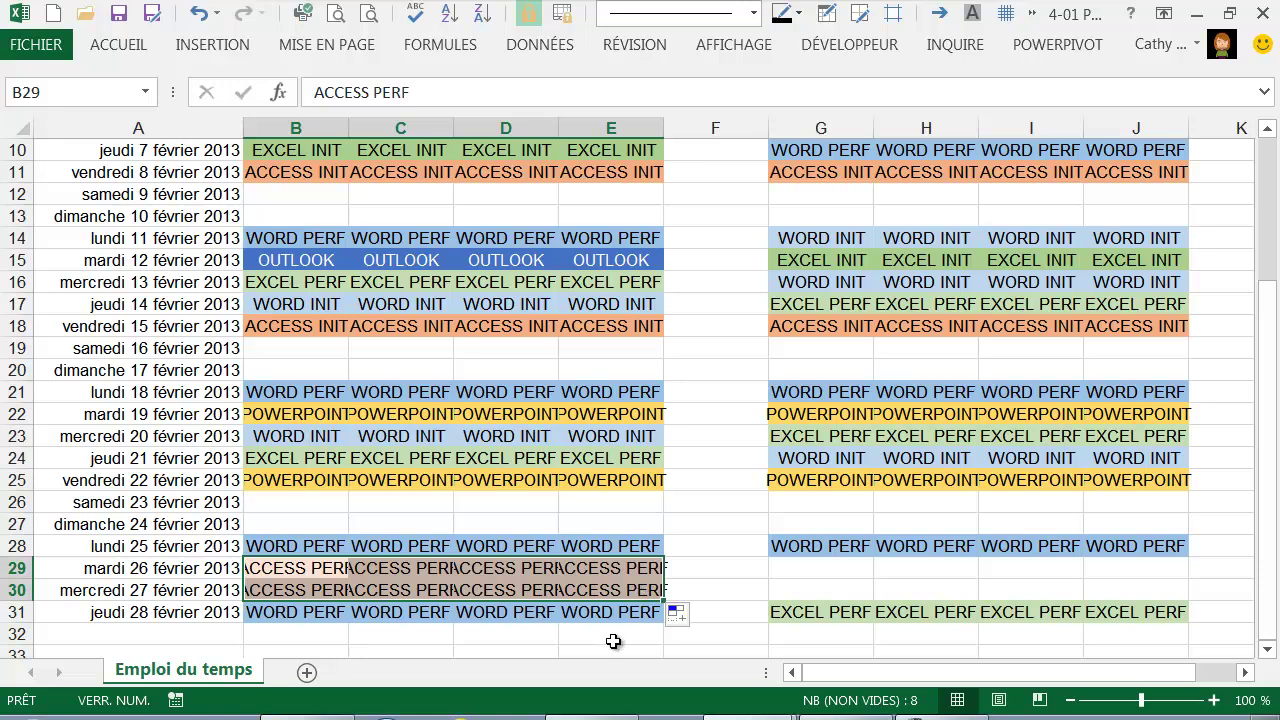
key(ctrl+c)
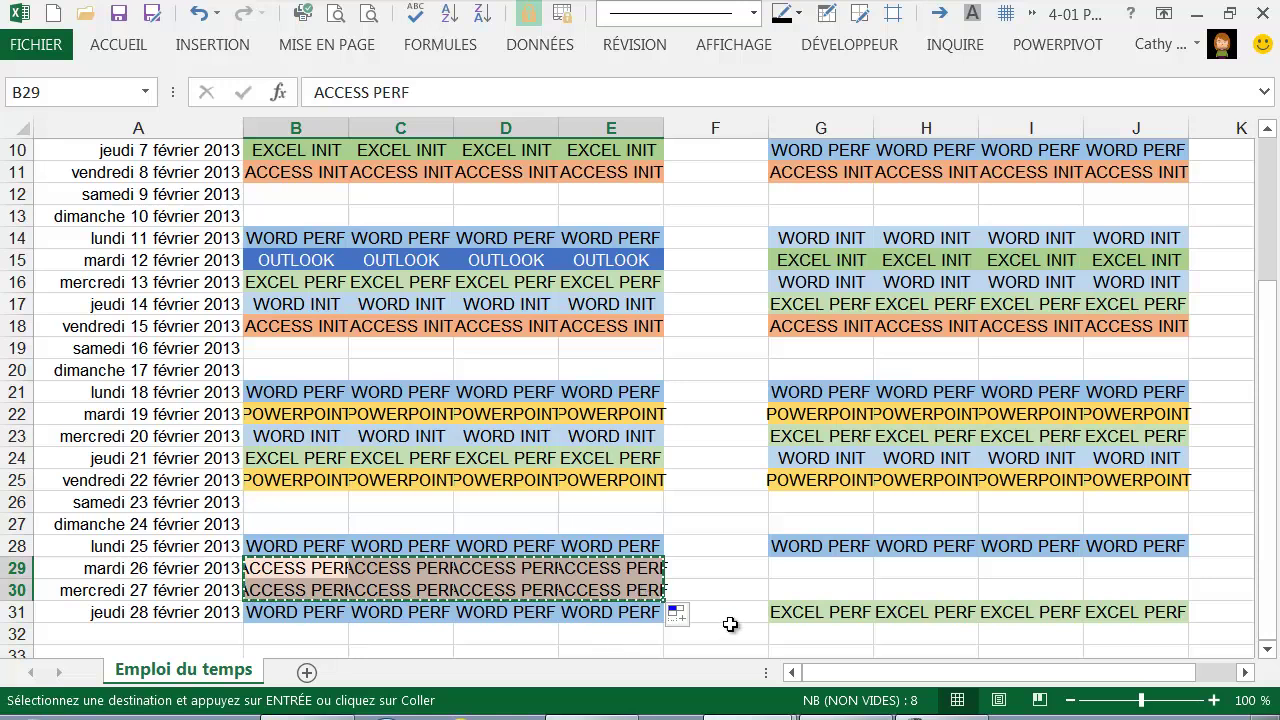
click(792, 573)
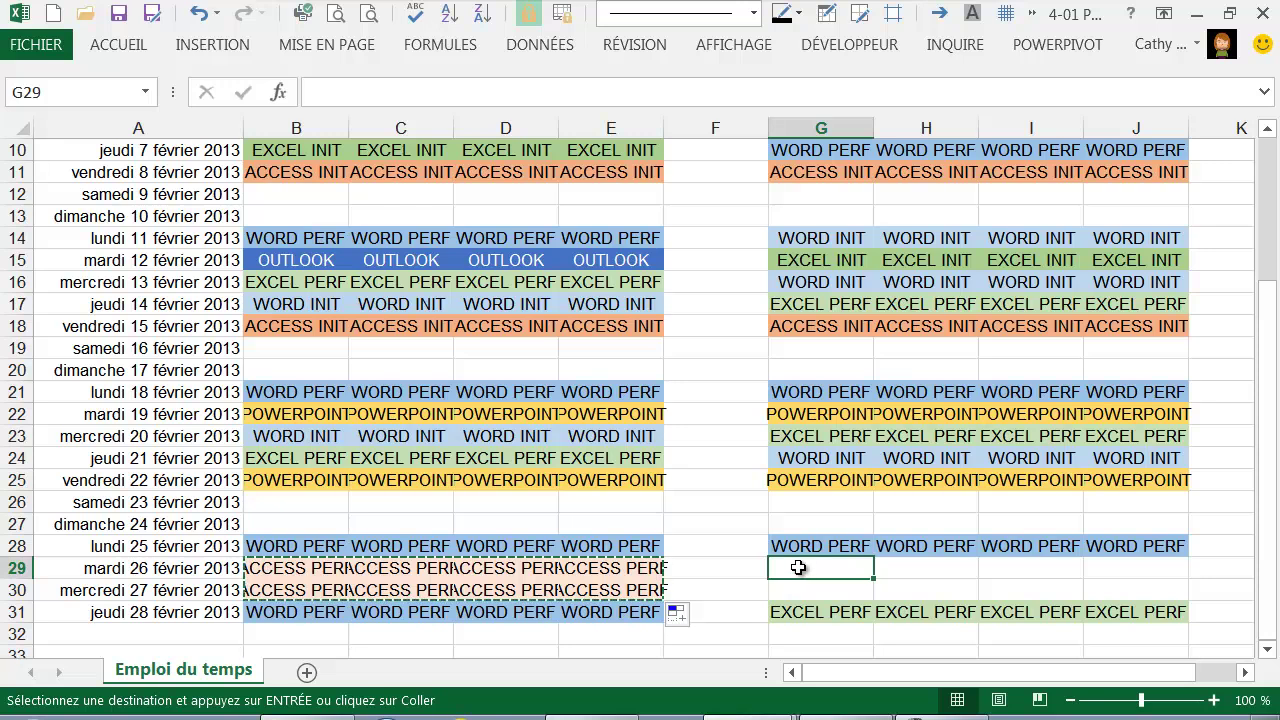
key(ctrl+v)
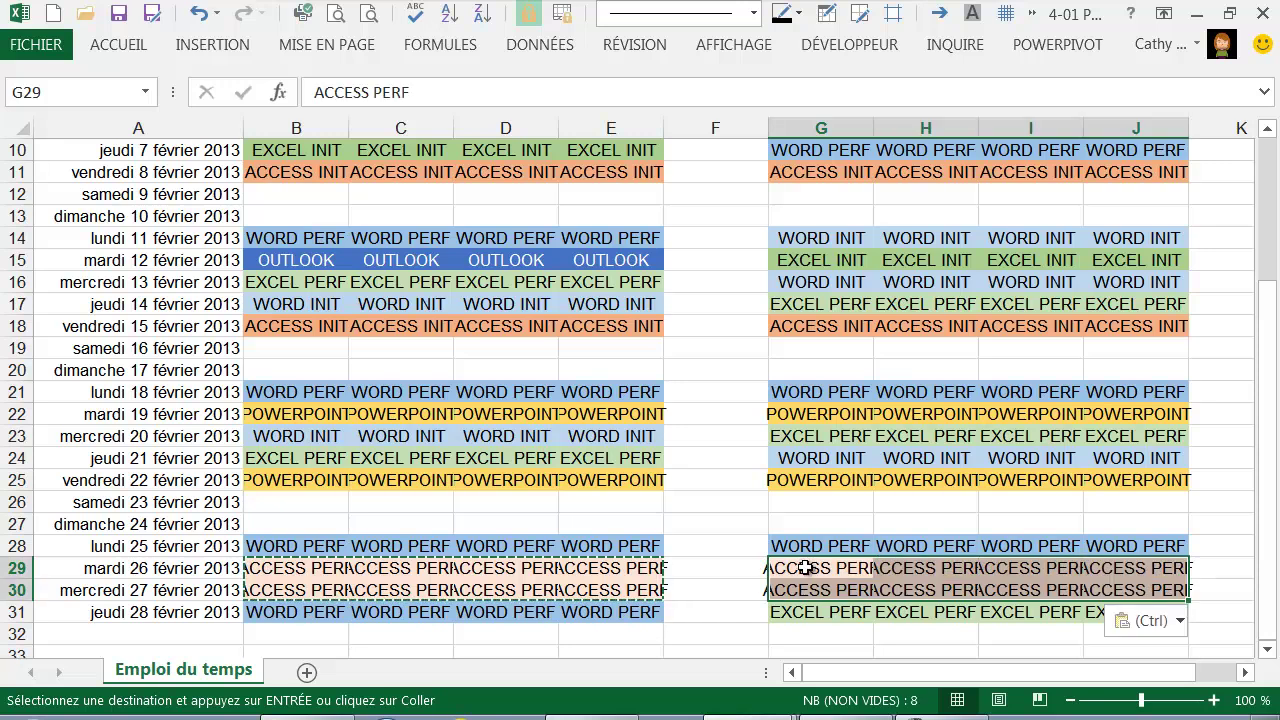
scroll(806, 567, up, 3)
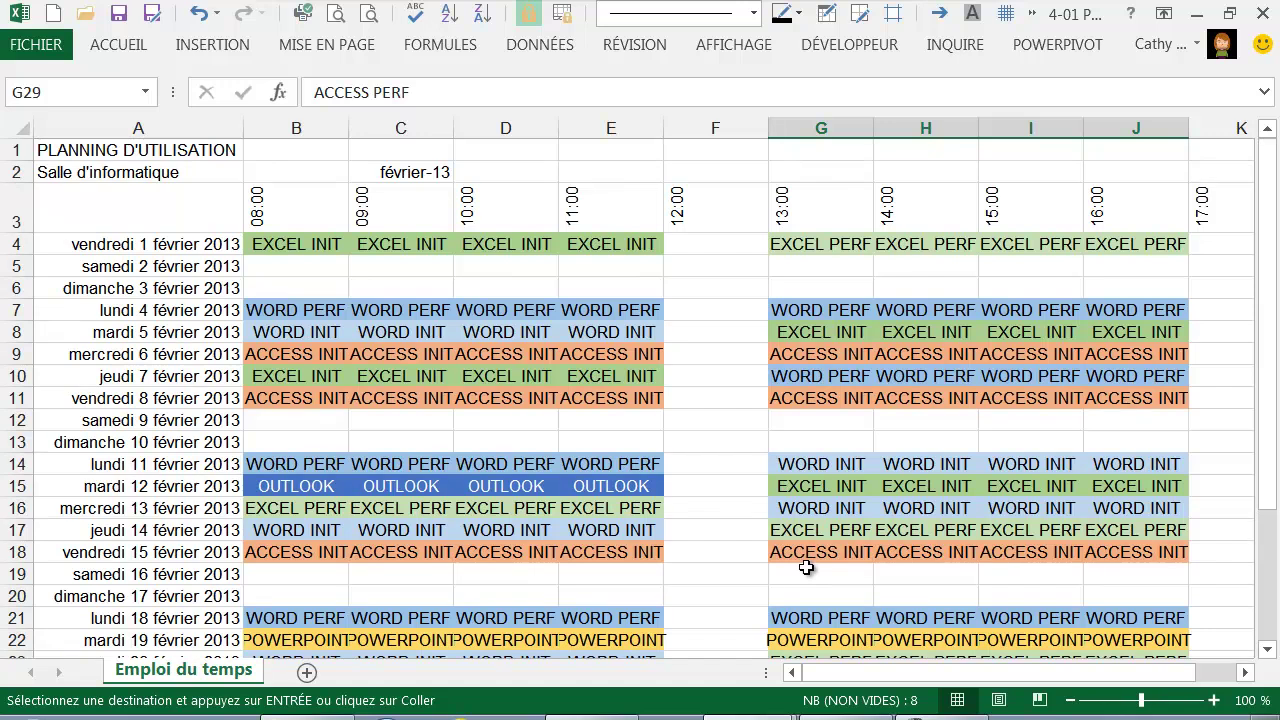
scroll(806, 567, down, 4)
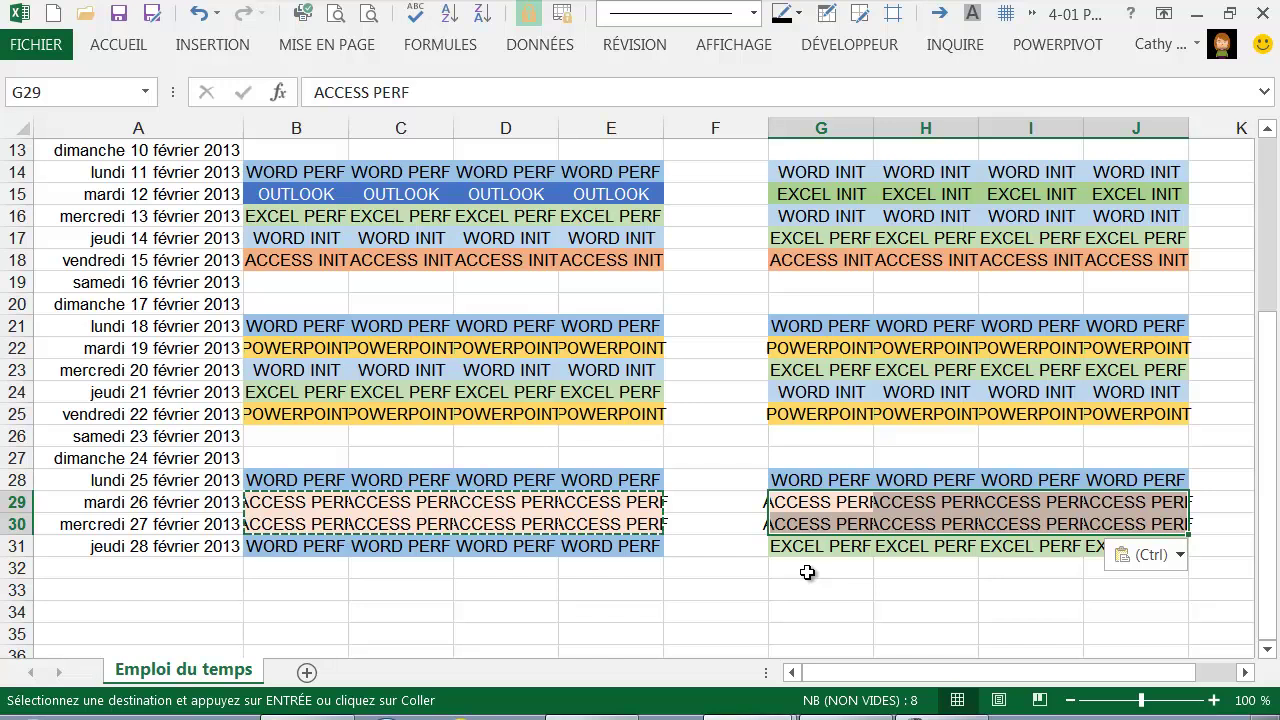
scroll(806, 572, up, 3)
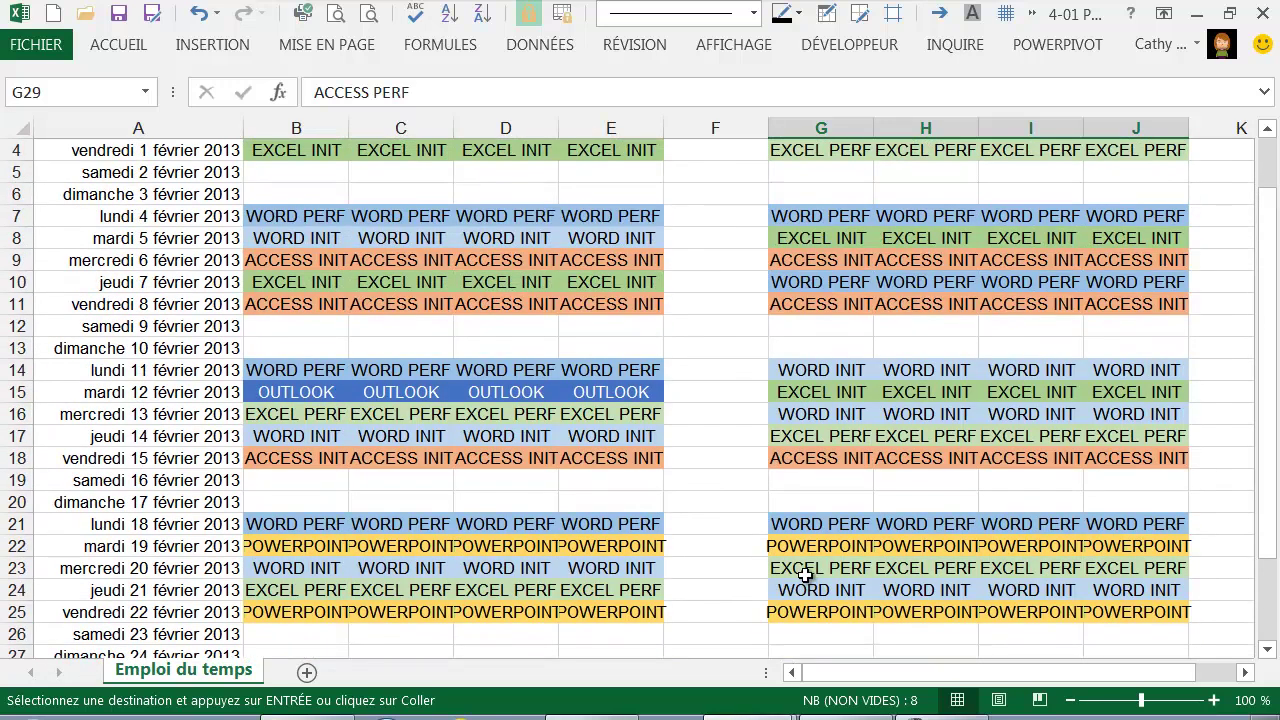
Step: Select the schedule grid B4:J31 and set a fine dotted line for its interior borders
scroll(806, 572, up, 1)
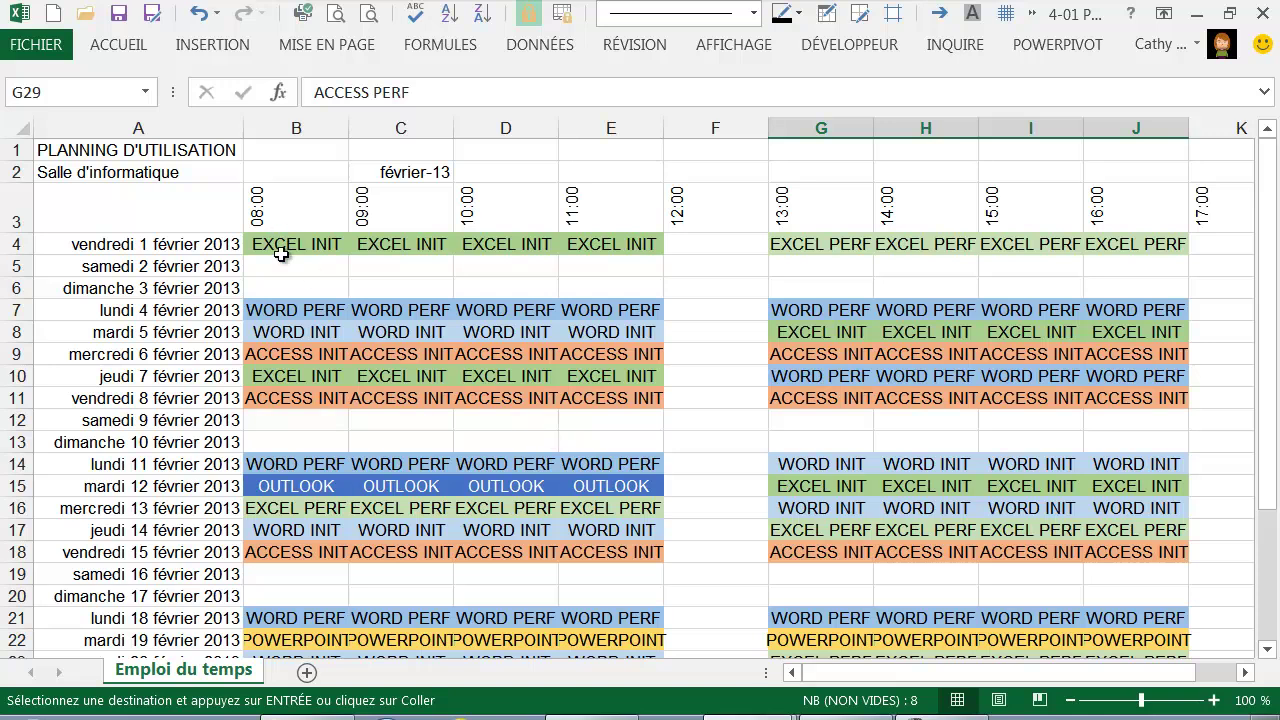
drag(274, 244, 1158, 630)
scroll(777, 477, down, 2)
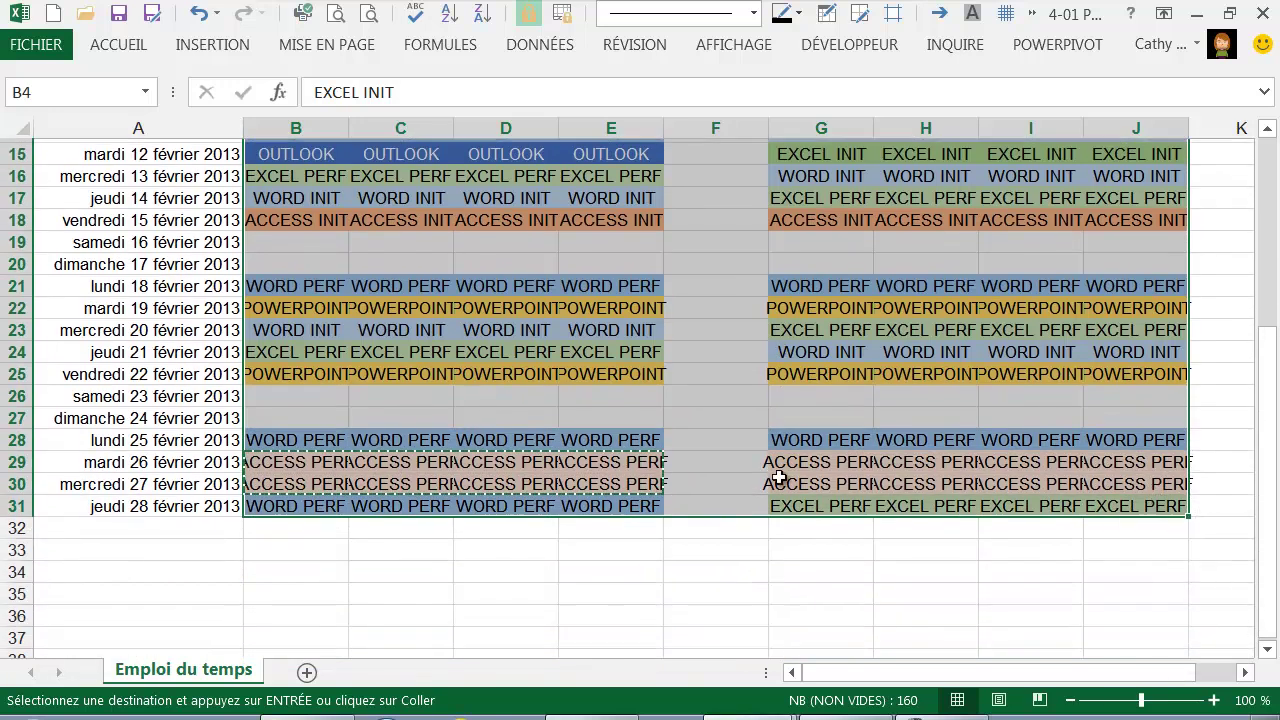
scroll(777, 477, up, 2)
scroll(777, 477, up, 1)
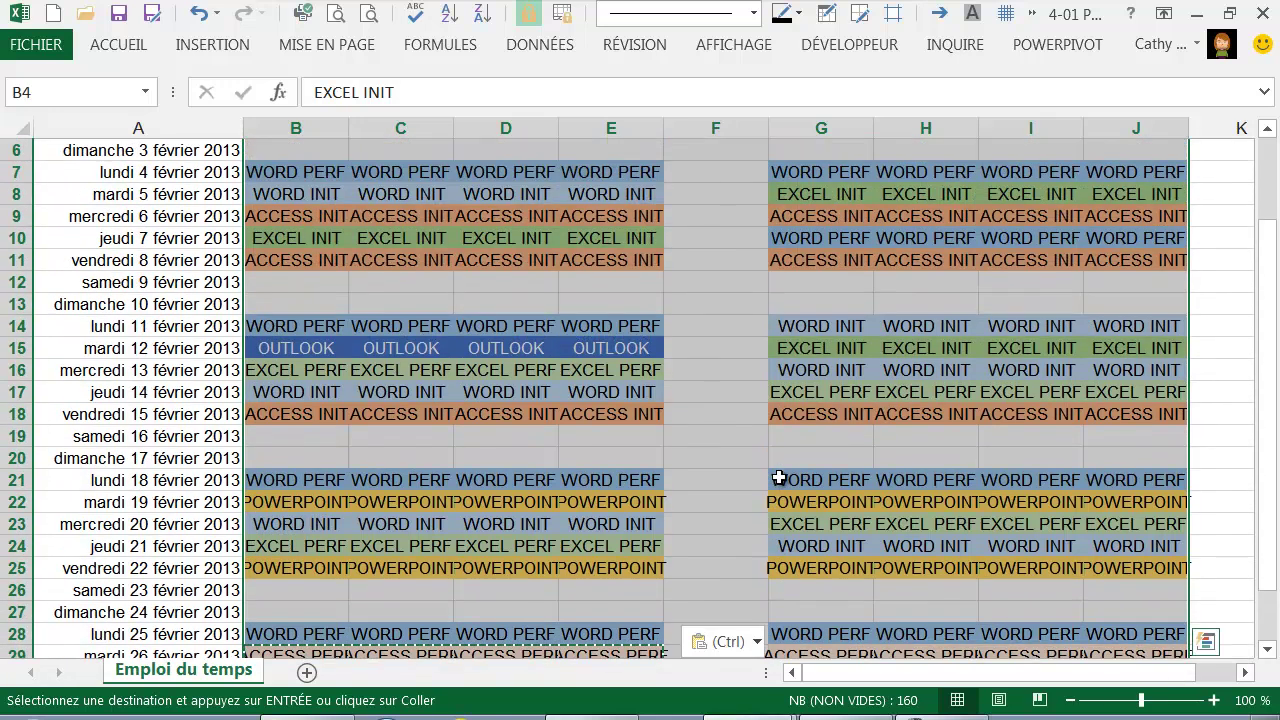
scroll(779, 478, up, 1)
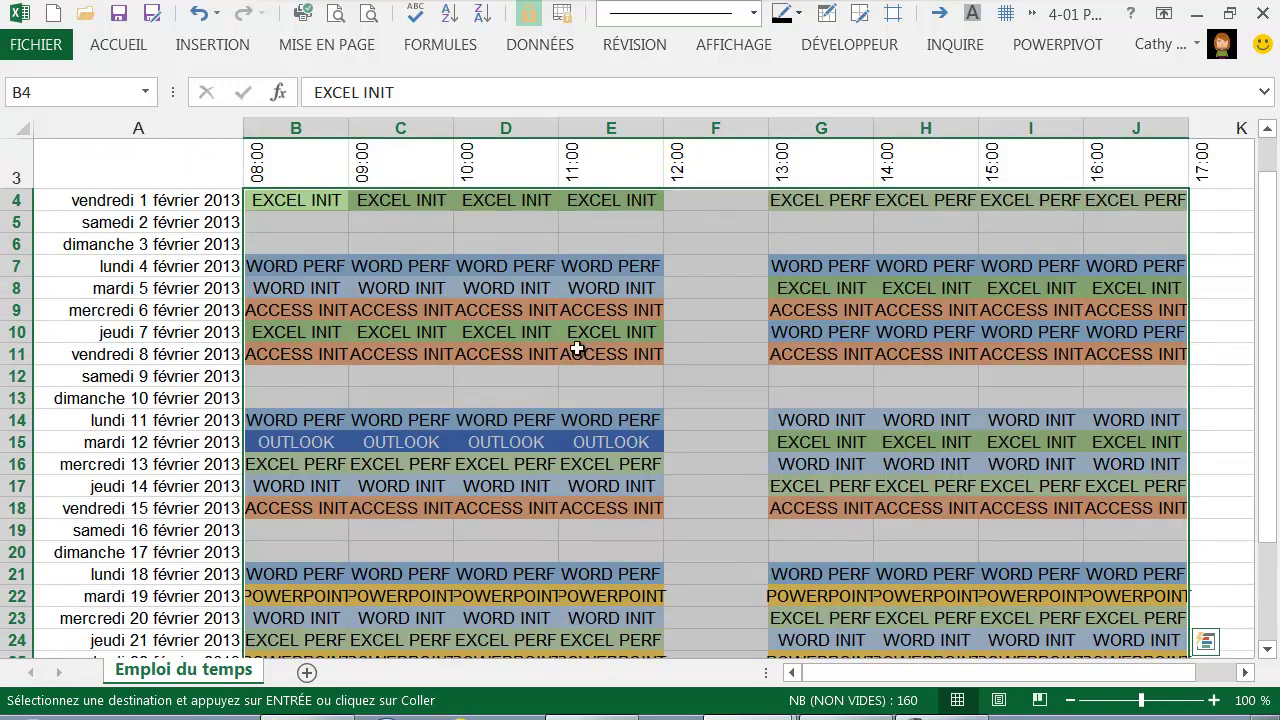
right_click(570, 334)
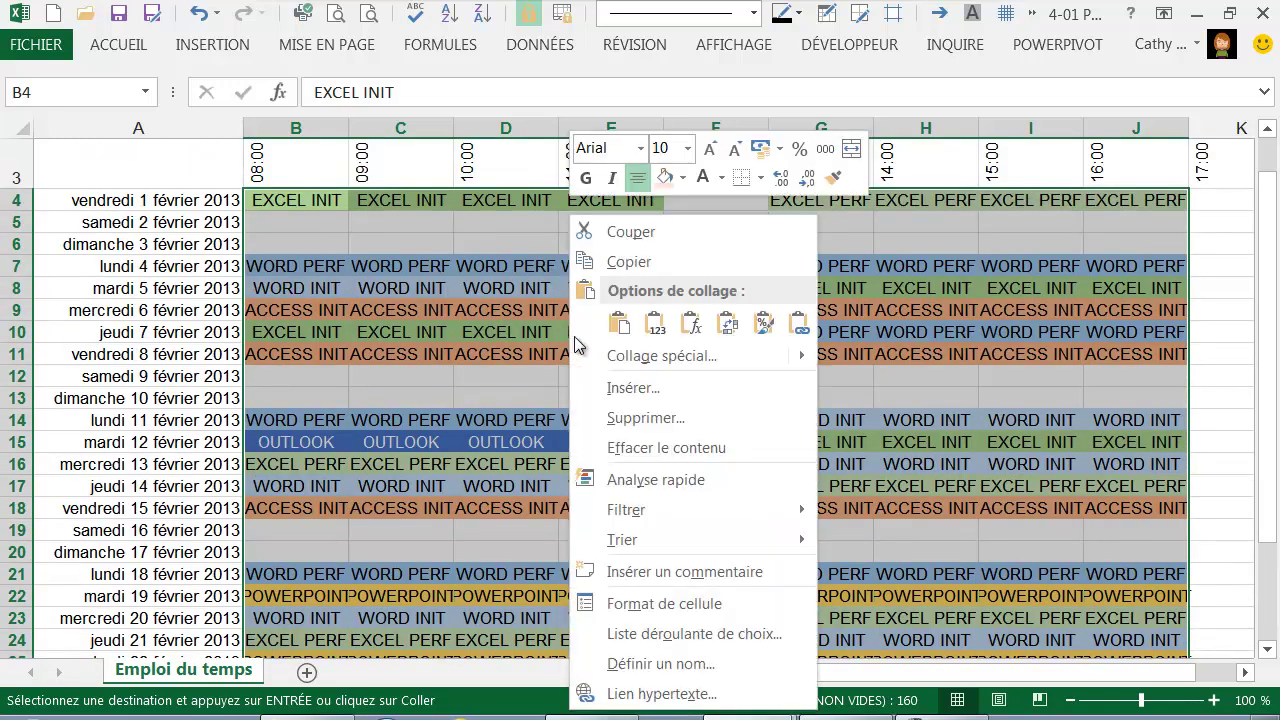
click(644, 604)
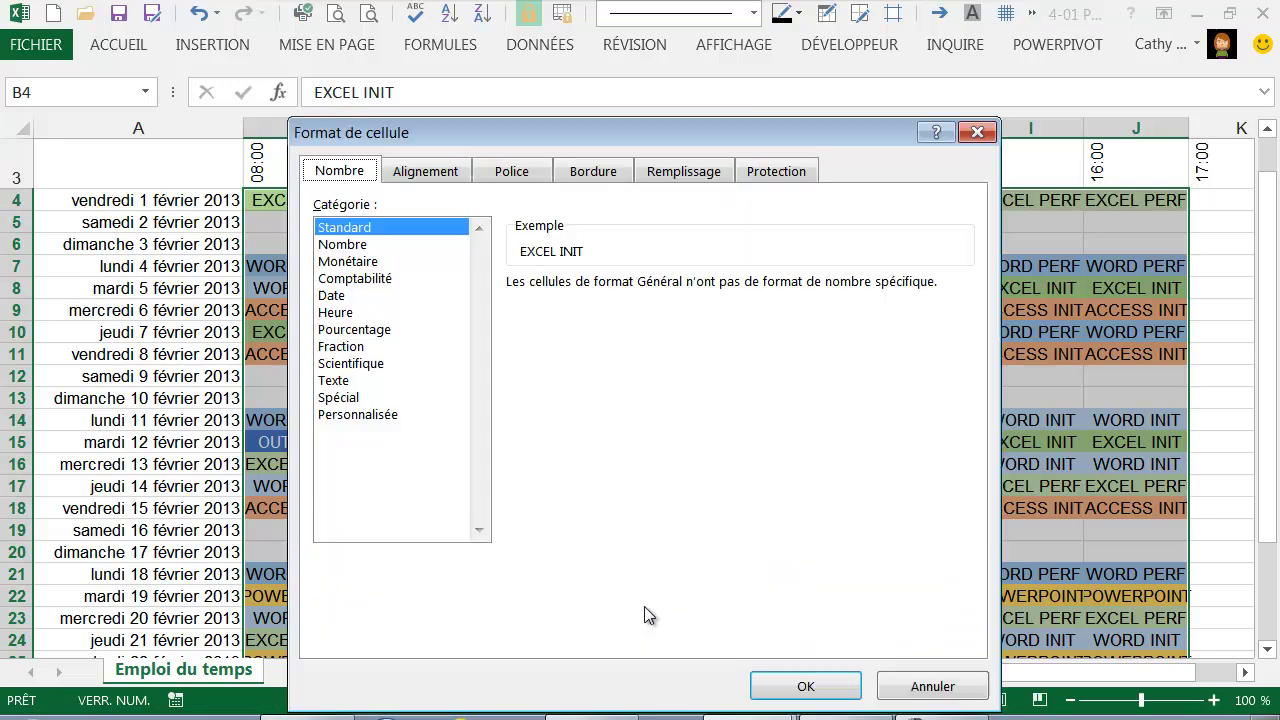
click(598, 170)
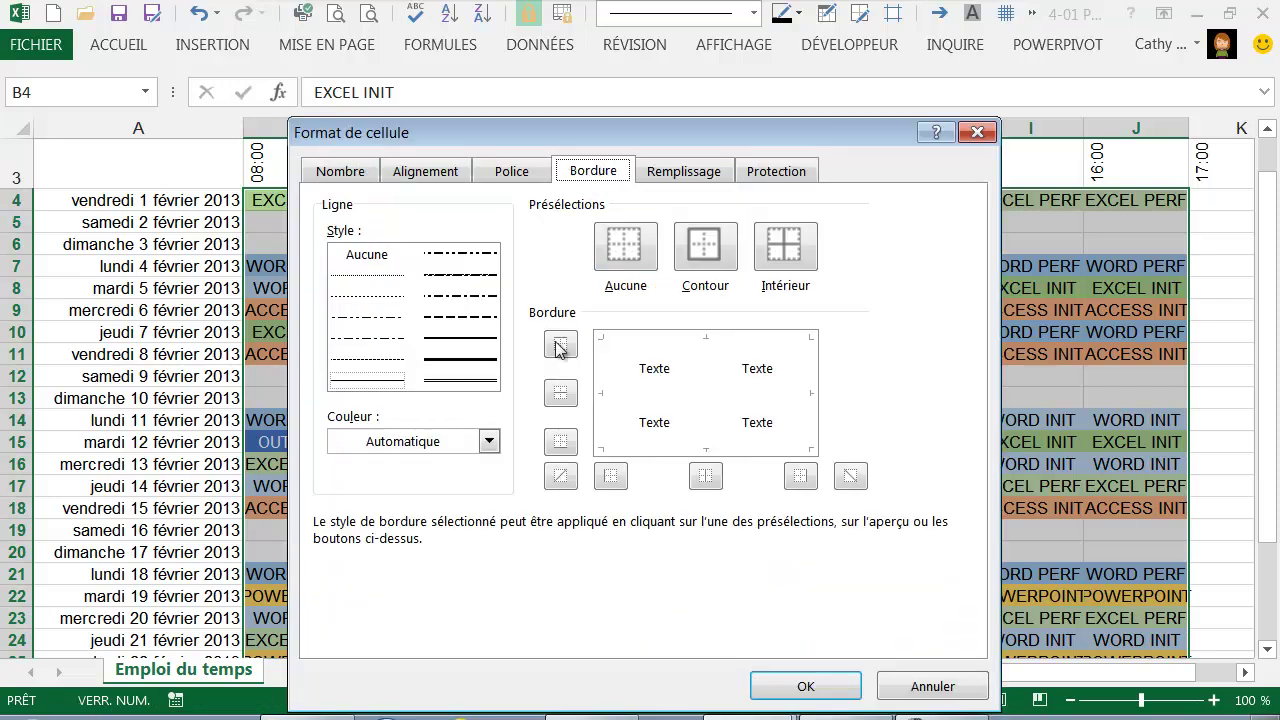
drag(502, 140, 609, 105)
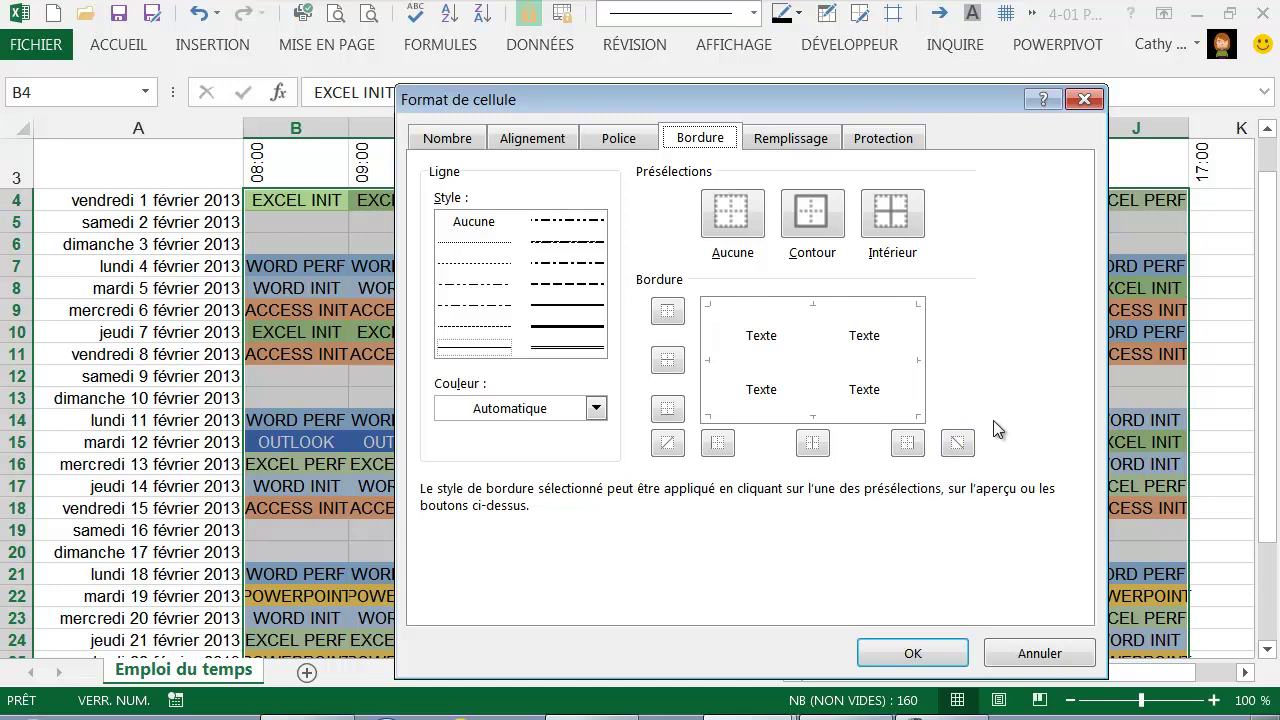
click(475, 245)
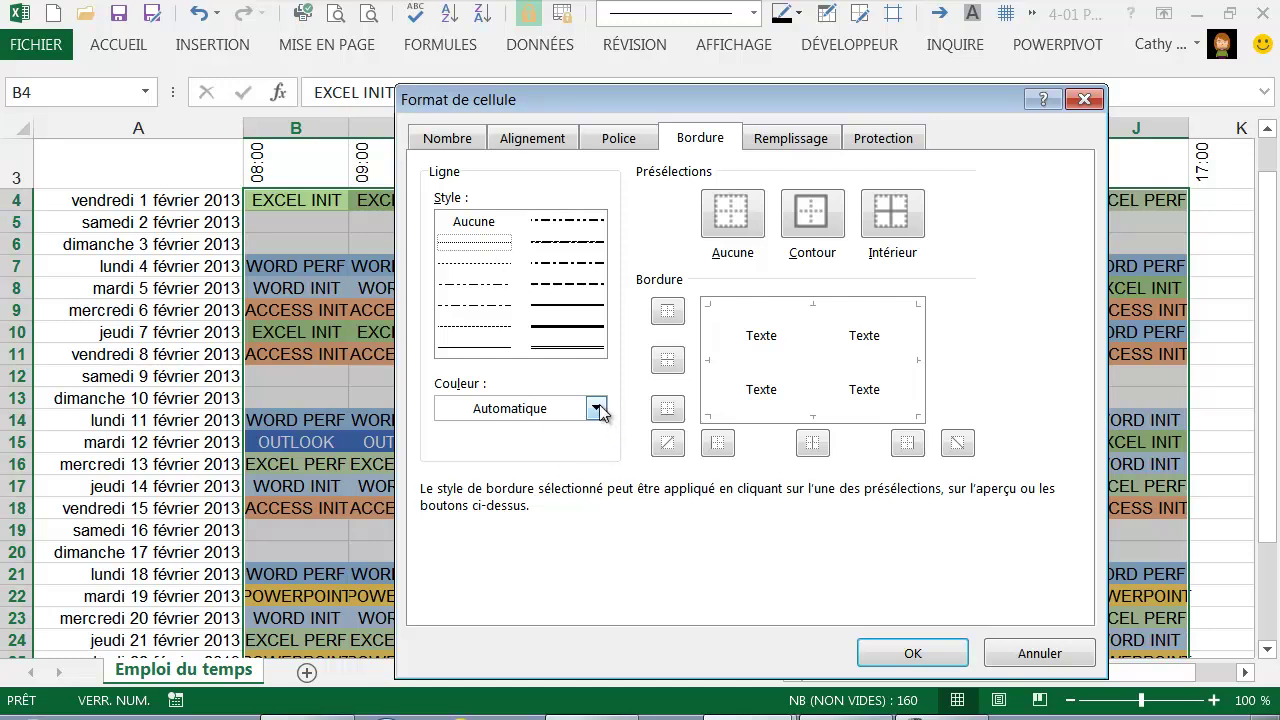
click(888, 217)
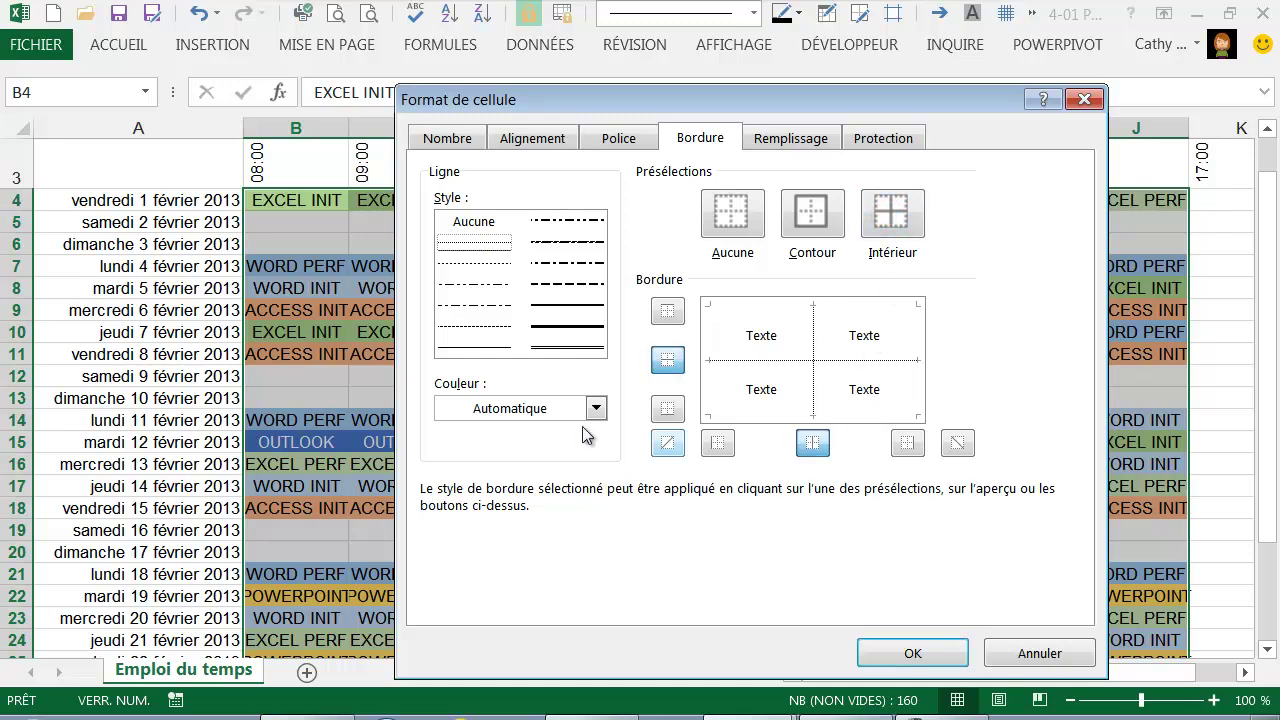
Step: Add a medium solid outline border around B4:J31 and apply the border settings
click(549, 310)
click(566, 310)
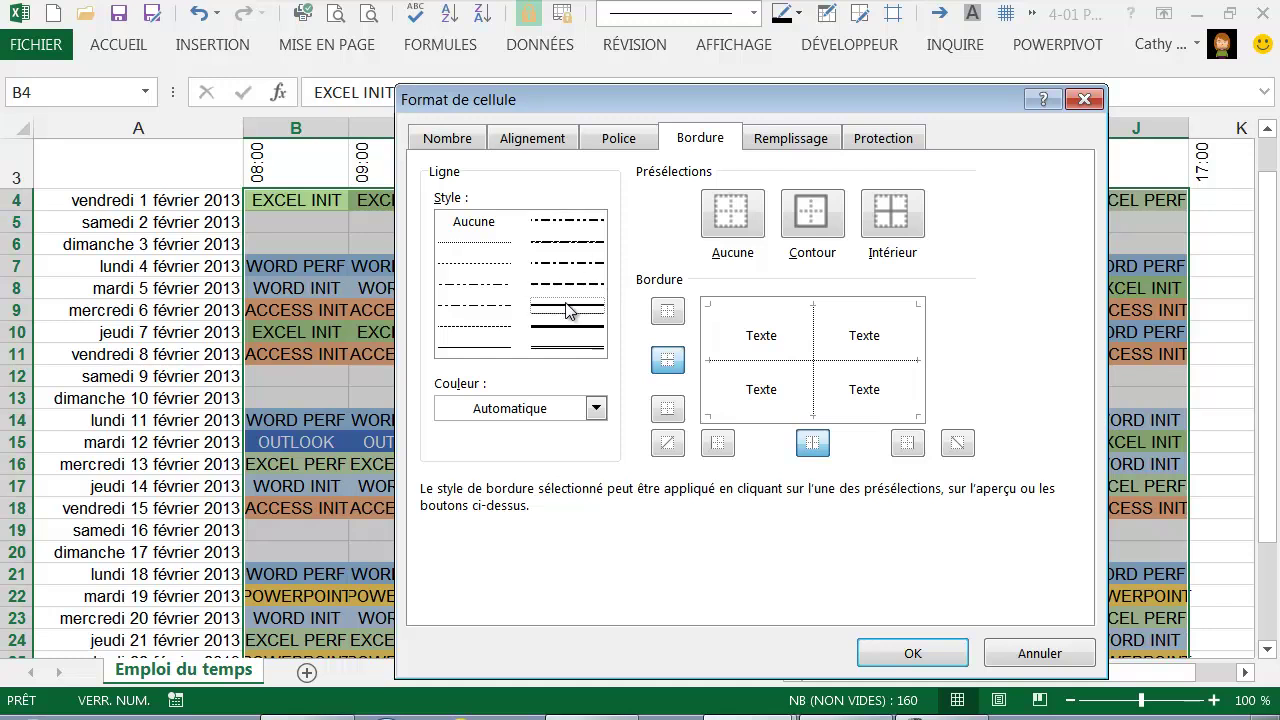
click(818, 228)
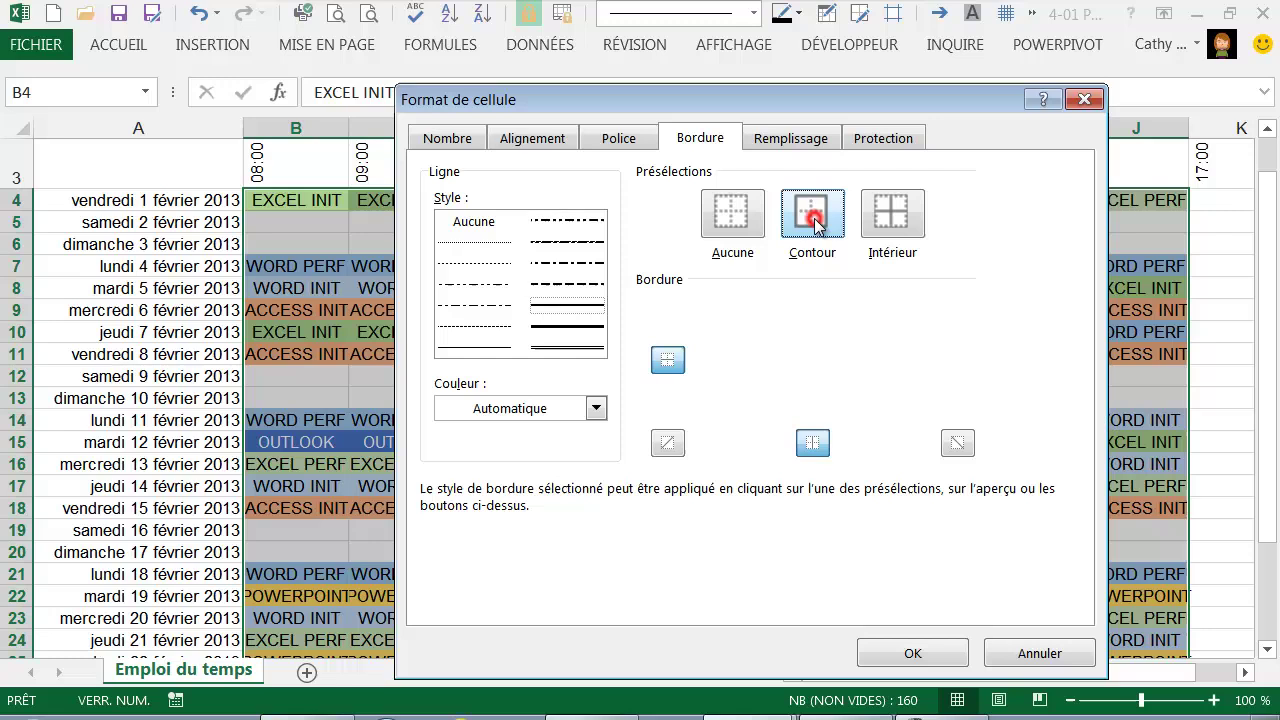
click(914, 656)
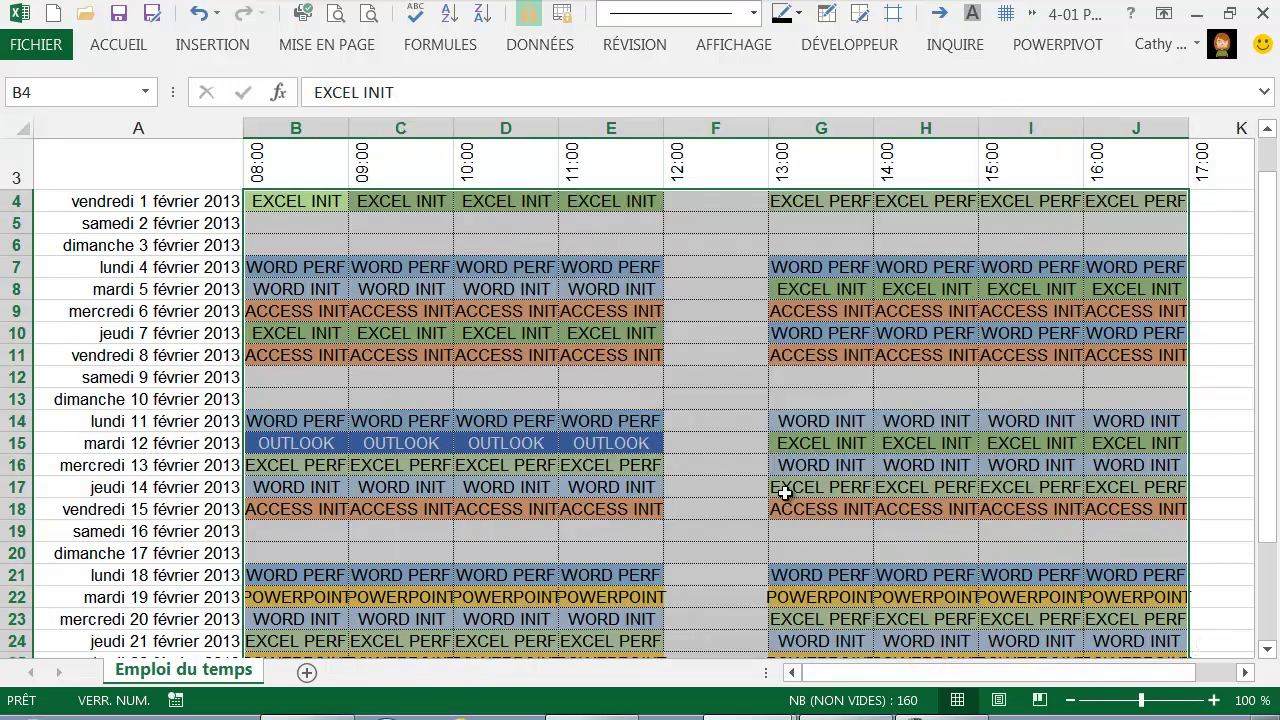
click(736, 465)
scroll(729, 574, down, 2)
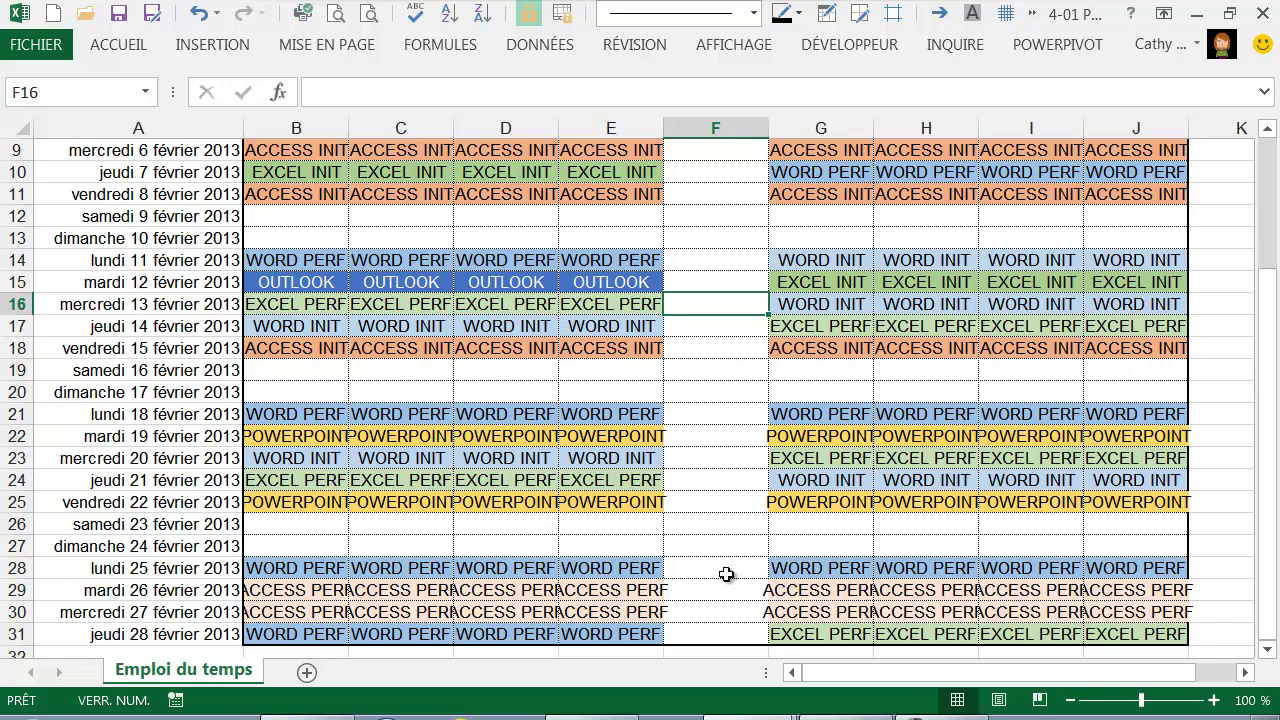
scroll(726, 574, up, 3)
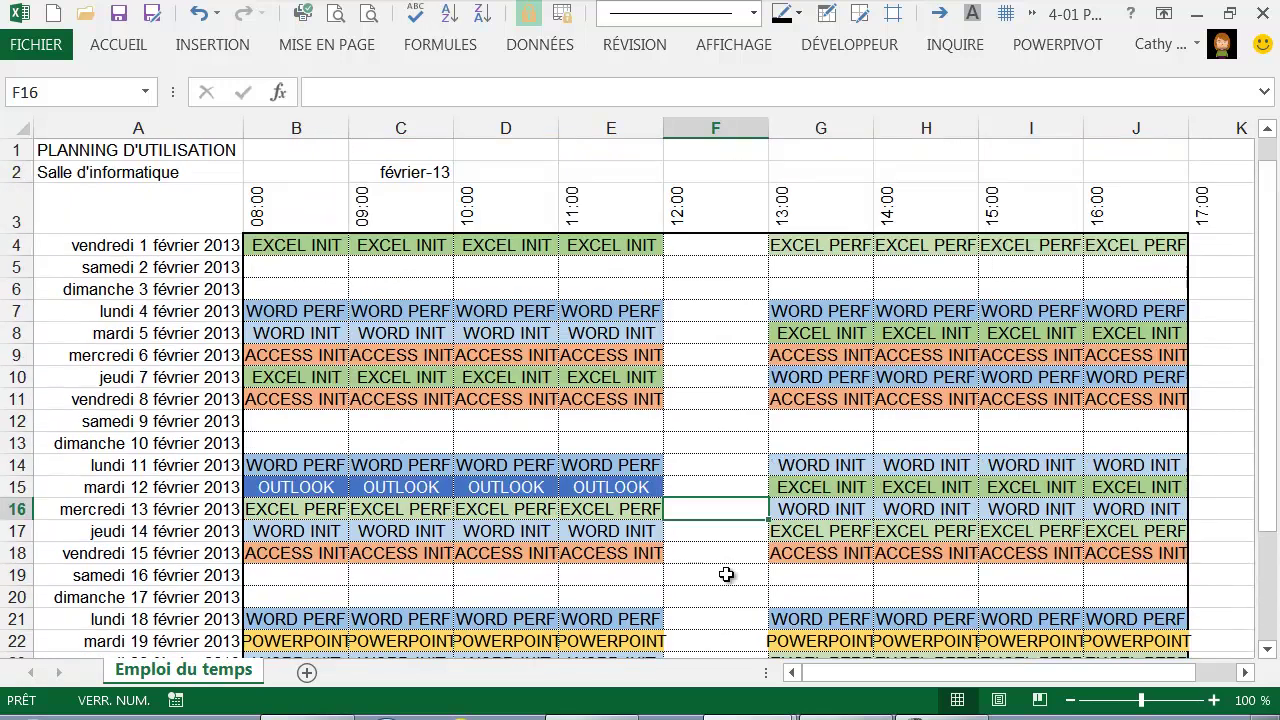
Step: Strike out the 12:00 column cells F4:F31 with thin diagonal borders rising to the upper right
drag(700, 243, 695, 610)
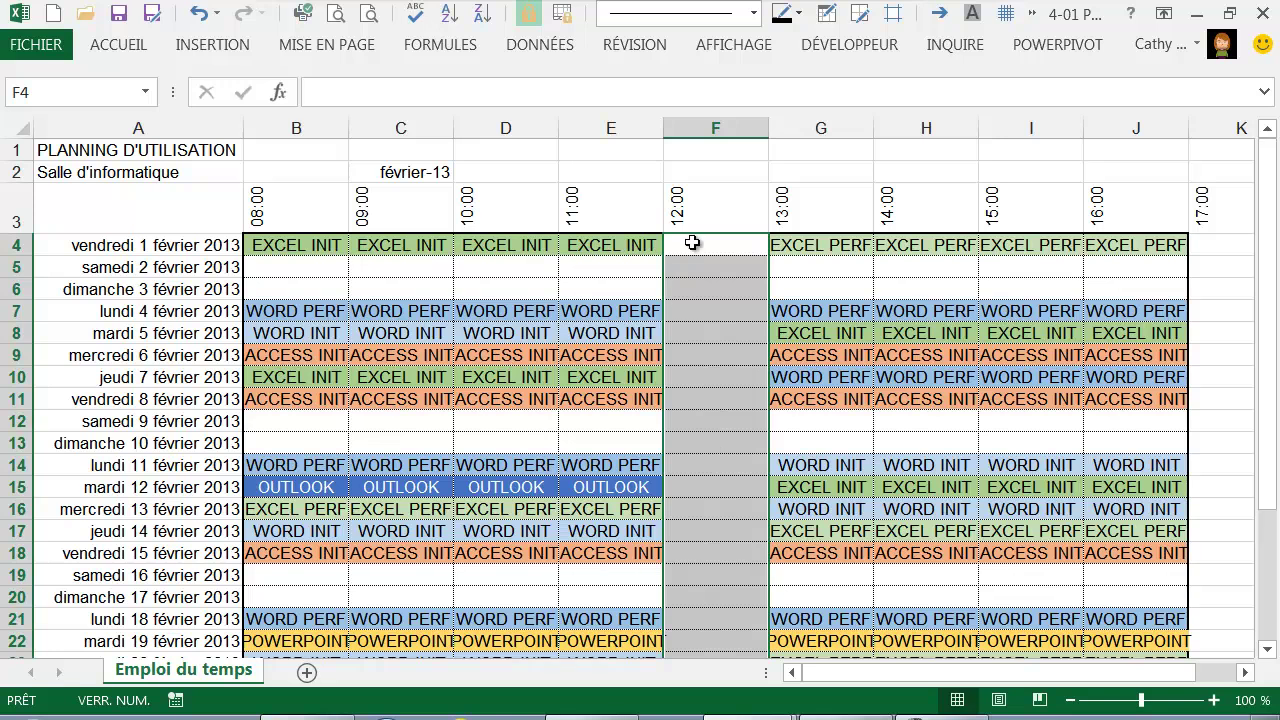
right_click(728, 332)
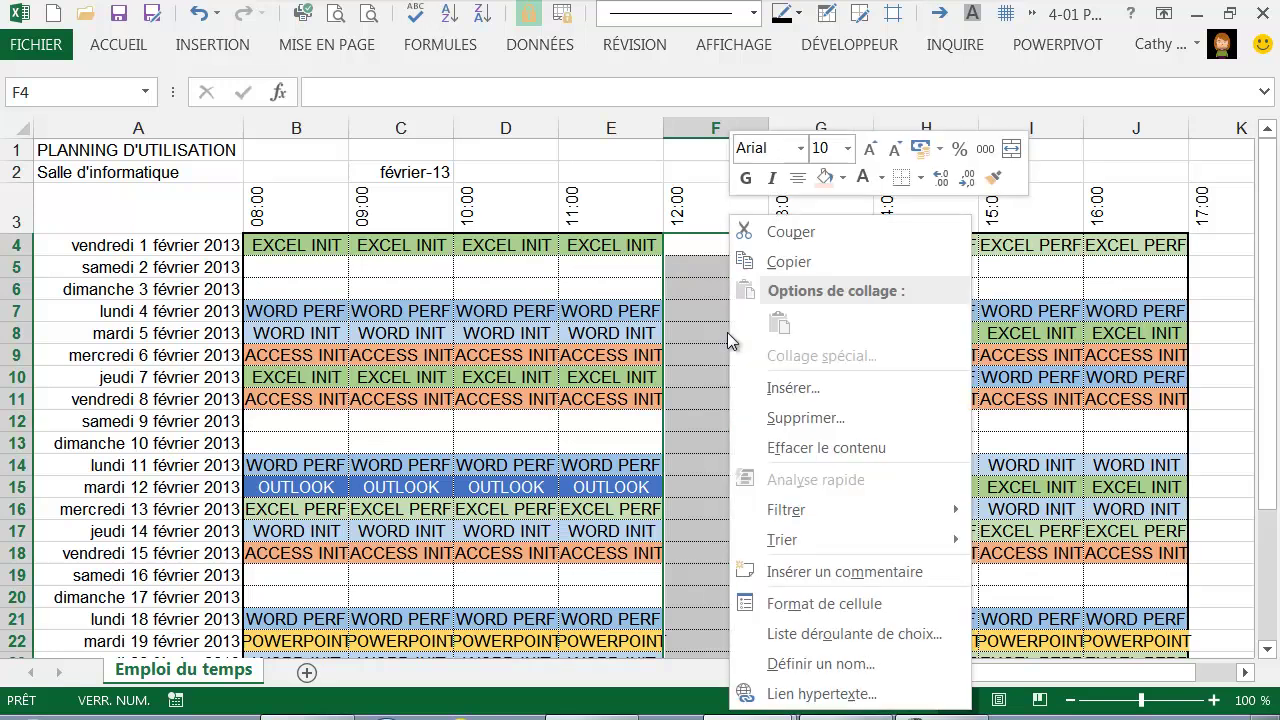
click(845, 601)
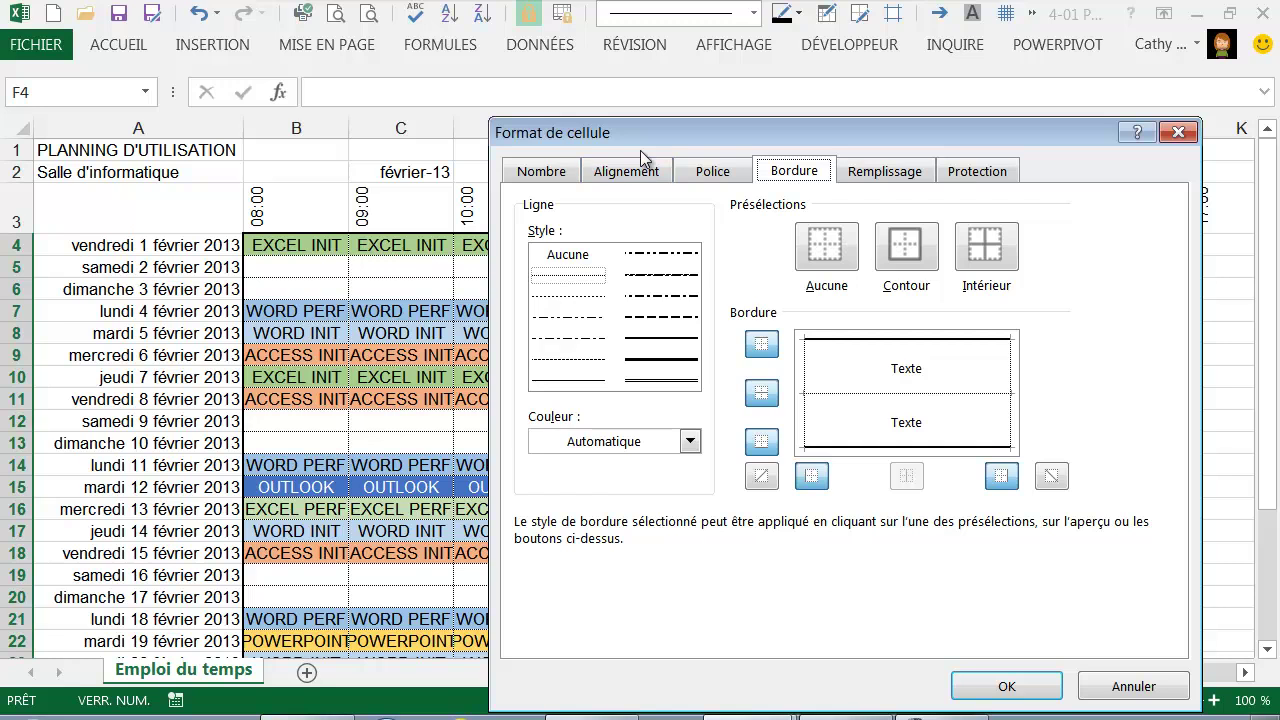
drag(623, 133, 580, 102)
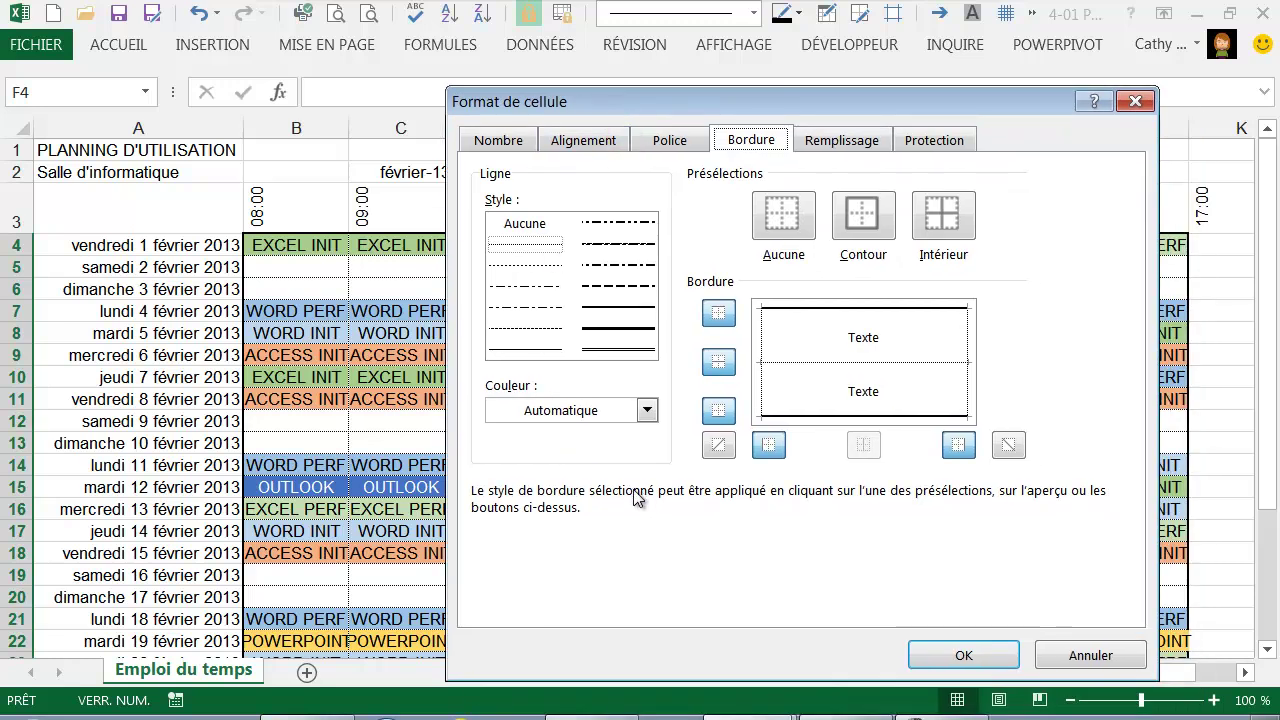
click(517, 253)
click(719, 446)
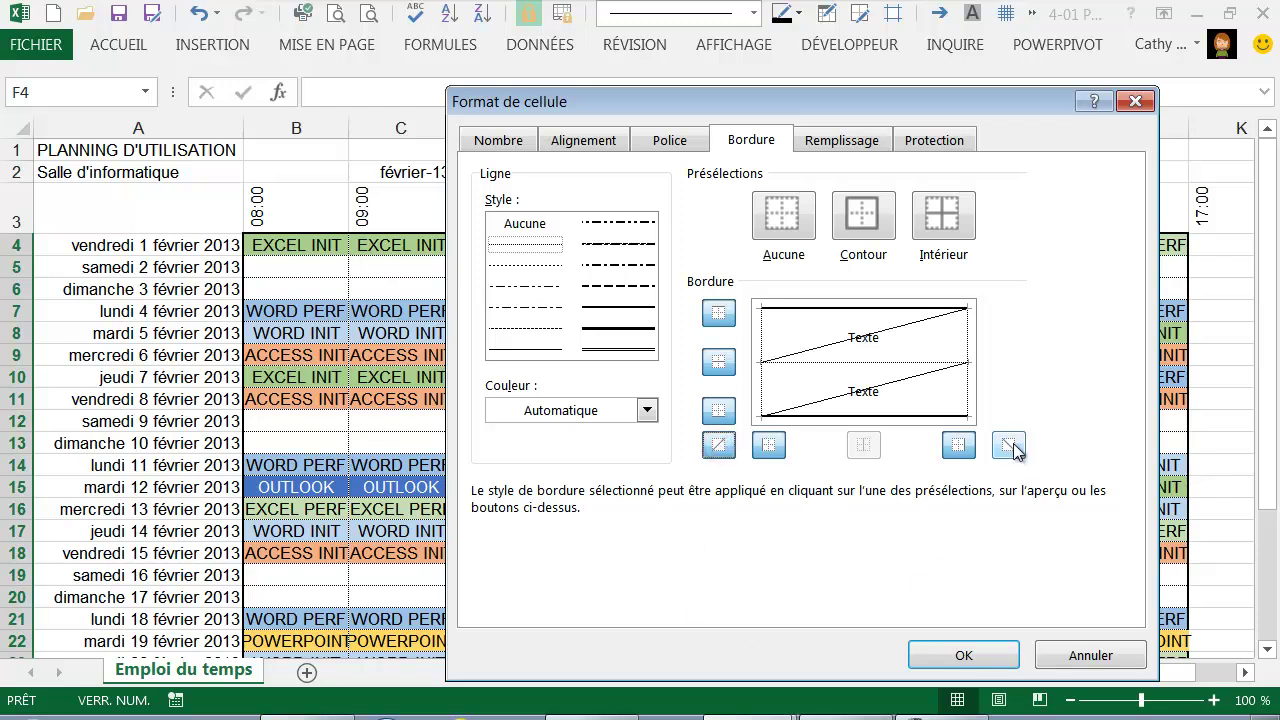
click(941, 653)
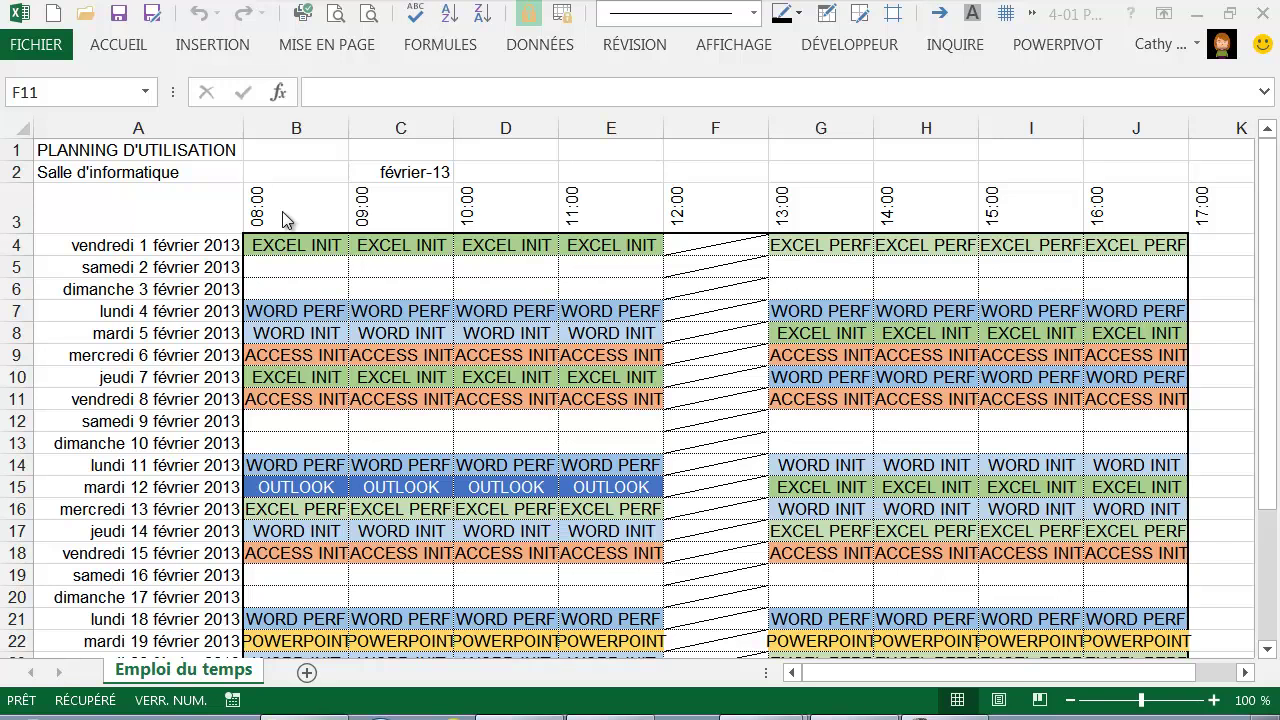
Step: Make the hour headings in B3:J3 bold
click(283, 211)
drag(275, 206, 1187, 219)
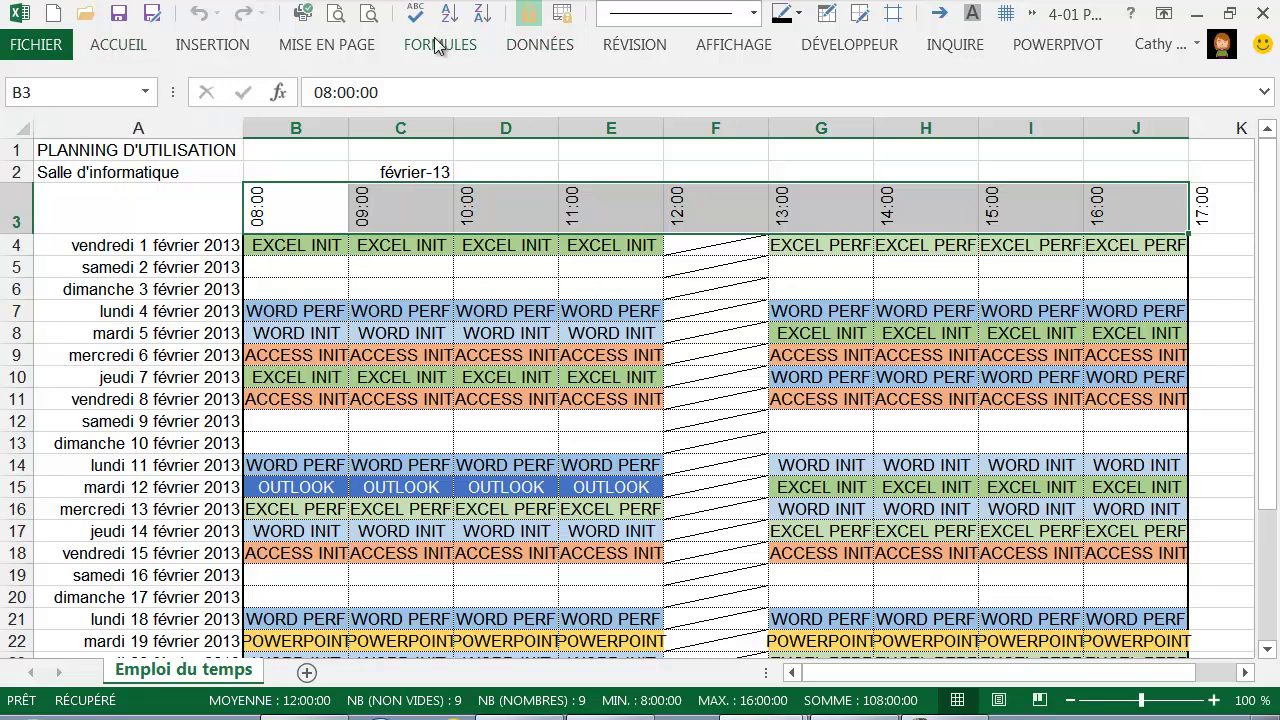
click(121, 47)
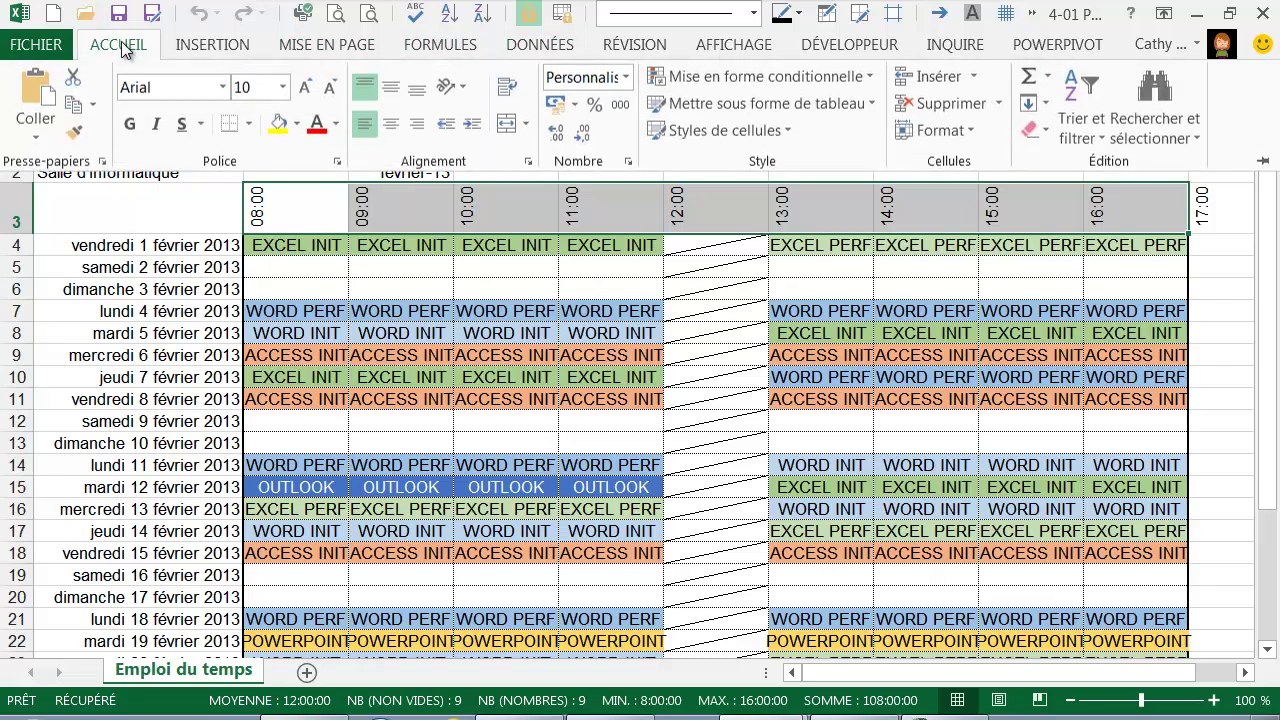
click(376, 329)
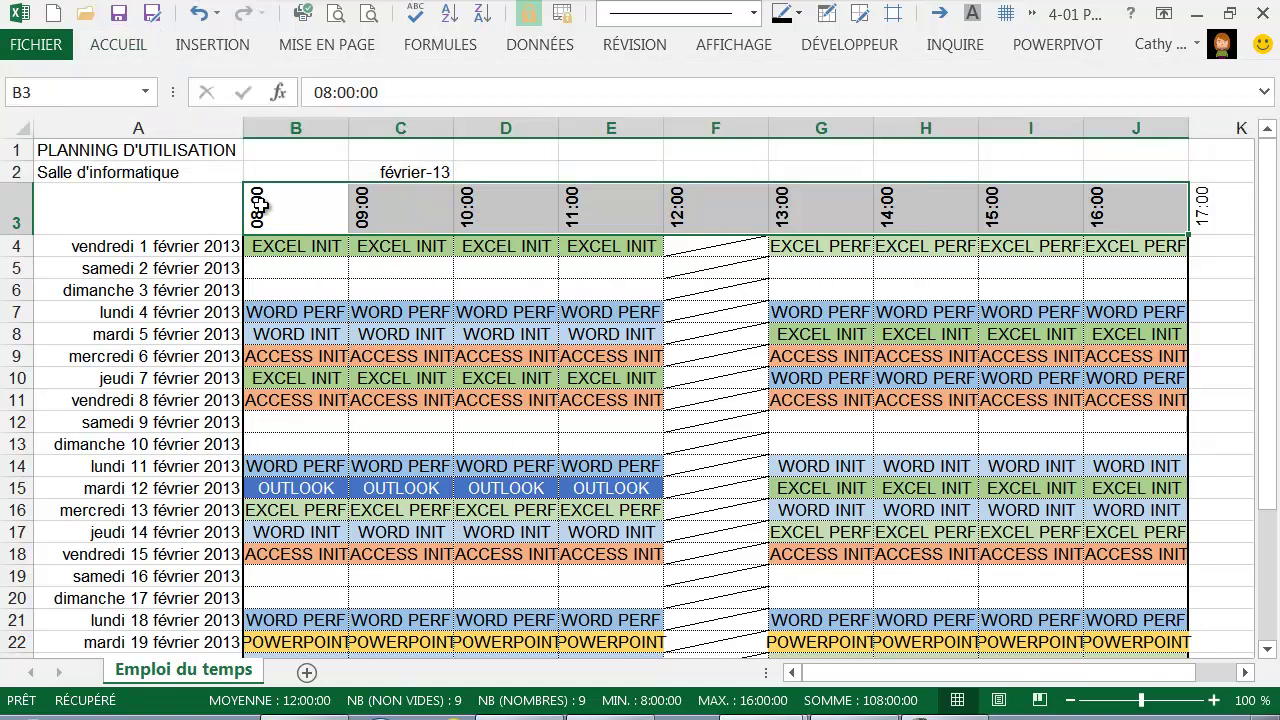
Step: Apply the Accent5 cell style to the subtitle row A2:J2
drag(79, 168, 1130, 172)
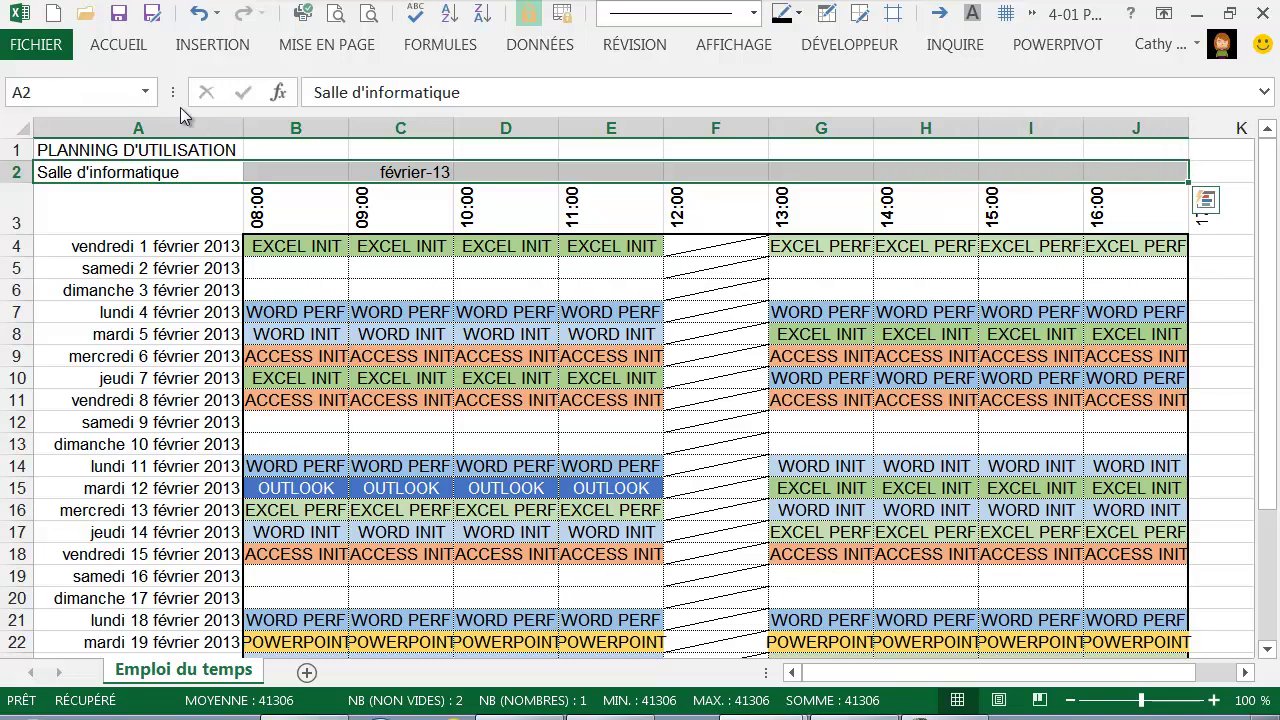
click(127, 54)
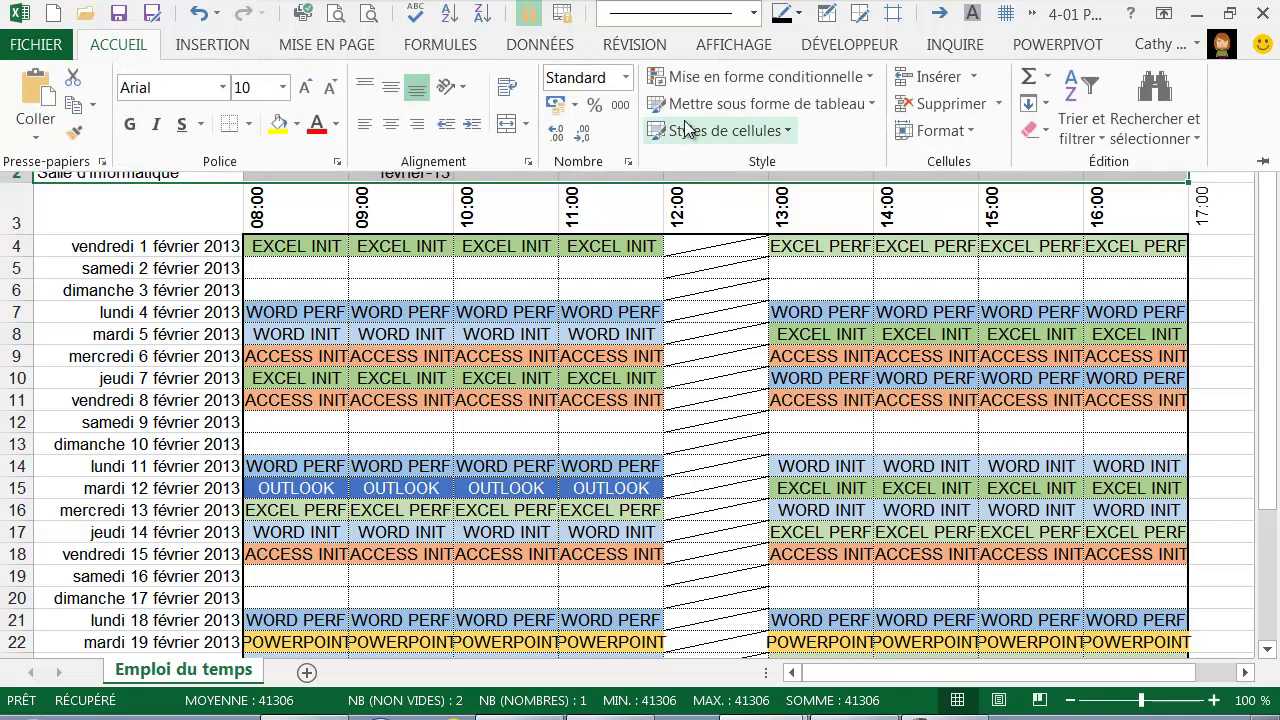
click(785, 140)
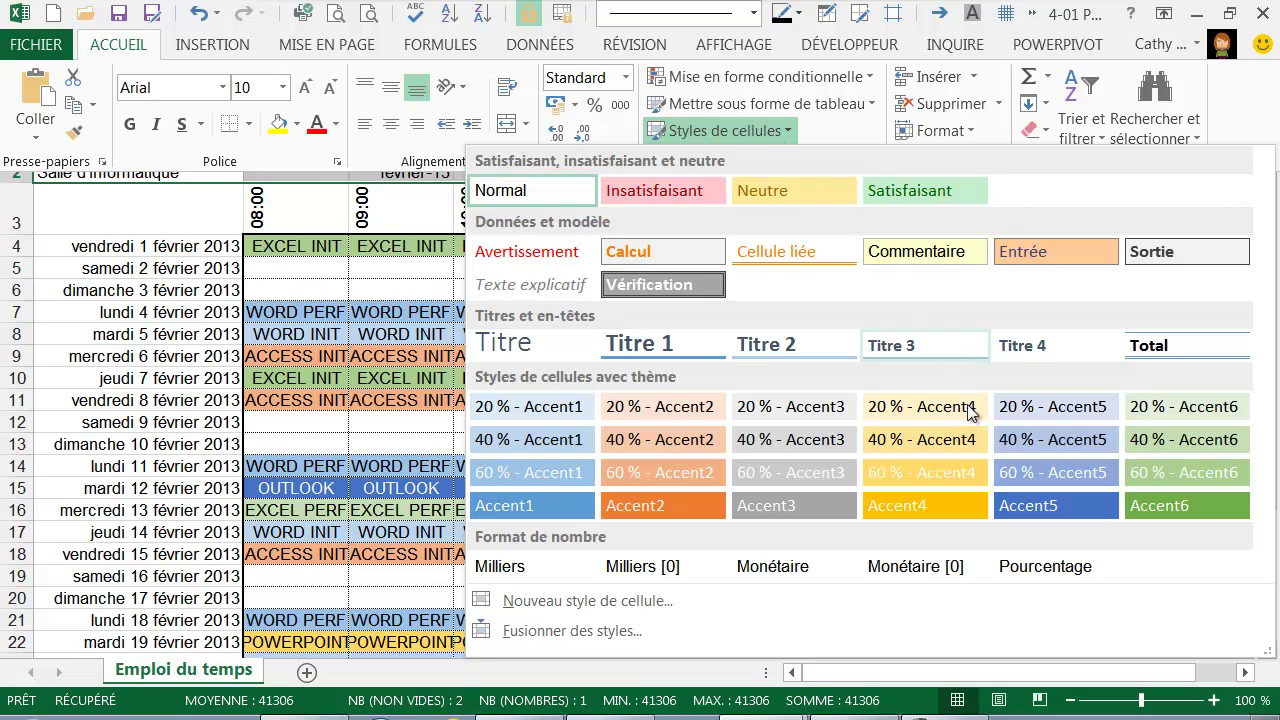
click(1042, 508)
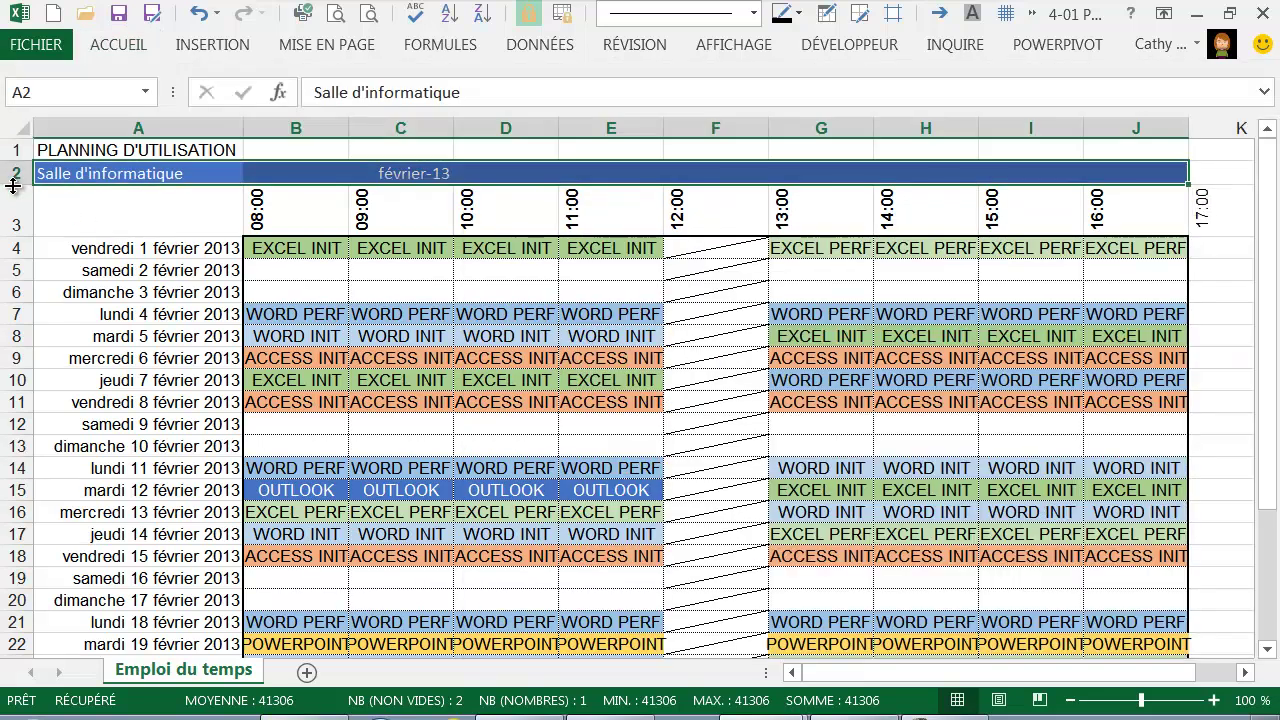
Step: Apply the Titre 1 cell style to the title row A1:J1
click(165, 152)
drag(284, 148, 1135, 156)
click(115, 45)
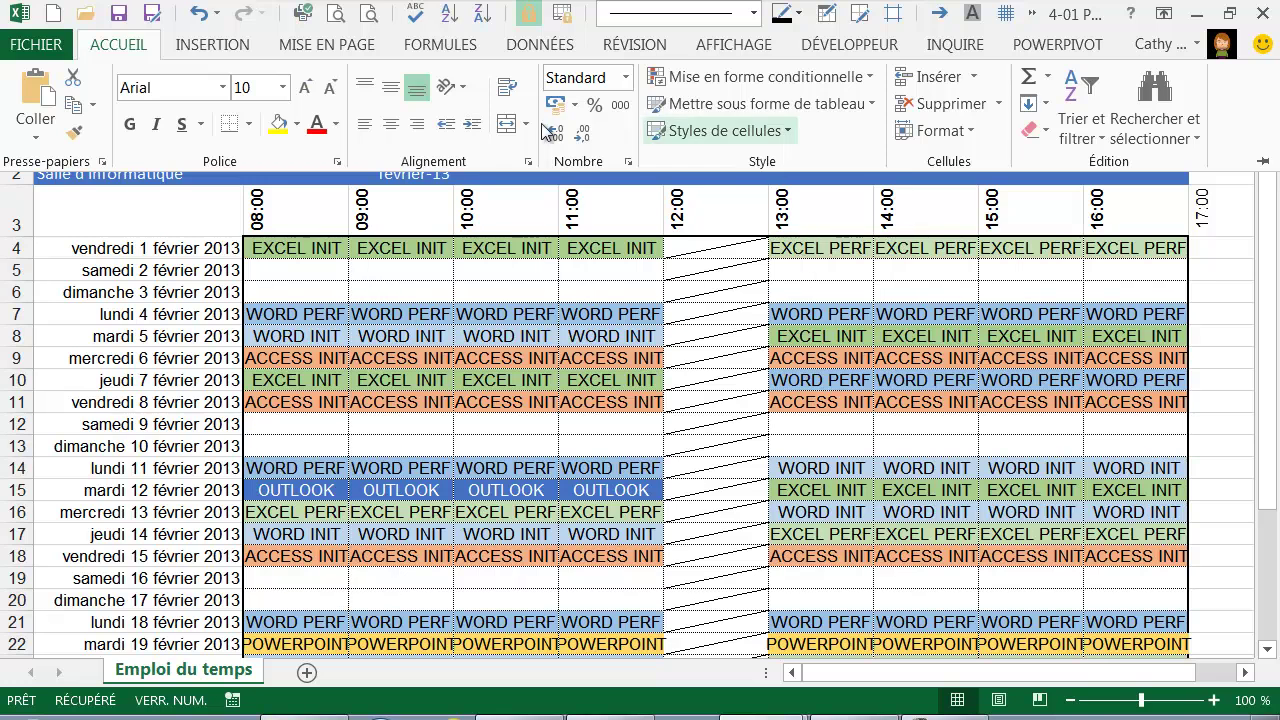
click(789, 130)
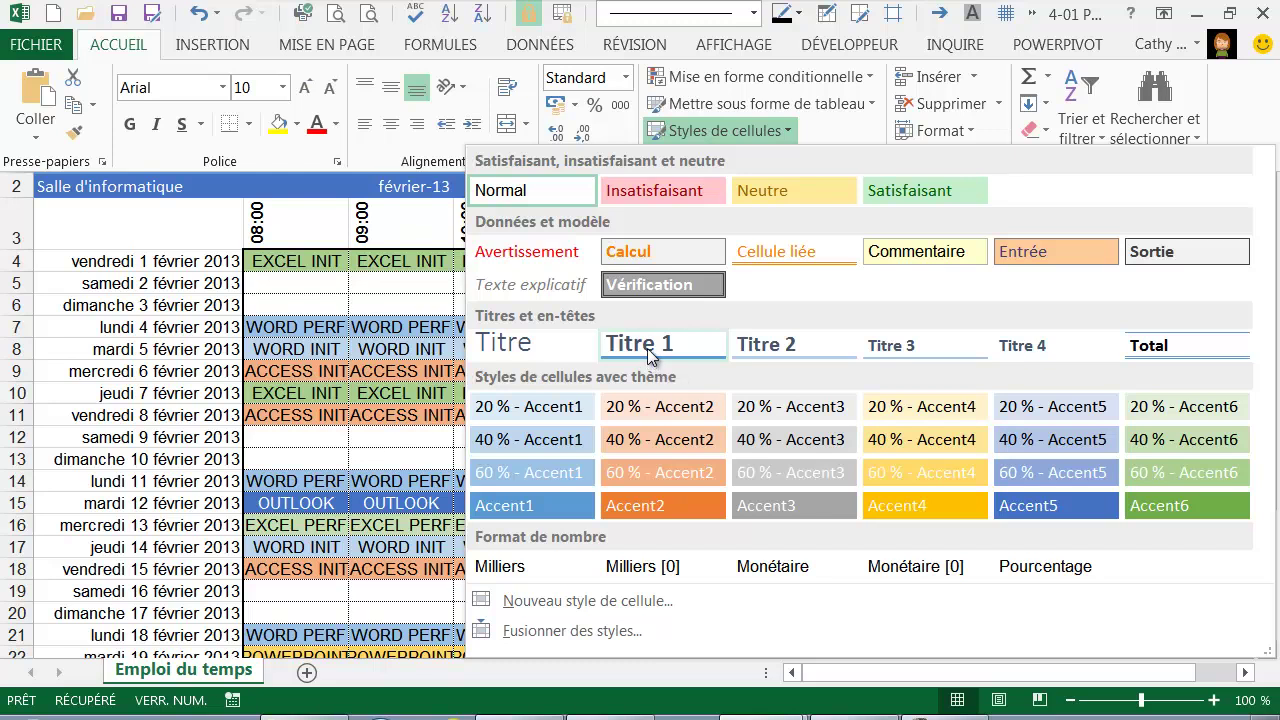
click(647, 348)
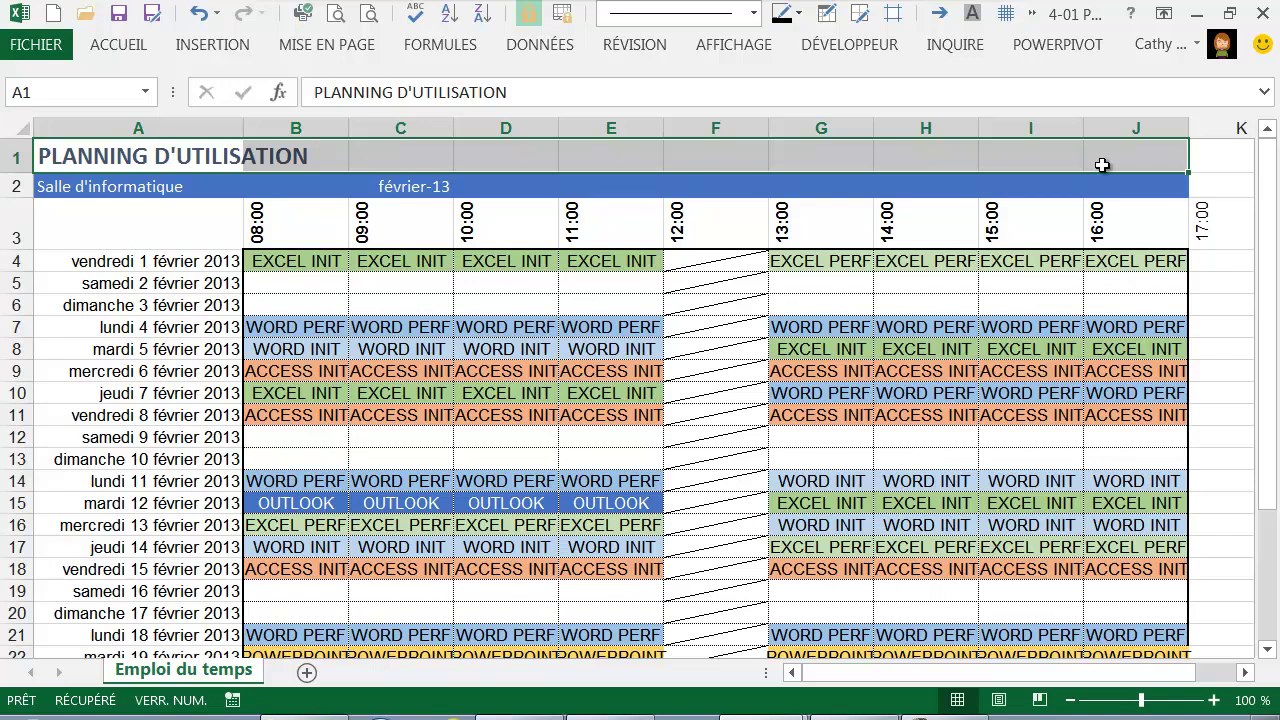
Step: Merge and centre PLANNING D'UTILISATION across A1:J1 and make row 1 slightly taller
click(116, 39)
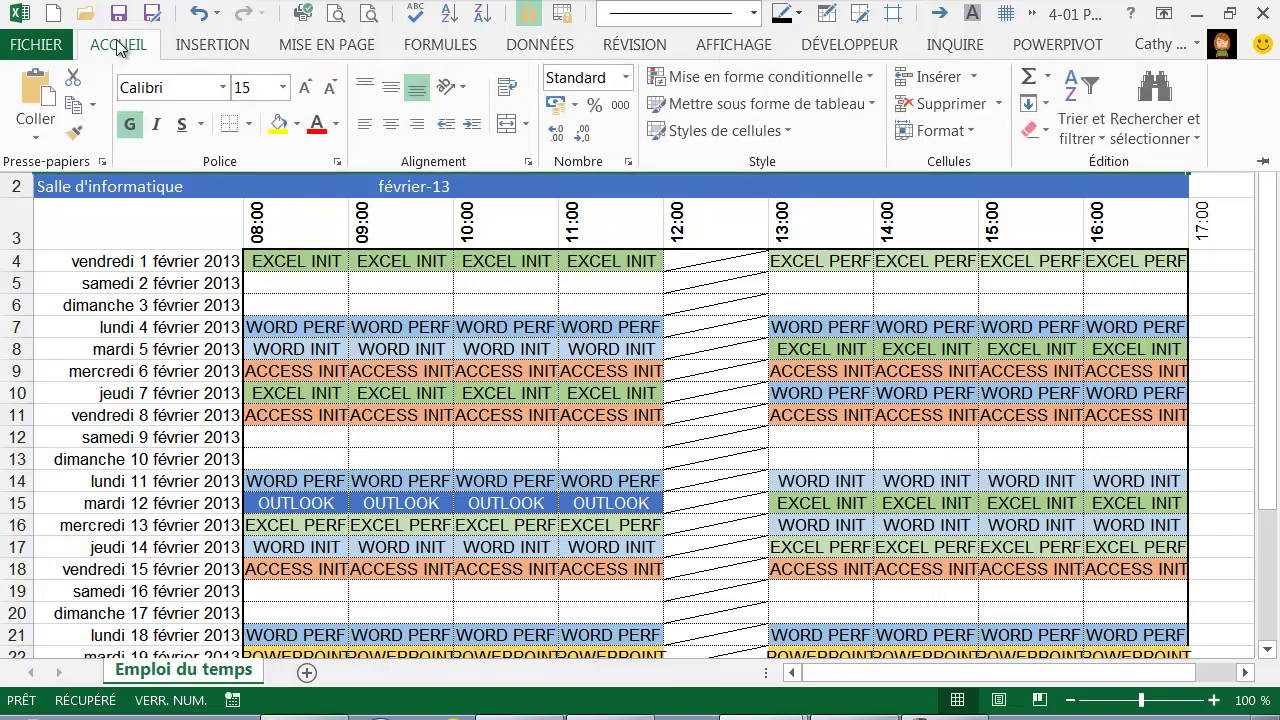
click(509, 125)
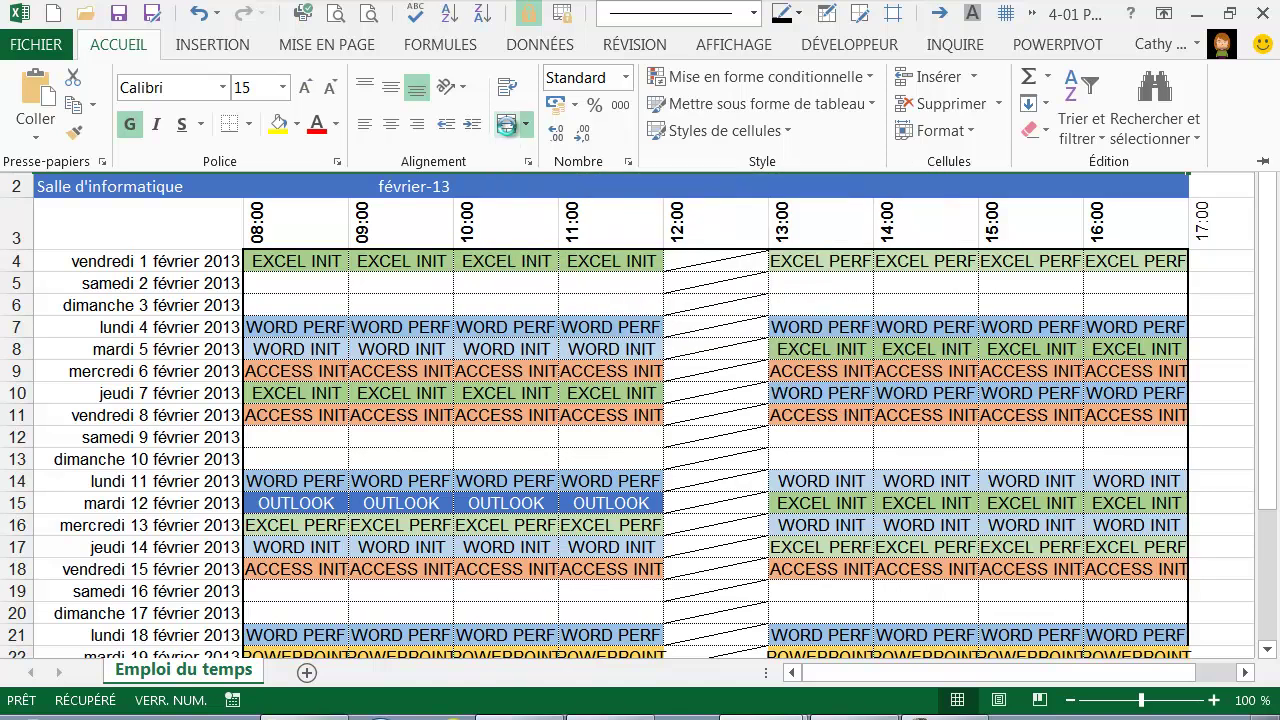
click(374, 301)
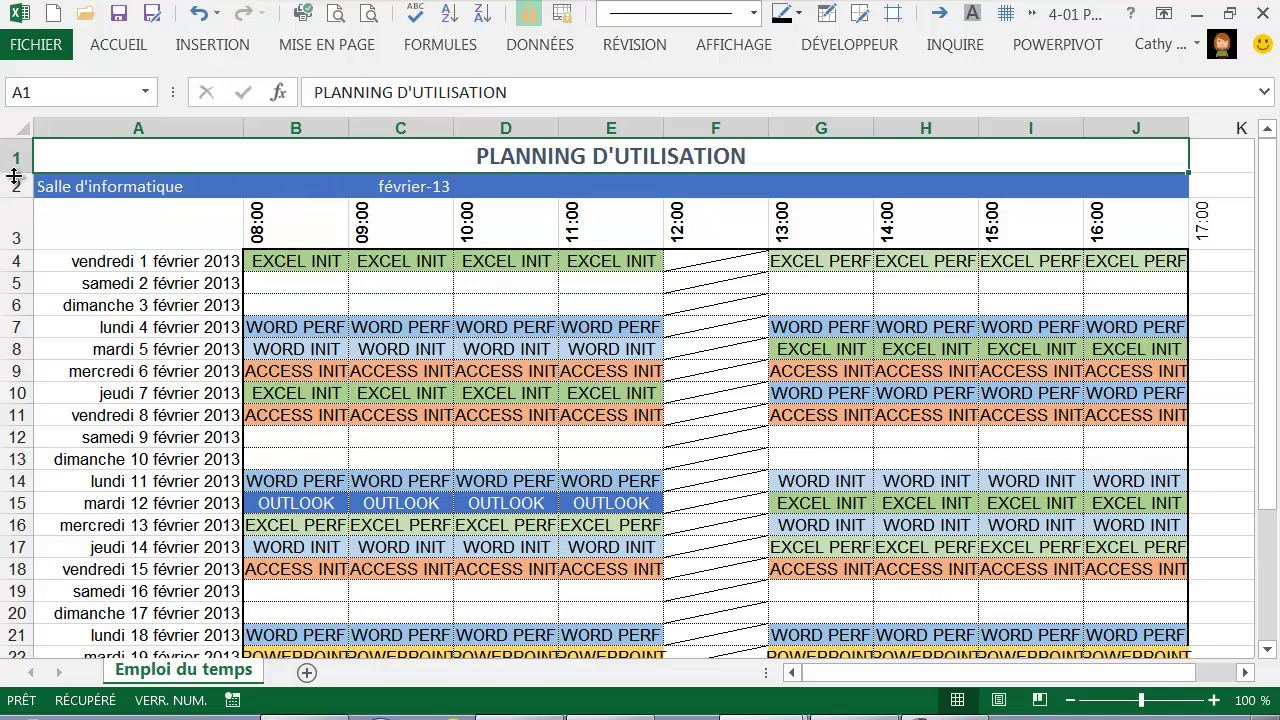
drag(14, 175, 14, 188)
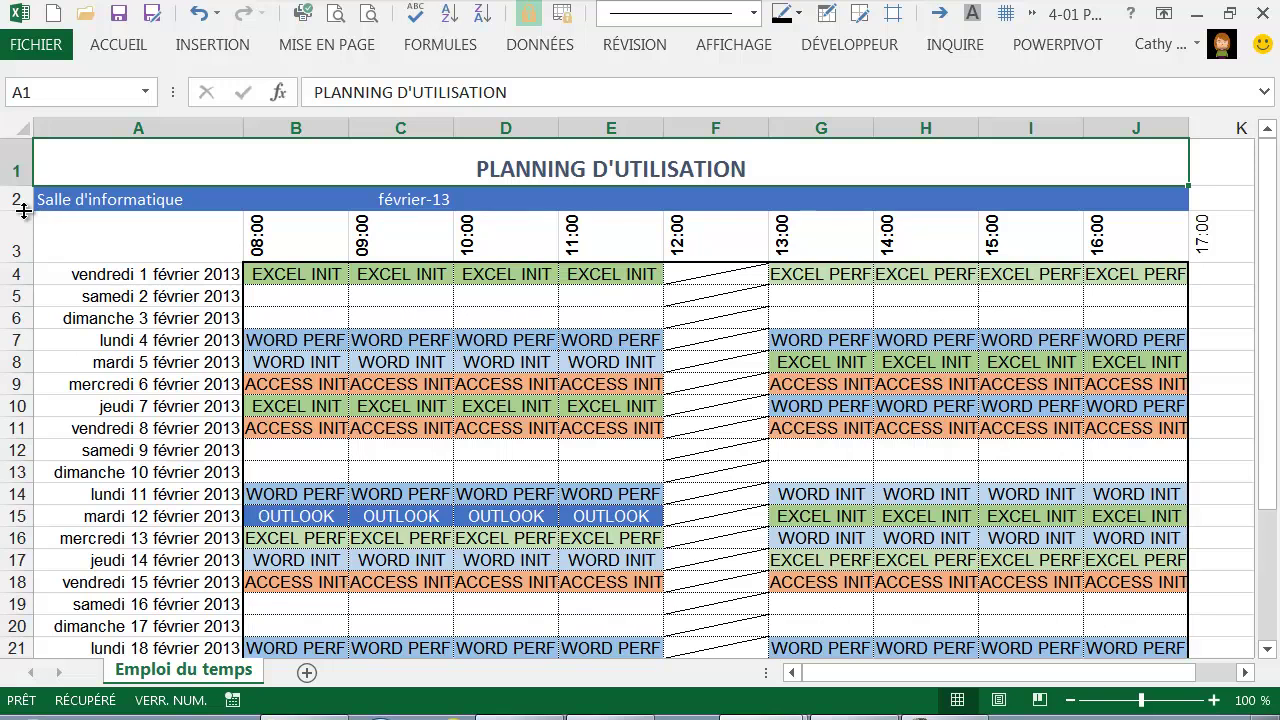
Step: Make row 2 taller and vertically centre the subtitle texts in A2:C2
drag(24, 210, 20, 226)
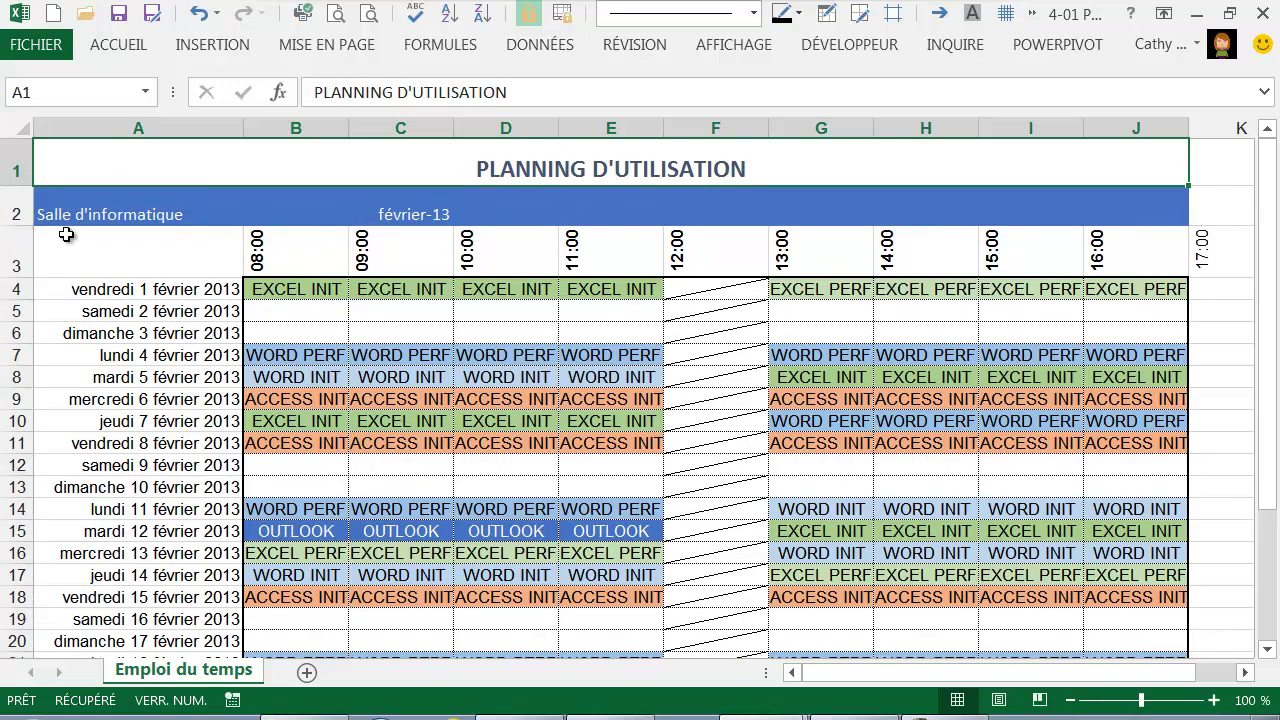
click(55, 214)
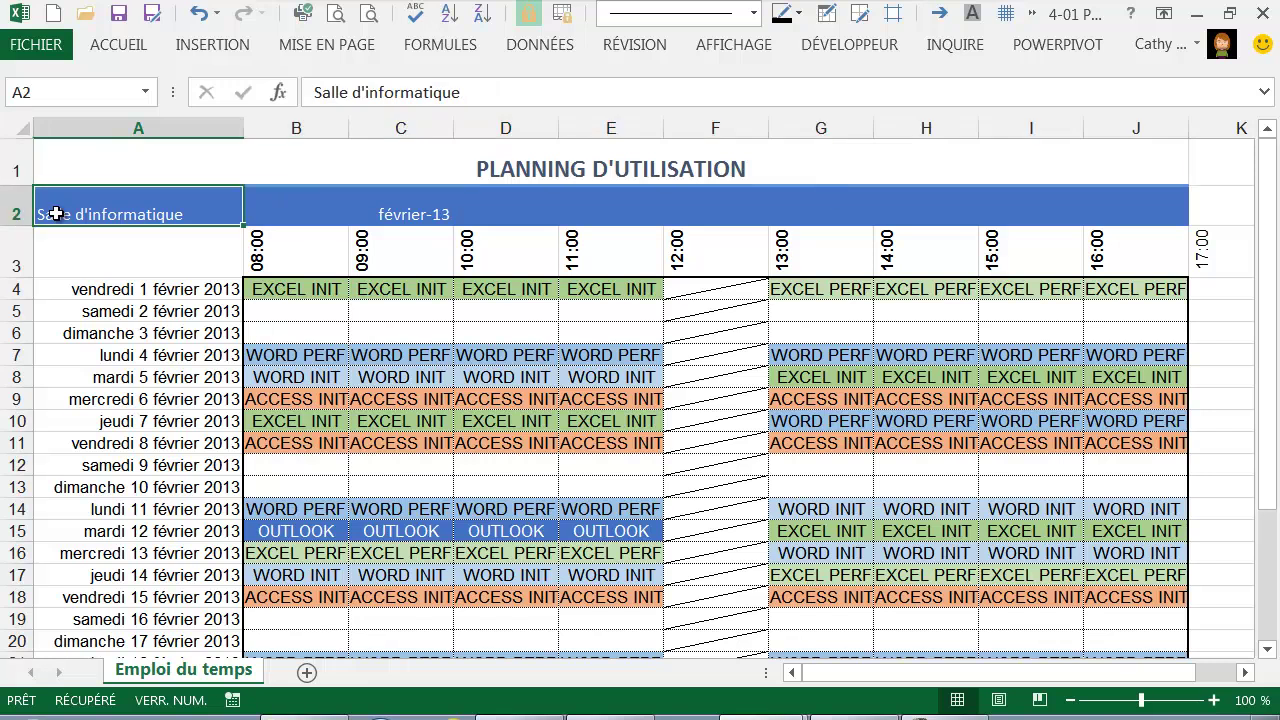
click(410, 214)
drag(112, 214, 388, 214)
click(118, 44)
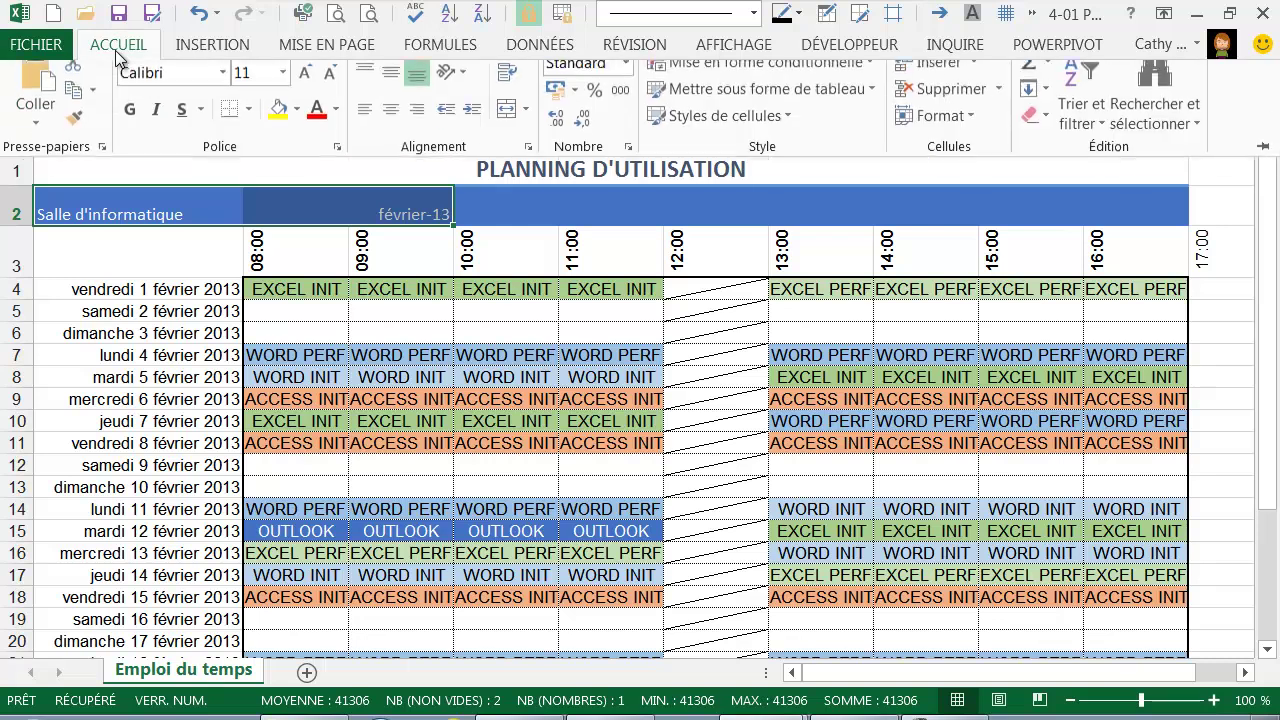
click(392, 91)
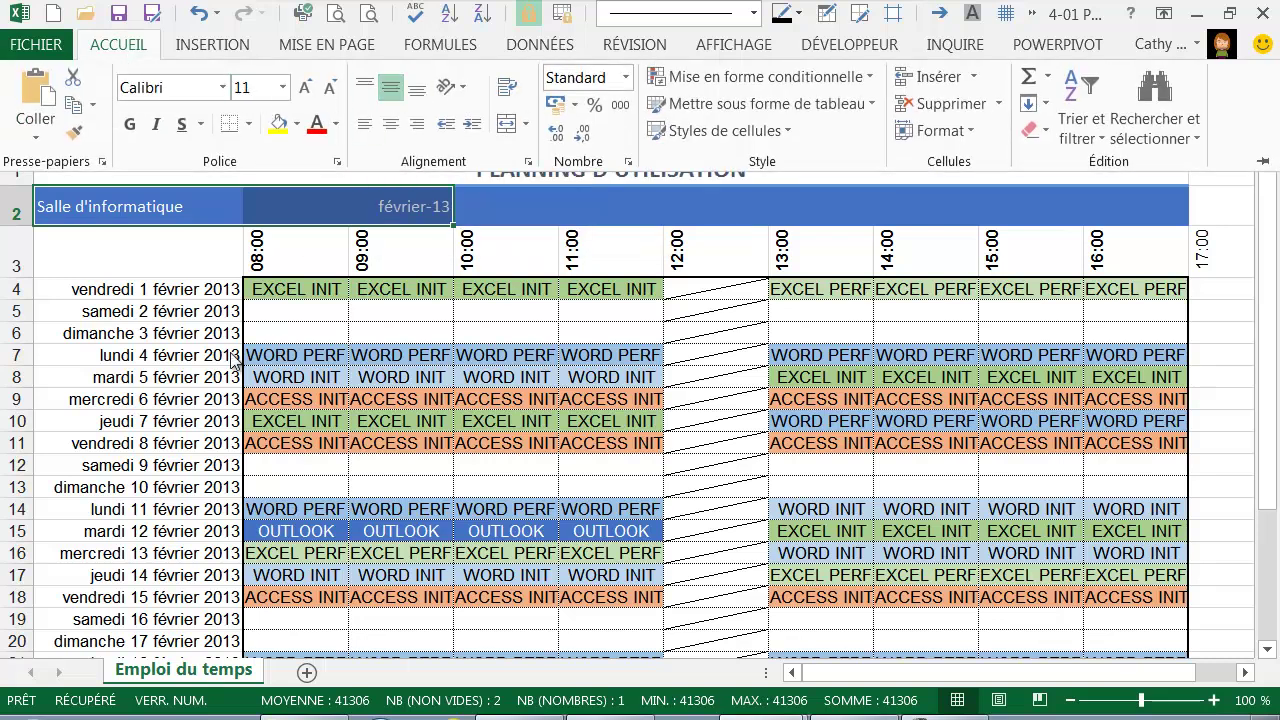
click(183, 333)
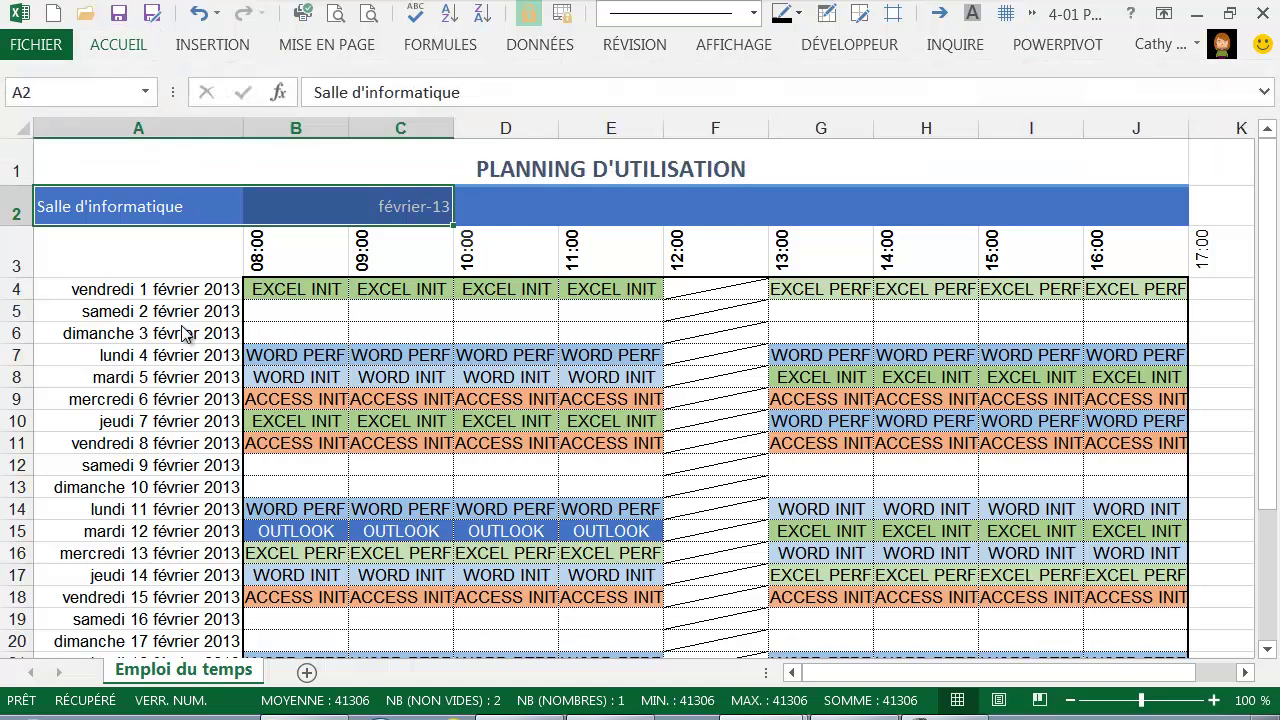
Step: Left-align the dates in A4:A31 and make them bold
click(141, 287)
drag(141, 287, 139, 531)
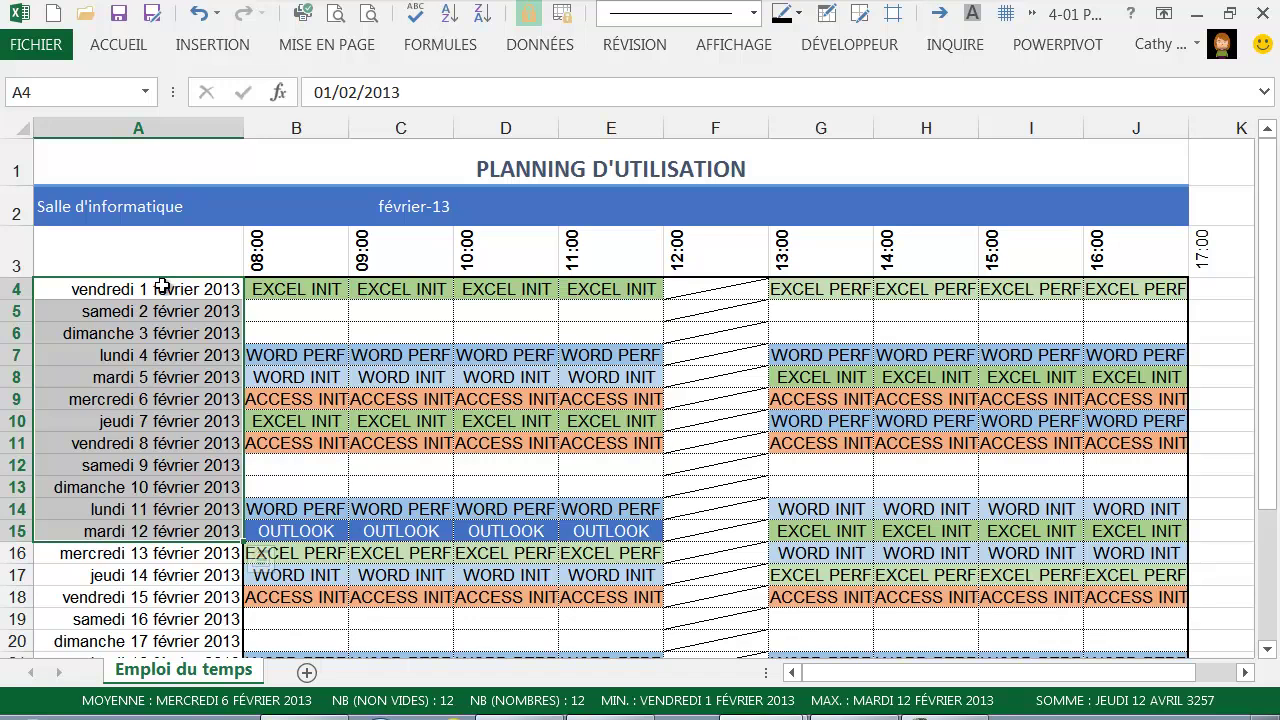
click(162, 287)
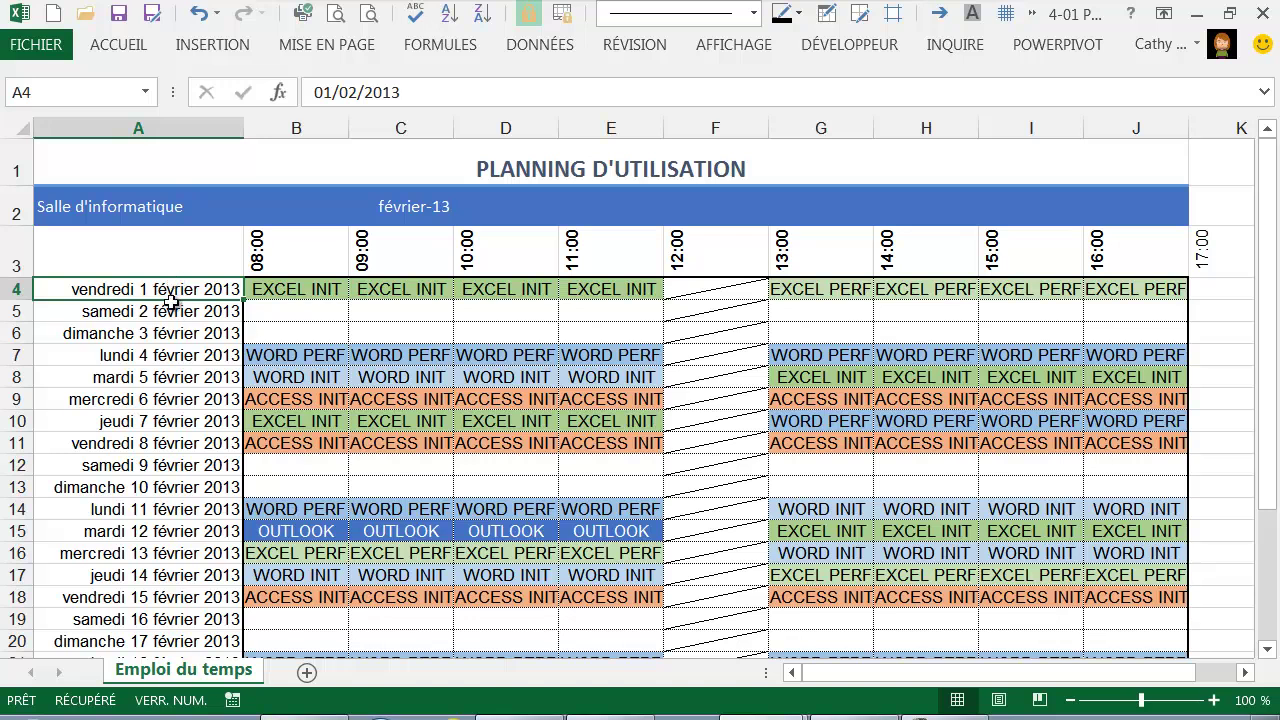
key(ctrl+shift+Down)
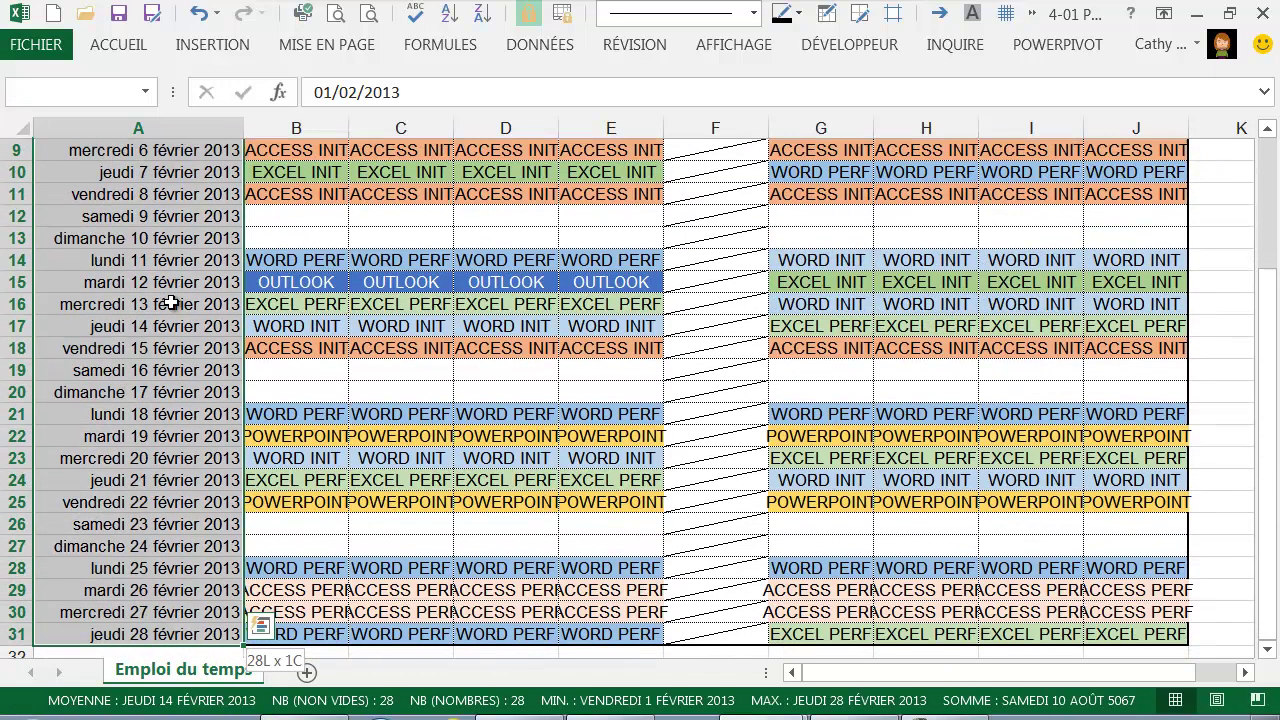
click(106, 50)
click(364, 124)
scroll(221, 455, up, 3)
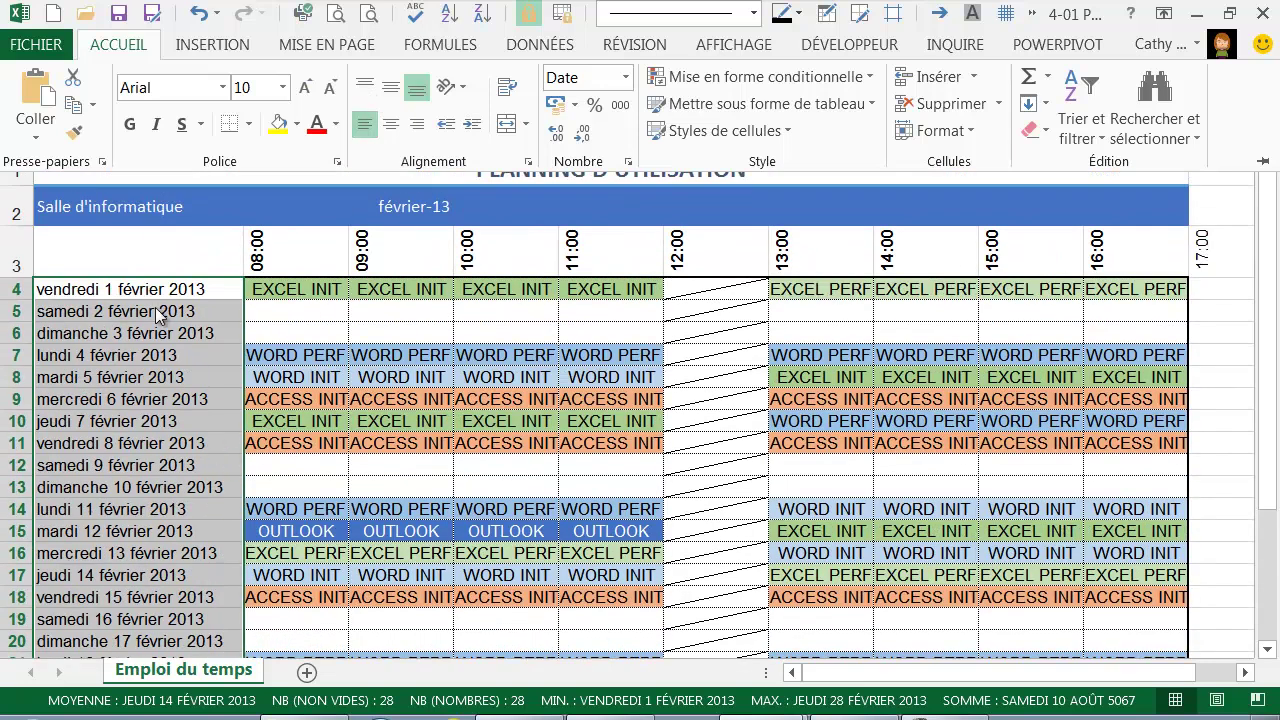
click(130, 124)
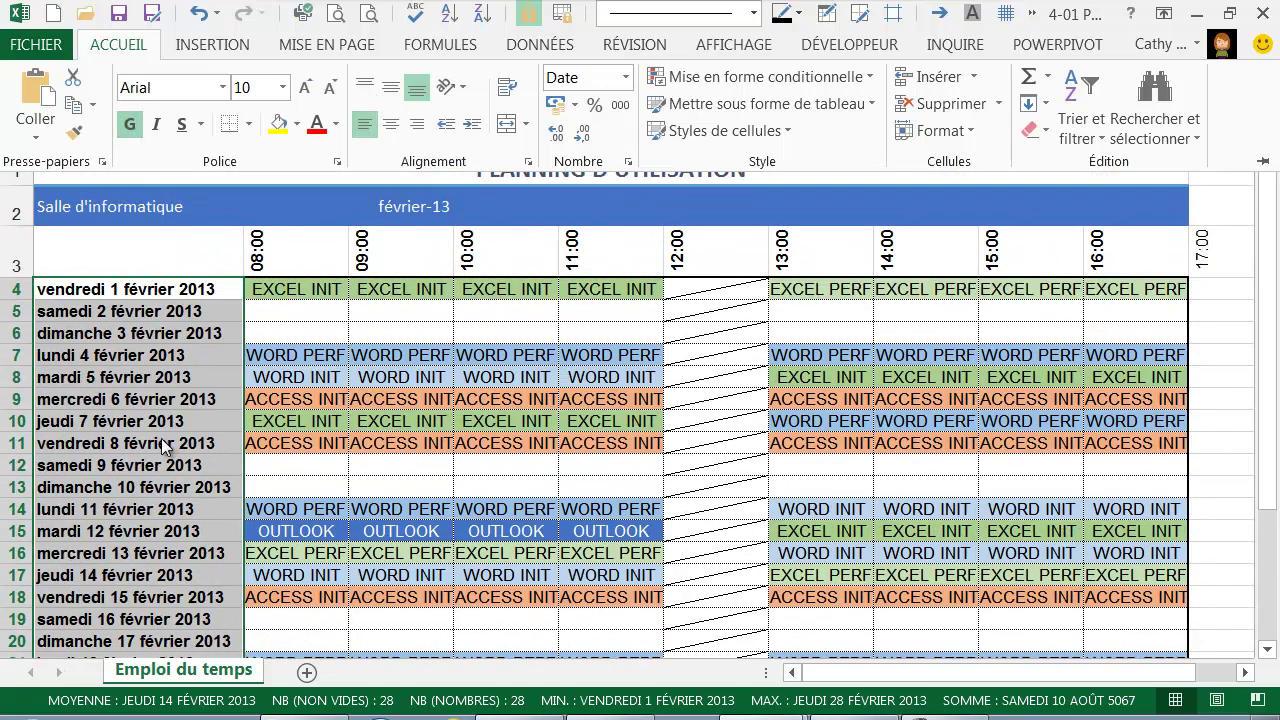
click(777, 372)
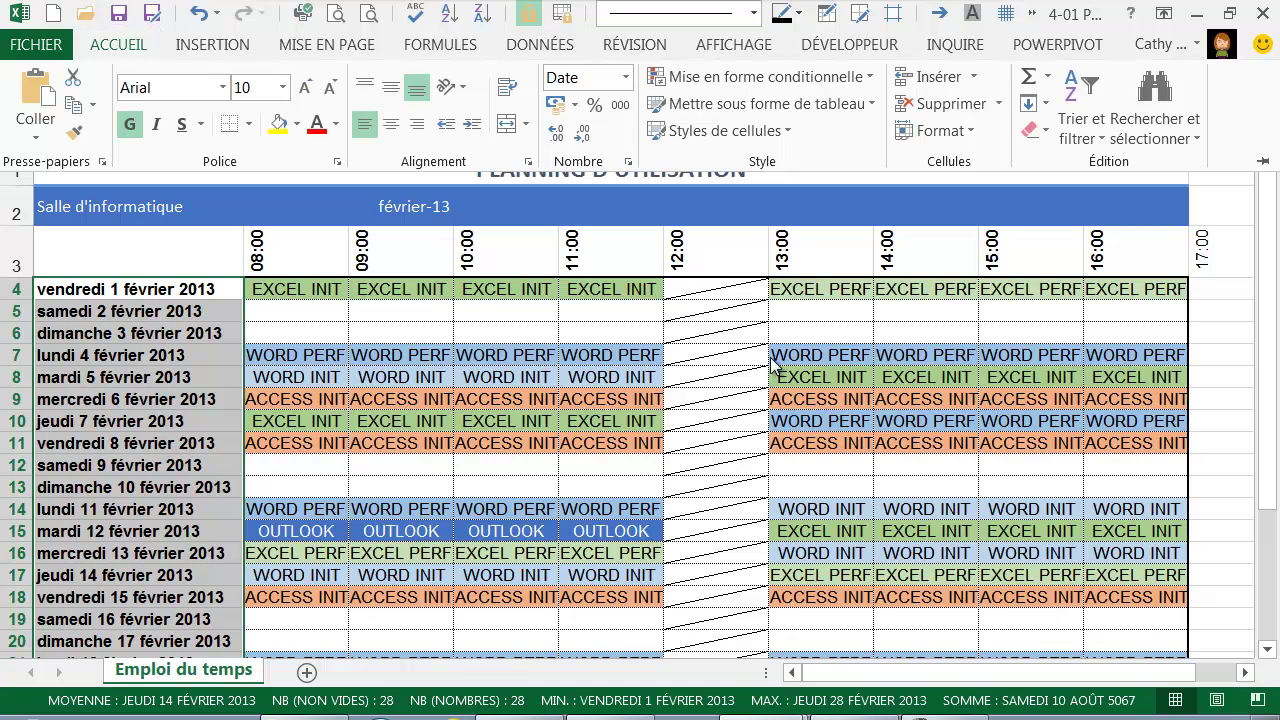
Step: Apply a thick outside border around the whole schedule, A1:J31
drag(134, 154, 1109, 500)
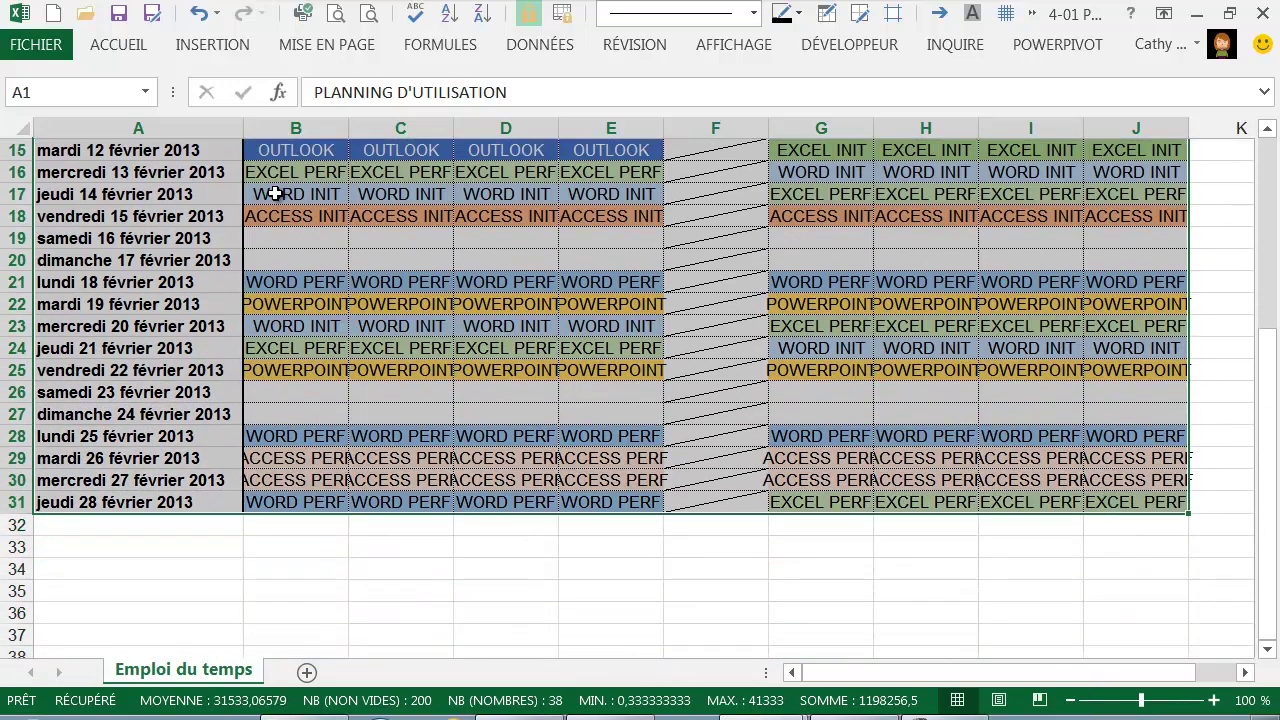
click(125, 48)
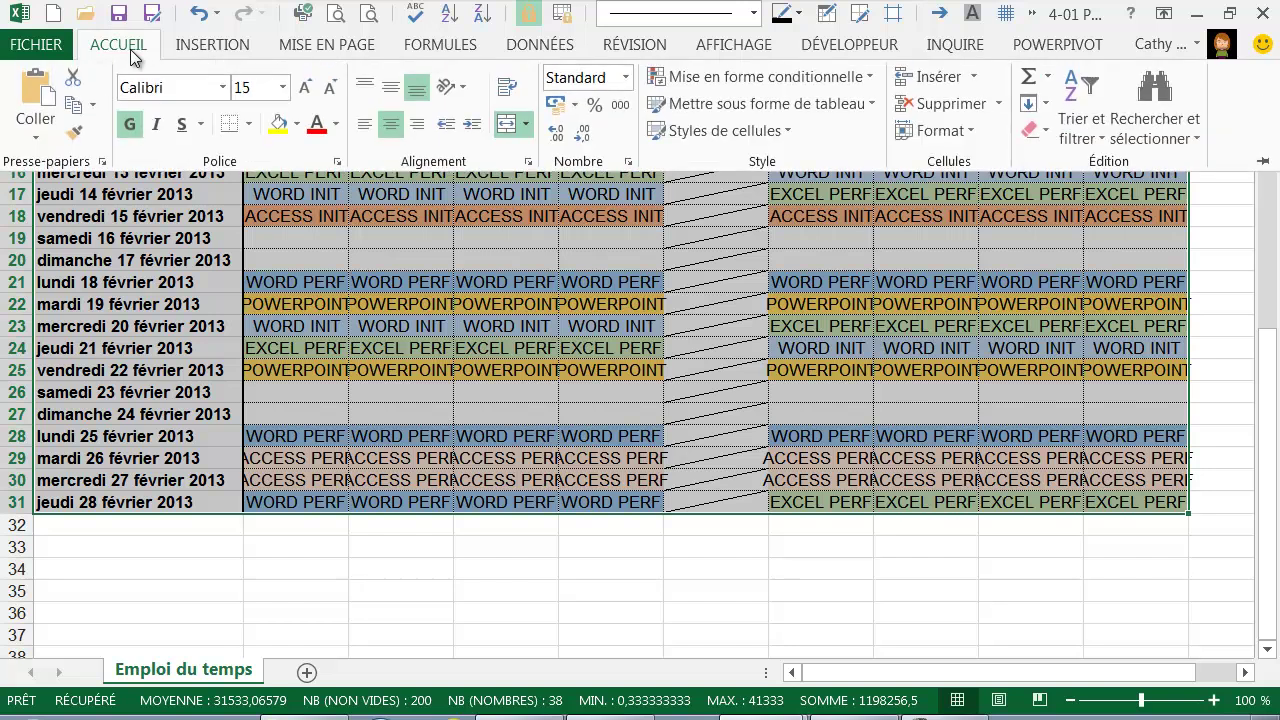
click(248, 127)
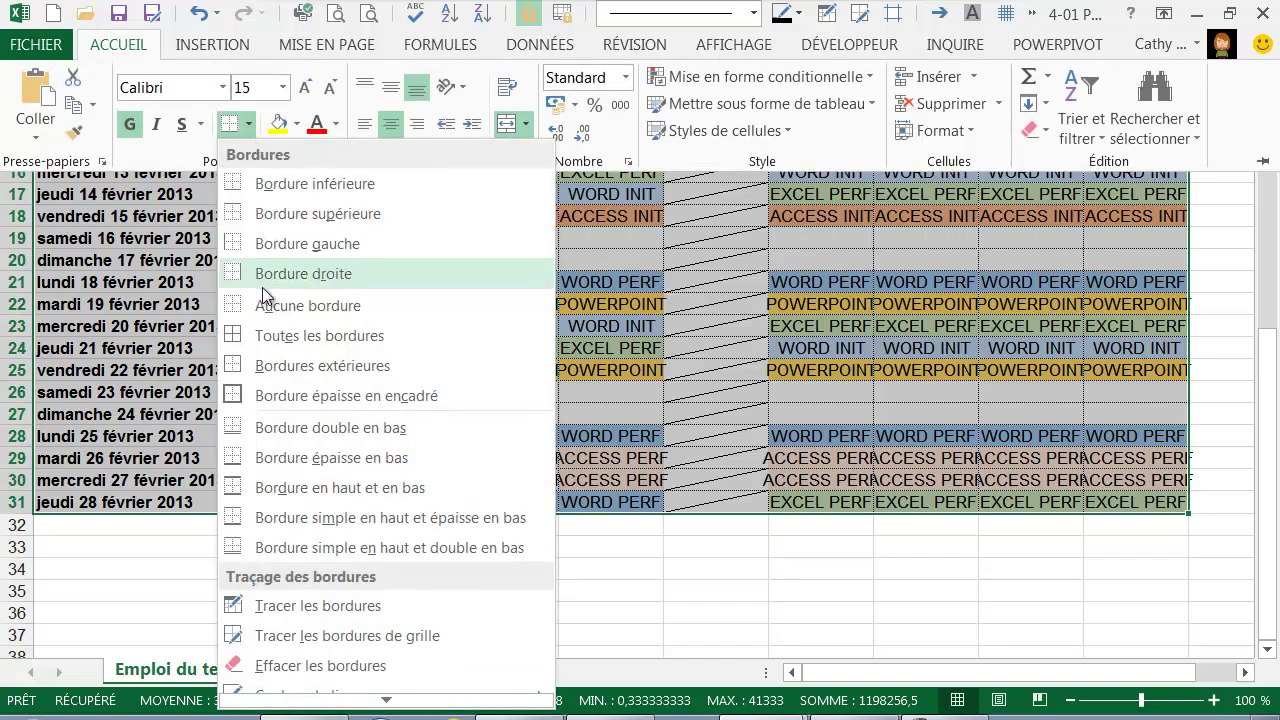
click(266, 395)
scroll(300, 400, up, 5)
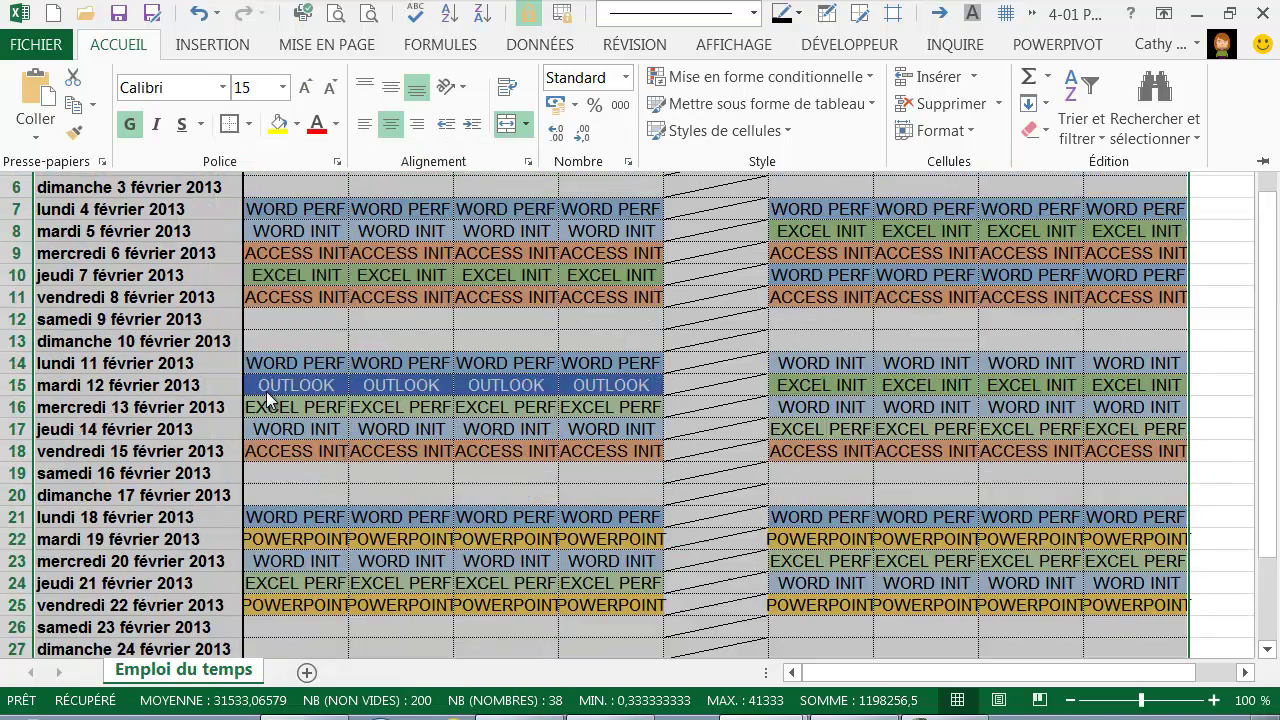
click(298, 346)
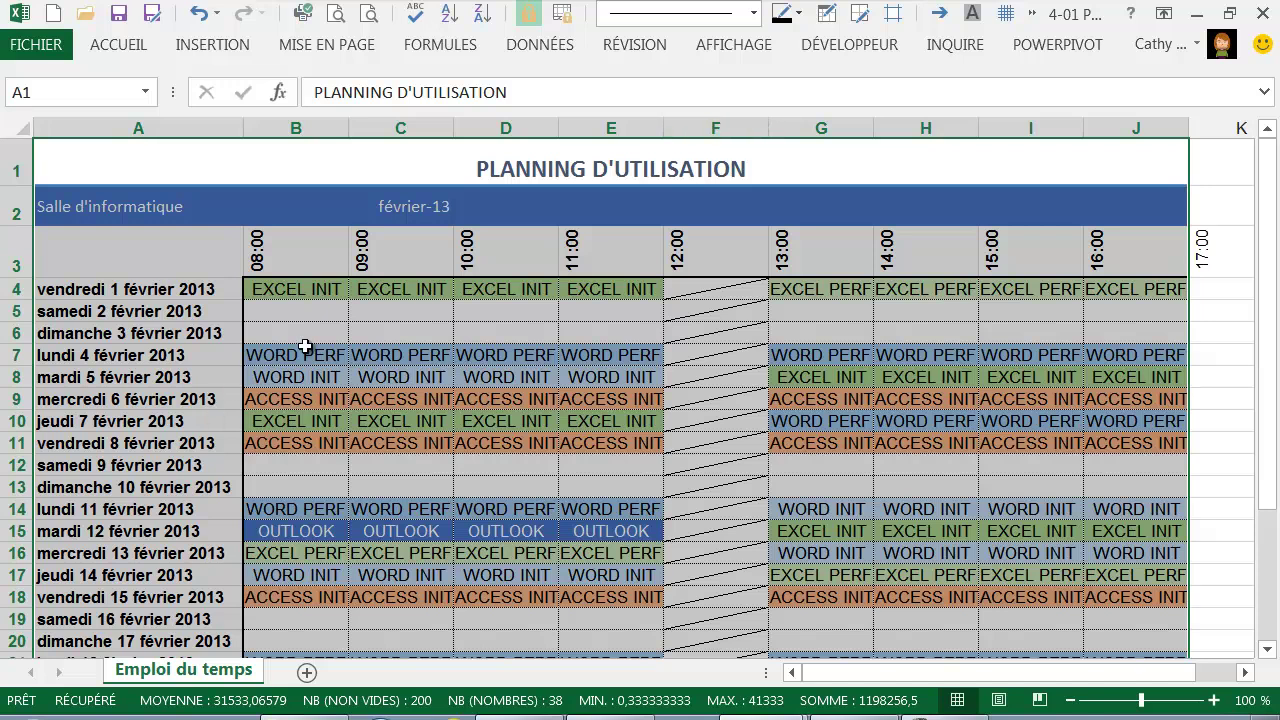
Step: Widen the morning and afternoon columns B:E and G:J equally so the course names fit in their cells
click(291, 128)
drag(291, 128, 605, 127)
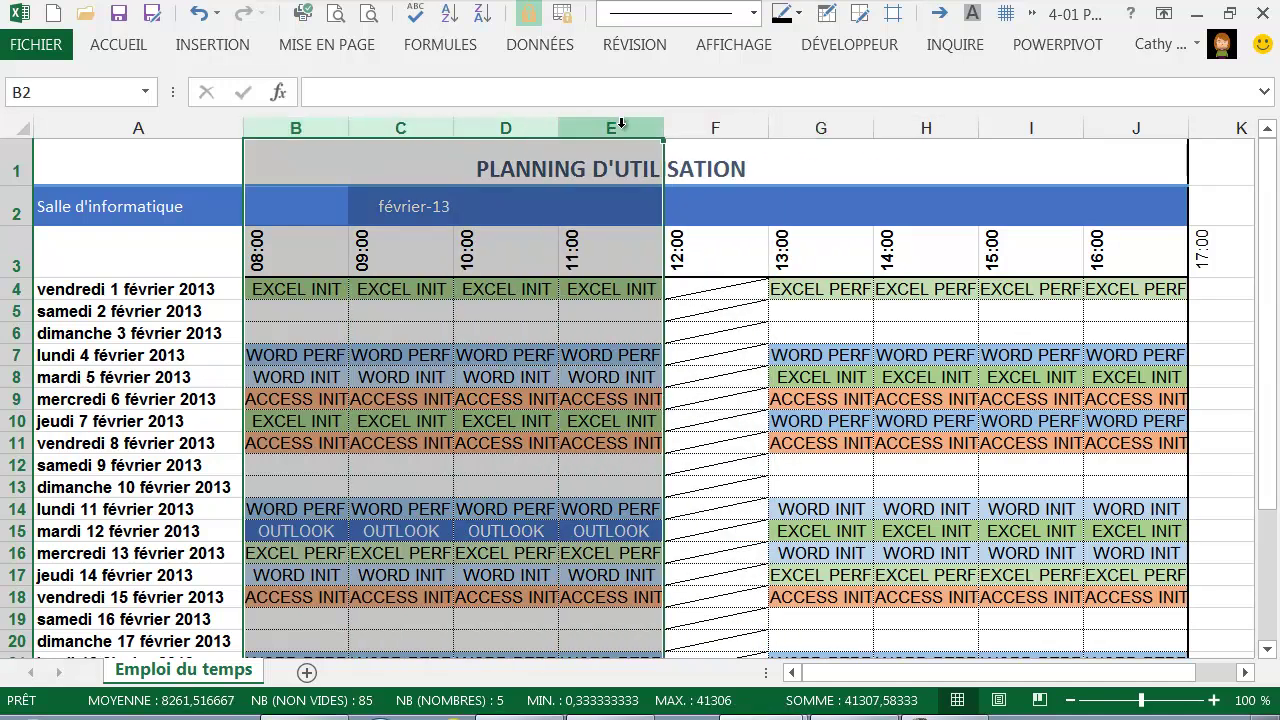
drag(818, 127, 1100, 120)
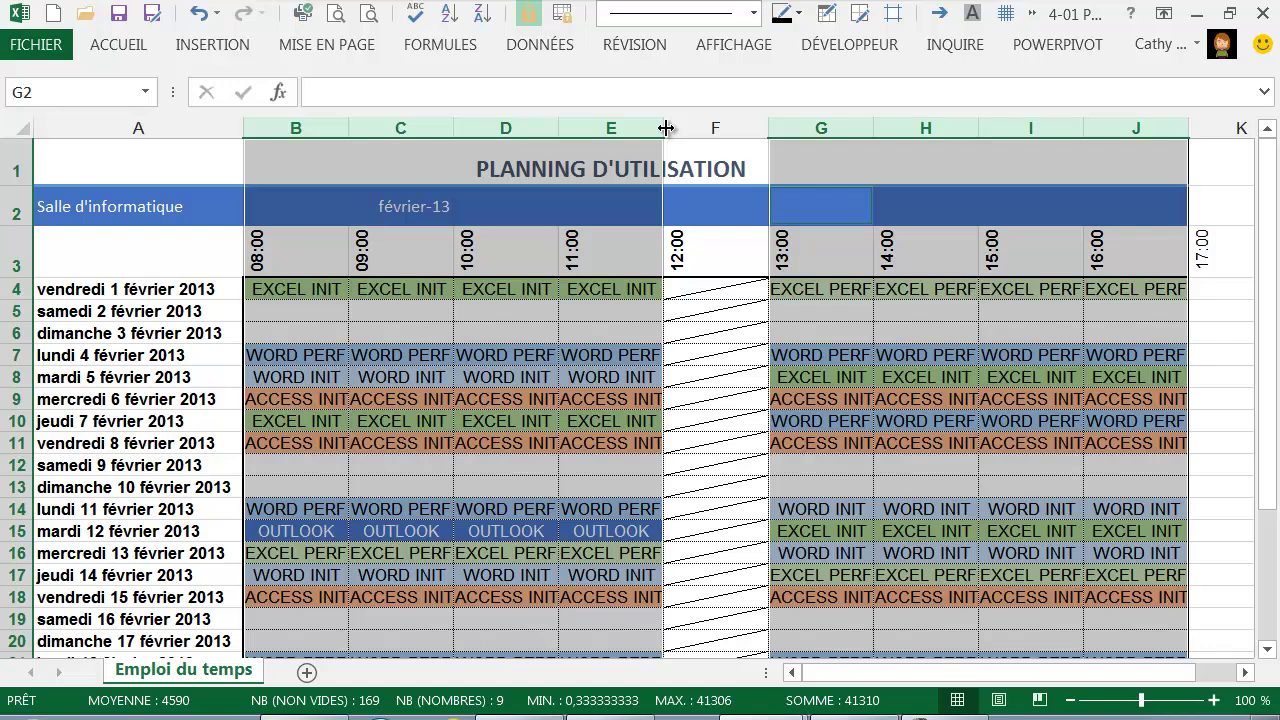
drag(665, 128, 706, 120)
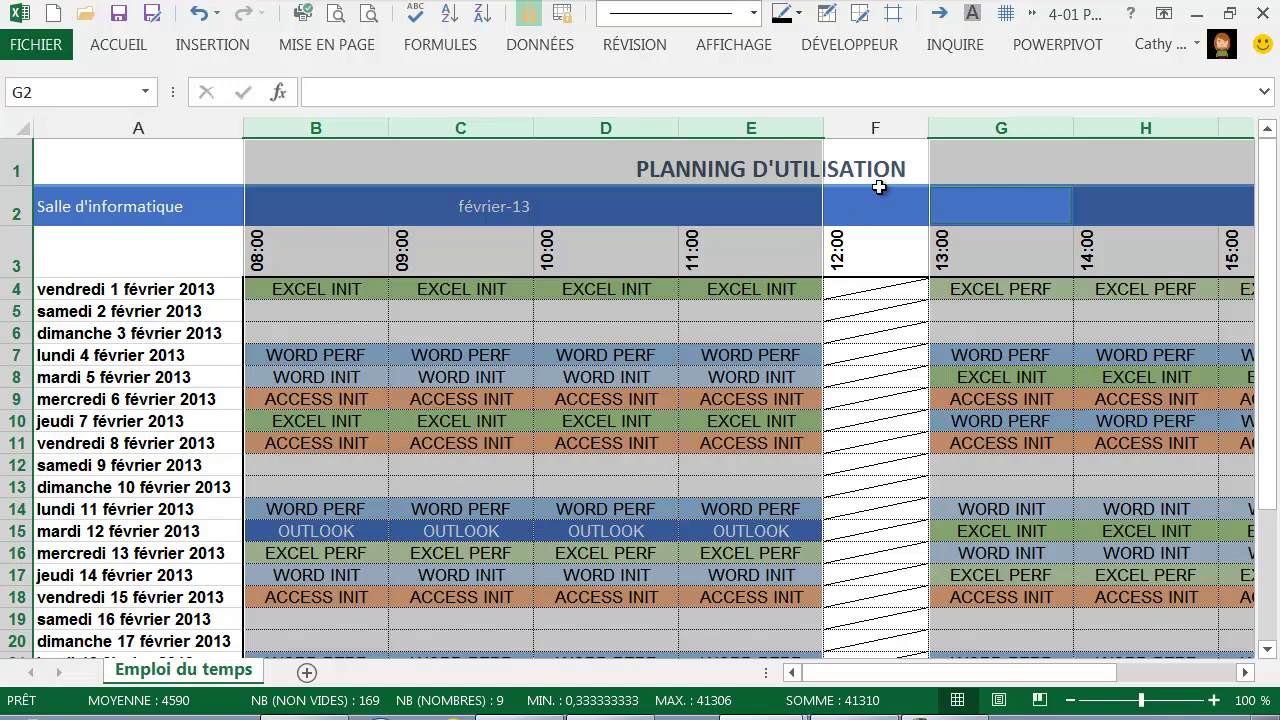
Step: Narrow the struck-out lunch column F to little more than the width of its rotated 12:00 heading
click(889, 128)
drag(931, 128, 864, 128)
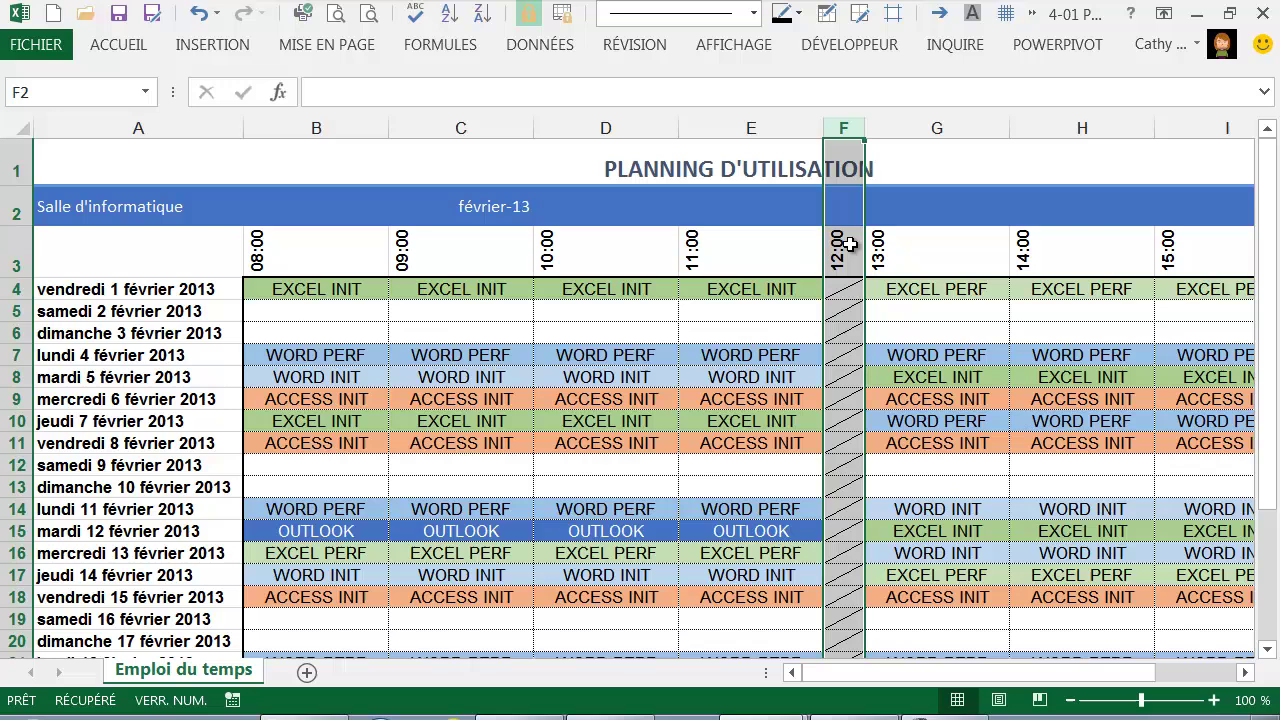
click(638, 422)
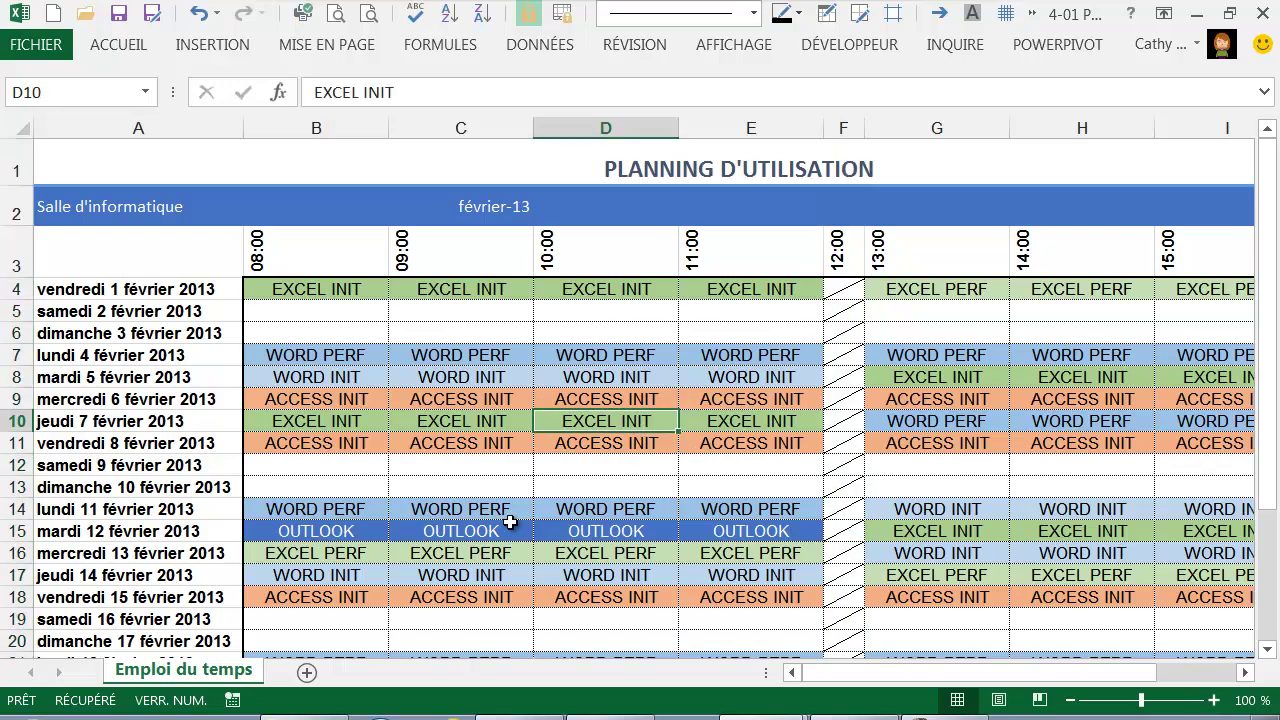
Step: Increase the height of the date rows 4 to 31 uniformly
click(14, 290)
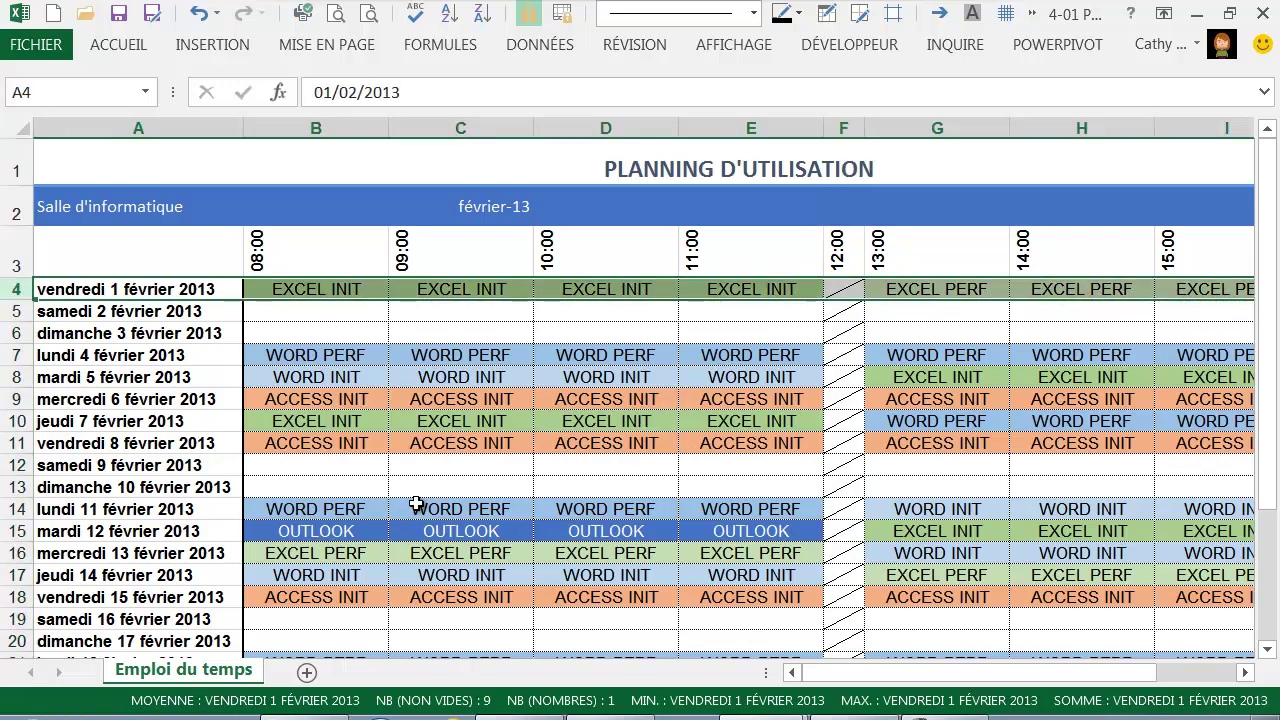
scroll(415, 503, down, 4)
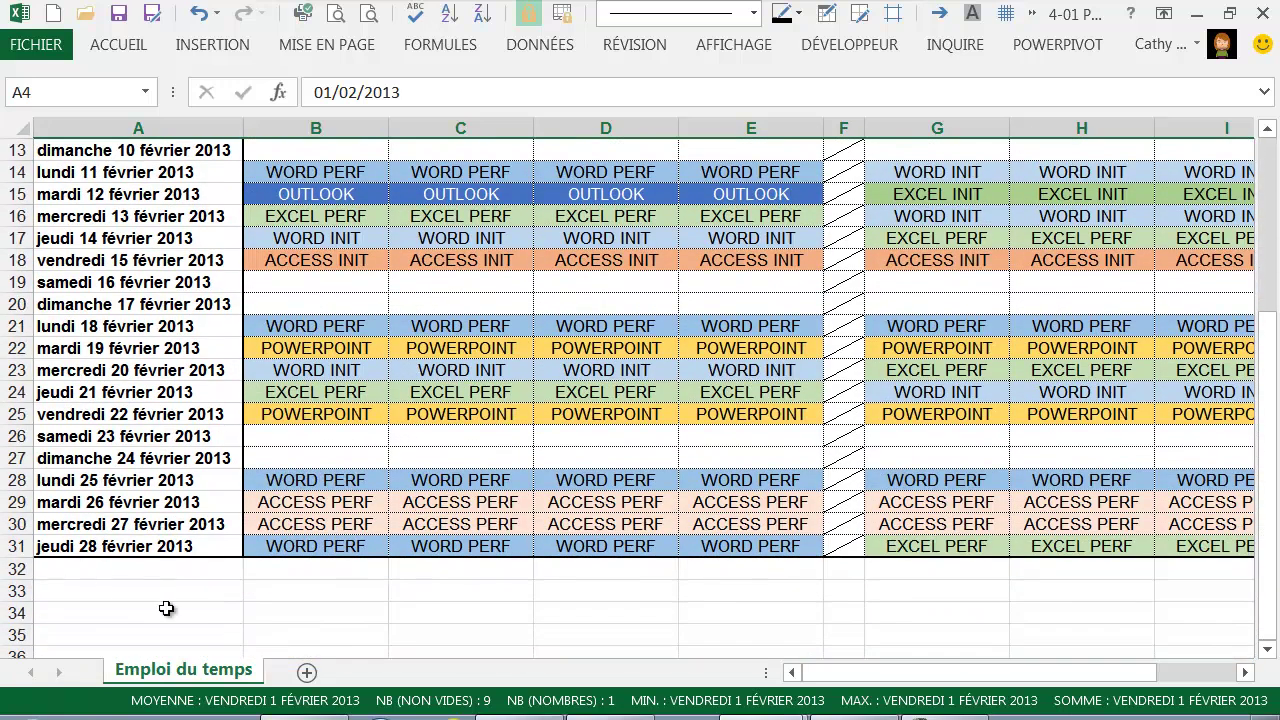
shift+click(10, 546)
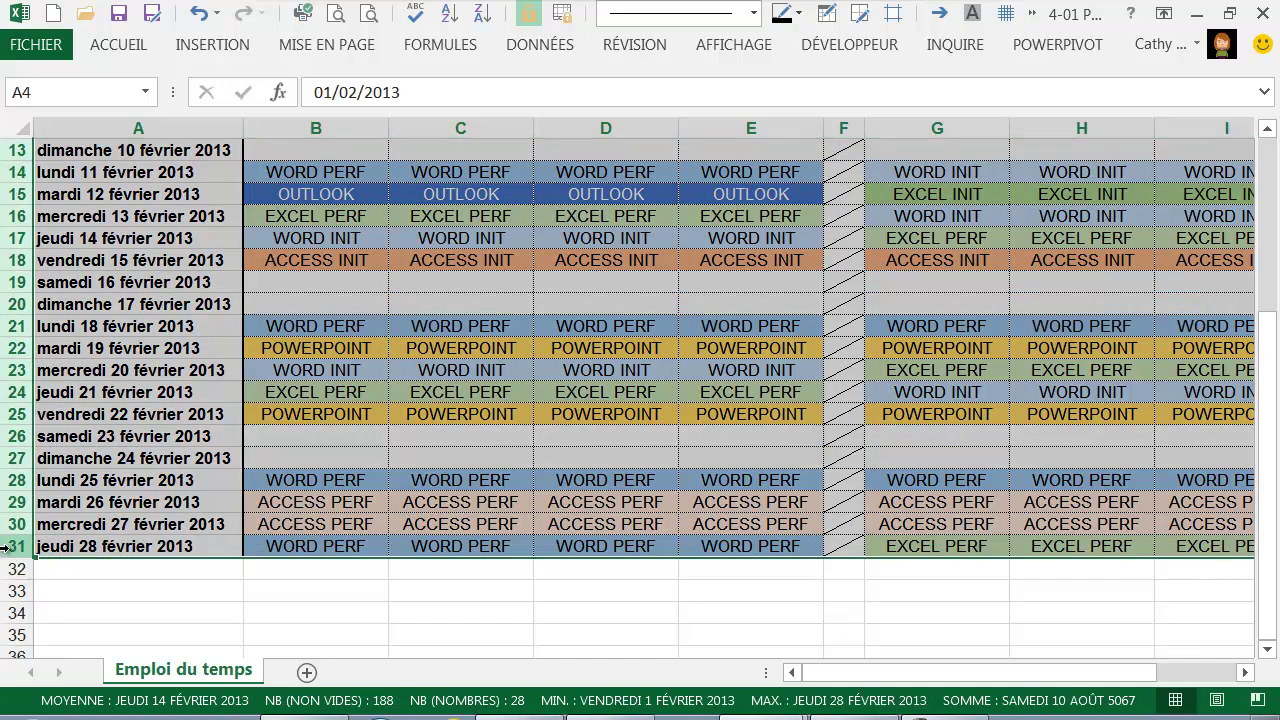
drag(19, 469, 17, 478)
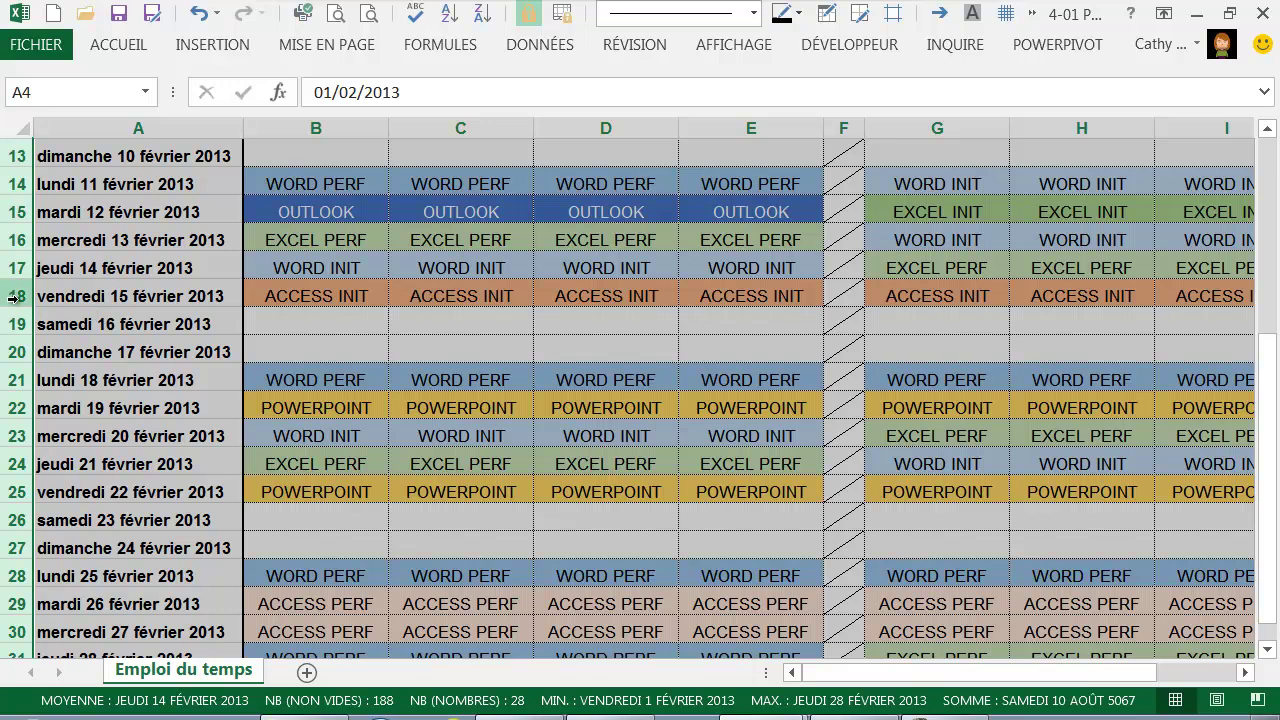
drag(16, 304, 12, 310)
click(481, 418)
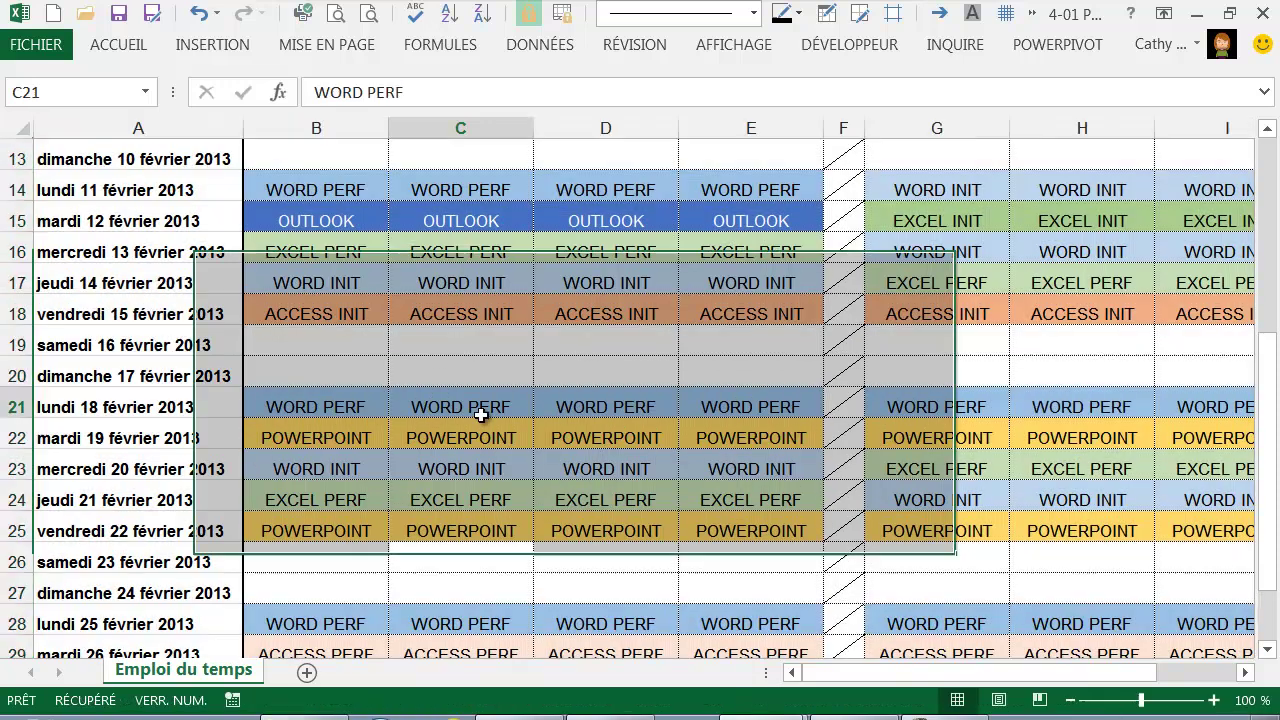
Step: Delete the 17:00 heading from cell K3
click(1072, 700)
click(1072, 700)
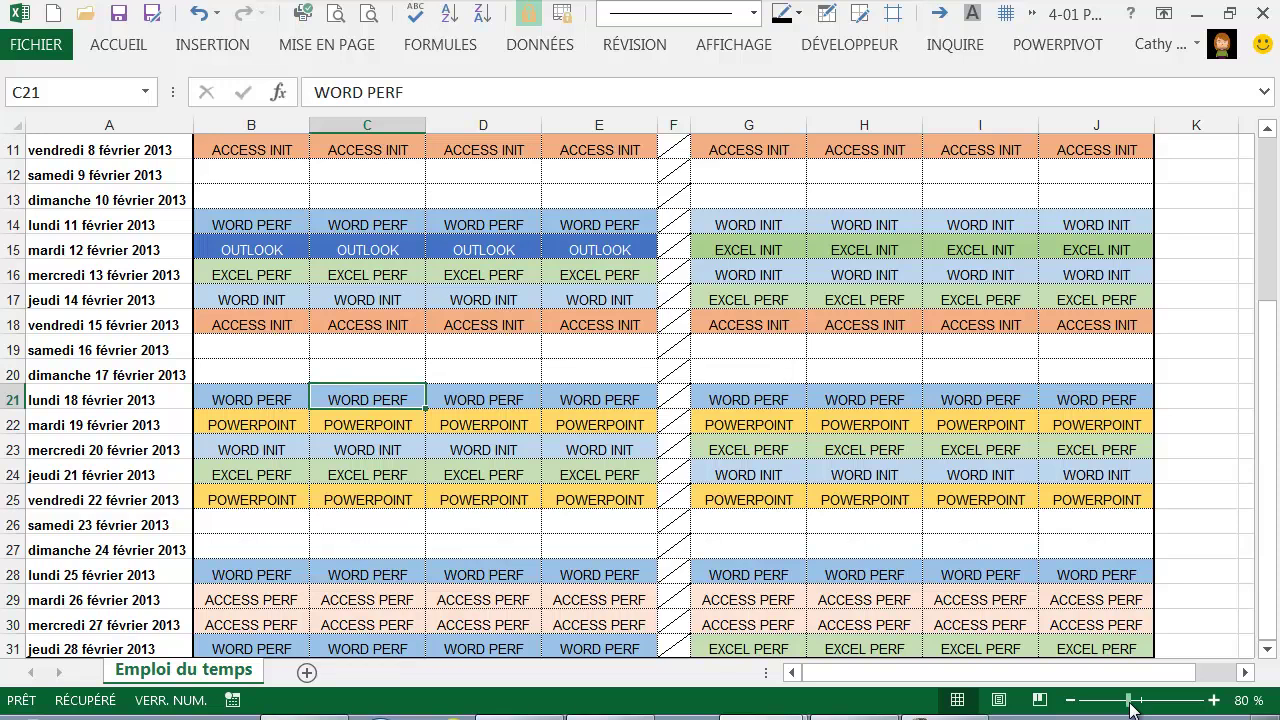
click(1072, 711)
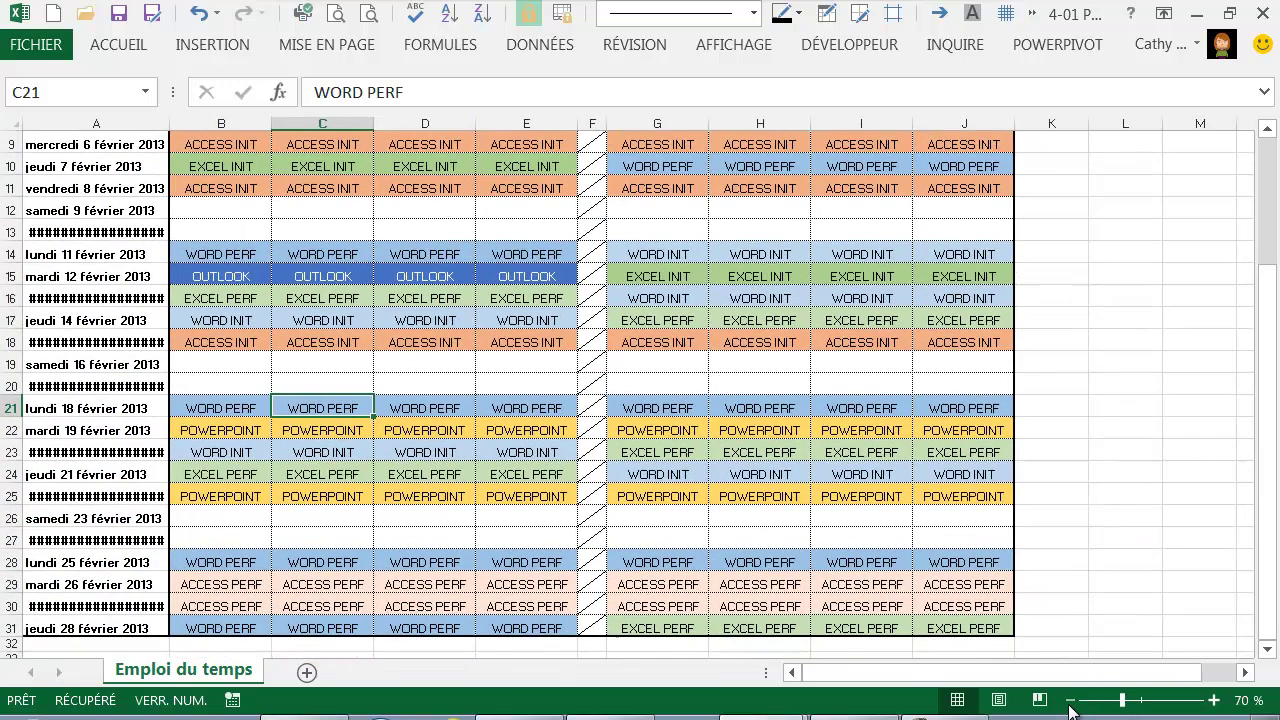
click(1213, 700)
scroll(888, 559, up, 3)
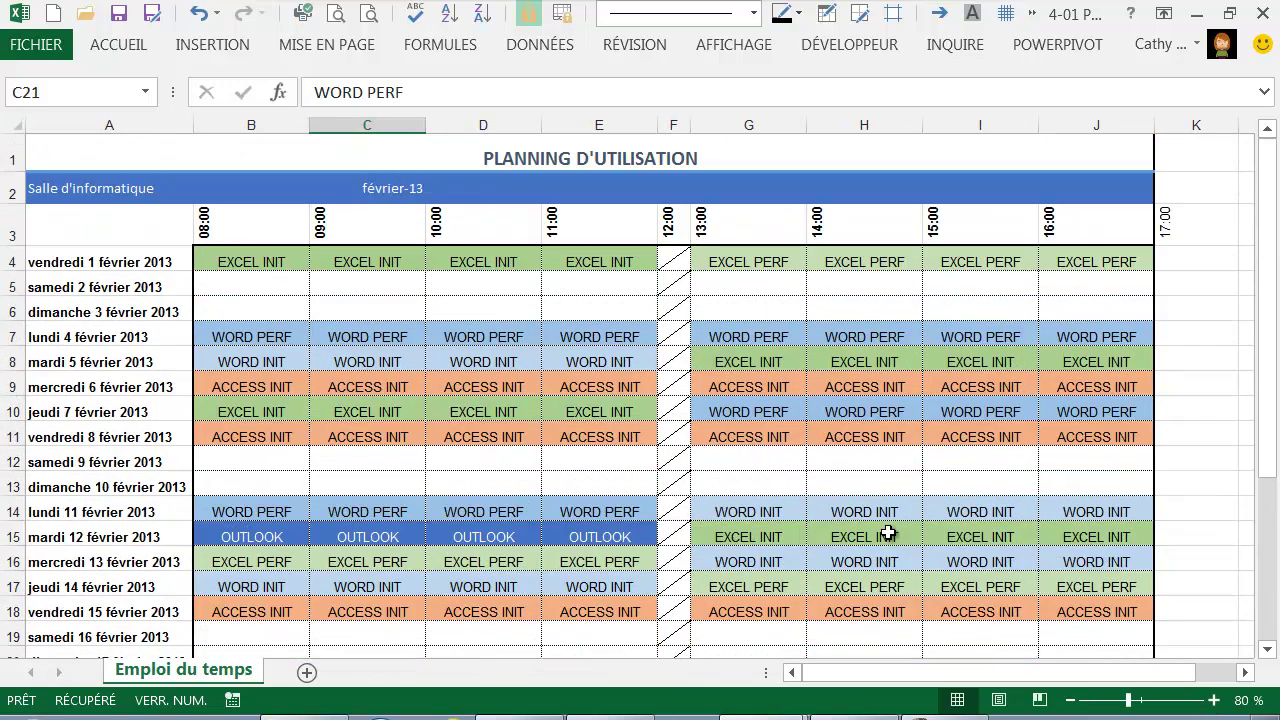
click(1187, 230)
key(Delete)
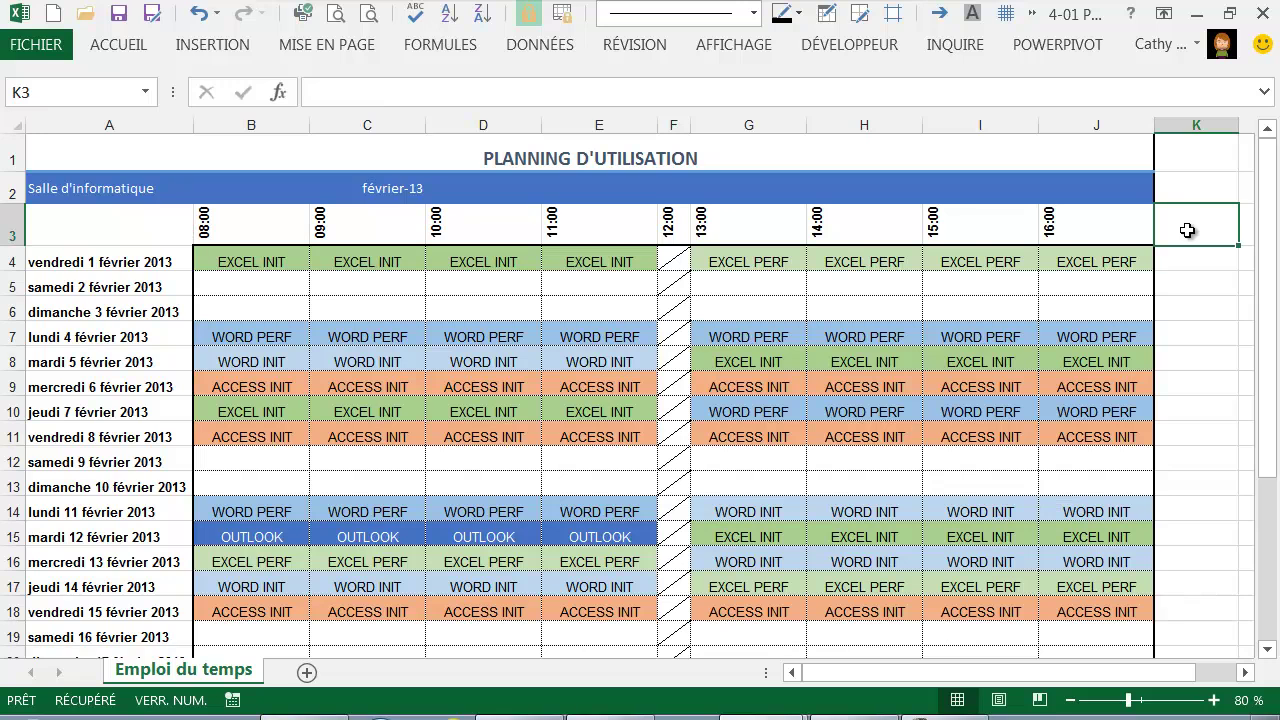
Step: Set the page orientation to landscape (Paysage) and open the print preview
click(346, 341)
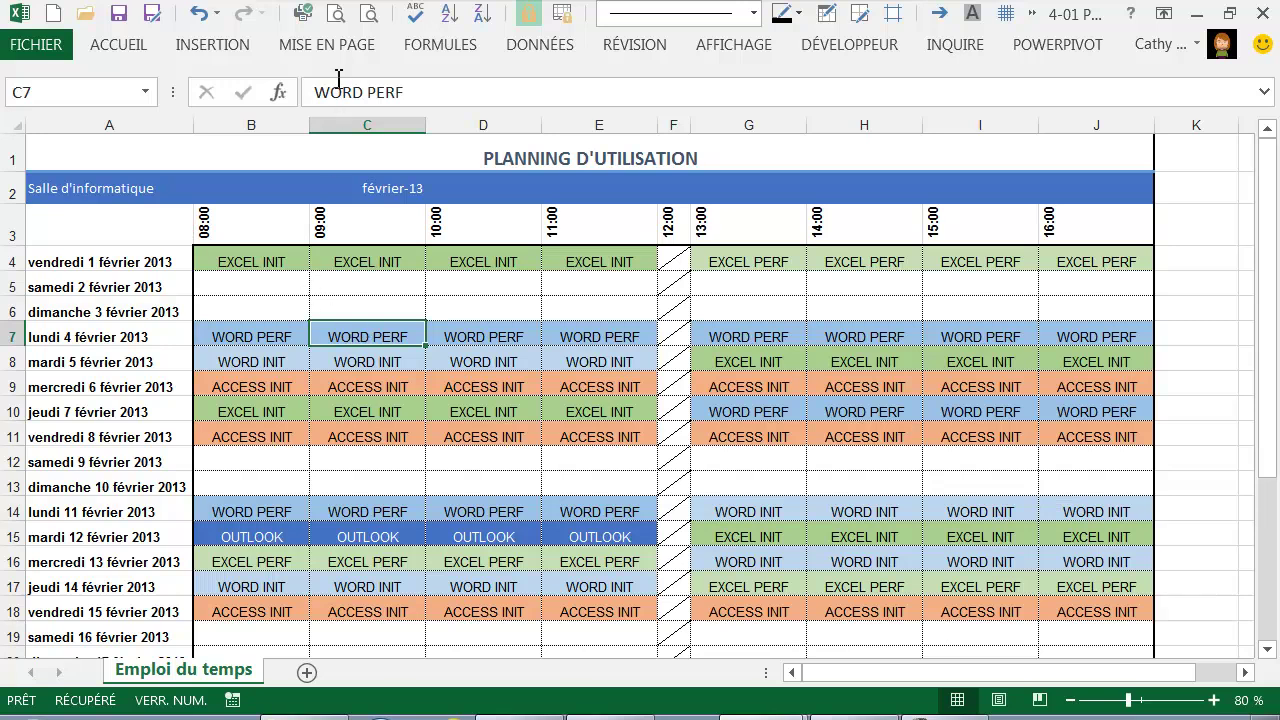
click(327, 45)
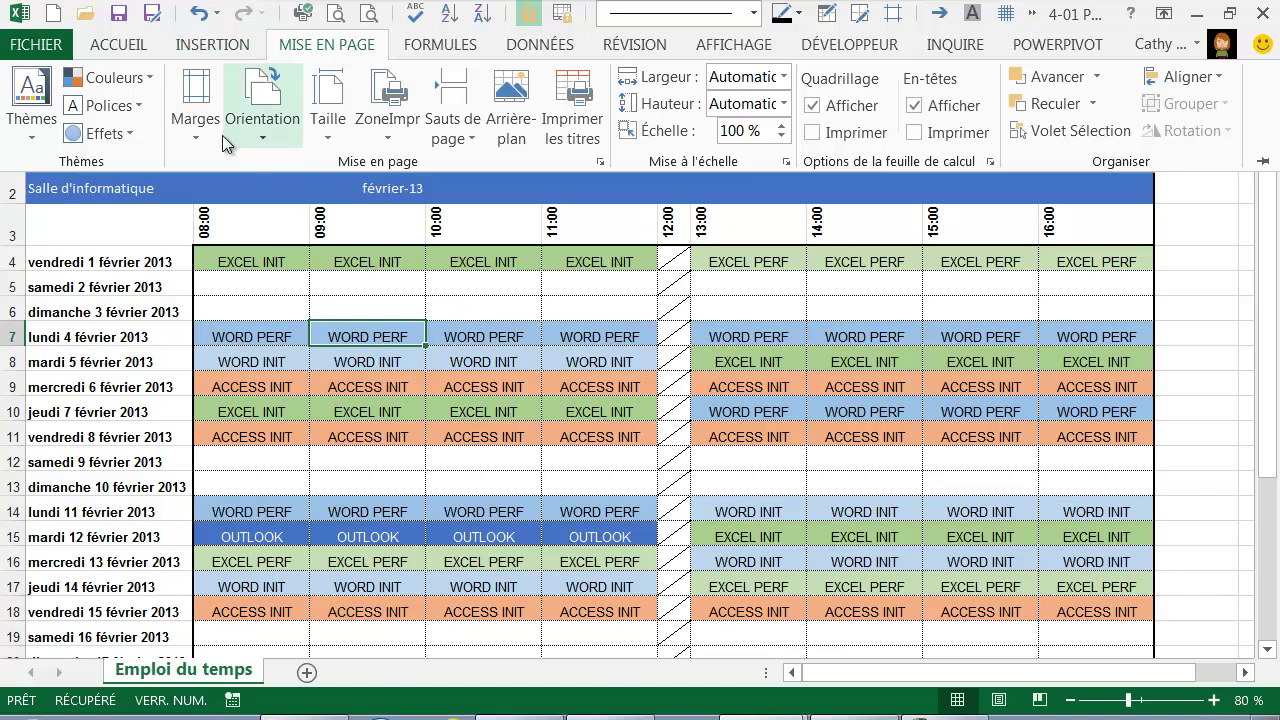
click(255, 132)
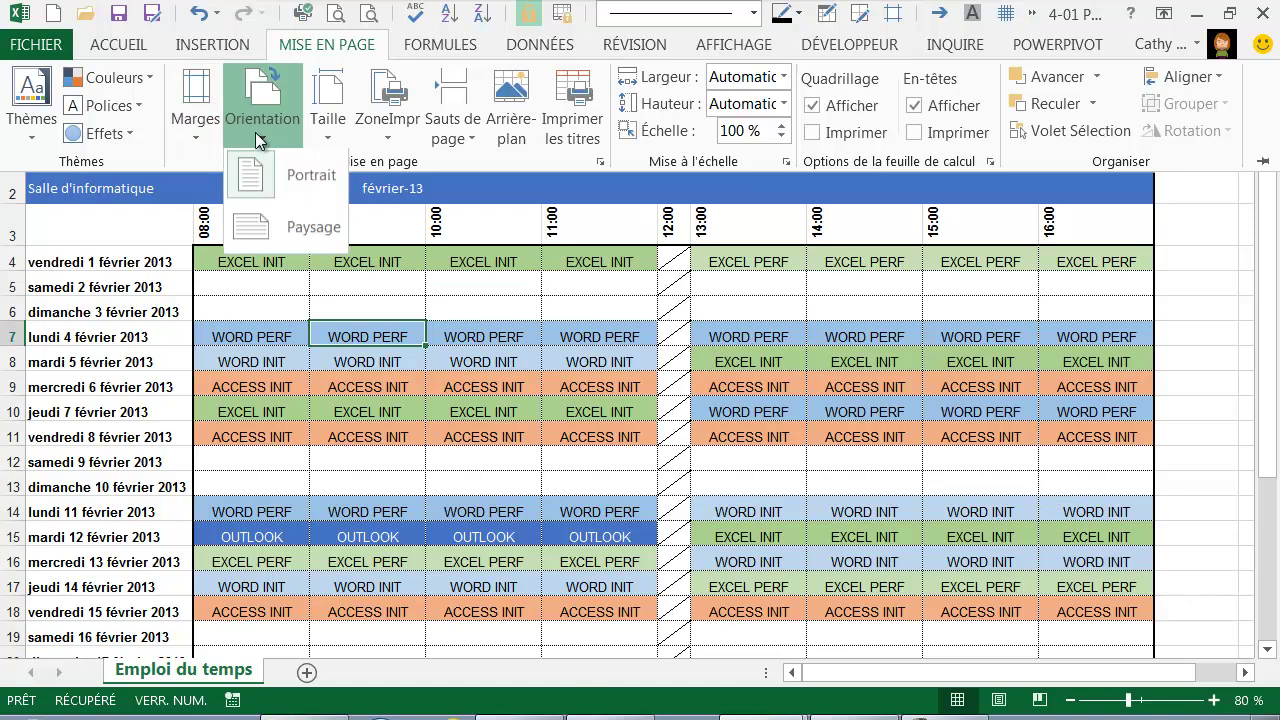
click(300, 229)
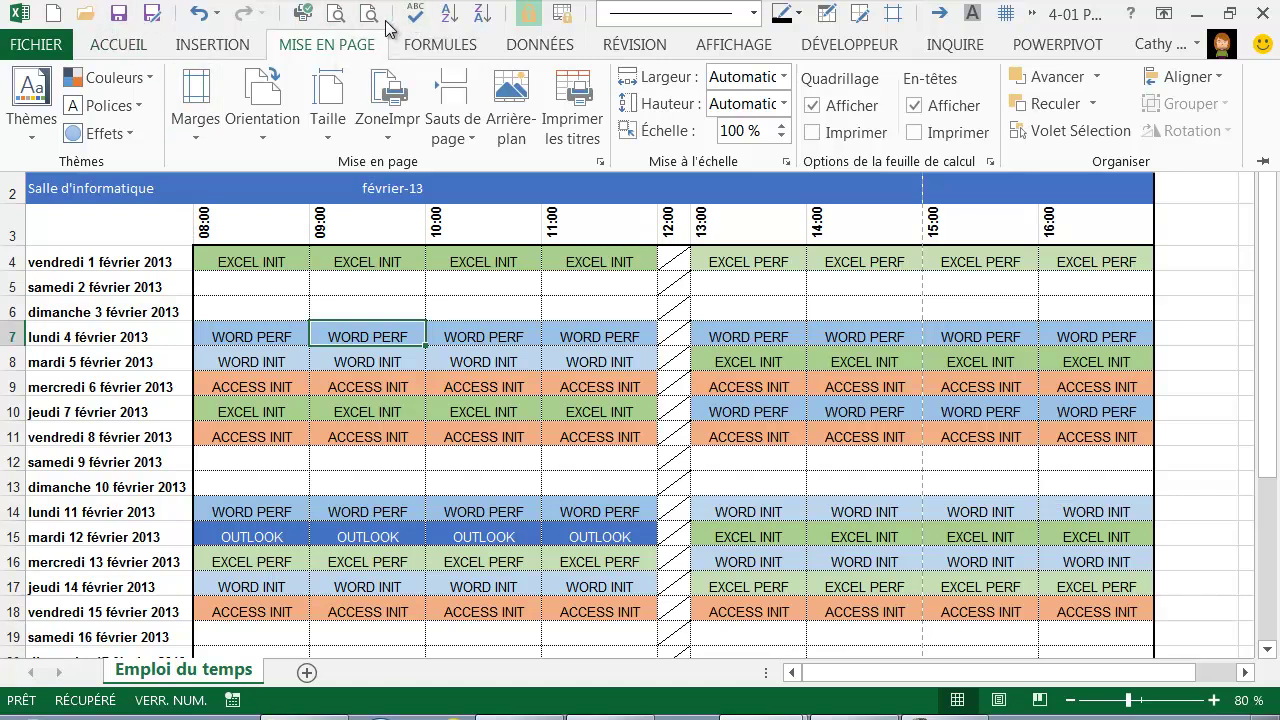
click(338, 20)
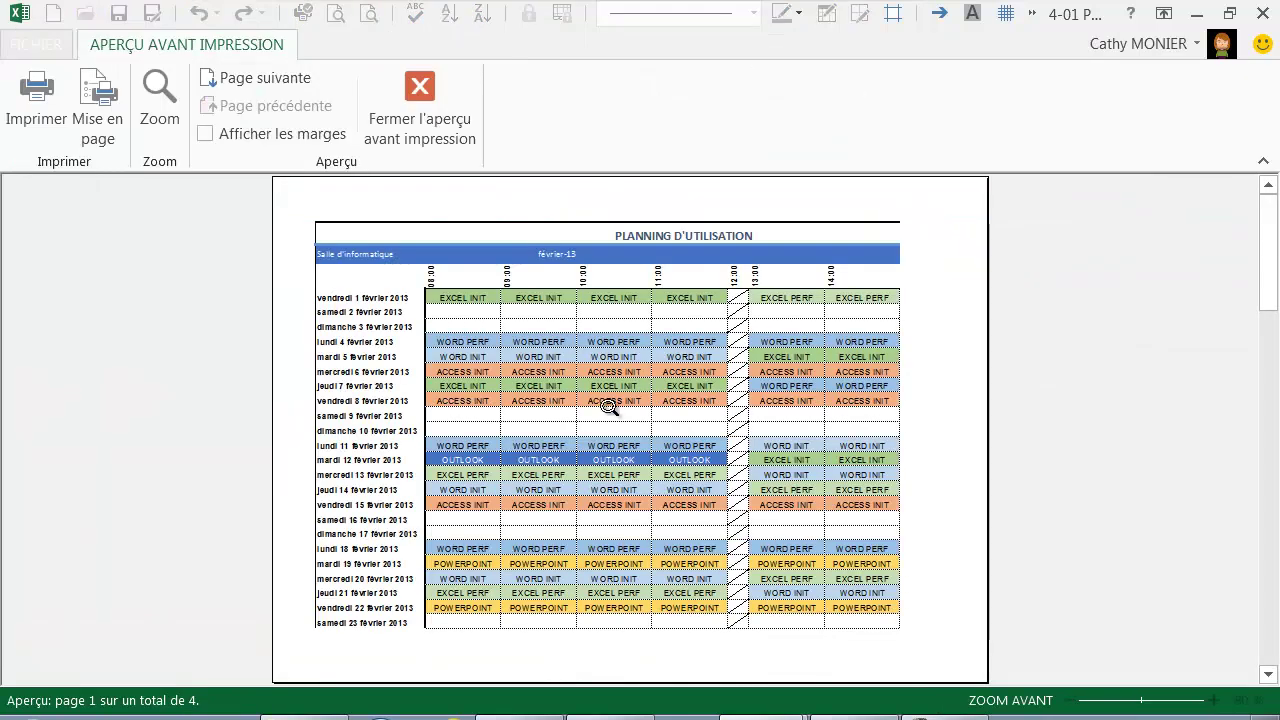
Step: Examine how the schedule is split across the pages in the print preview and close the preview
scroll(608, 407, down, 2)
scroll(608, 407, up, 2)
scroll(608, 407, down, 1)
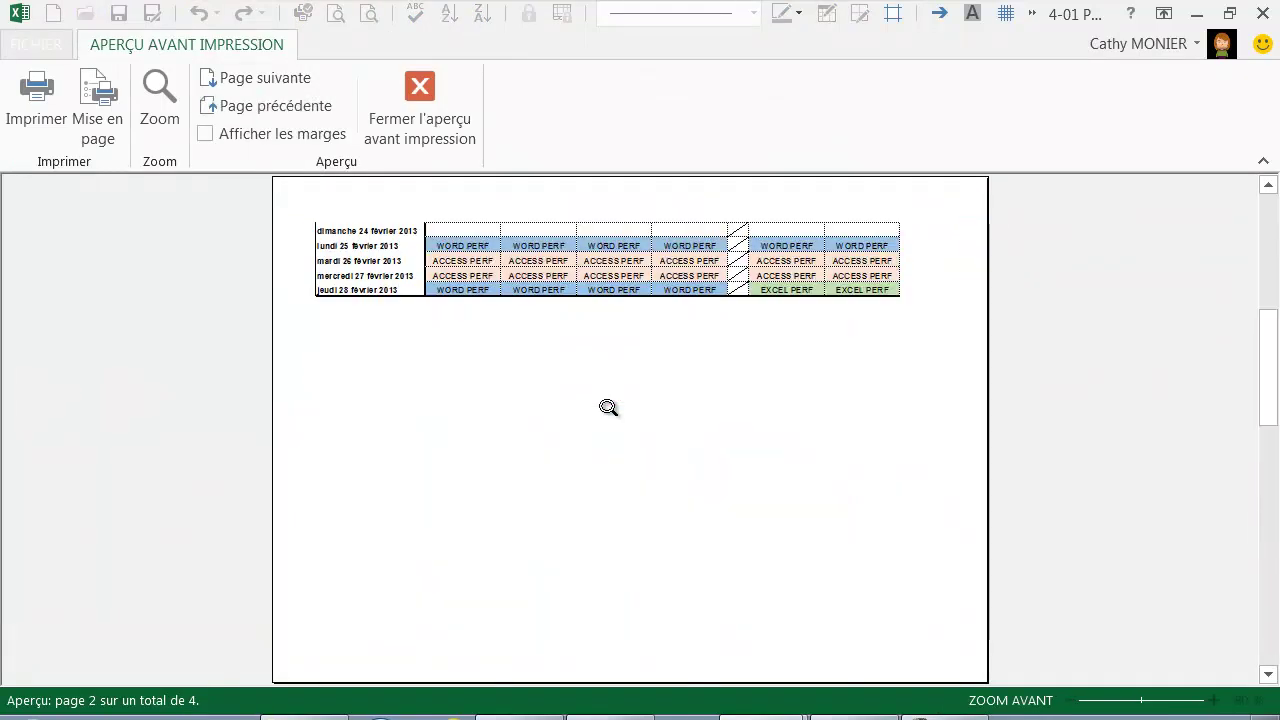
scroll(608, 407, up, 1)
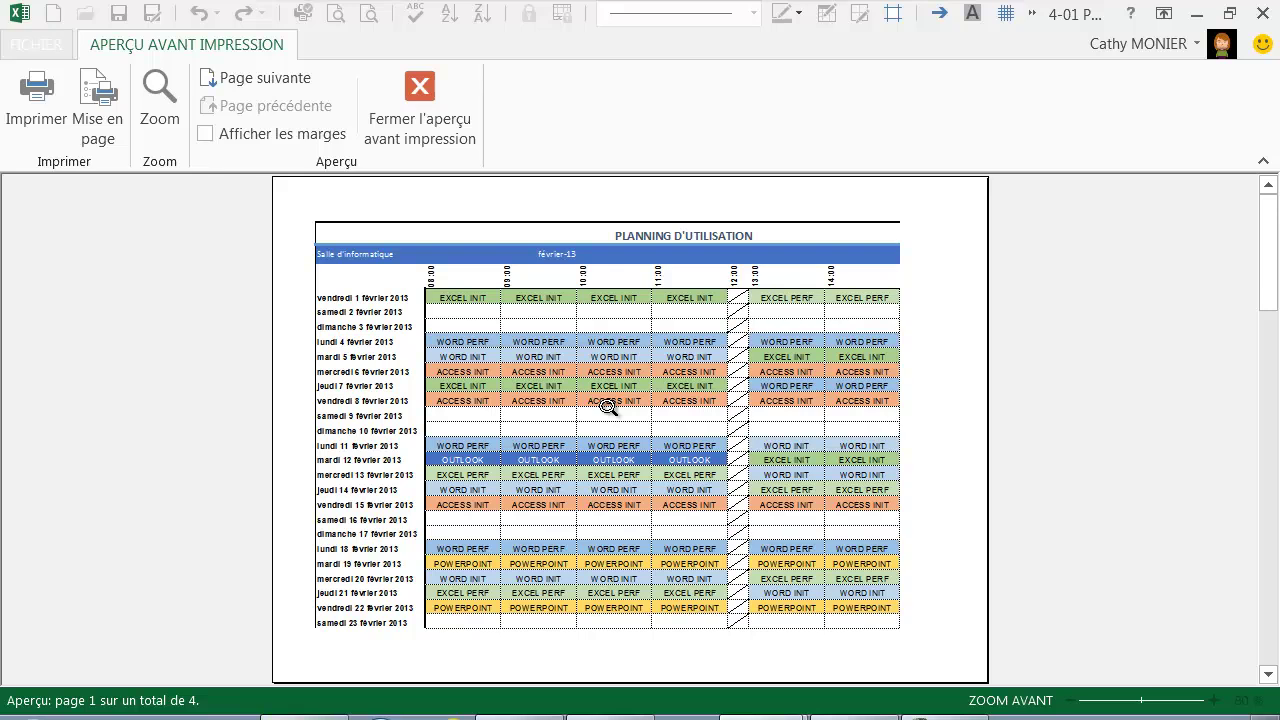
scroll(608, 407, down, 1)
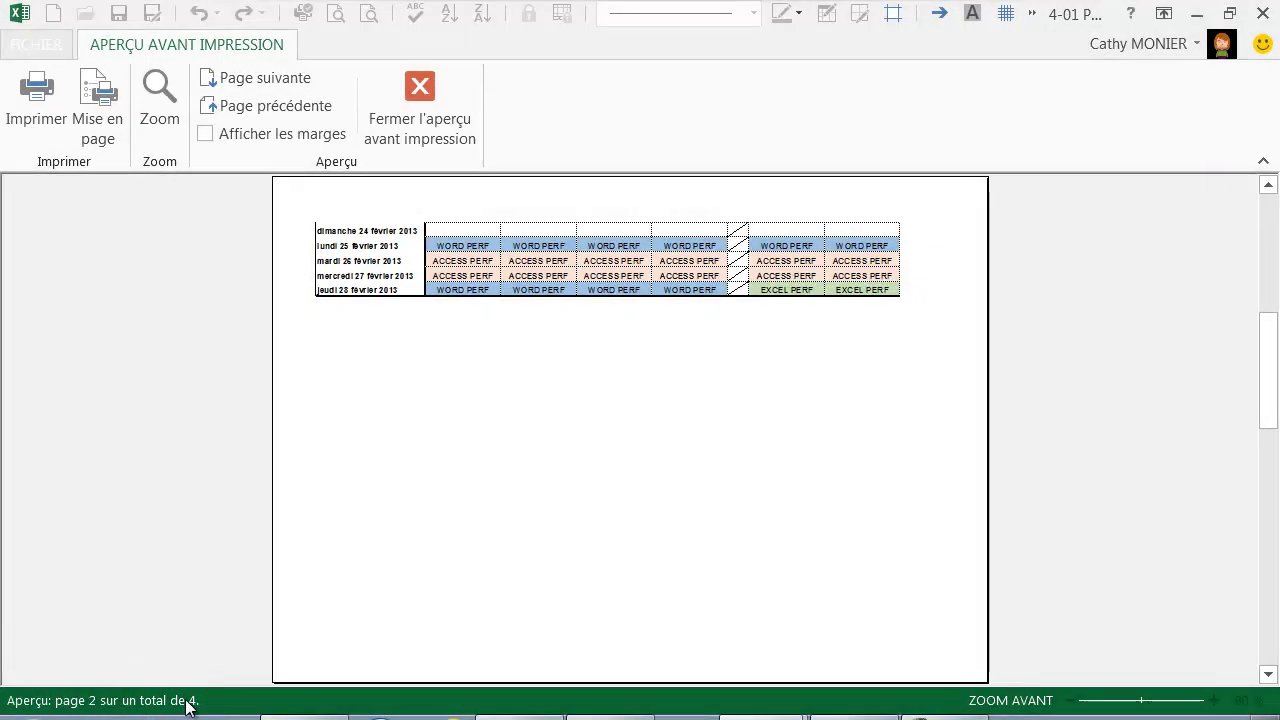
click(435, 125)
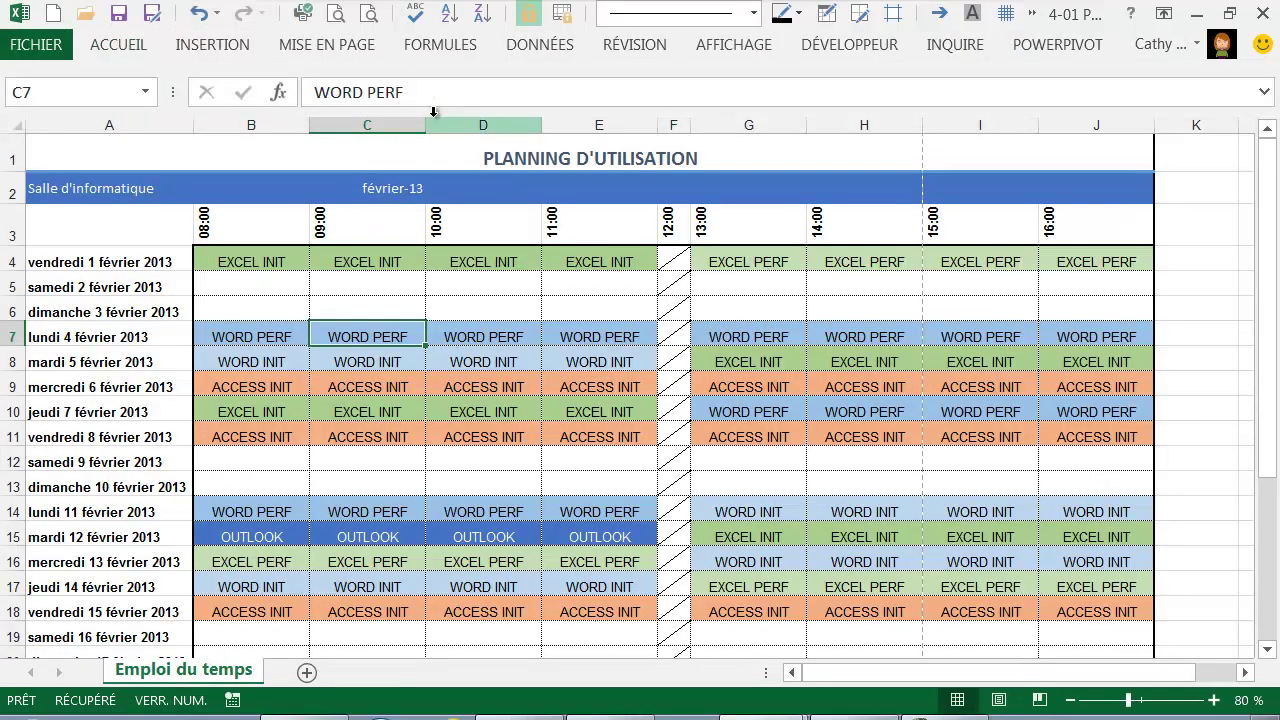
Step: Scale the printout to fit on 1 page in width and 1 page in height
click(362, 47)
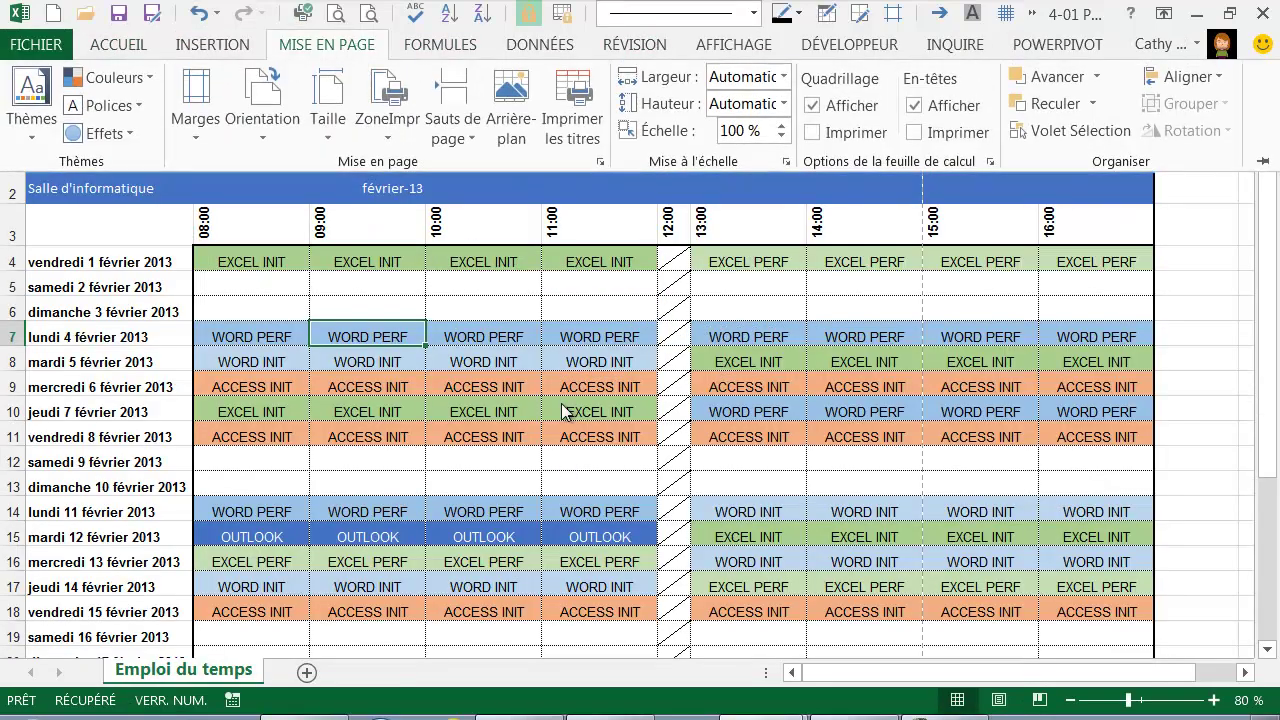
click(783, 78)
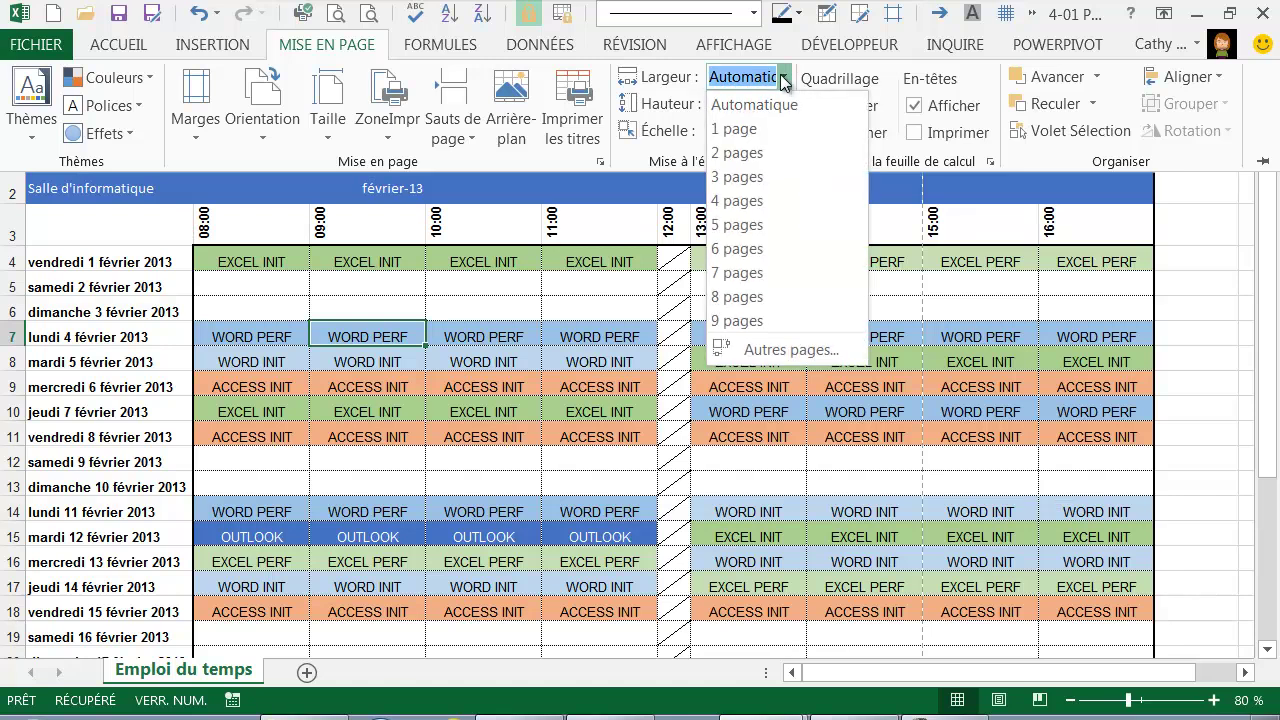
click(748, 129)
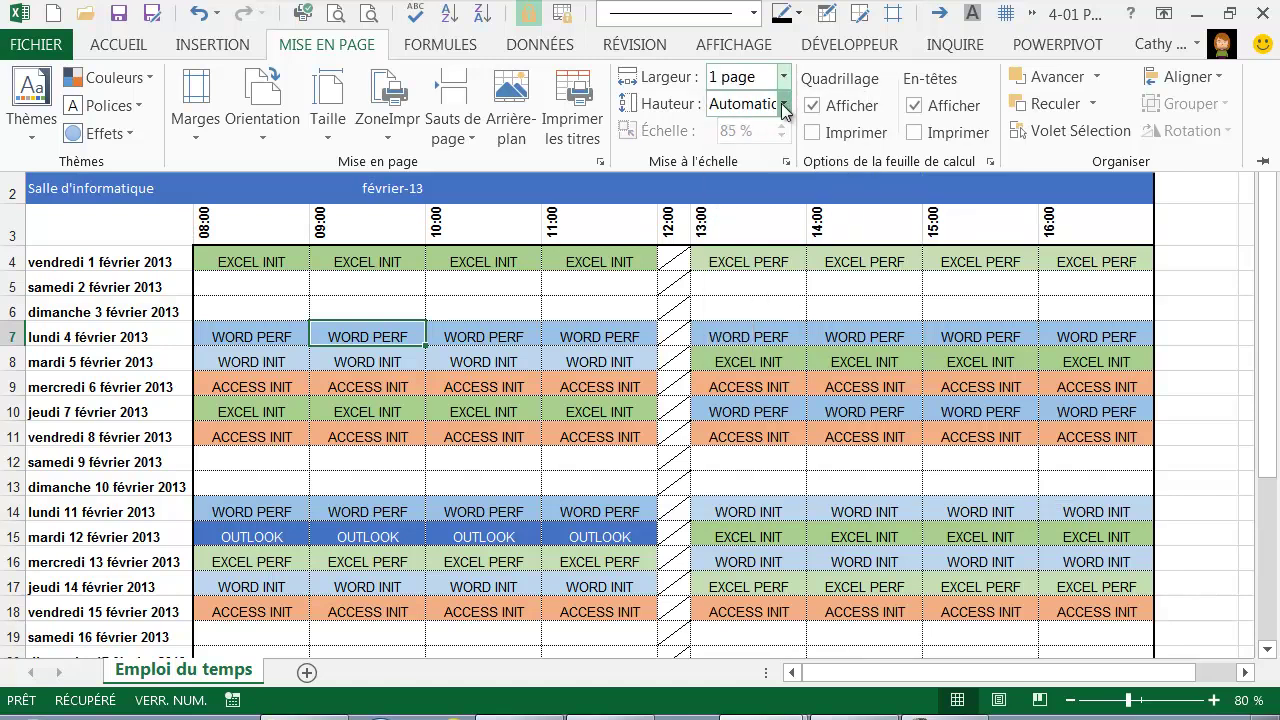
click(783, 104)
click(733, 158)
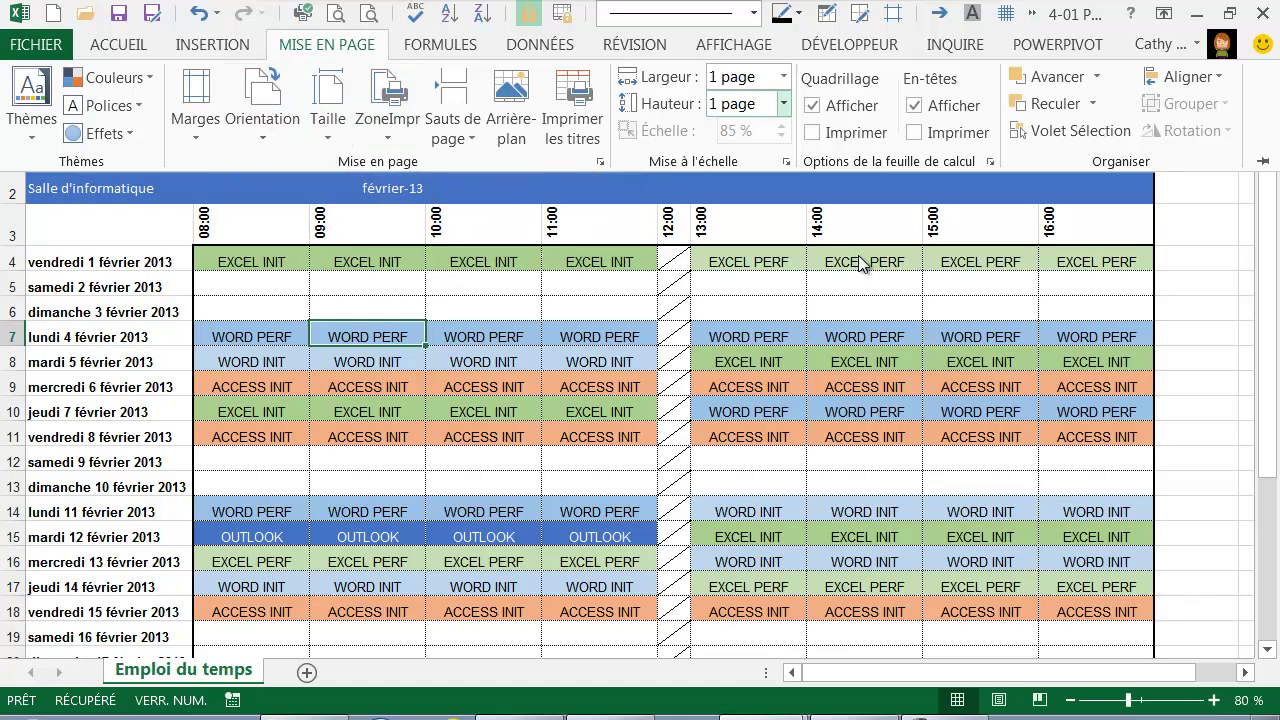
double_click(316, 52)
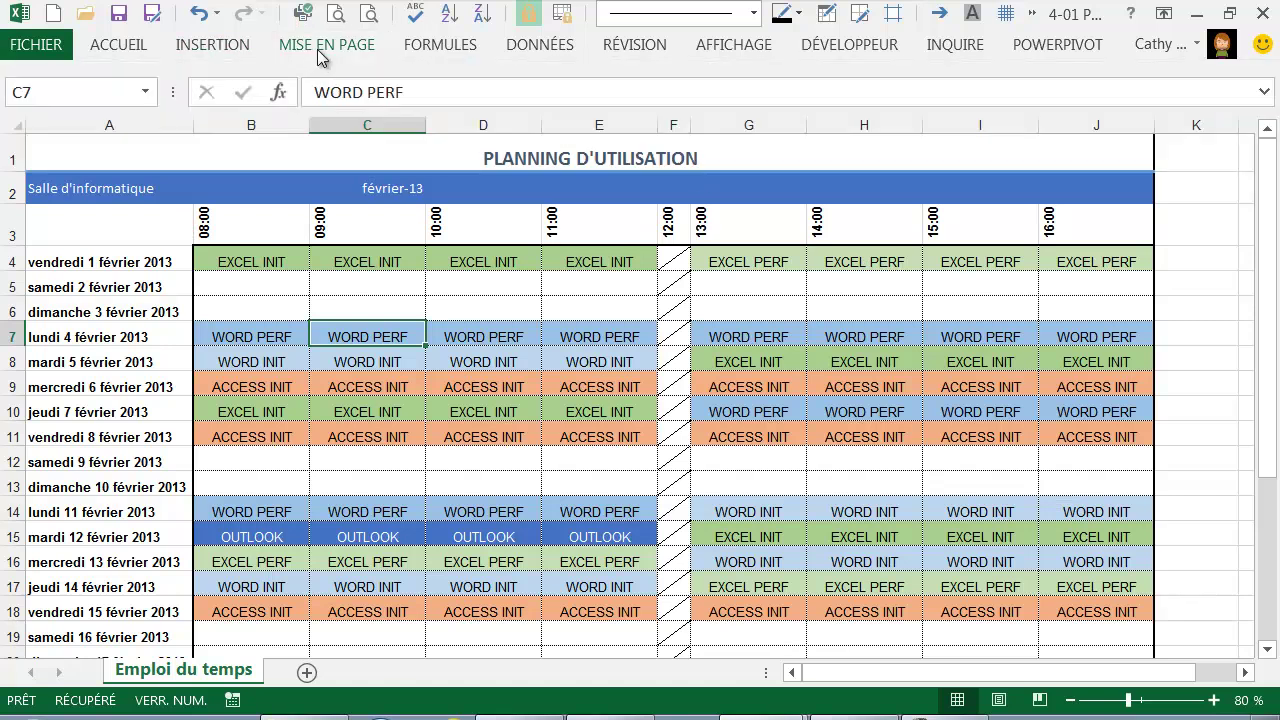
Step: Add a page header to the sheet and activate its right section for editing
click(219, 47)
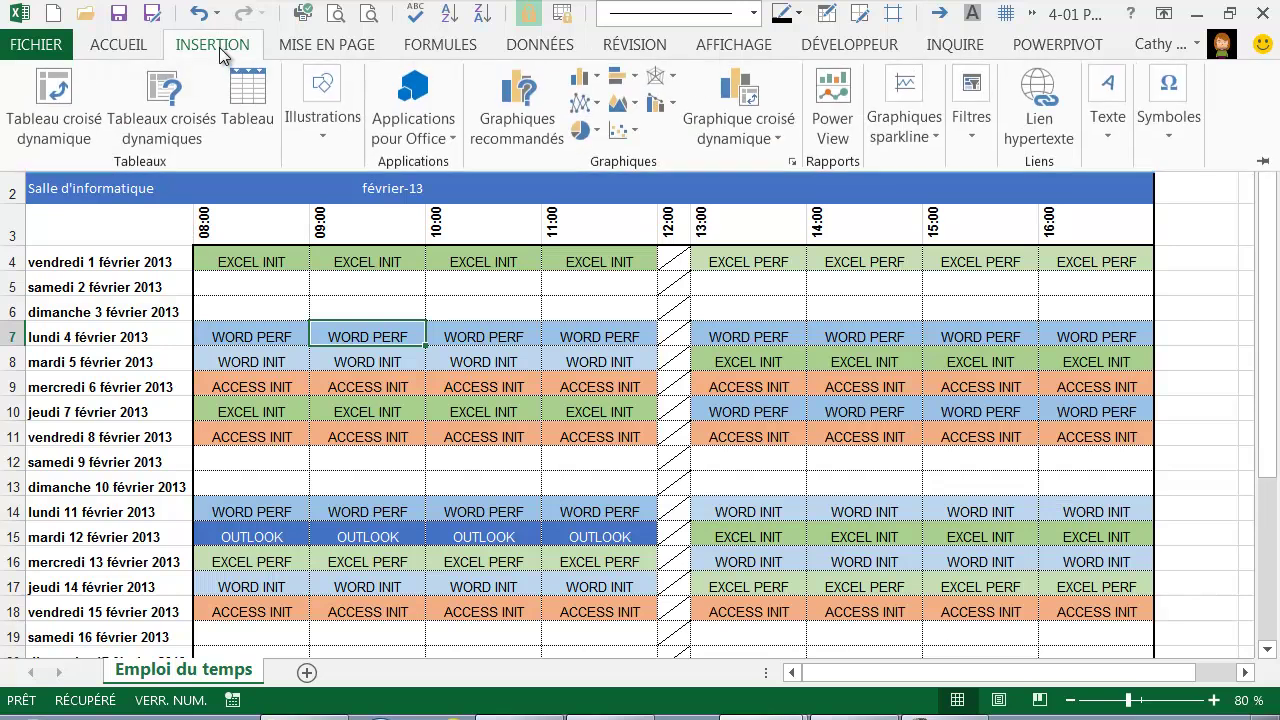
click(1107, 130)
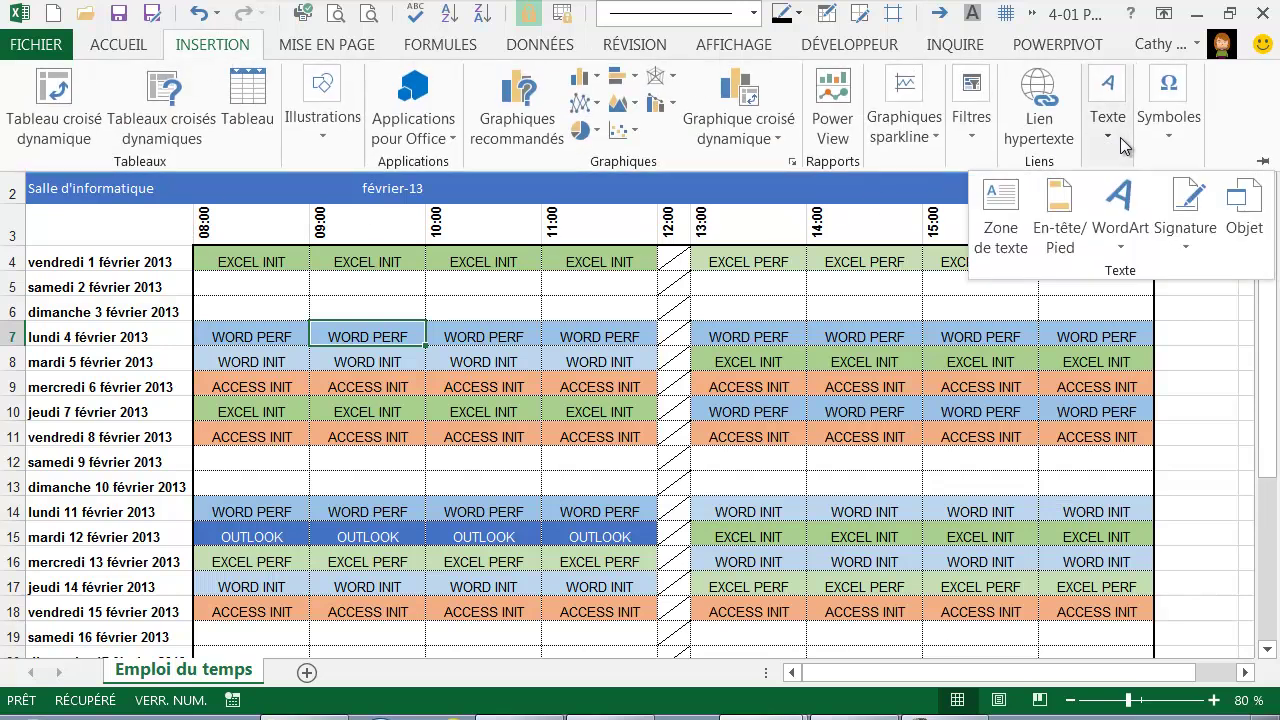
click(1062, 246)
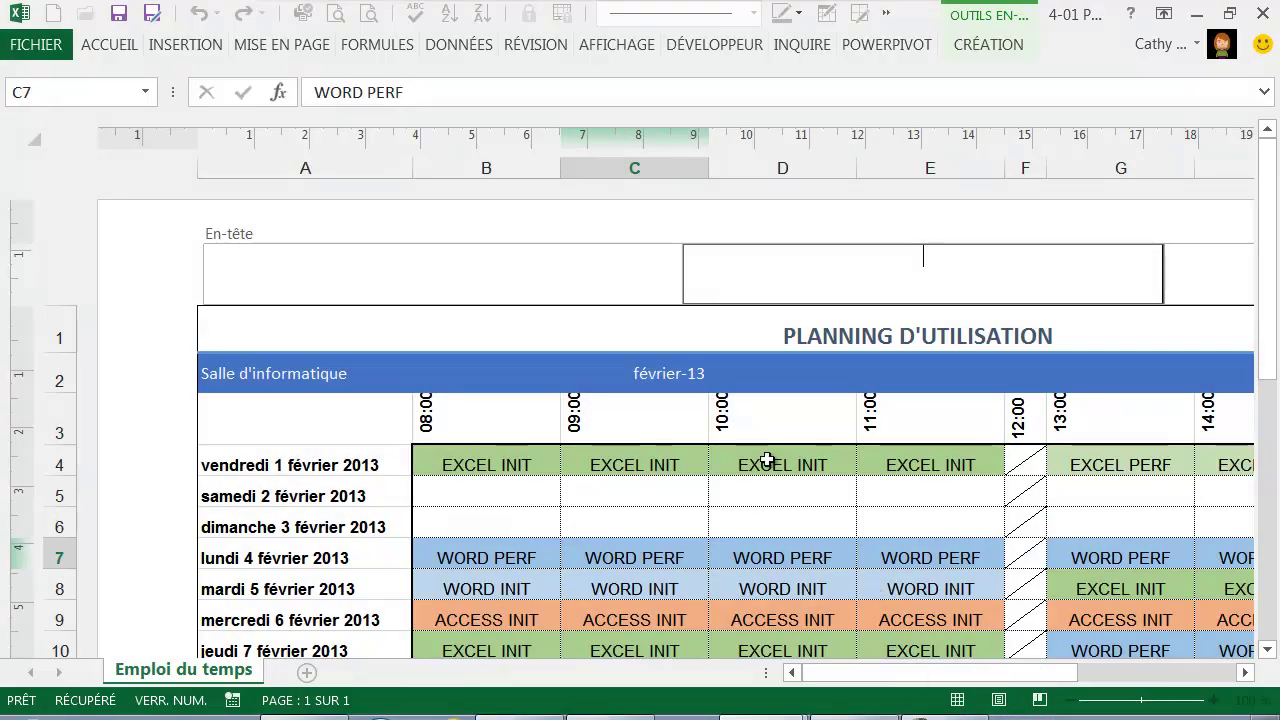
click(372, 266)
click(836, 277)
drag(886, 677, 950, 655)
click(921, 265)
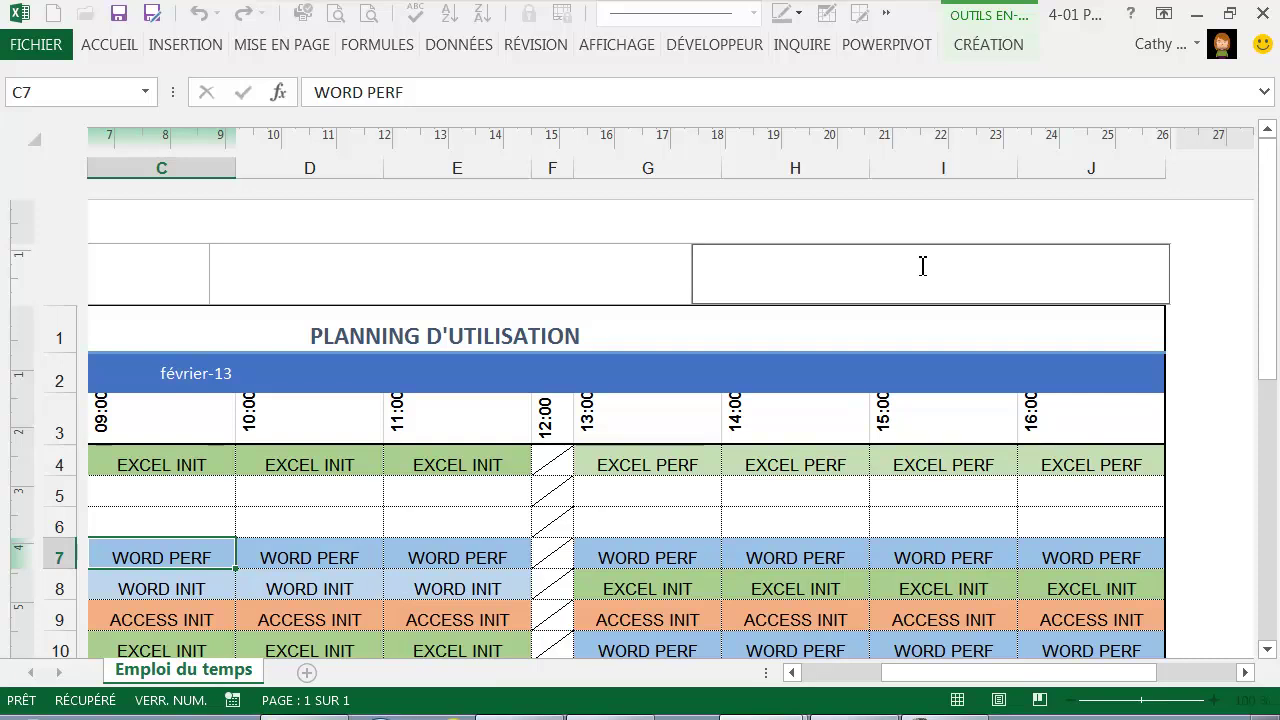
double_click(976, 48)
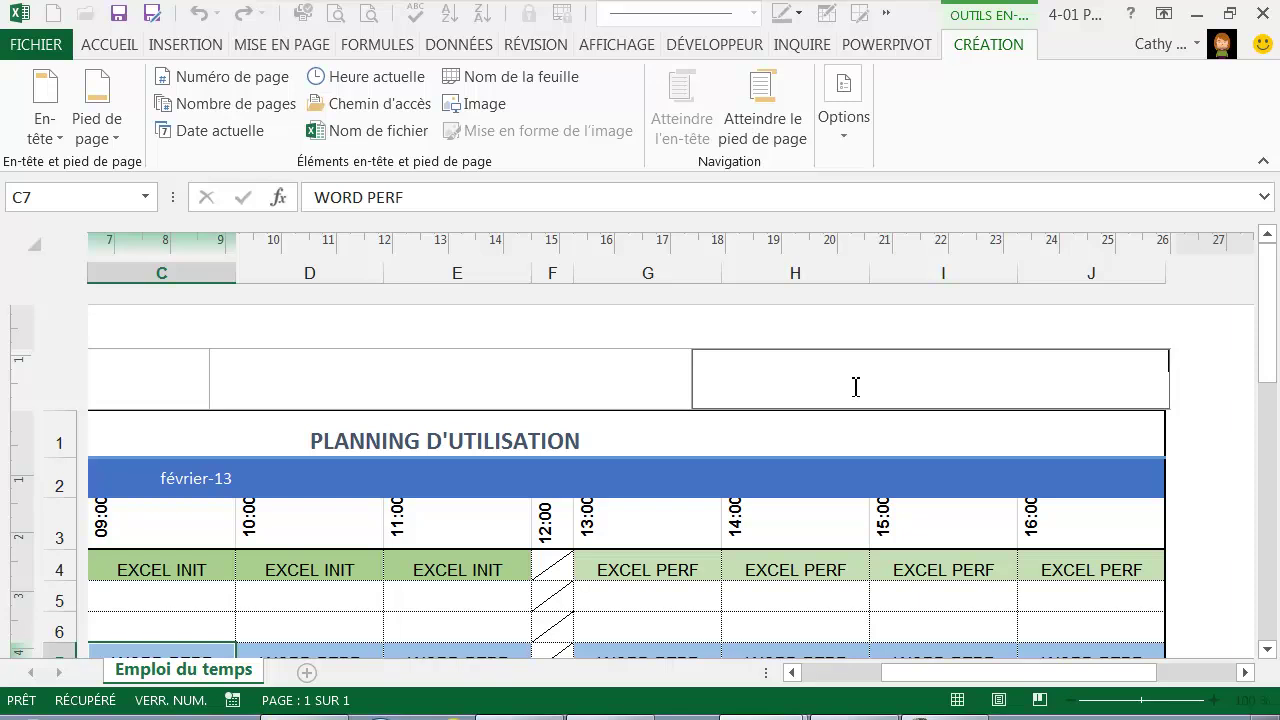
click(106, 436)
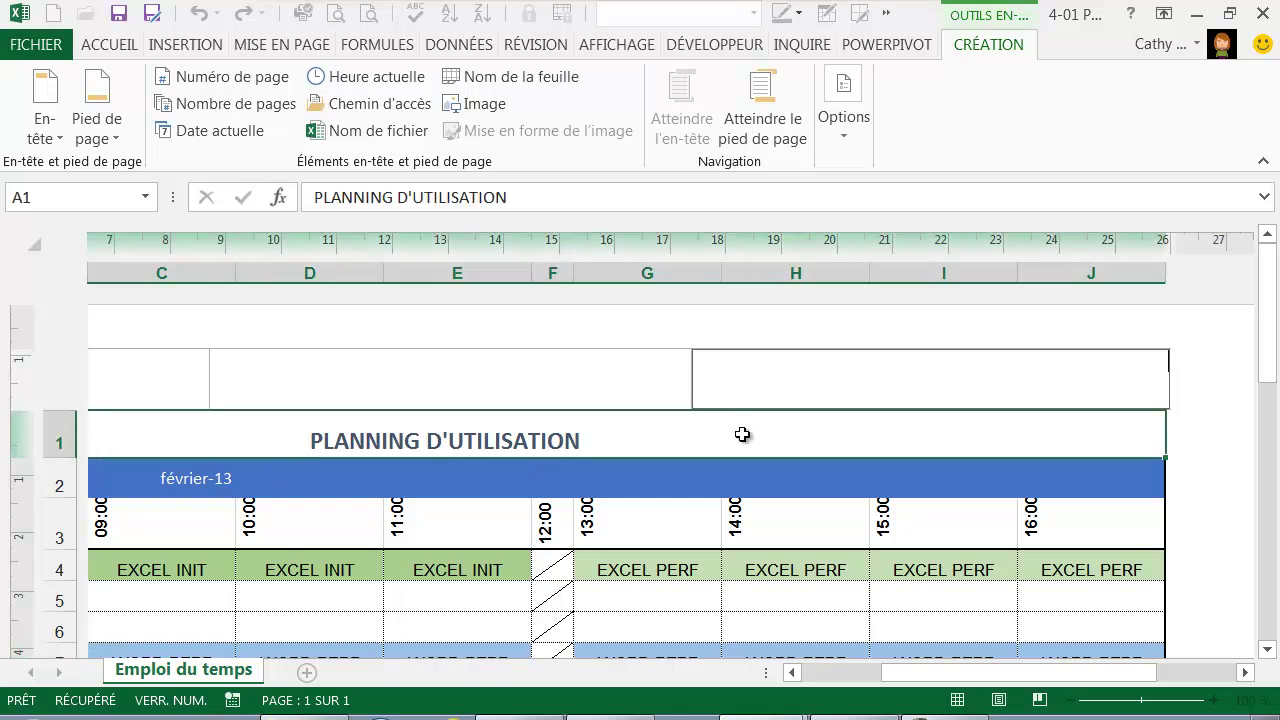
Step: Insert the picture MS-Office-2013-logo.png from the SkyDrive Pictures folder into the header's right section
click(478, 108)
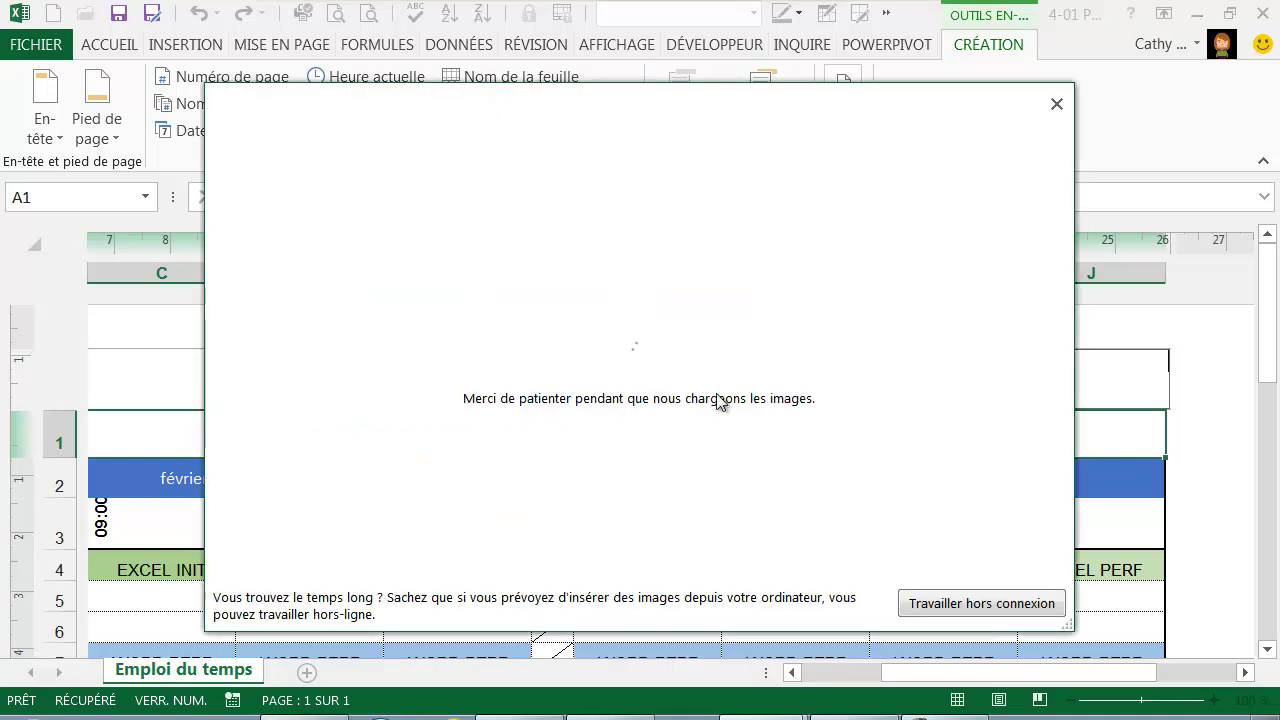
click(960, 606)
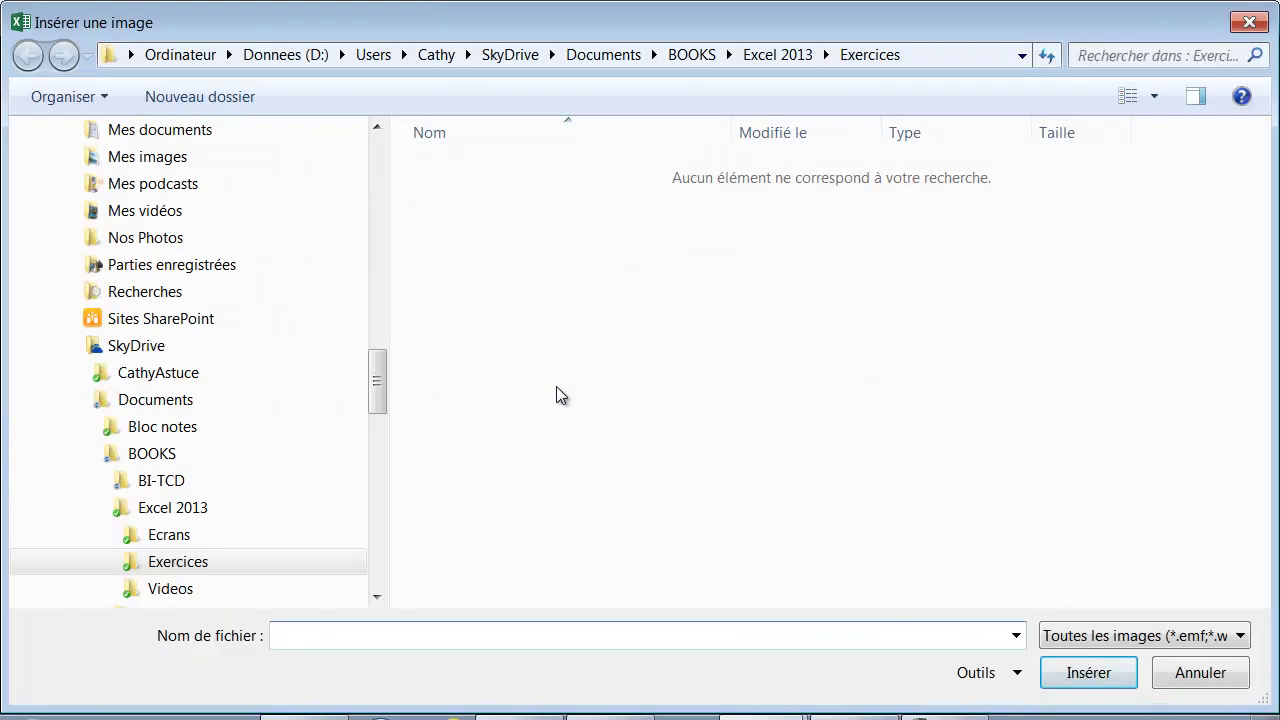
click(966, 58)
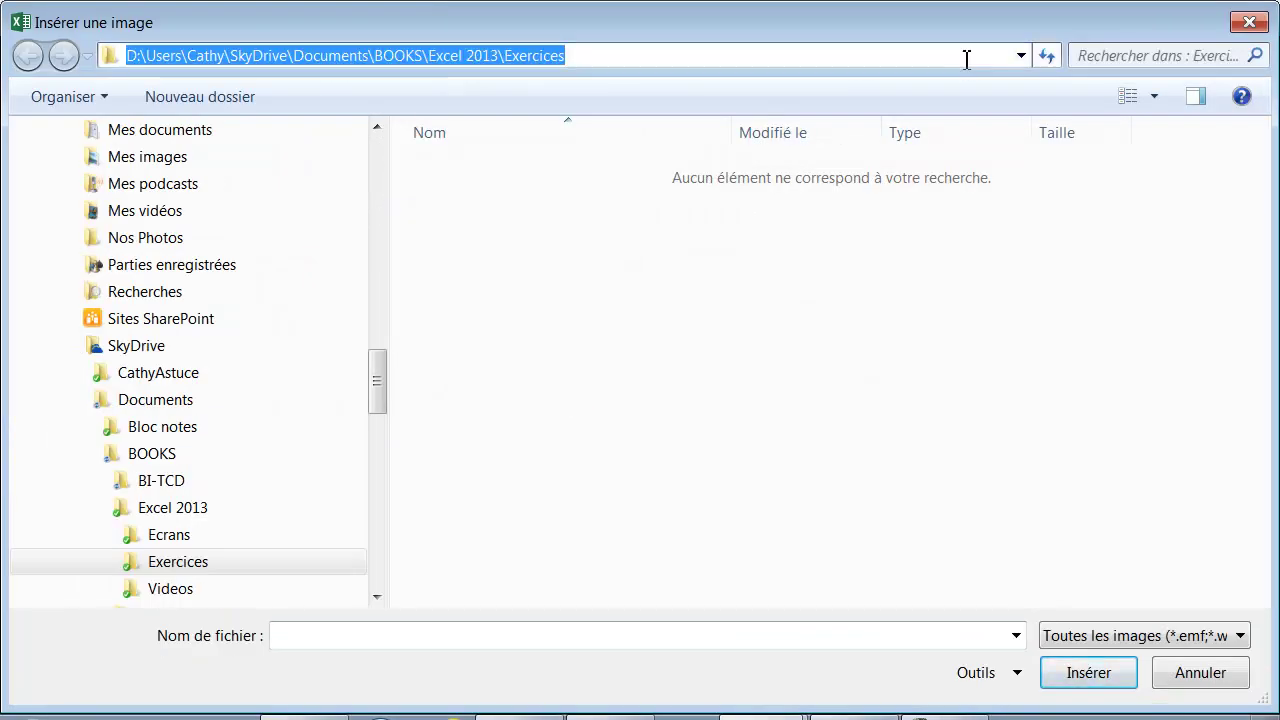
text(D:\Users\Cathy\SkyDrive\Documents\Pictures)
key(Return)
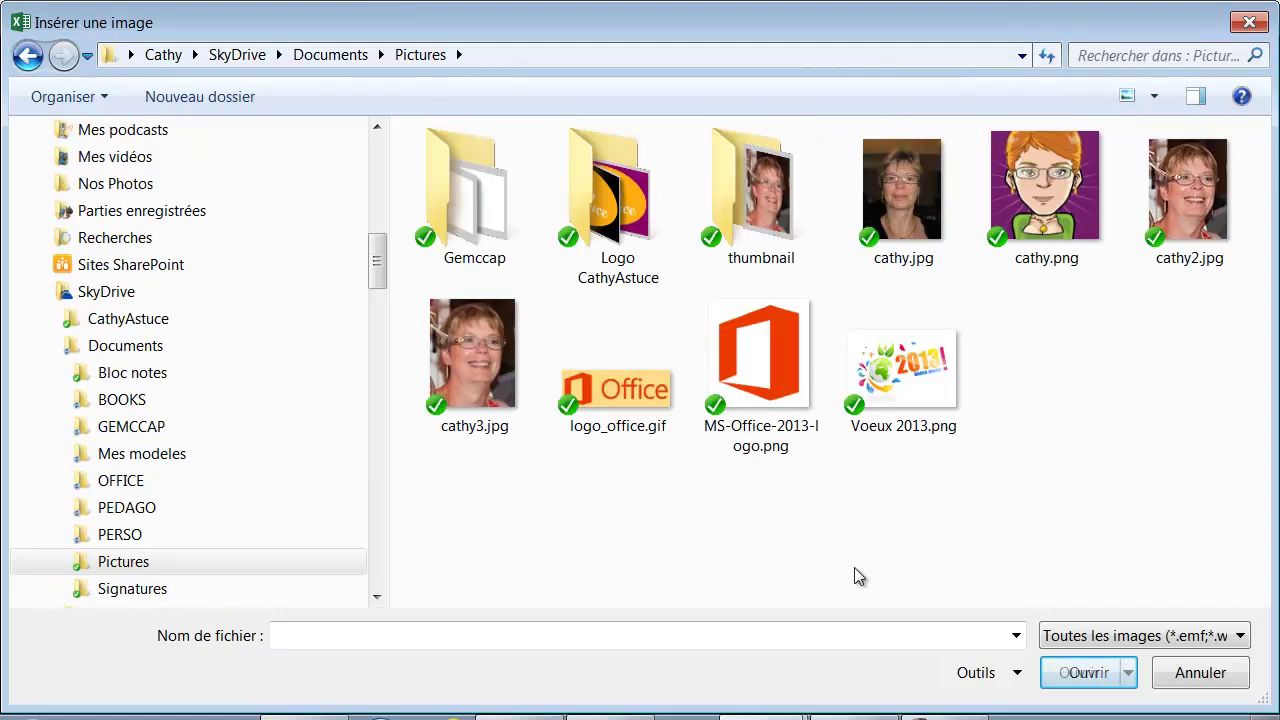
click(762, 380)
click(765, 383)
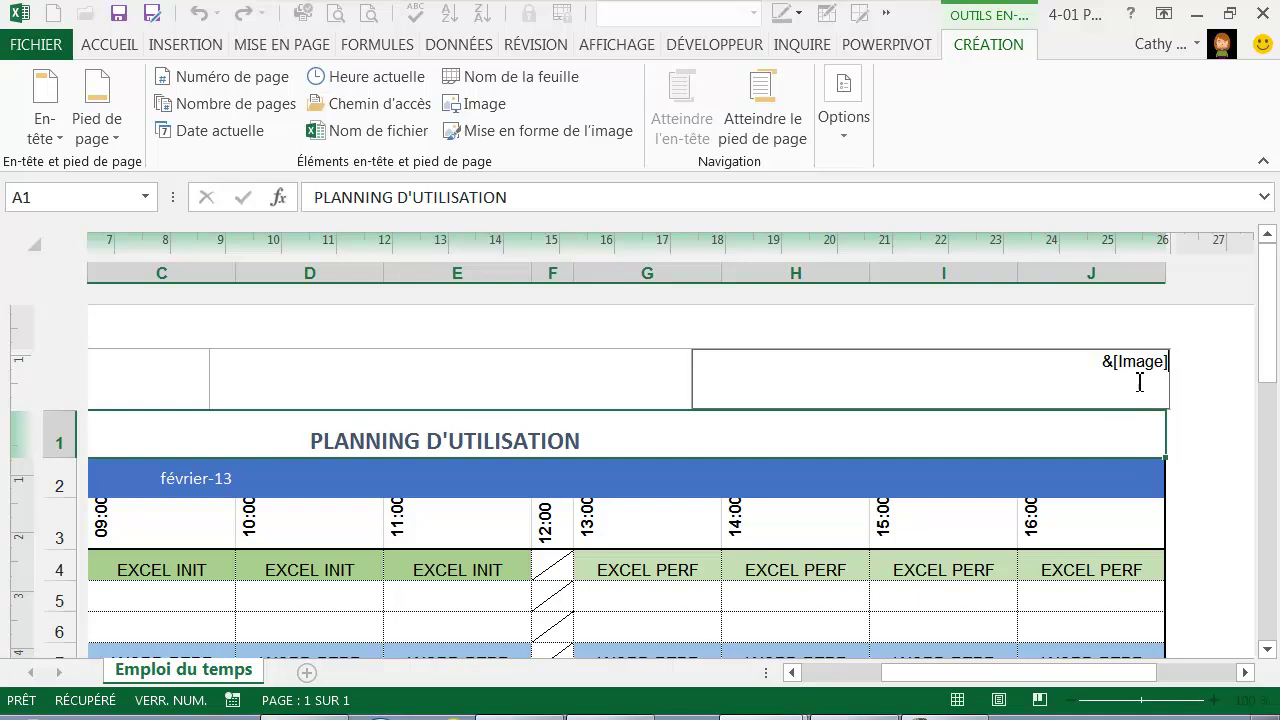
click(1003, 444)
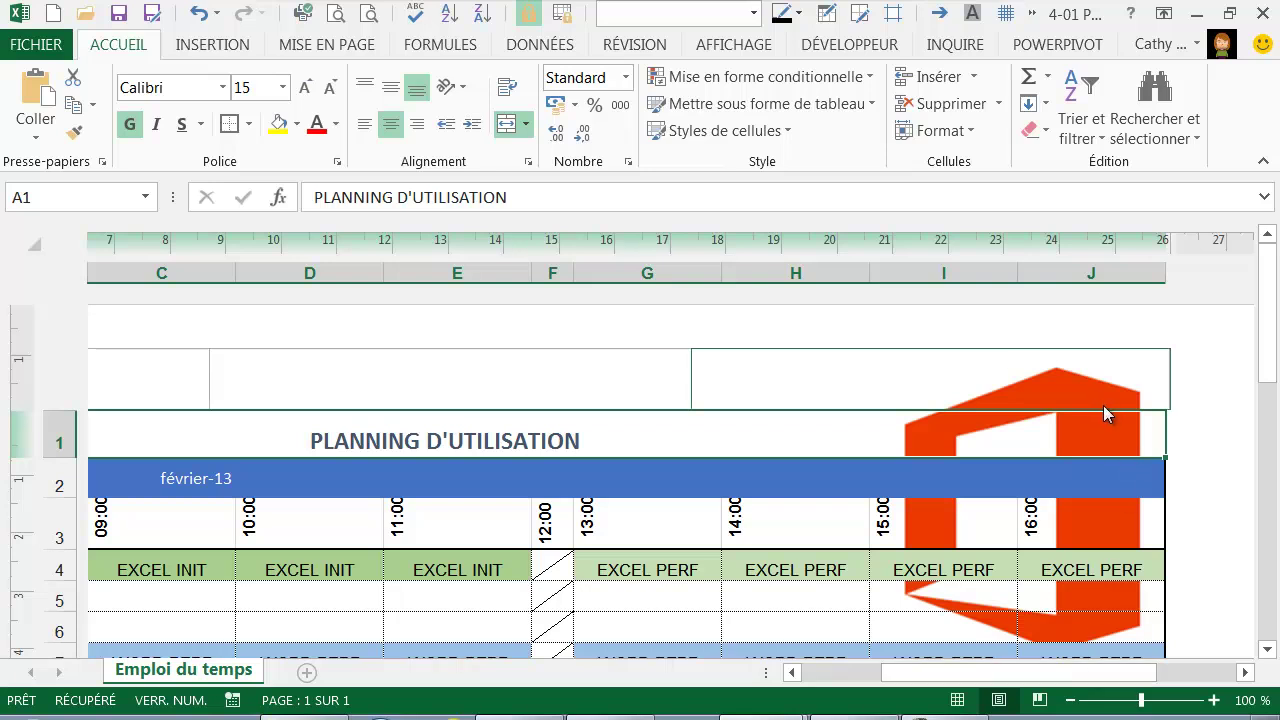
Step: Set the header logo's width to 2,5 cm with the aspect ratio kept, and leave the header
drag(968, 672, 1049, 684)
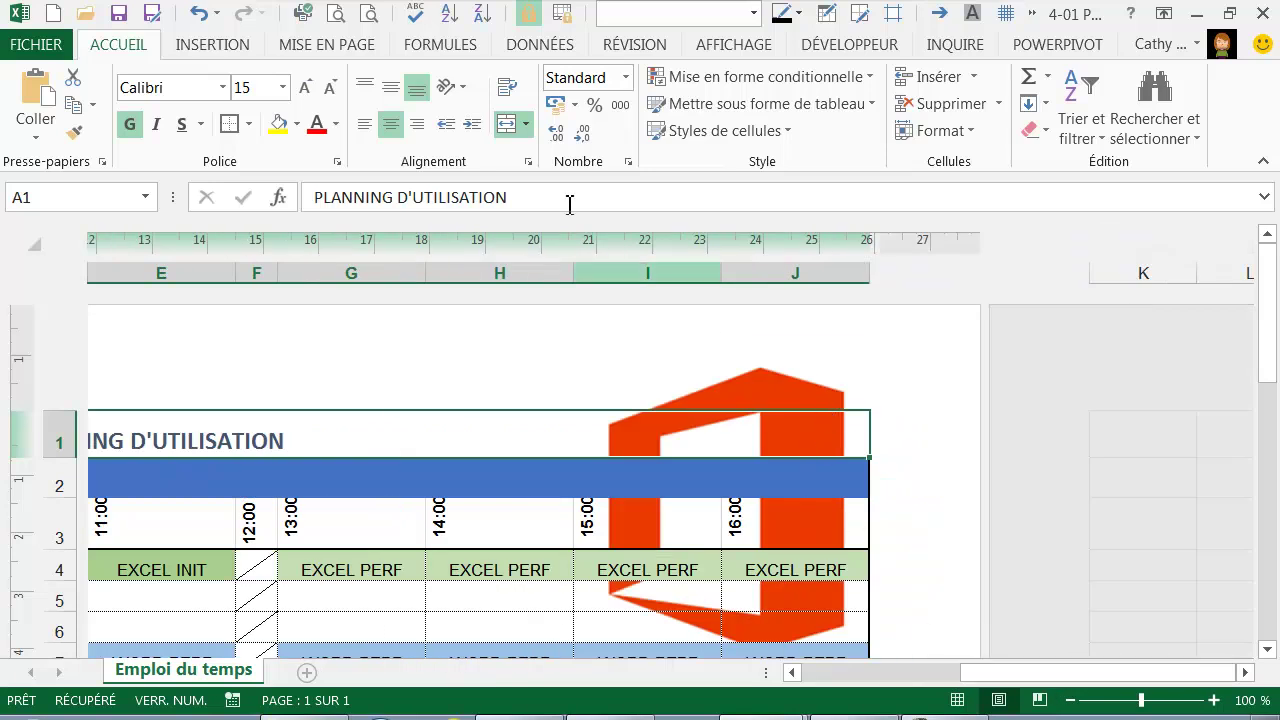
click(727, 392)
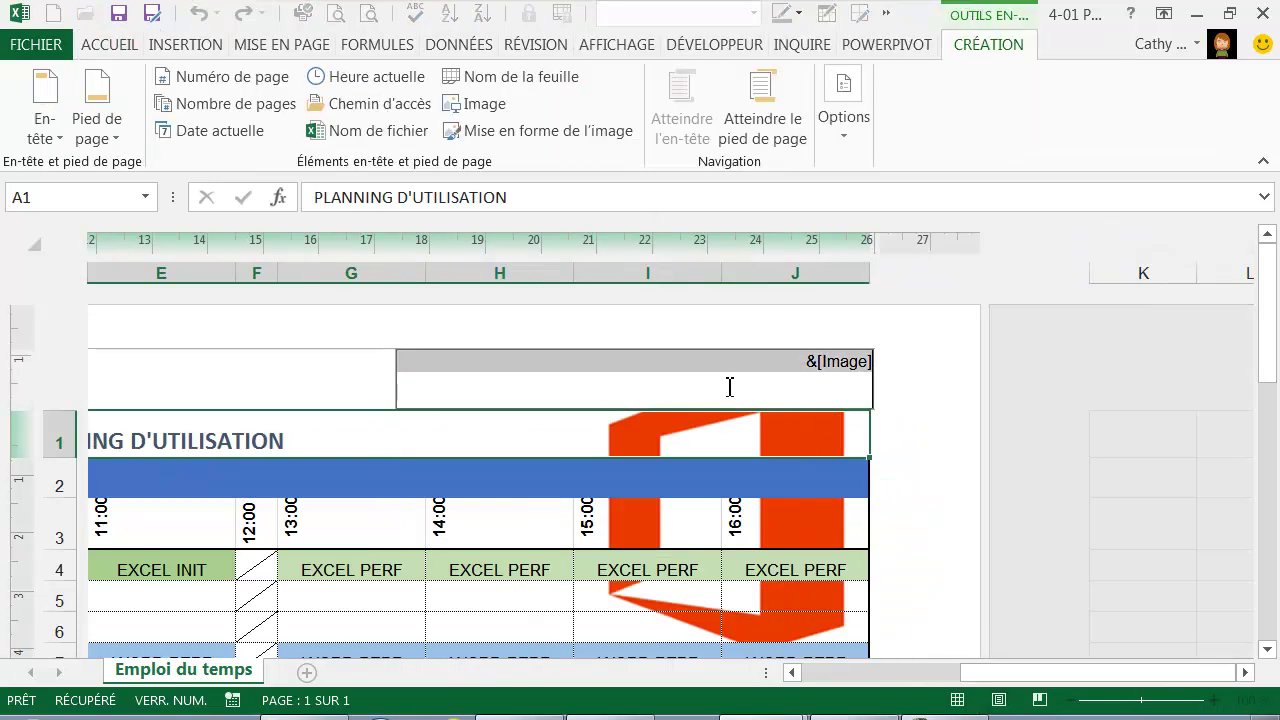
click(527, 145)
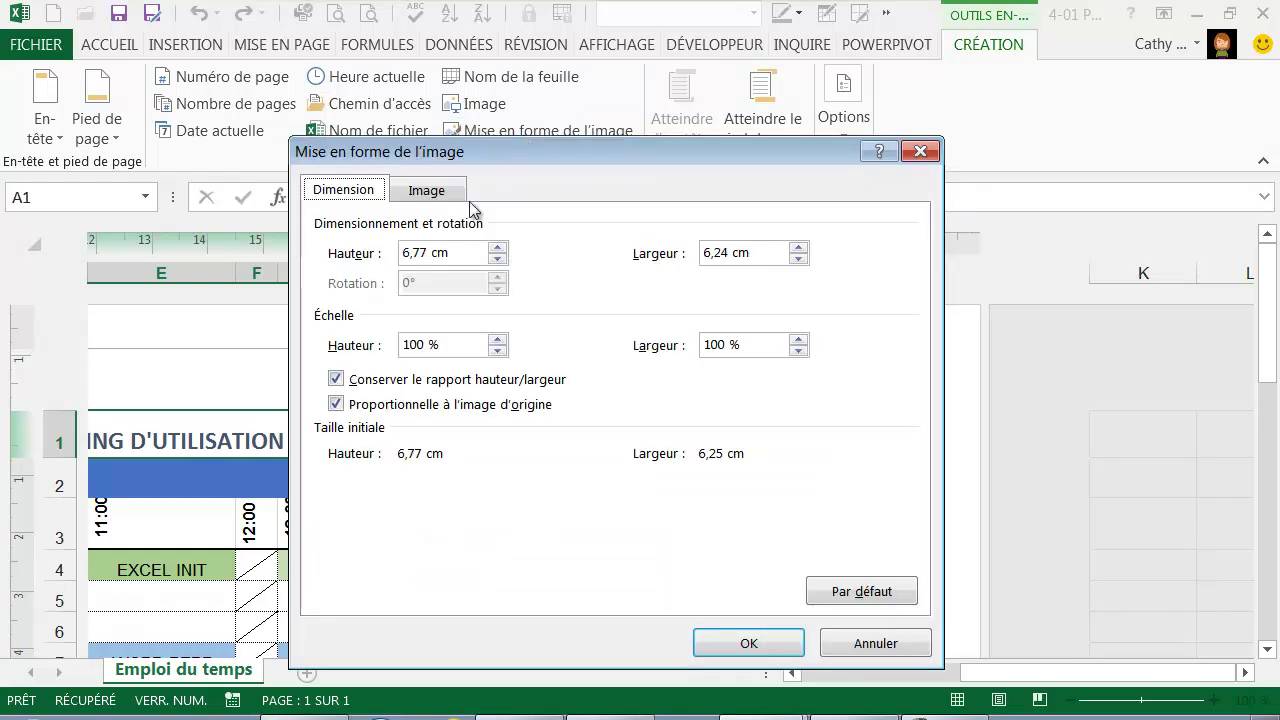
drag(500, 154, 451, 183)
click(377, 219)
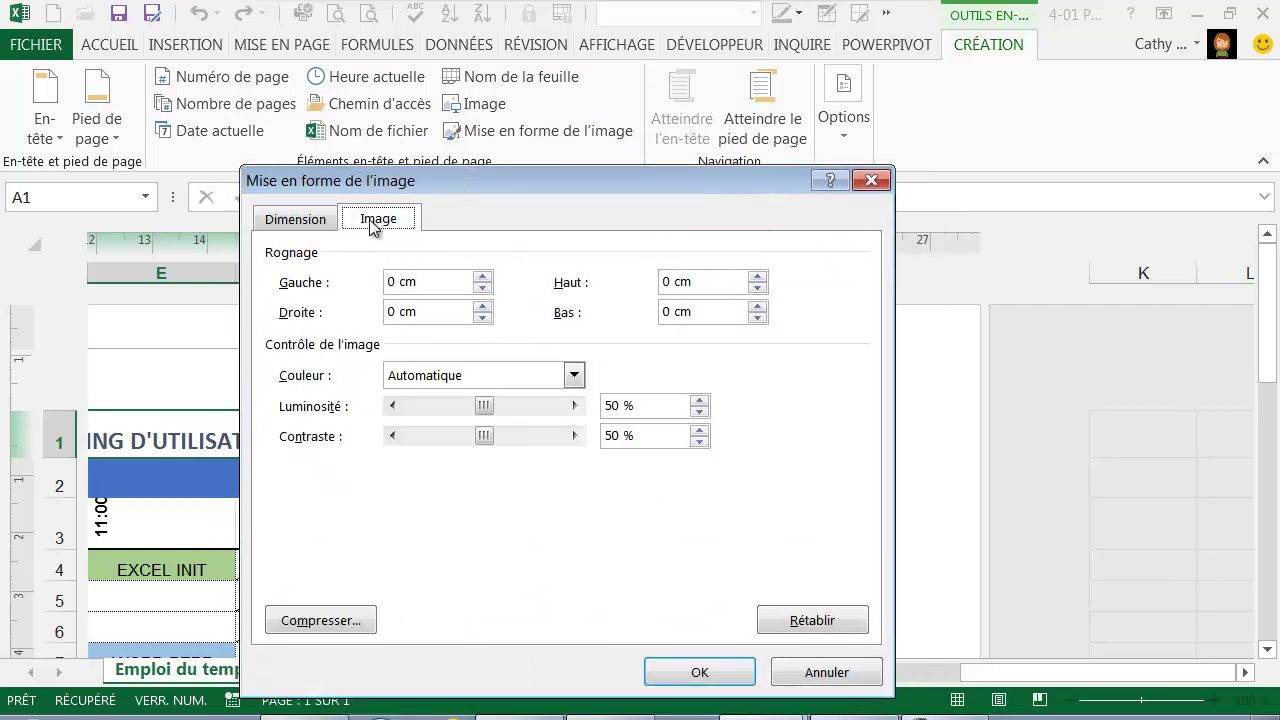
click(290, 220)
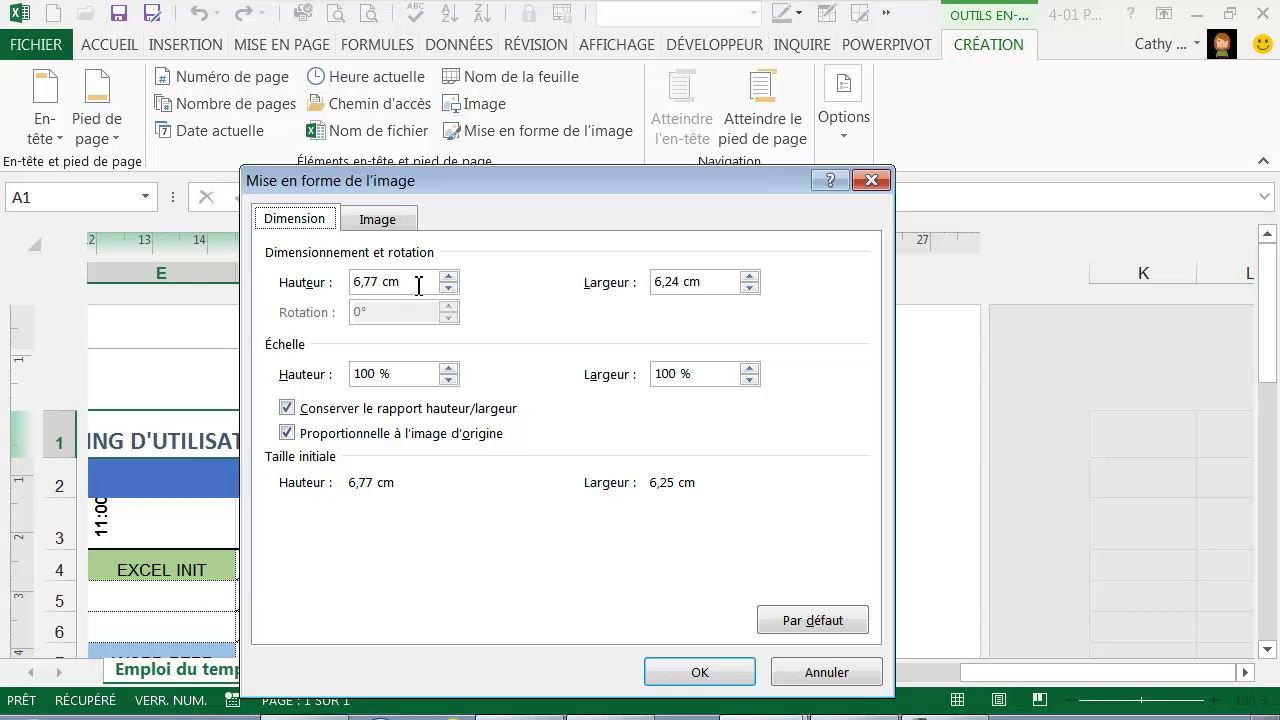
drag(712, 281, 595, 280)
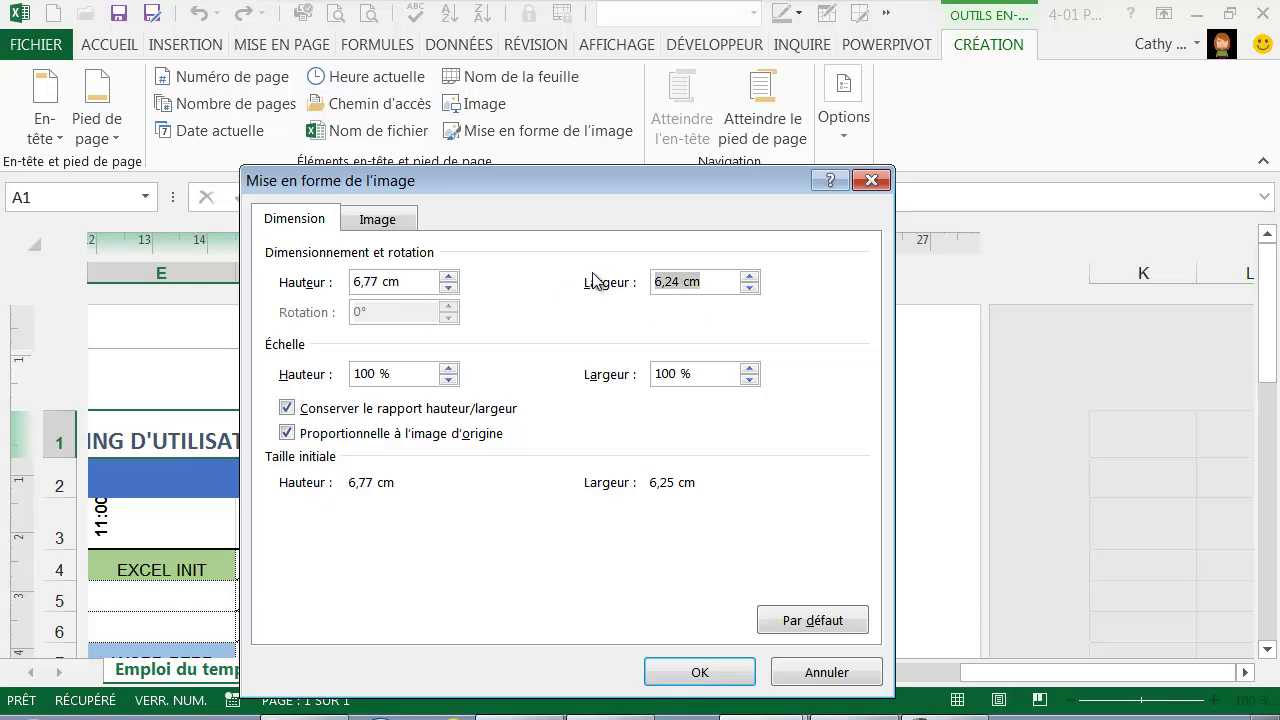
text(2,5)
click(415, 283)
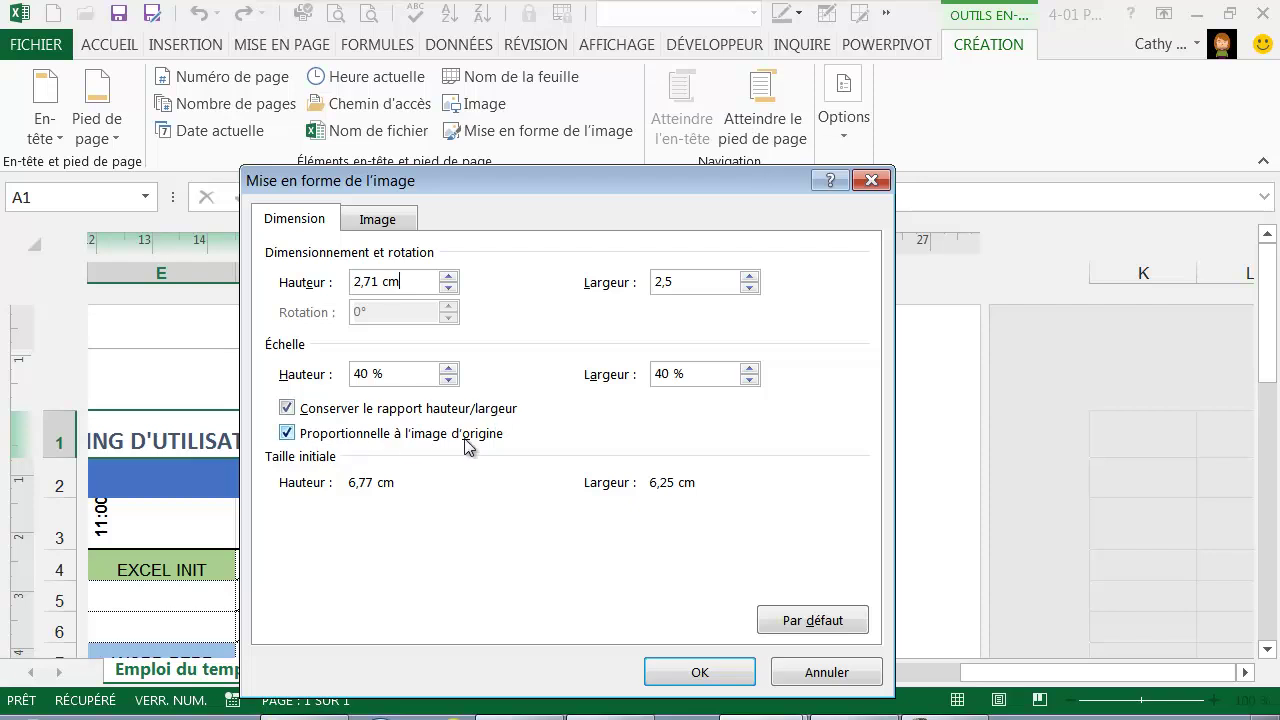
click(688, 678)
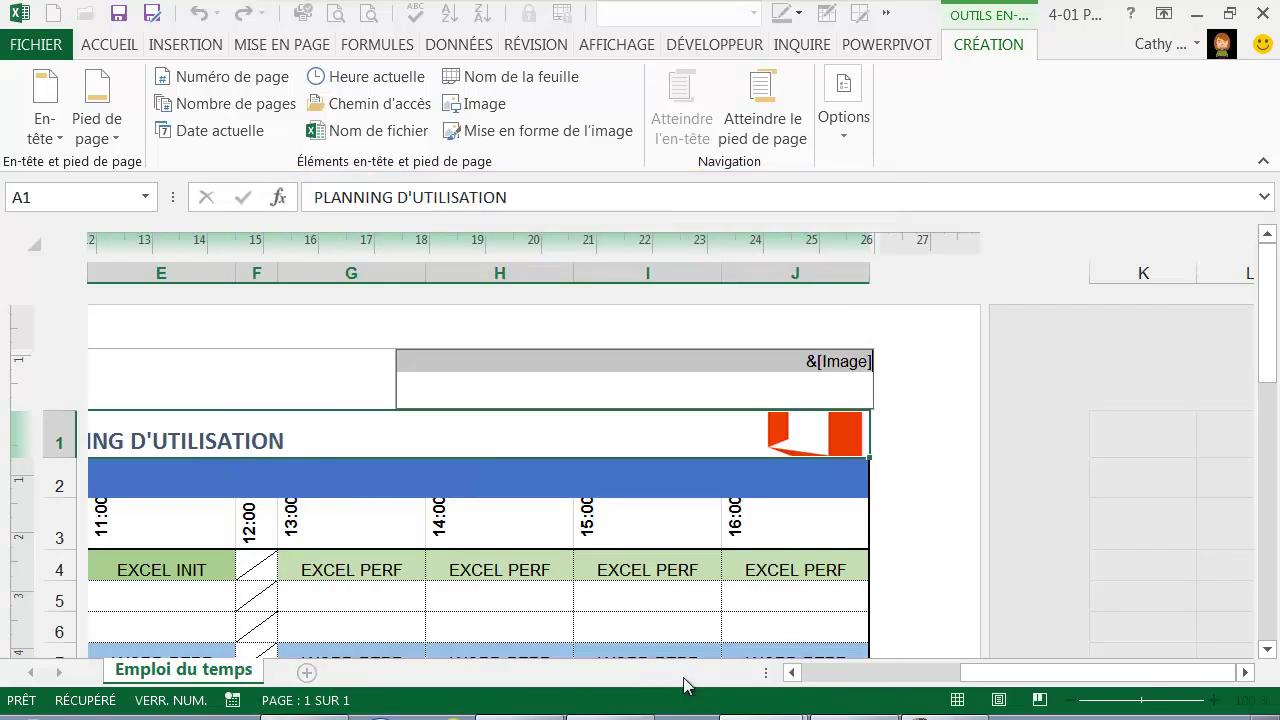
click(676, 510)
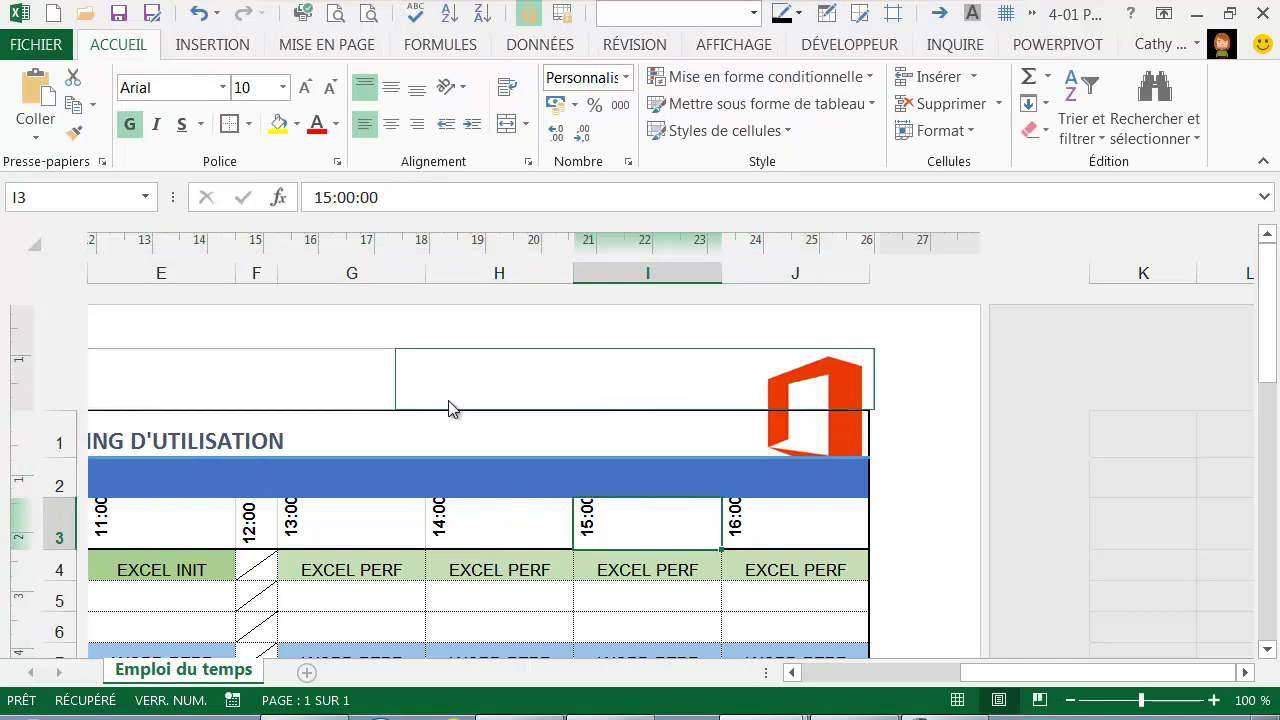
Step: Increase the page's top margin to about 3 cm so the header logo clears the title row
click(1004, 678)
drag(1004, 678, 924, 682)
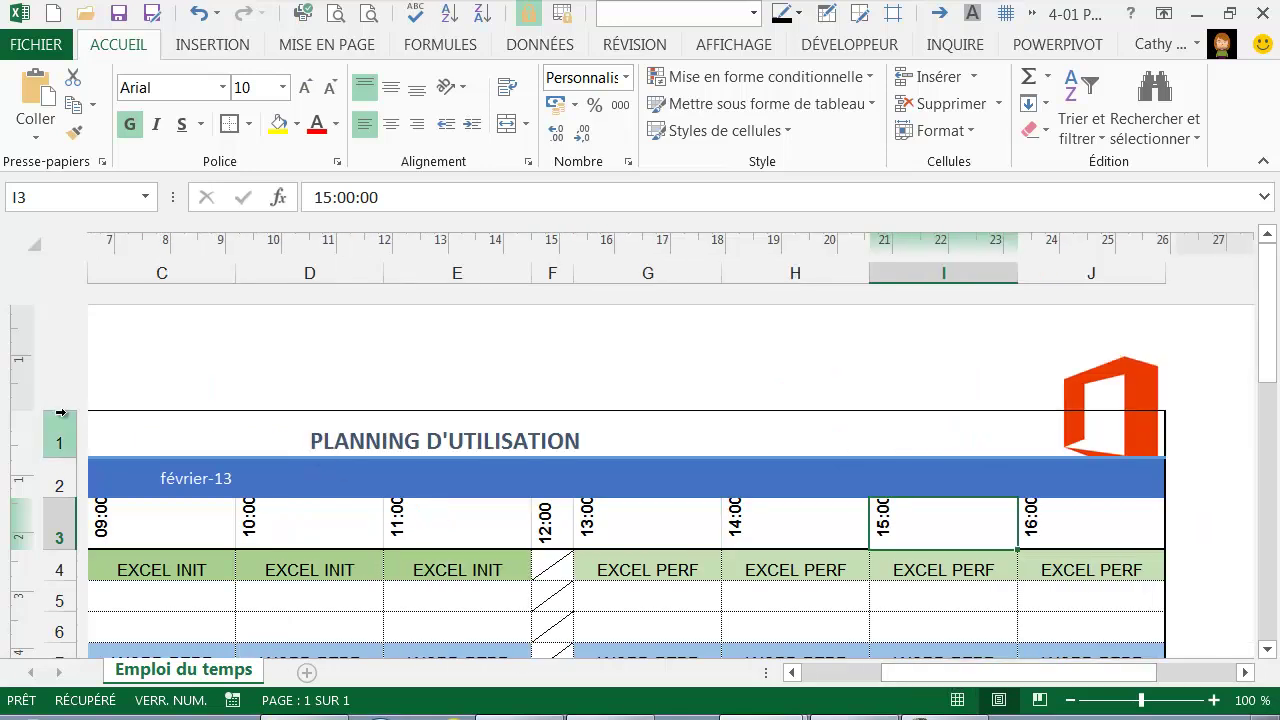
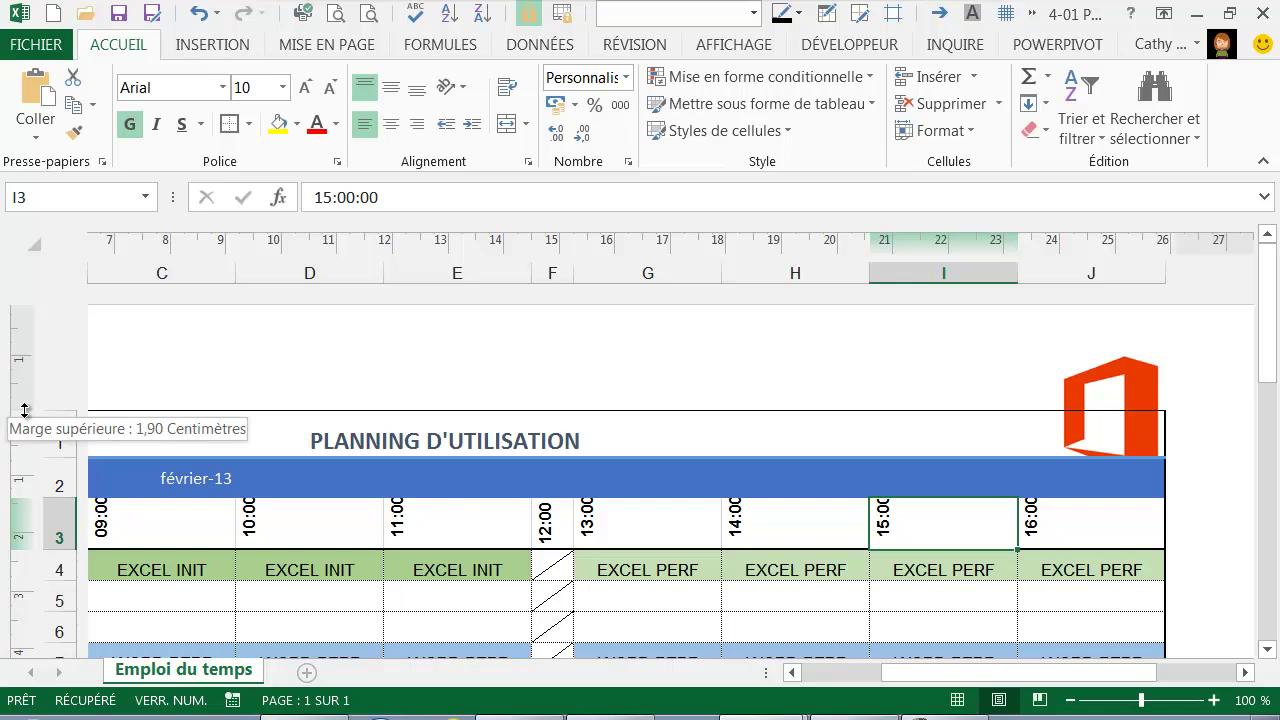
drag(24, 410, 36, 479)
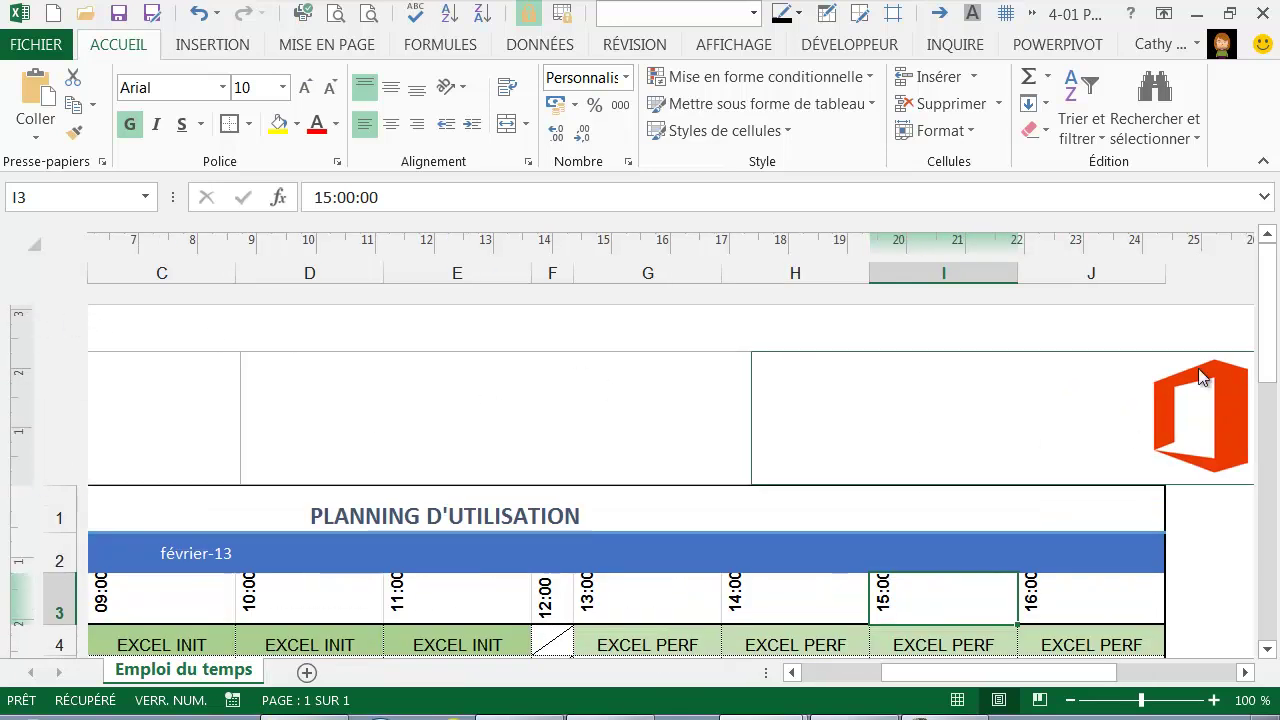
Step: Narrow the page's right margin slightly by moving its boundary outward on the ruler
drag(888, 676, 968, 680)
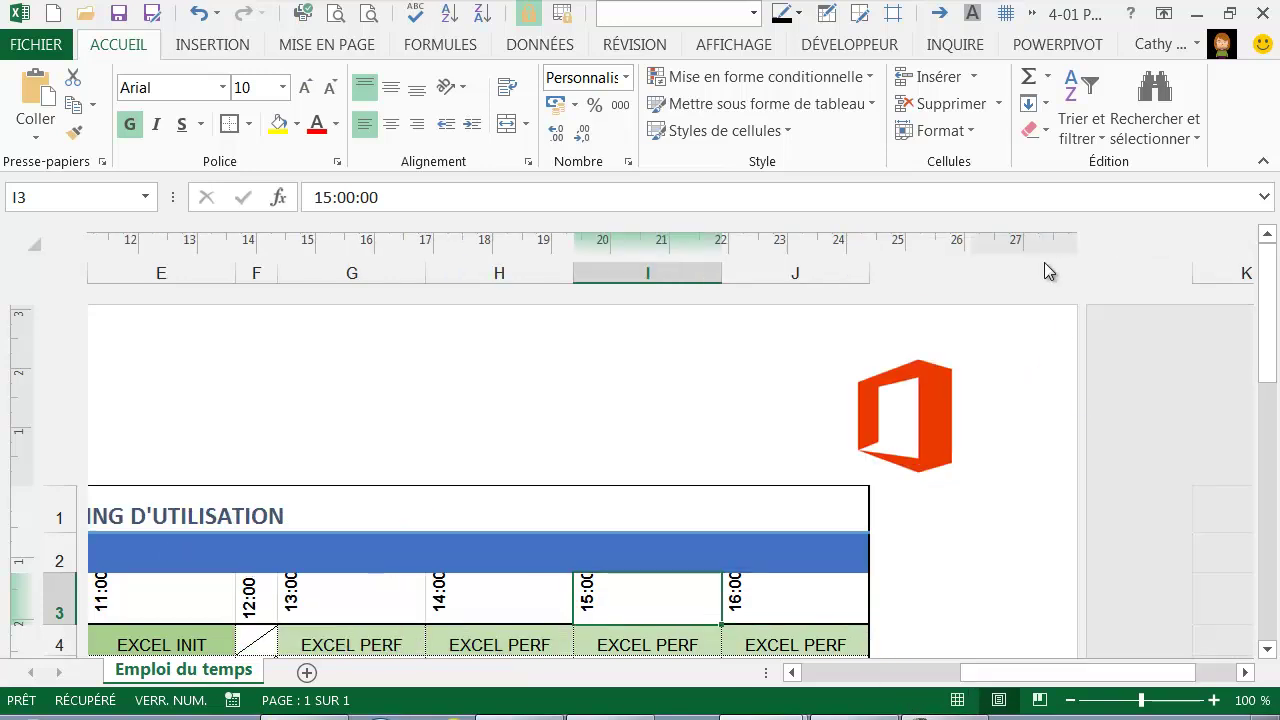
drag(970, 246, 1013, 245)
drag(1066, 678, 800, 680)
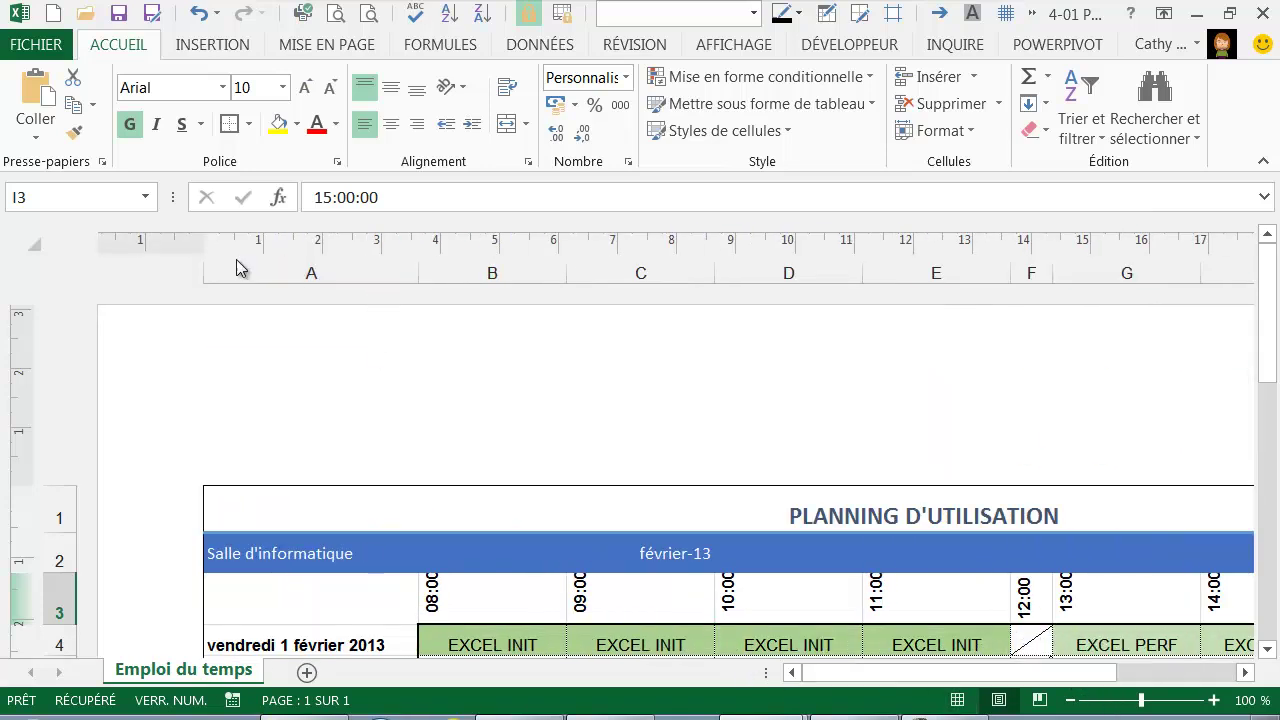
Step: Narrow the page's left margin to about 1 cm by moving its boundary outward on the ruler
drag(203, 240, 161, 238)
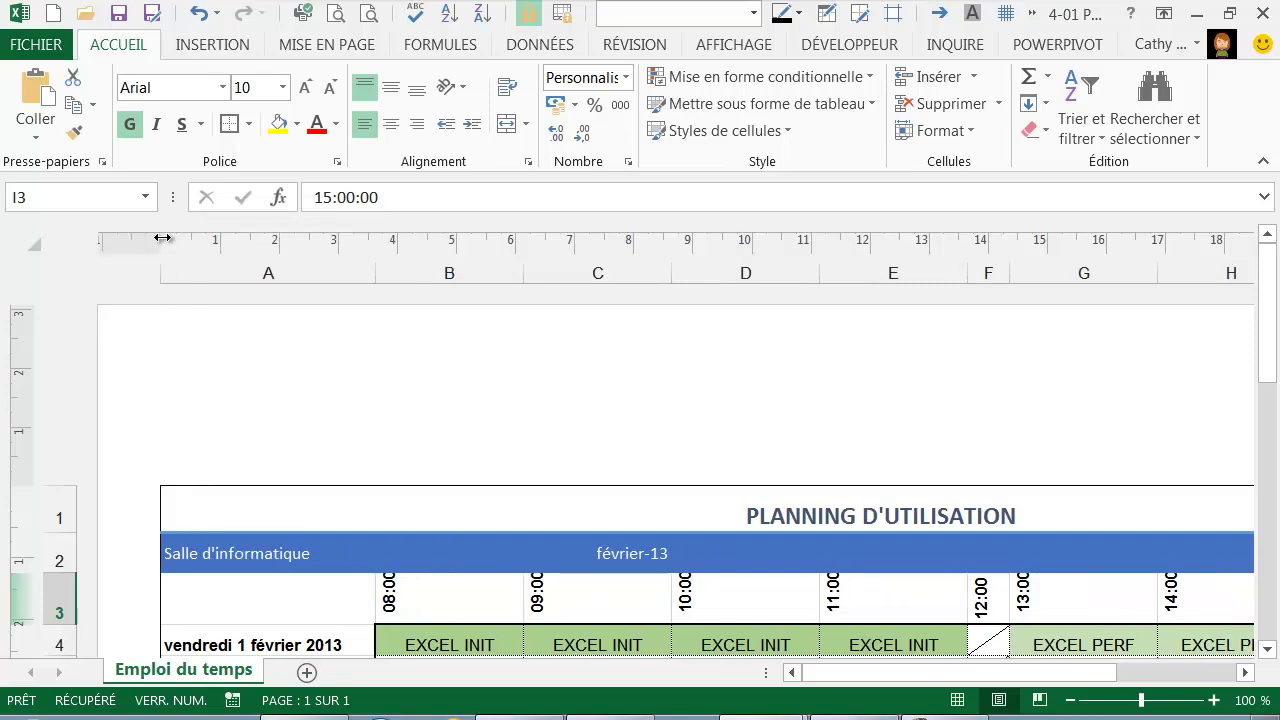
drag(868, 683, 1003, 680)
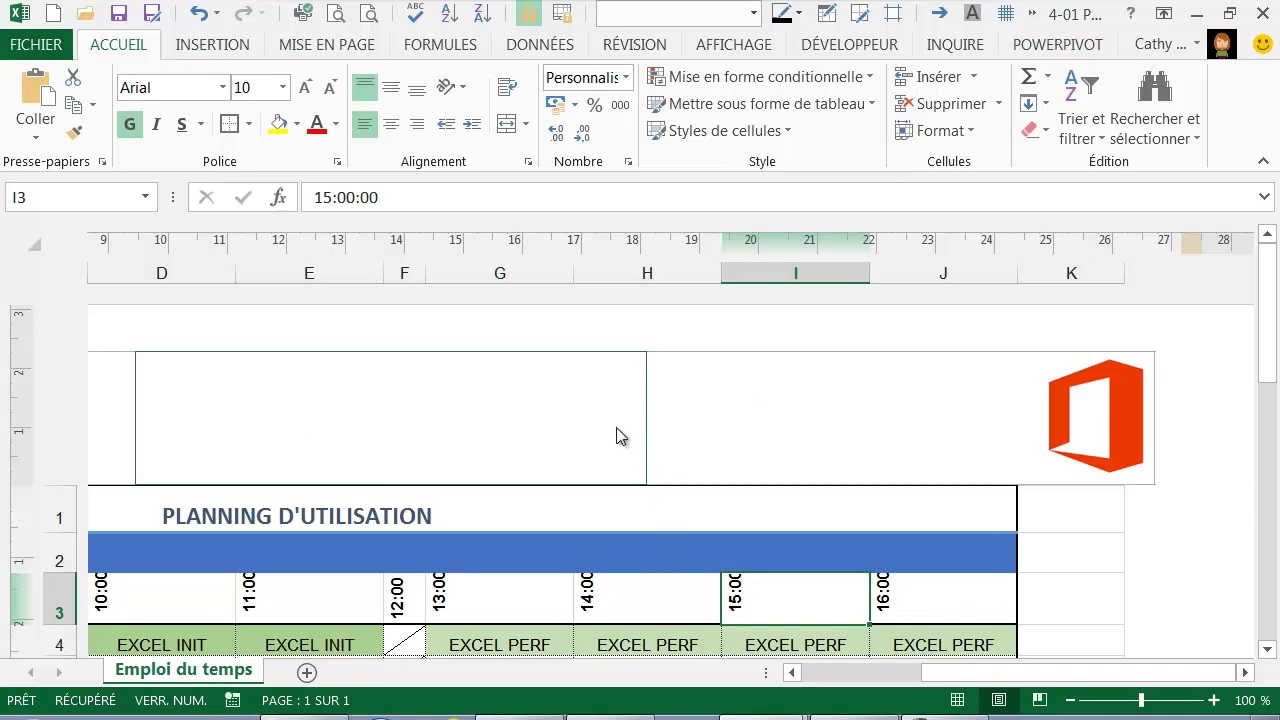
Step: Fill the footer's left section with "Imprimé le &[Date] à &[Heure] par" followed by the author's full name
click(820, 412)
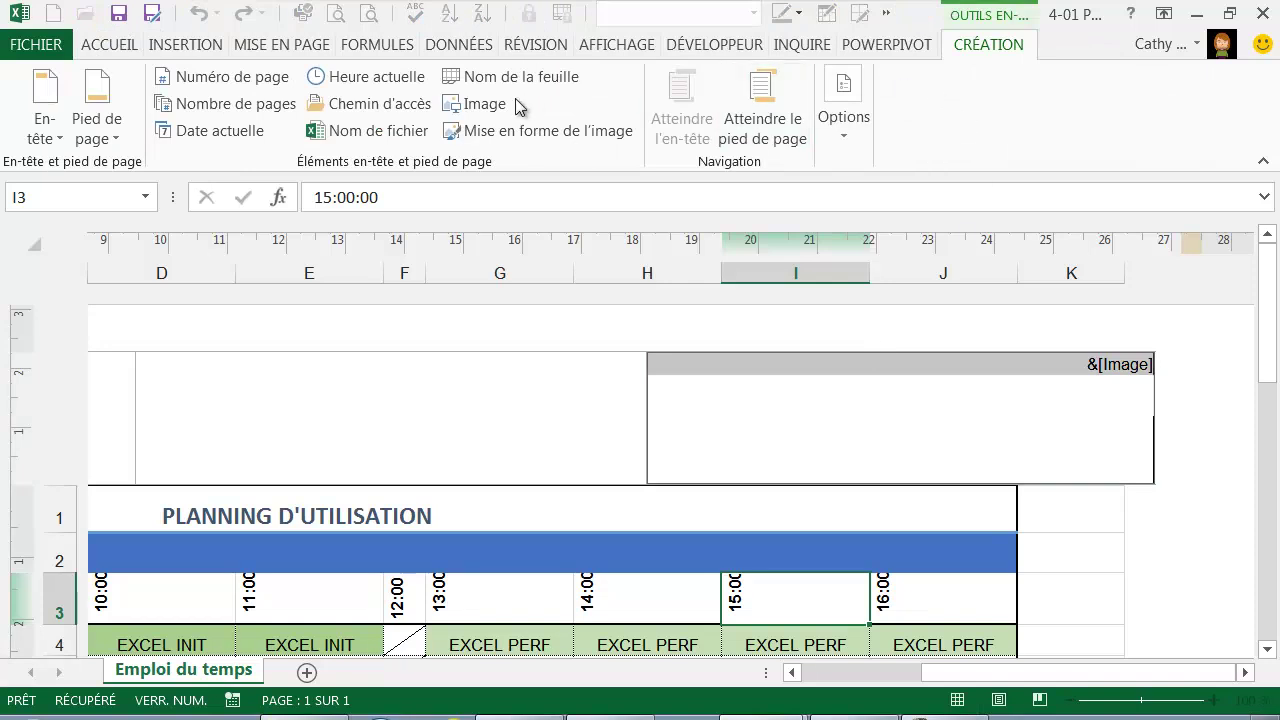
click(768, 130)
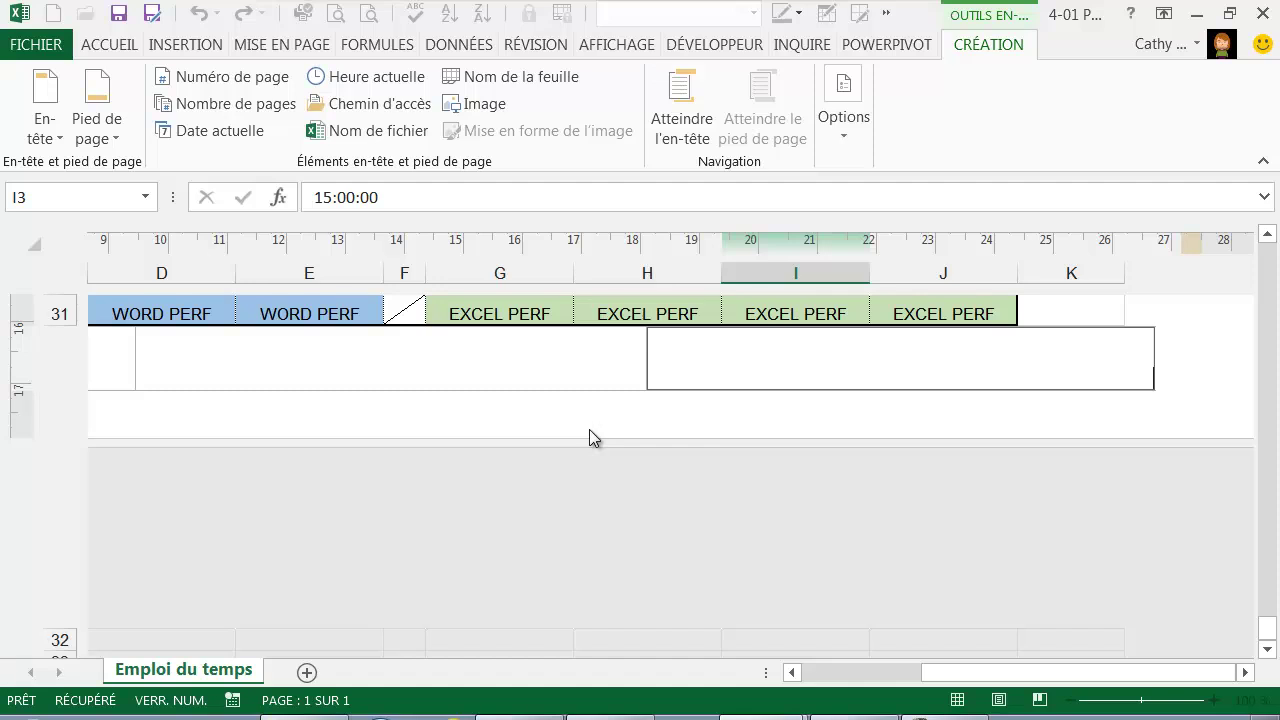
drag(963, 675, 856, 676)
click(284, 365)
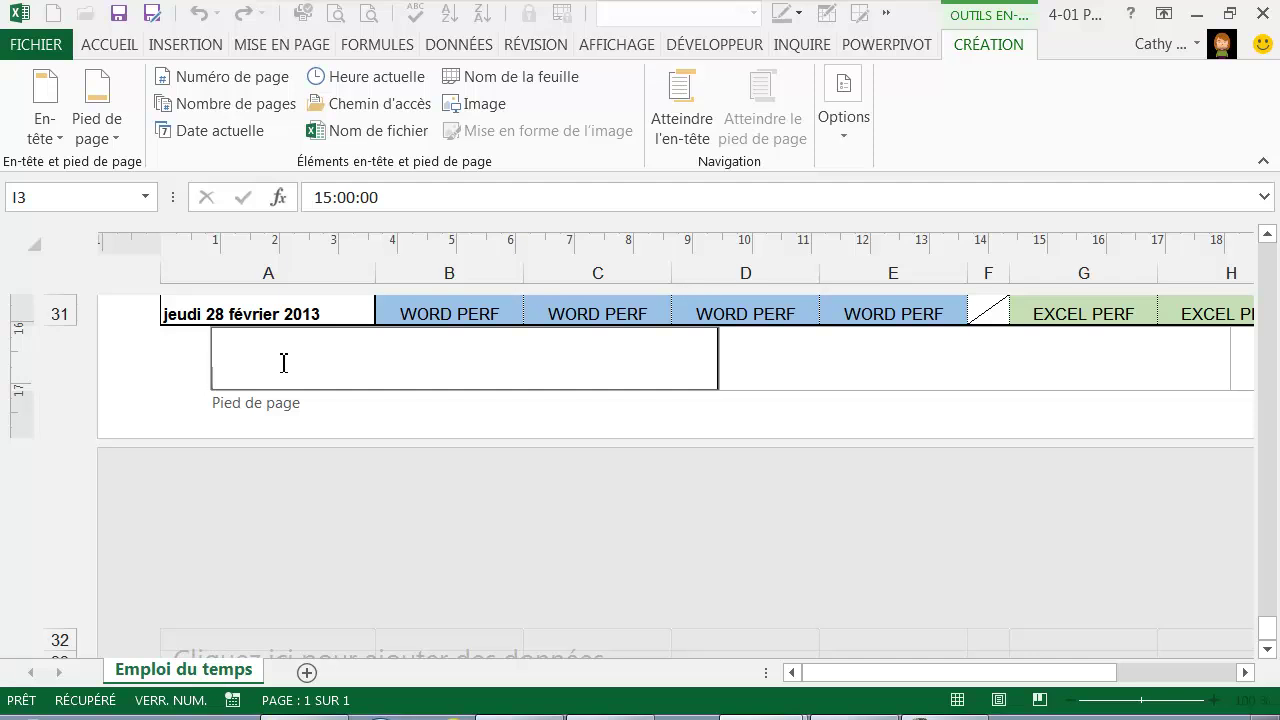
text(Imprimé le)
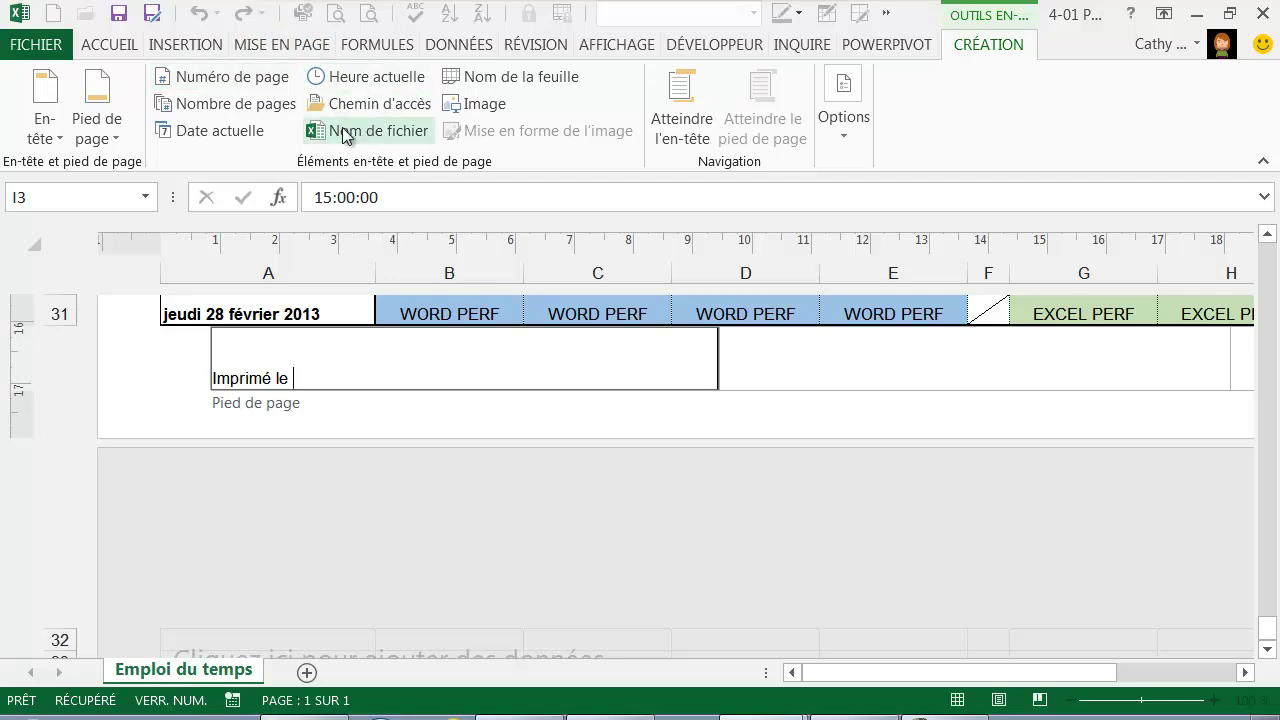
click(194, 135)
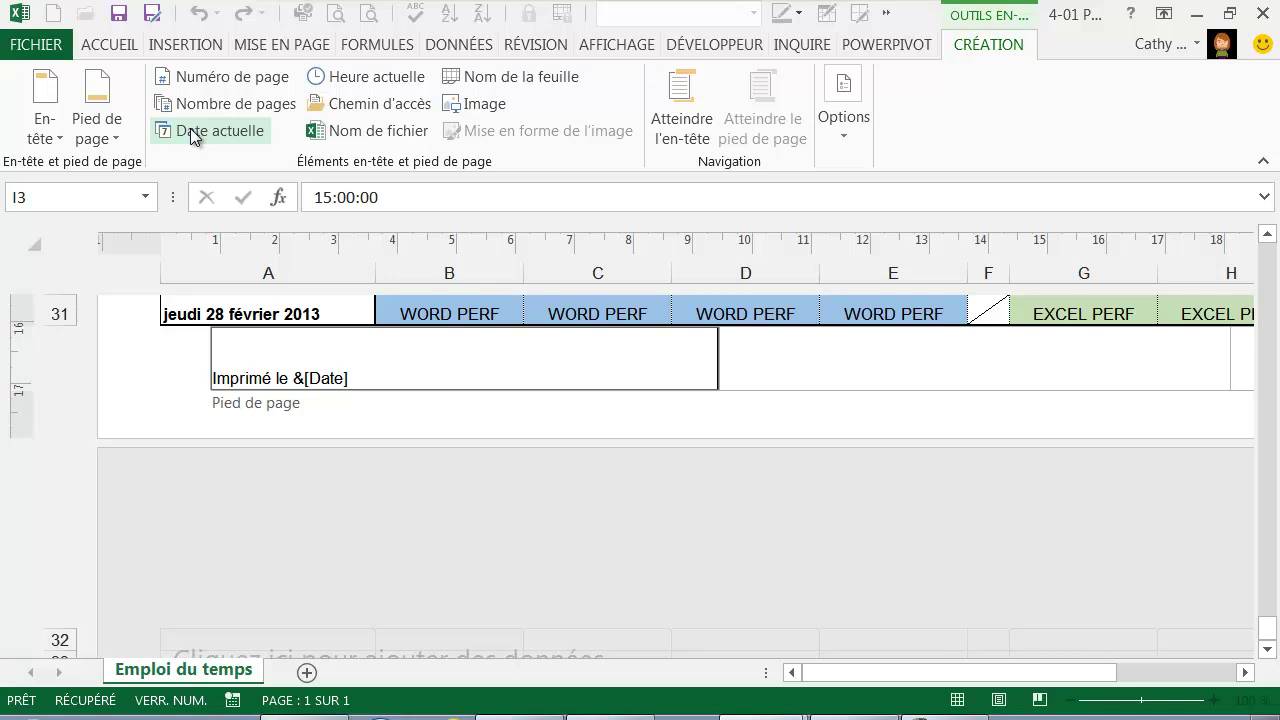
text(à)
click(330, 86)
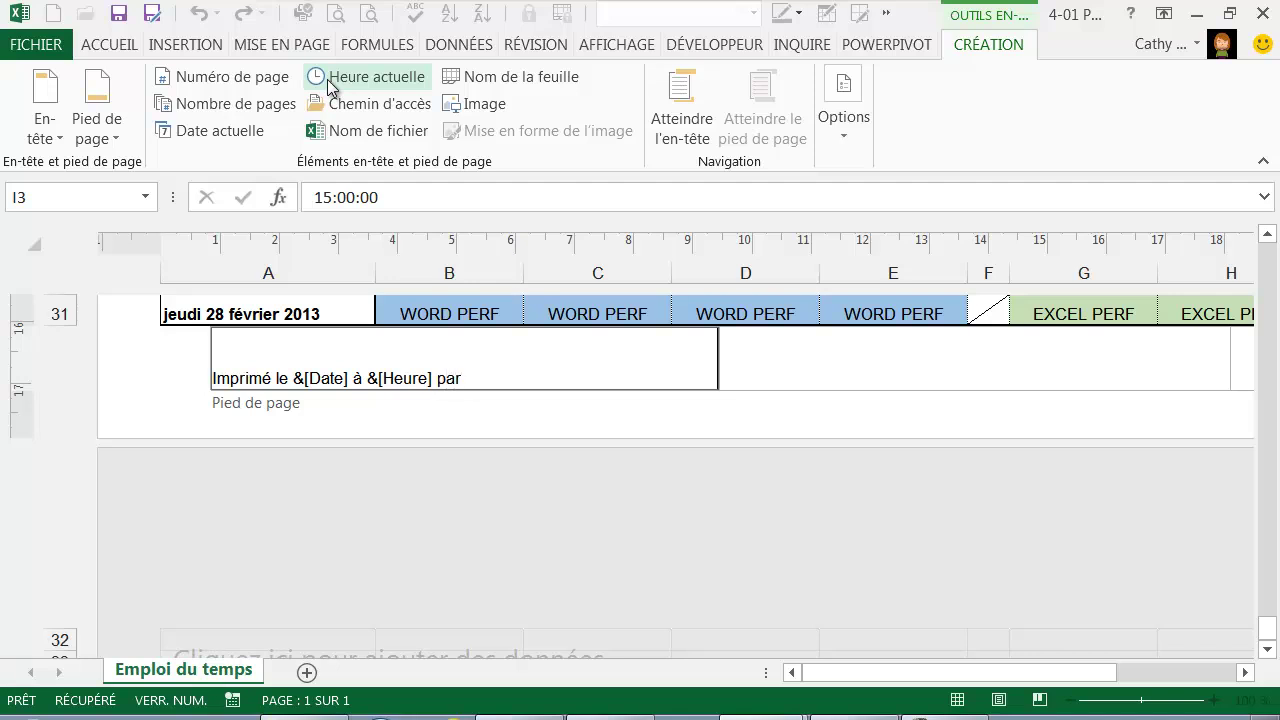
text(par)
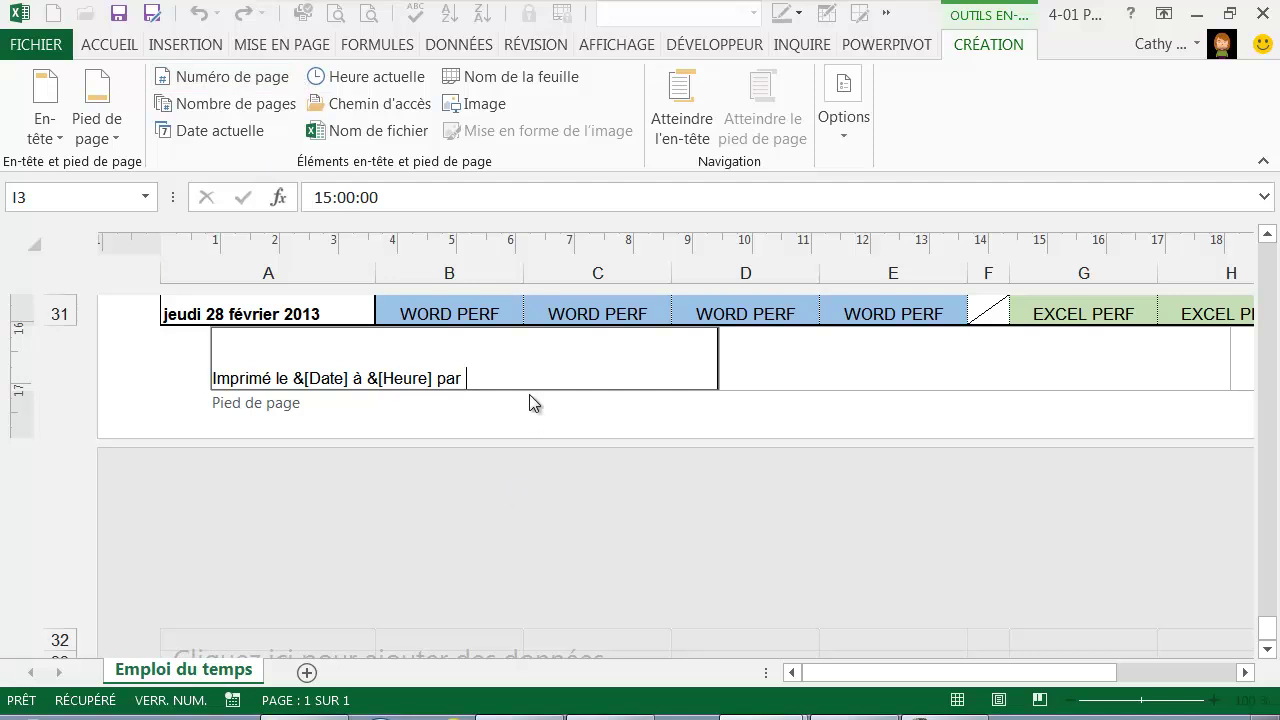
text( Monier Cathy)
Step: Format the author's name in the footer's left section in bold dark green
drag(474, 380, 576, 382)
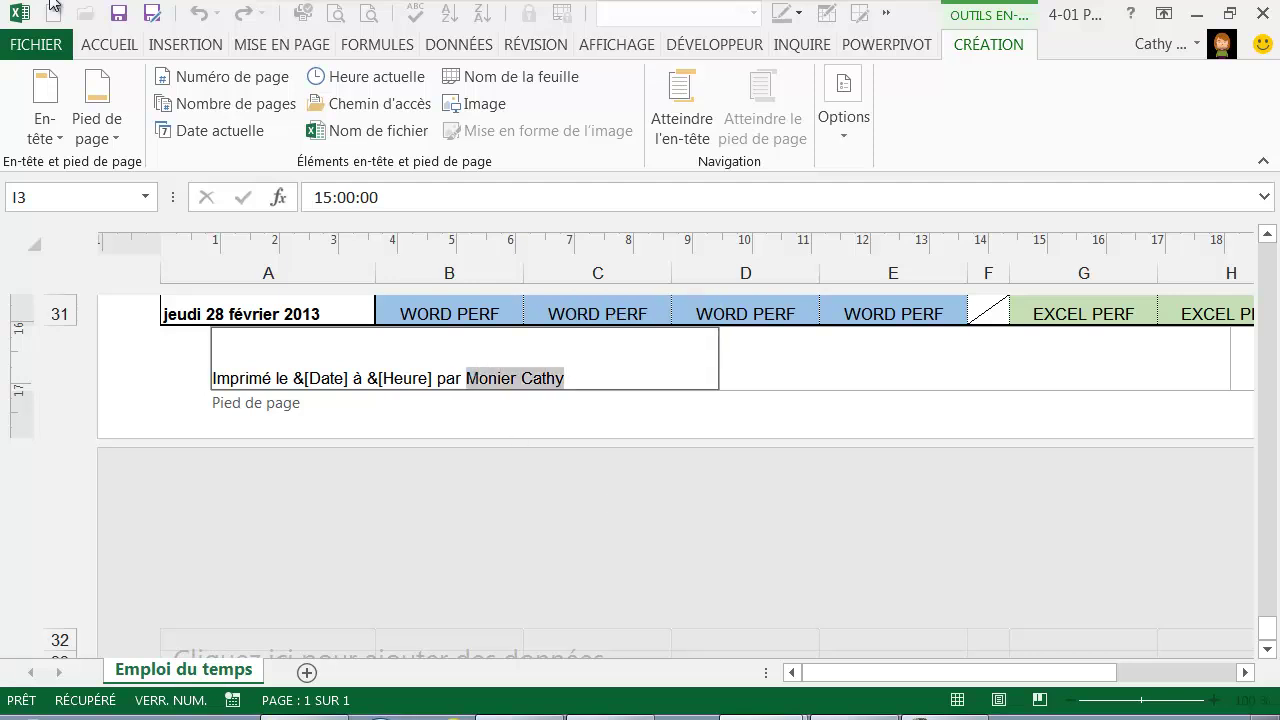
click(109, 46)
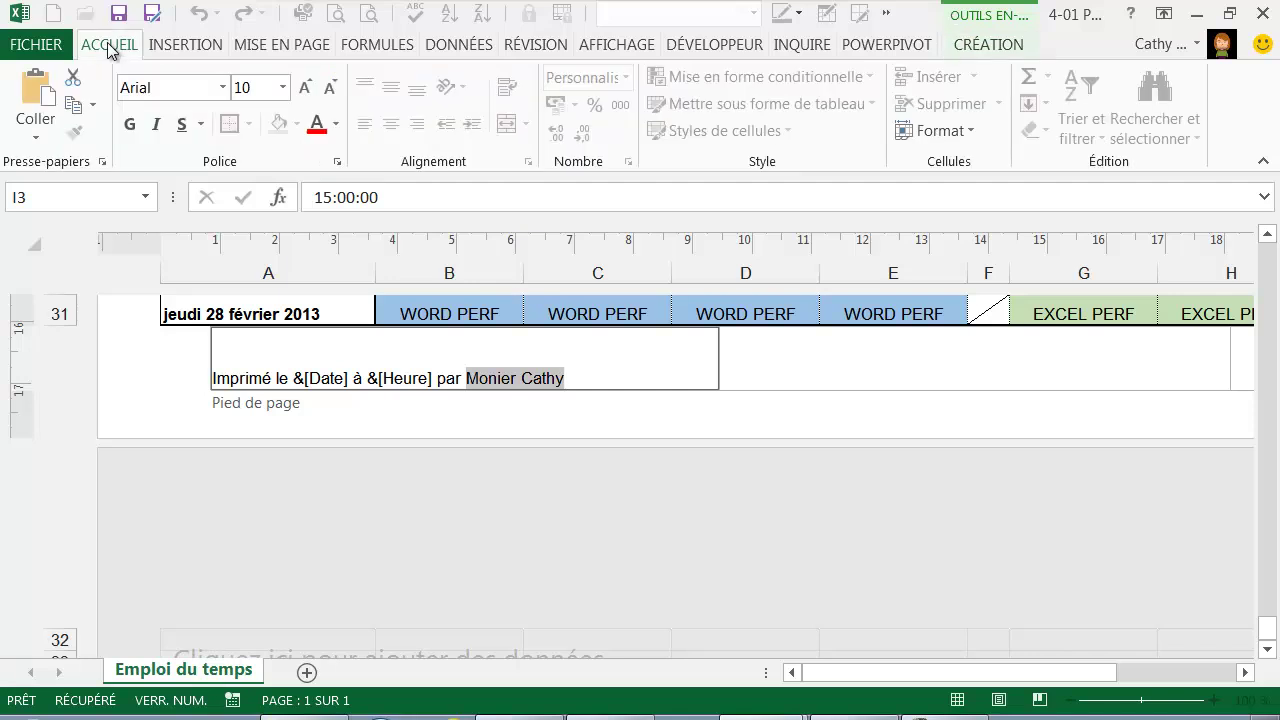
click(336, 125)
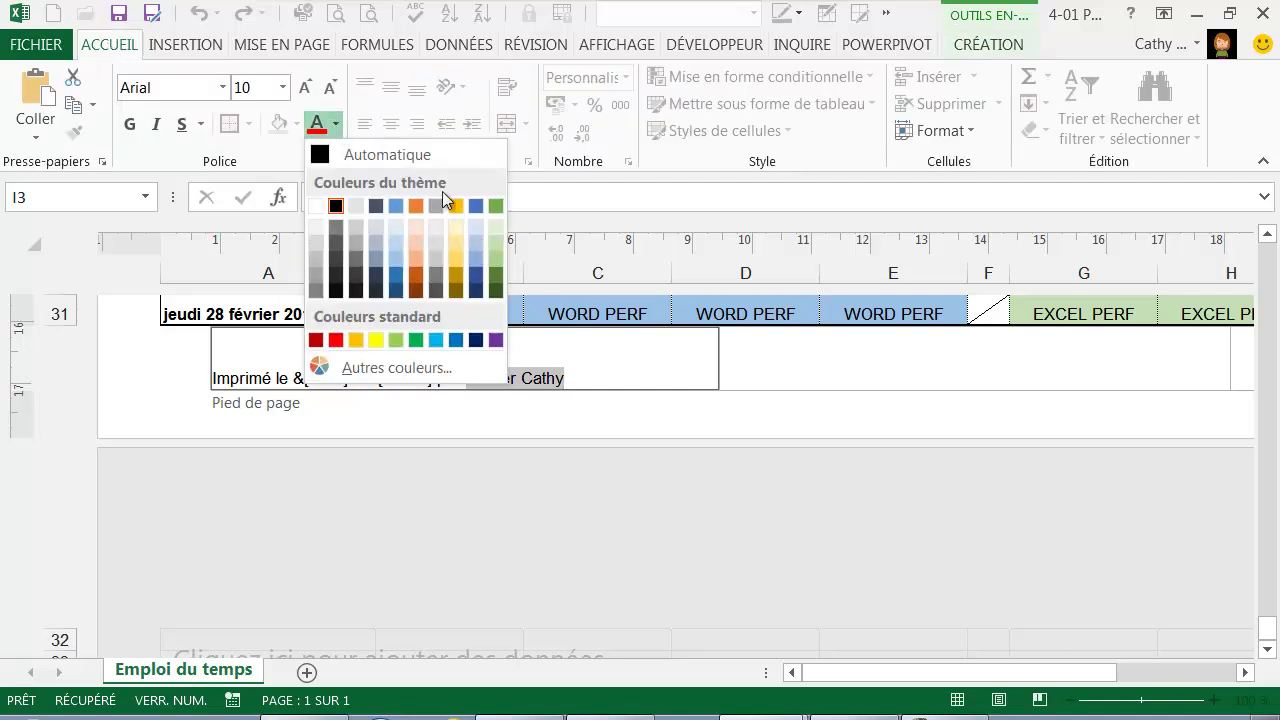
click(496, 289)
click(129, 124)
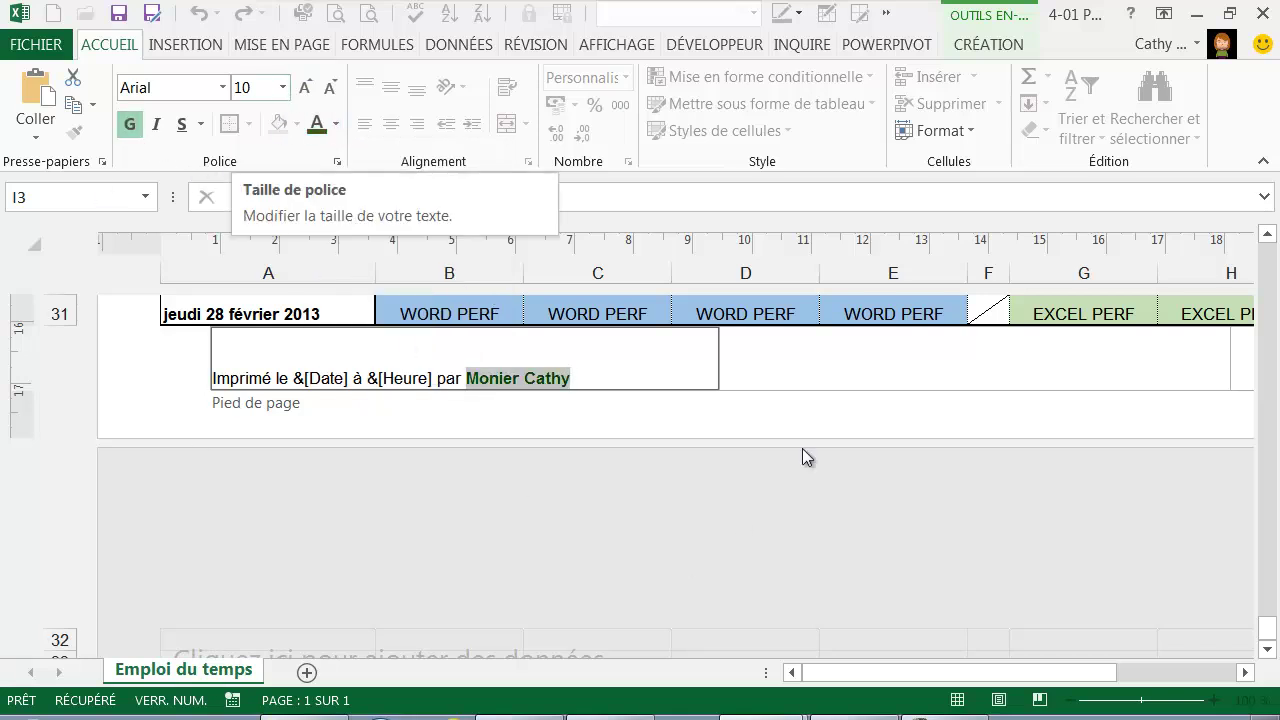
Step: Try the file path field in the footer's center section, and clear that section
click(791, 377)
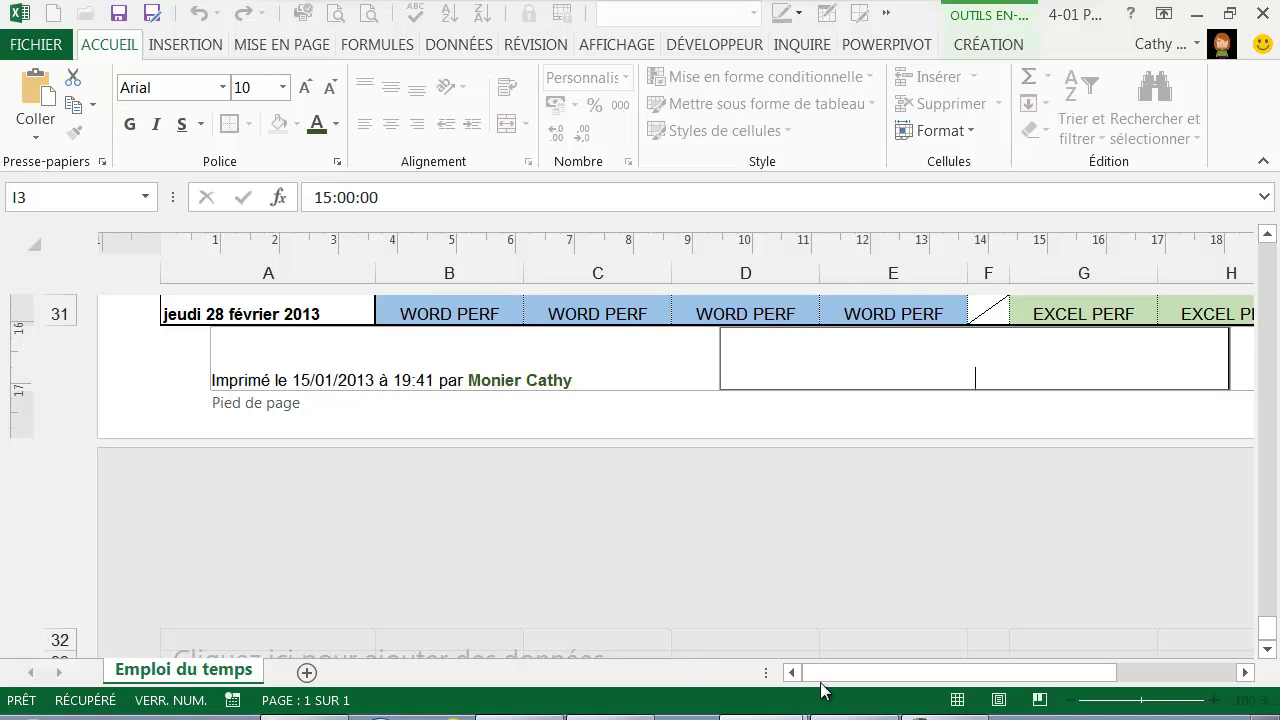
drag(889, 673, 1010, 673)
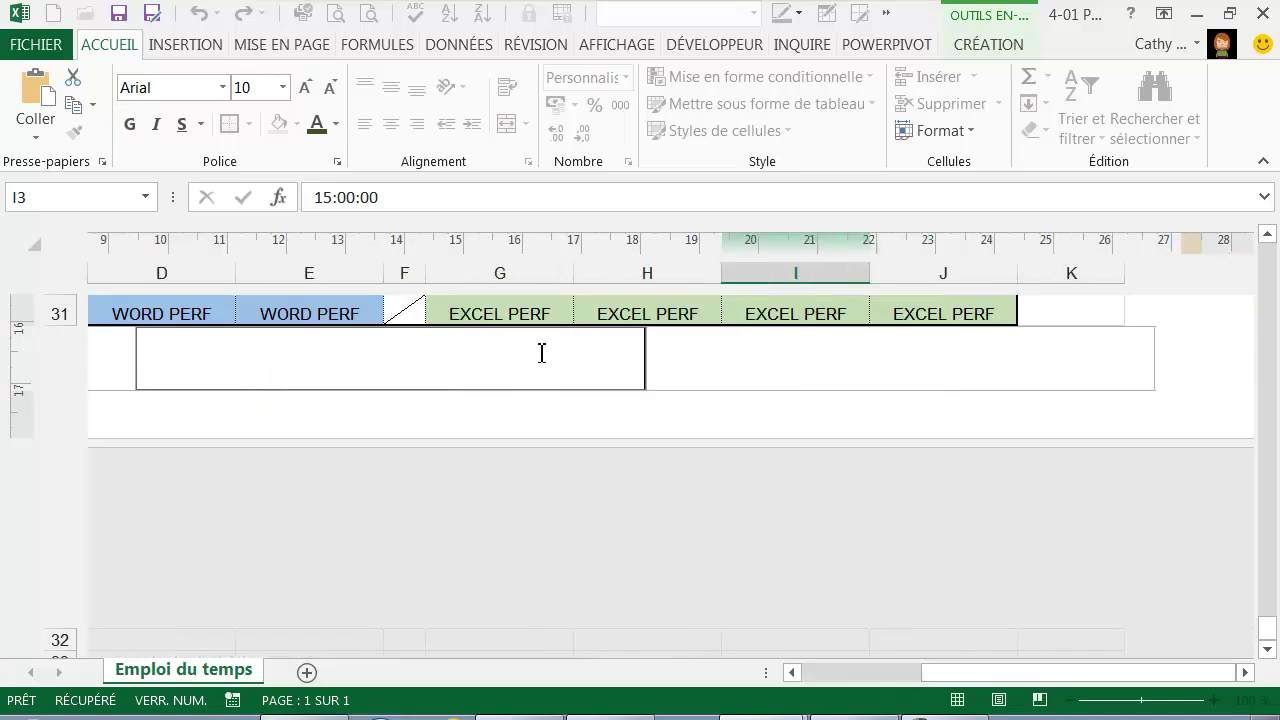
click(978, 47)
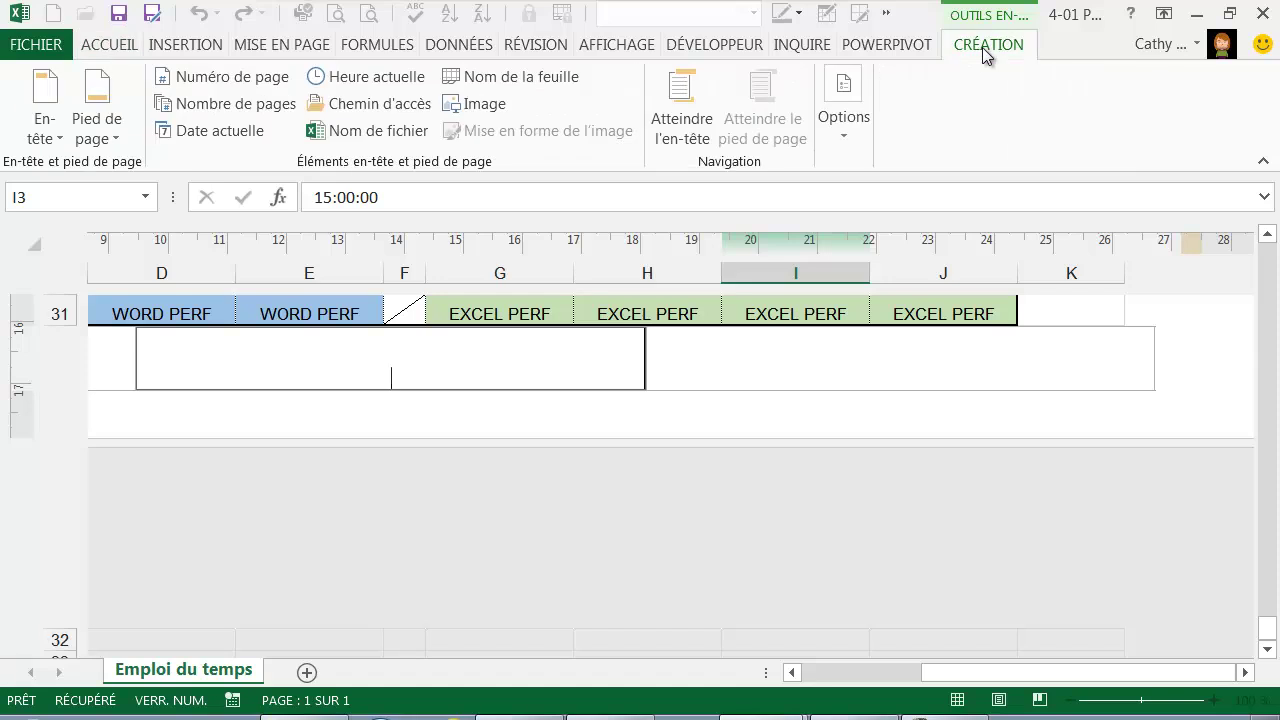
click(360, 105)
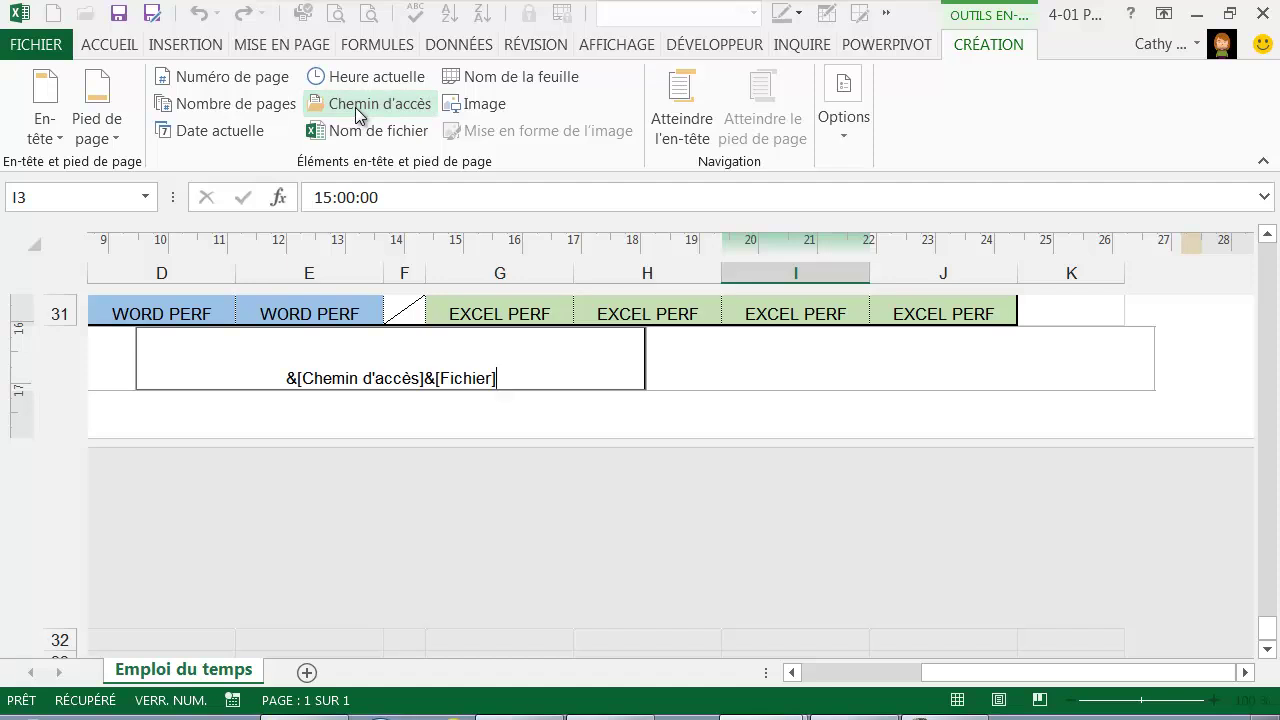
triple_click(465, 374)
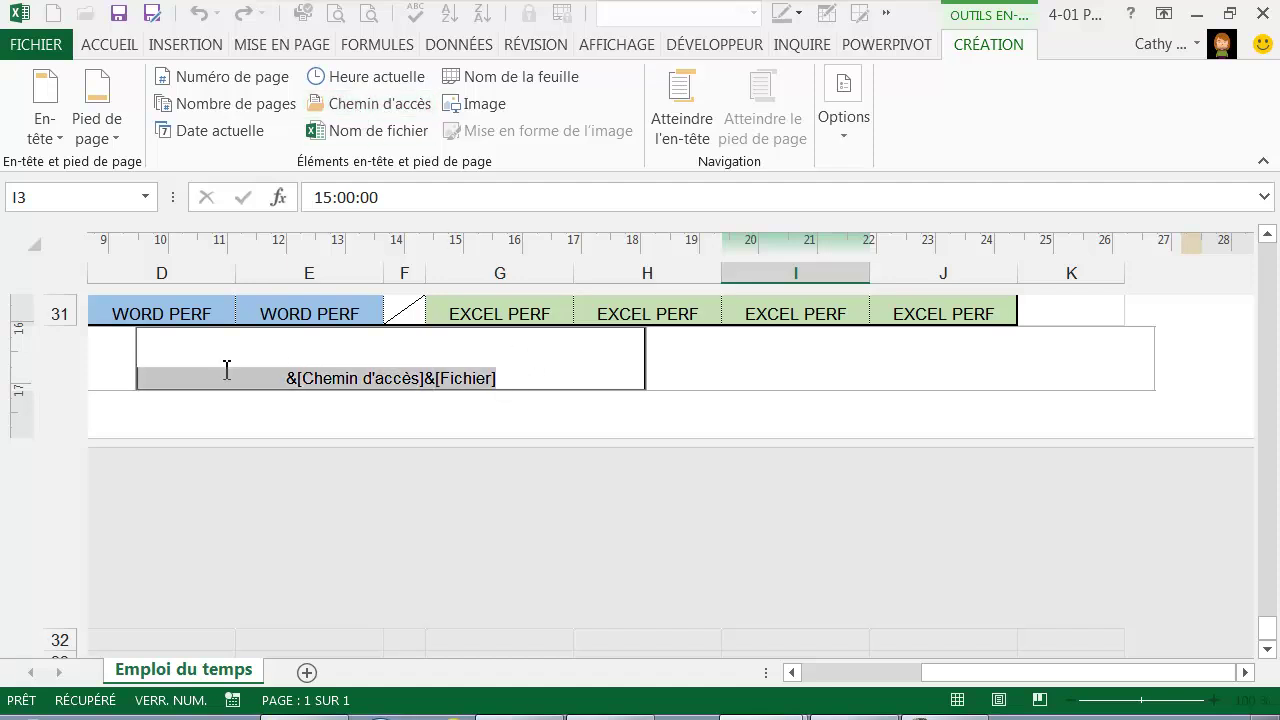
key(Delete)
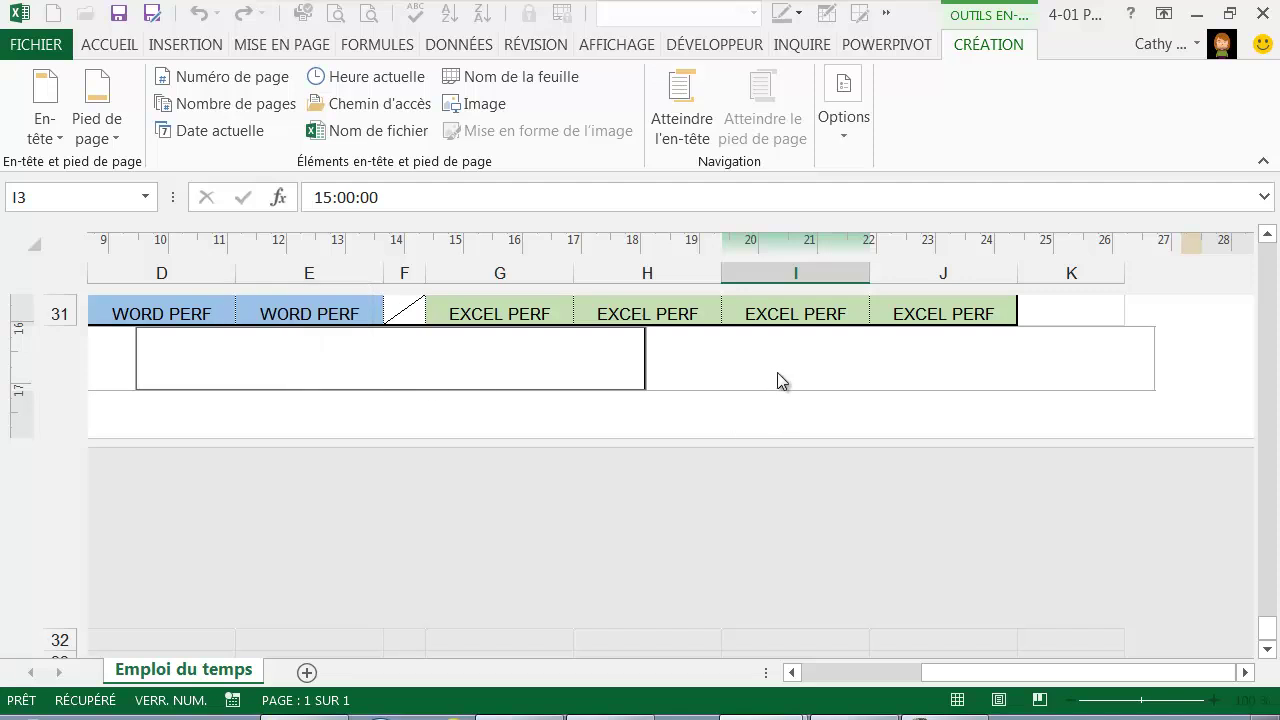
Step: Insert the file path field into the footer's right section and leave the footer
click(780, 378)
click(389, 106)
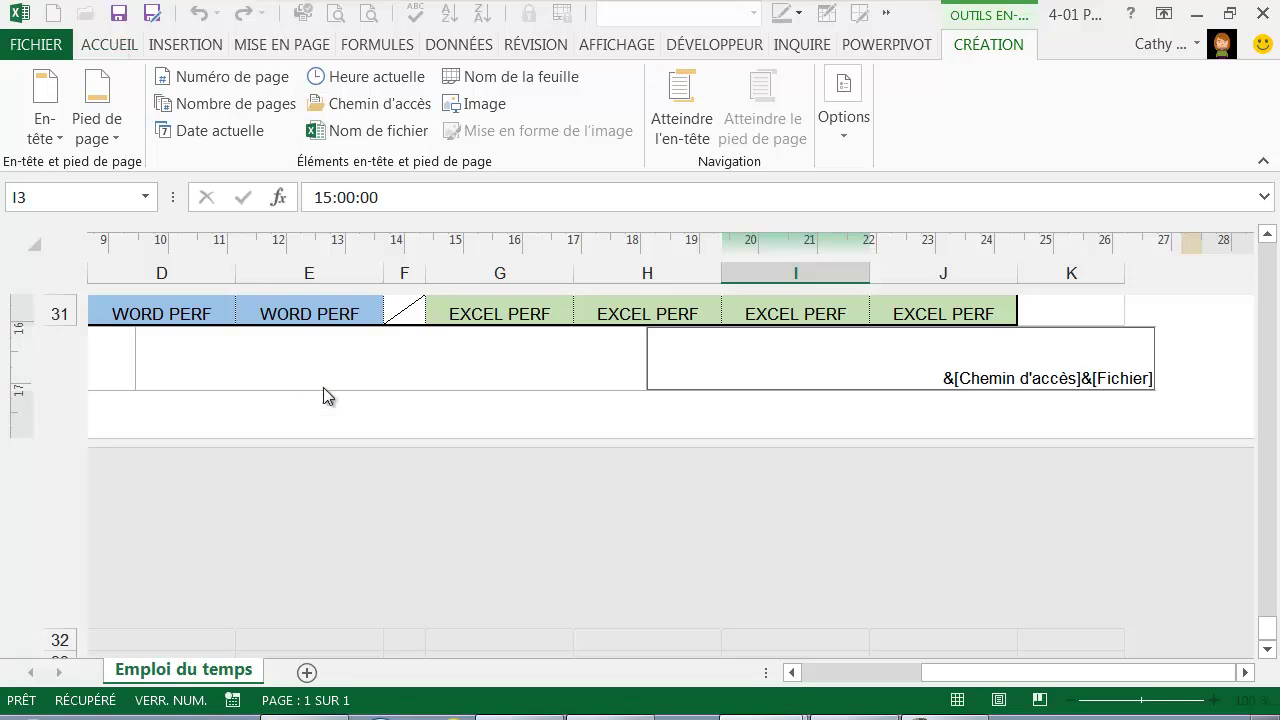
click(1063, 309)
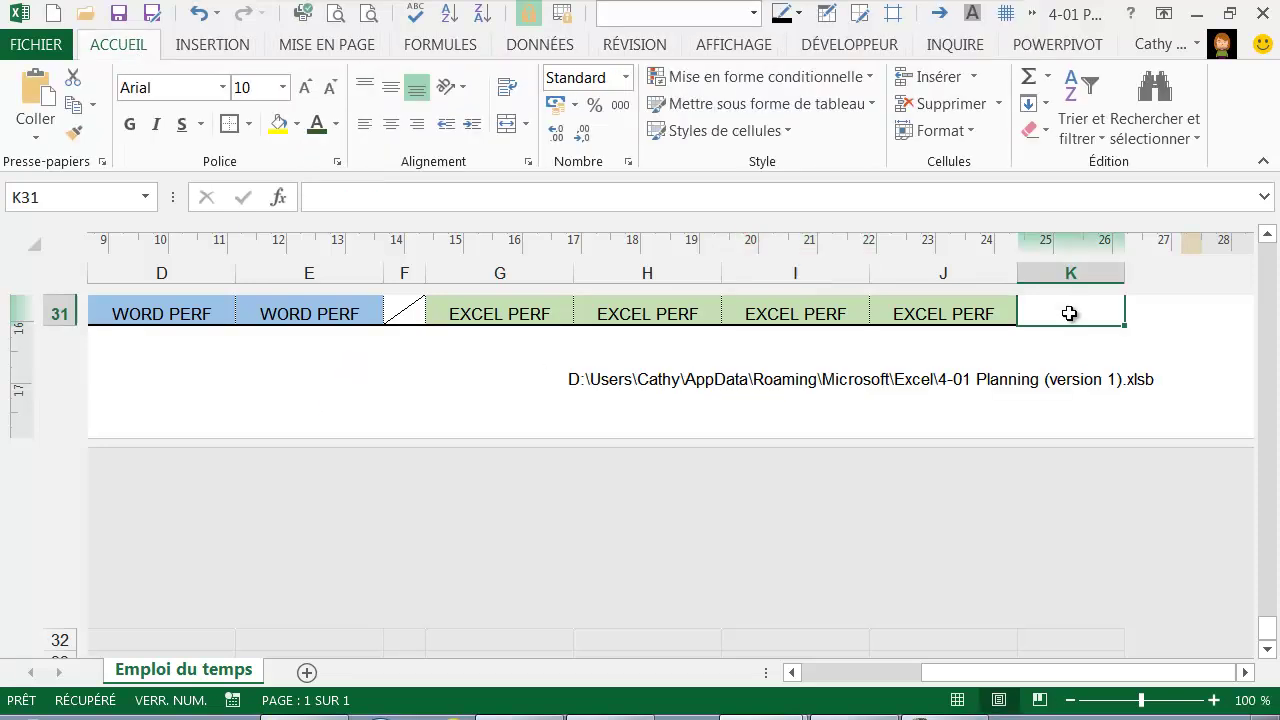
Step: Return the worksheet to Normal view and show the top of the schedule
drag(1086, 683, 951, 691)
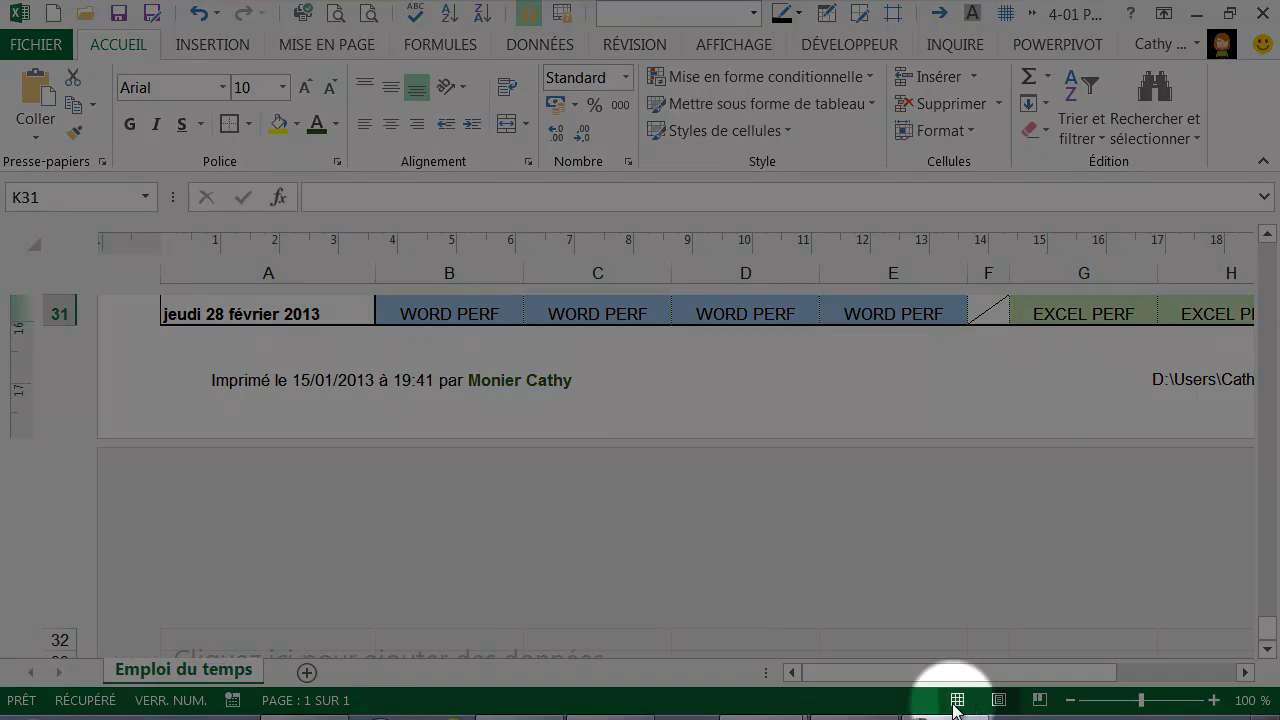
click(957, 700)
scroll(570, 528, up, 5)
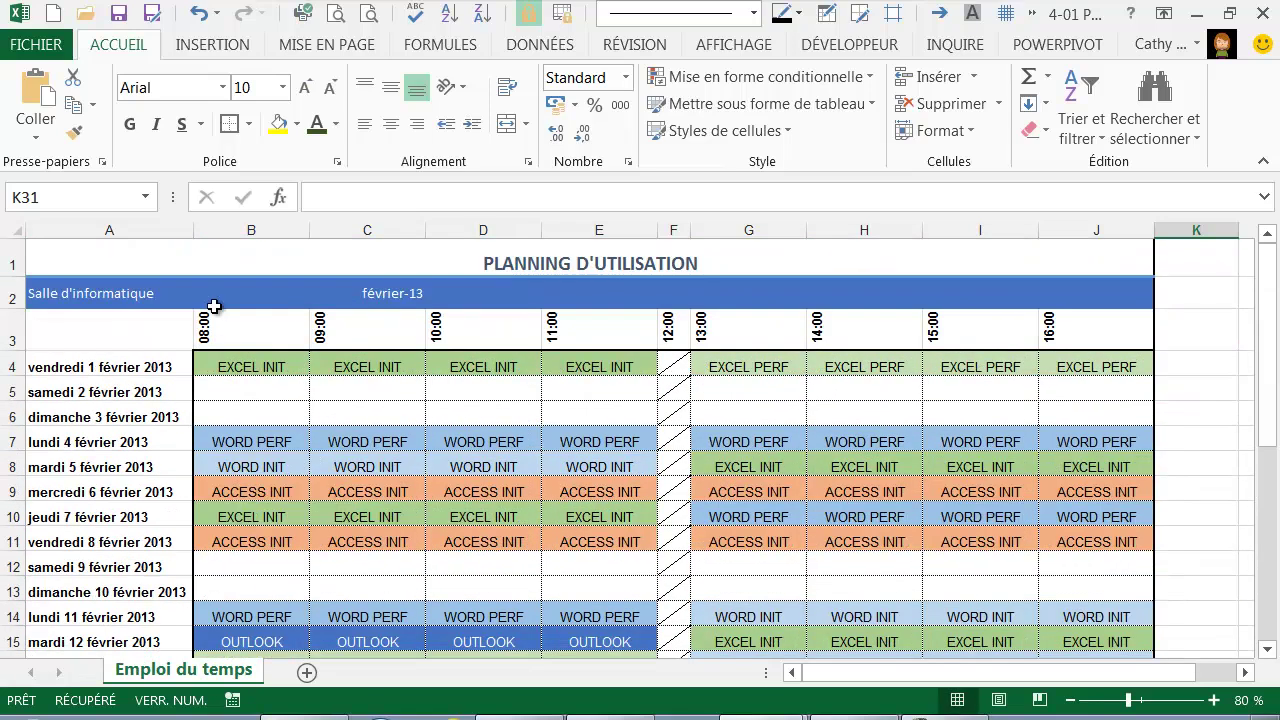
Step: Open the full-page print preview and zoom in to examine the header logo, schedule and footer
click(336, 18)
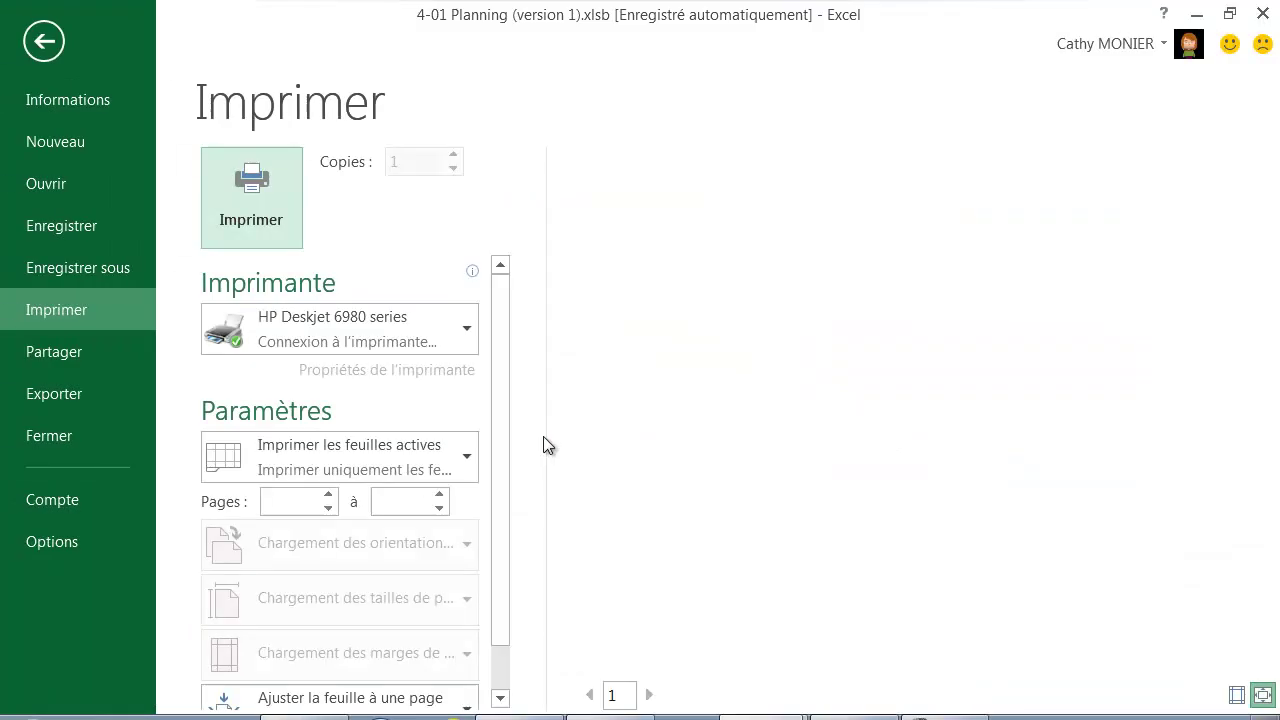
click(43, 43)
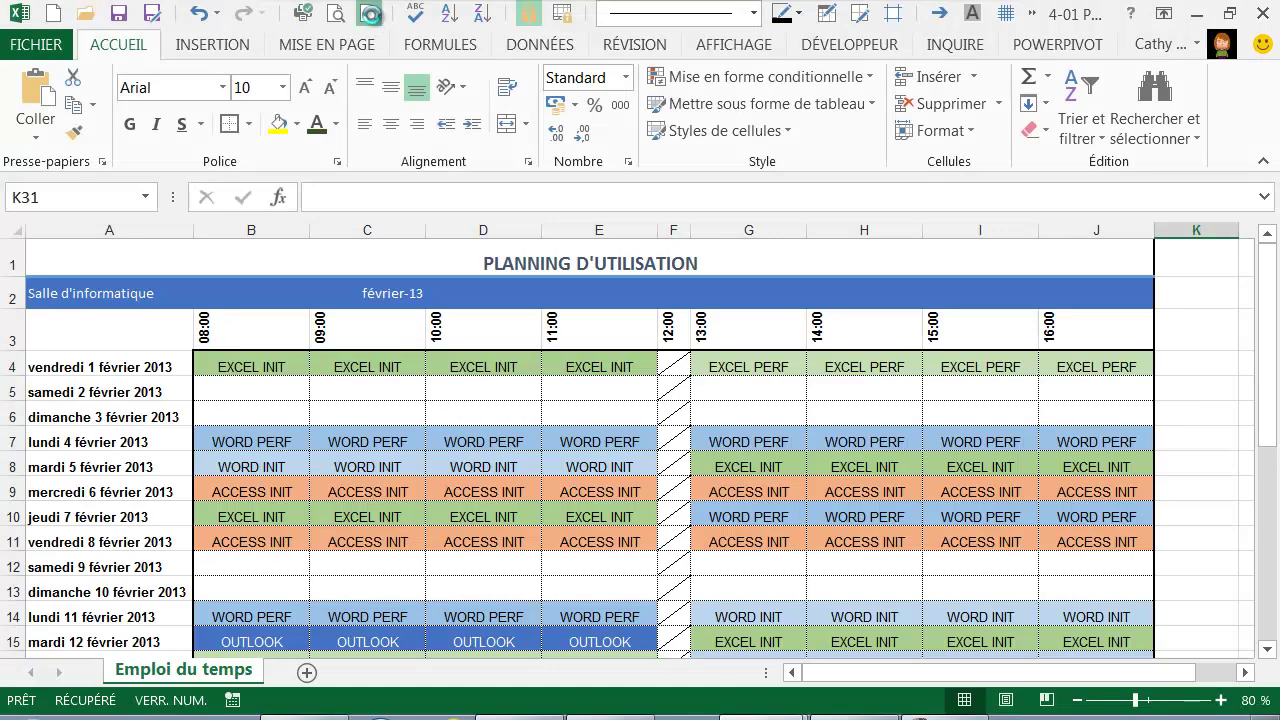
click(369, 13)
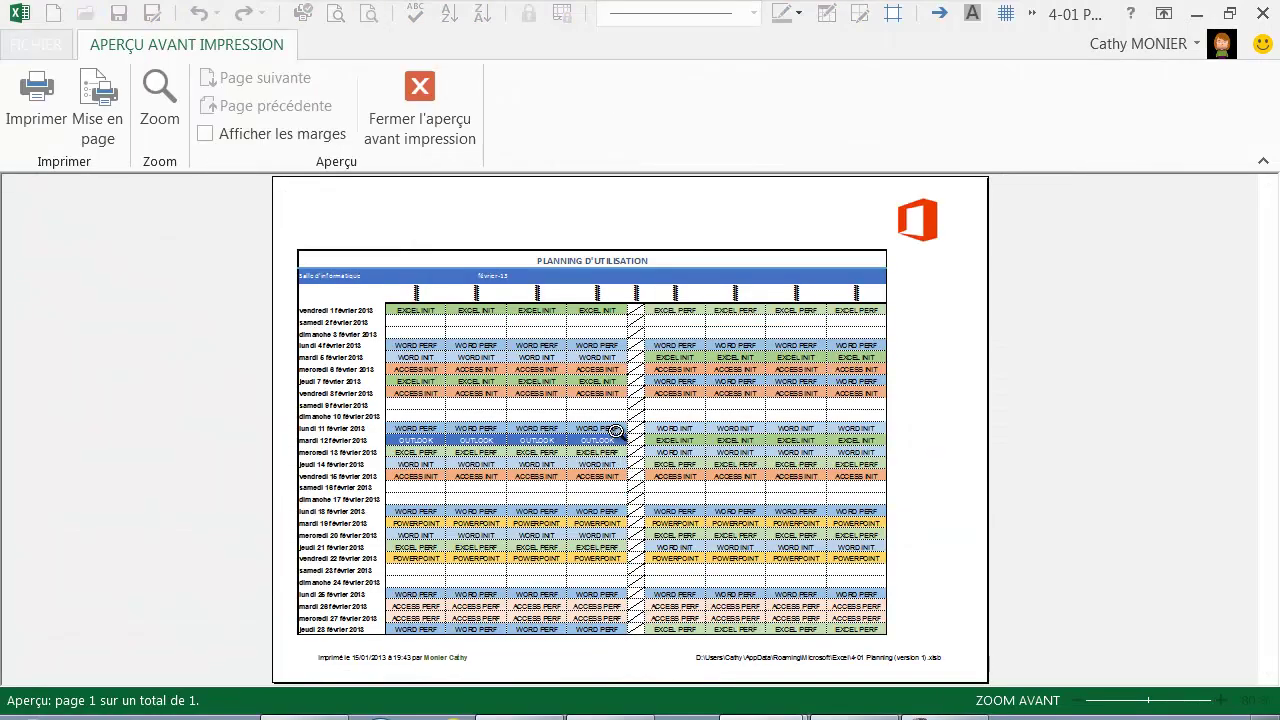
click(593, 493)
scroll(606, 515, up, 2)
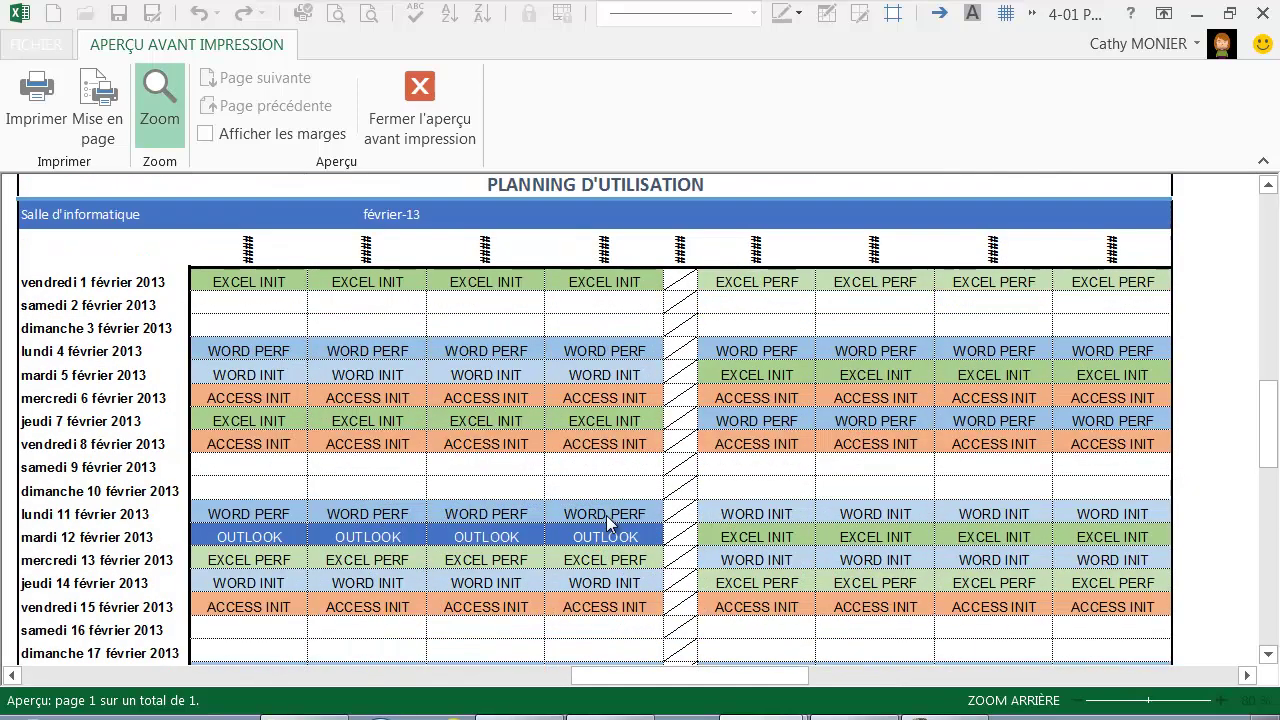
scroll(606, 520, down, 5)
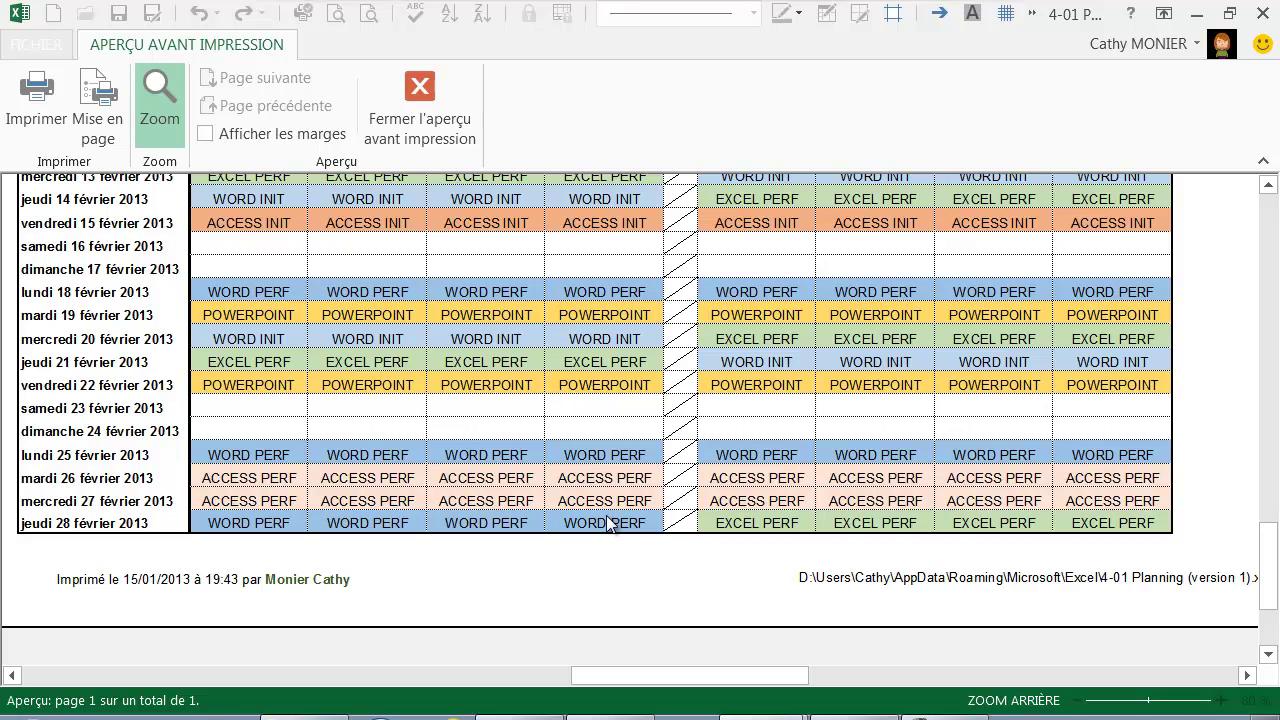
scroll(606, 523, up, 5)
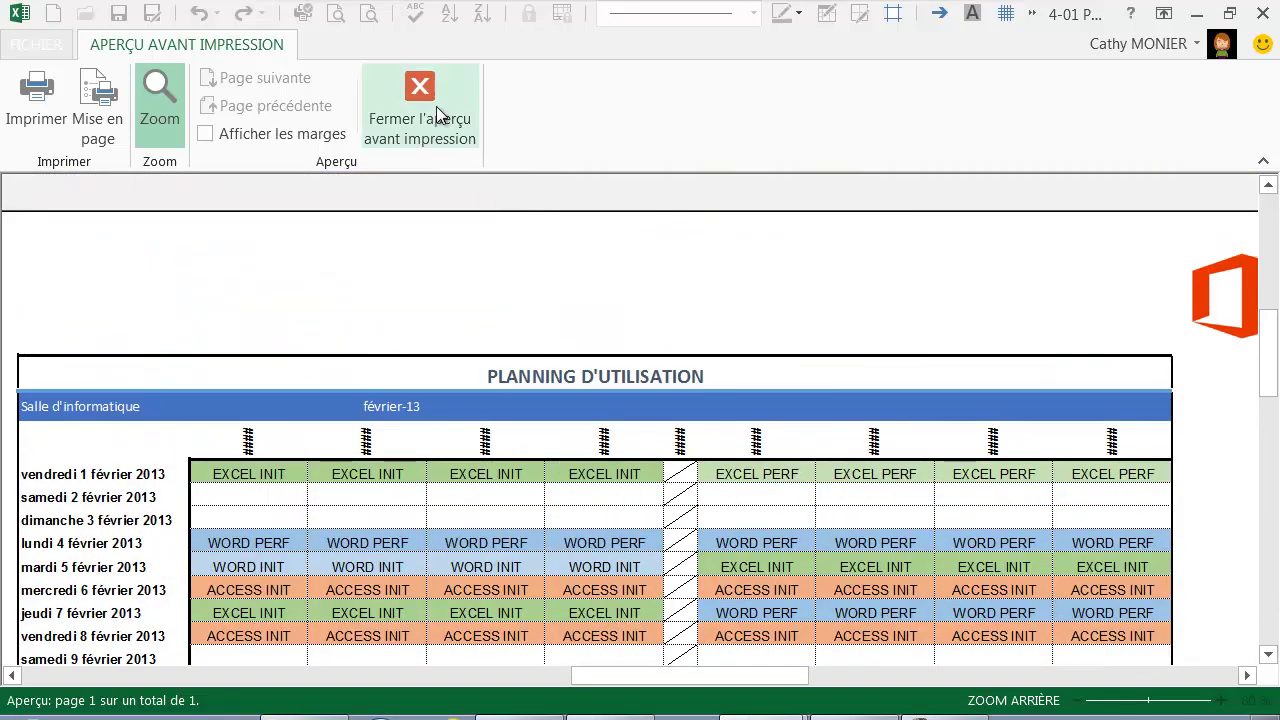